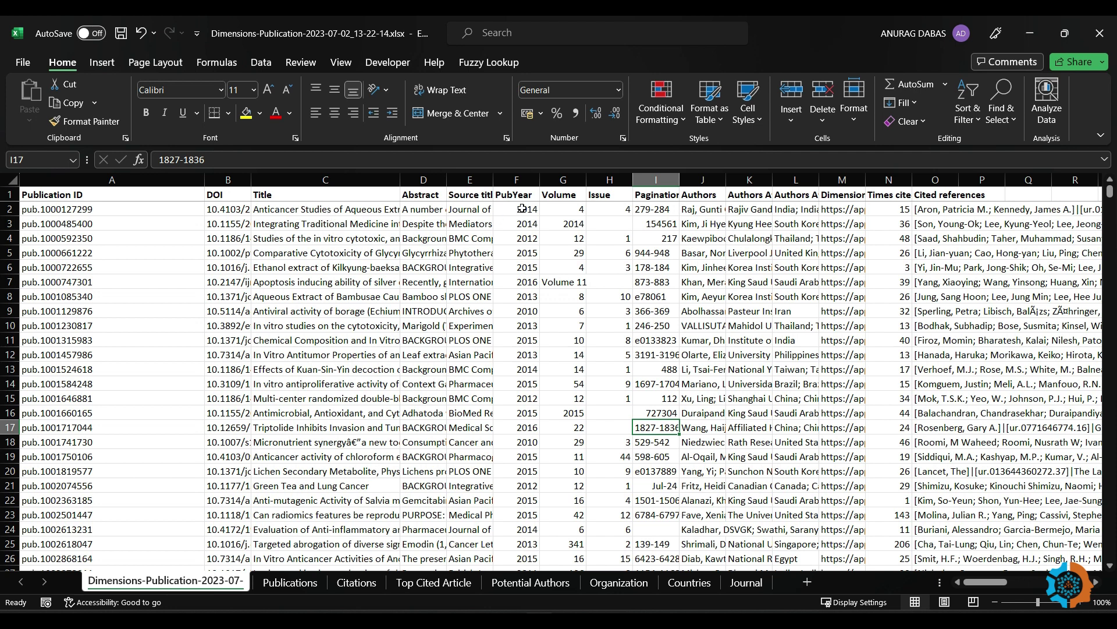
Copy the PubYear column from the Dimensions-Publication sheet into column A of the Publications sheet.
left_click(526, 181)
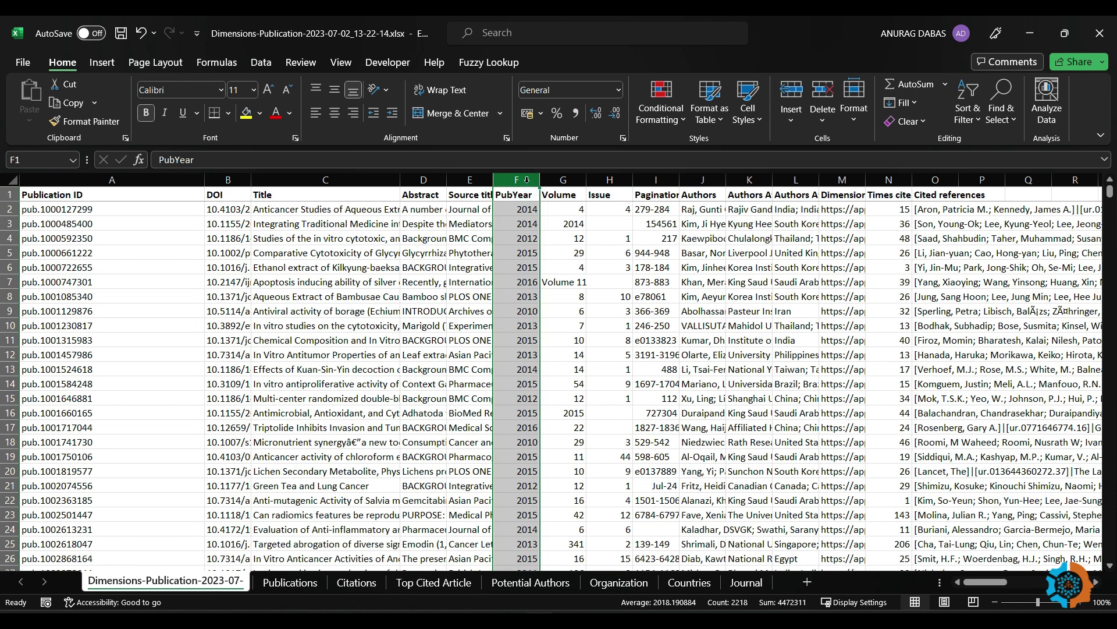
key("ctrl+c")
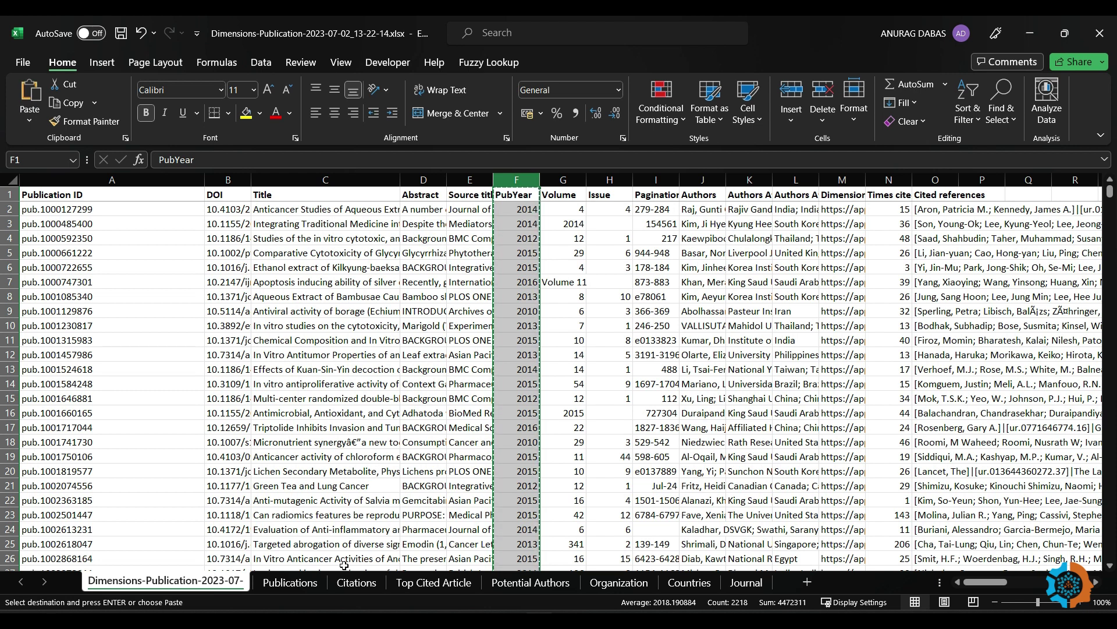
left_click(290, 583)
left_click(46, 192)
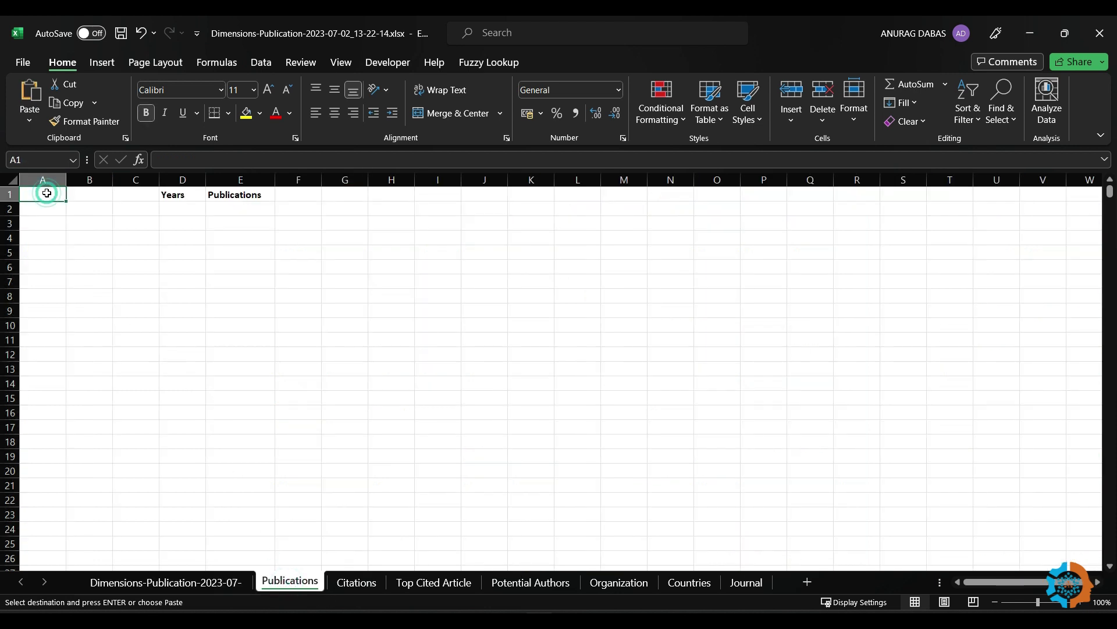
key("ctrl+v")
Copy all year values below the PubYear header into the Years column, starting at cell D2.
left_click(30, 204)
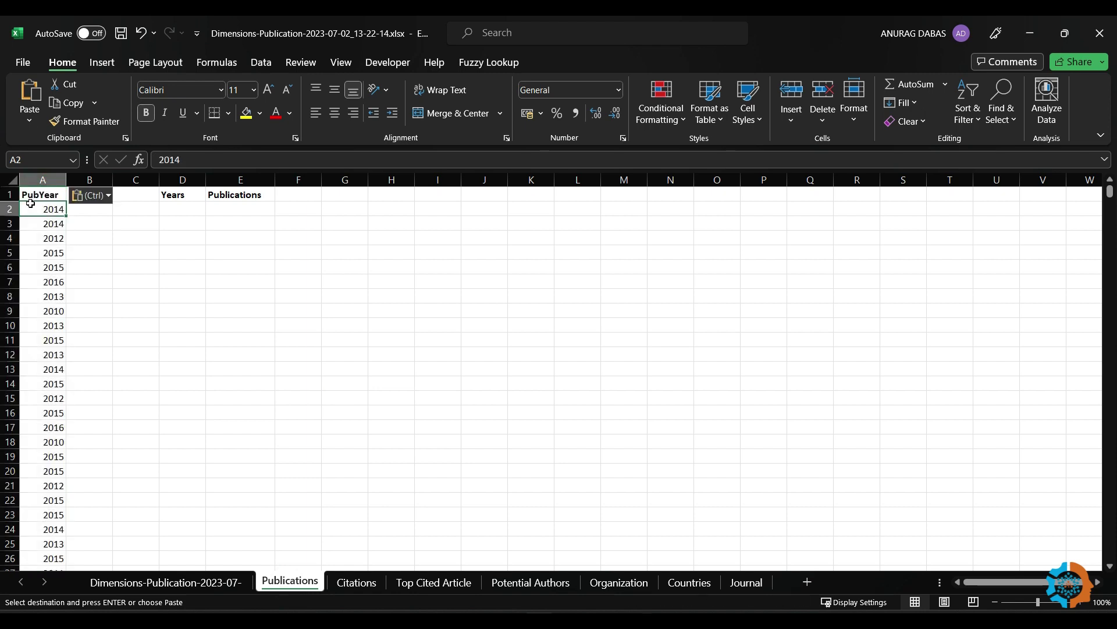
key("ctrl+shift+Down")
scroll(174, 204, "down", 1)
scroll(177, 204, "up", 20)
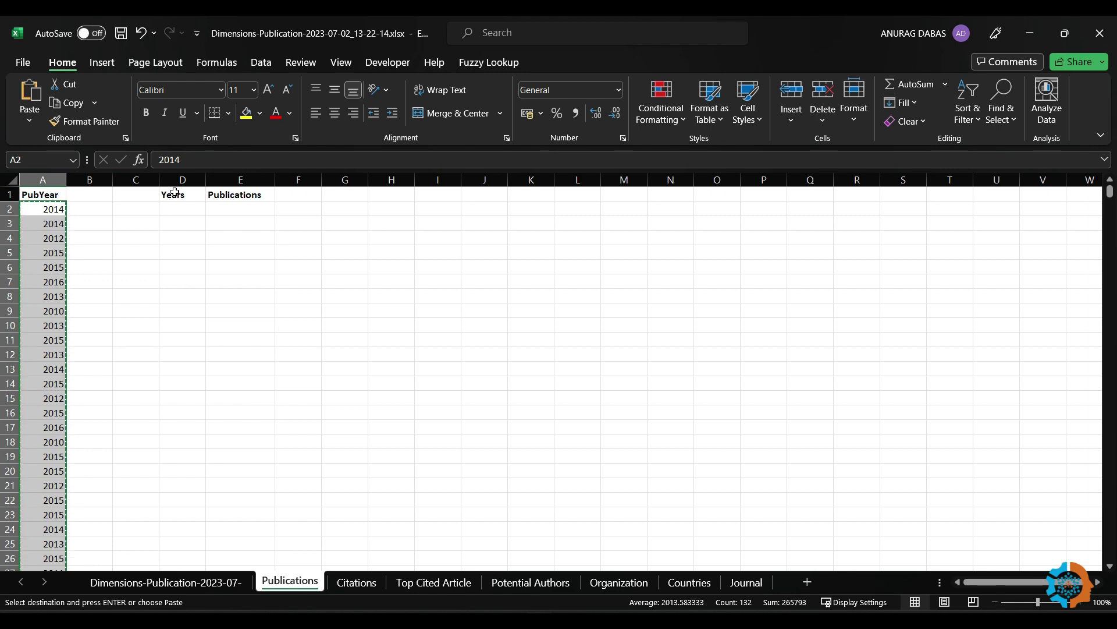
left_click(172, 209)
key("ctrl+v")
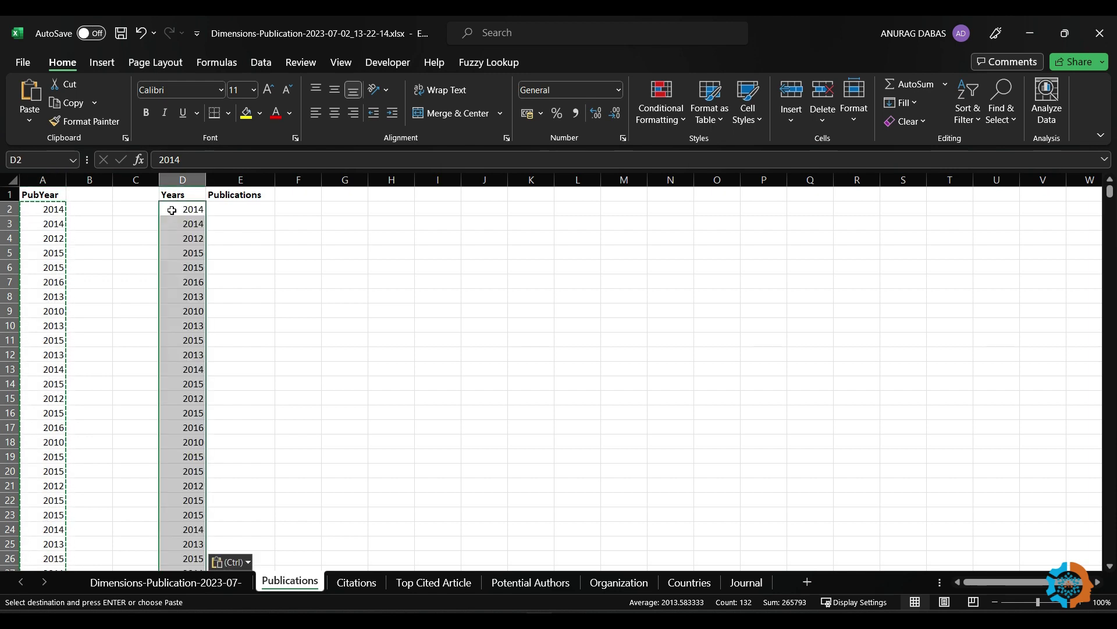
Remove duplicates from the Years column, continuing with the current selection only and treating the first row as a header.
left_click(191, 180)
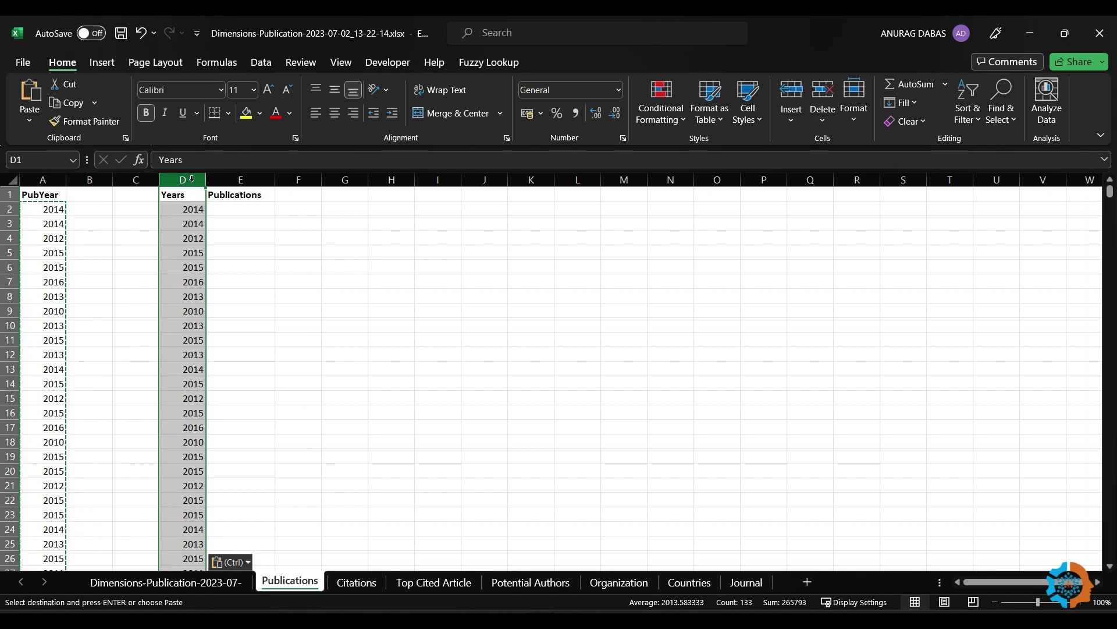
left_click(261, 62)
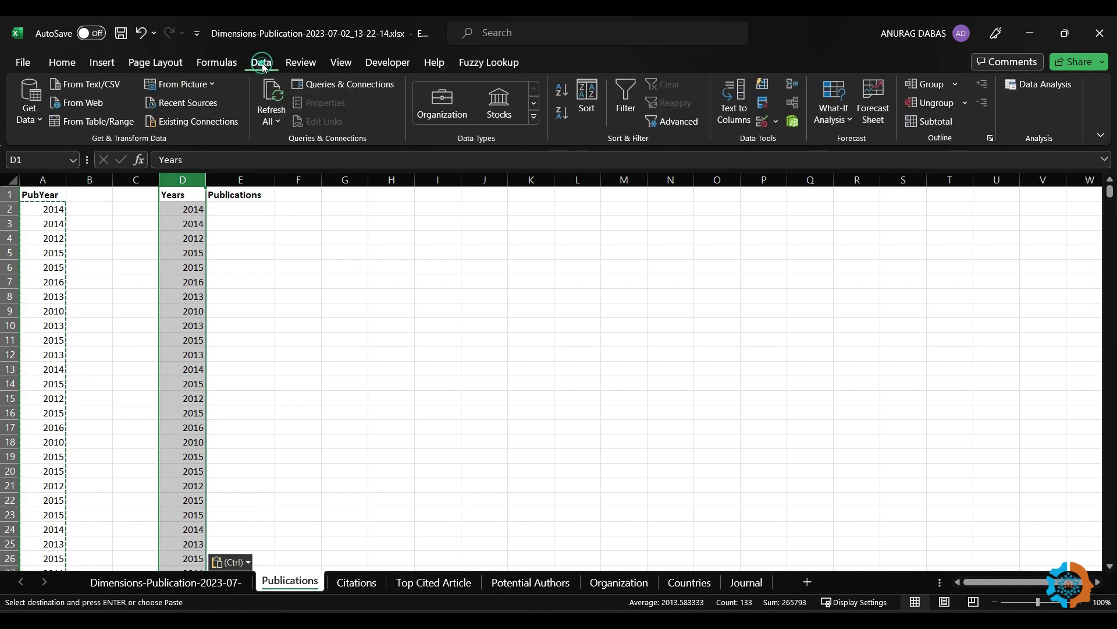
left_click(763, 104)
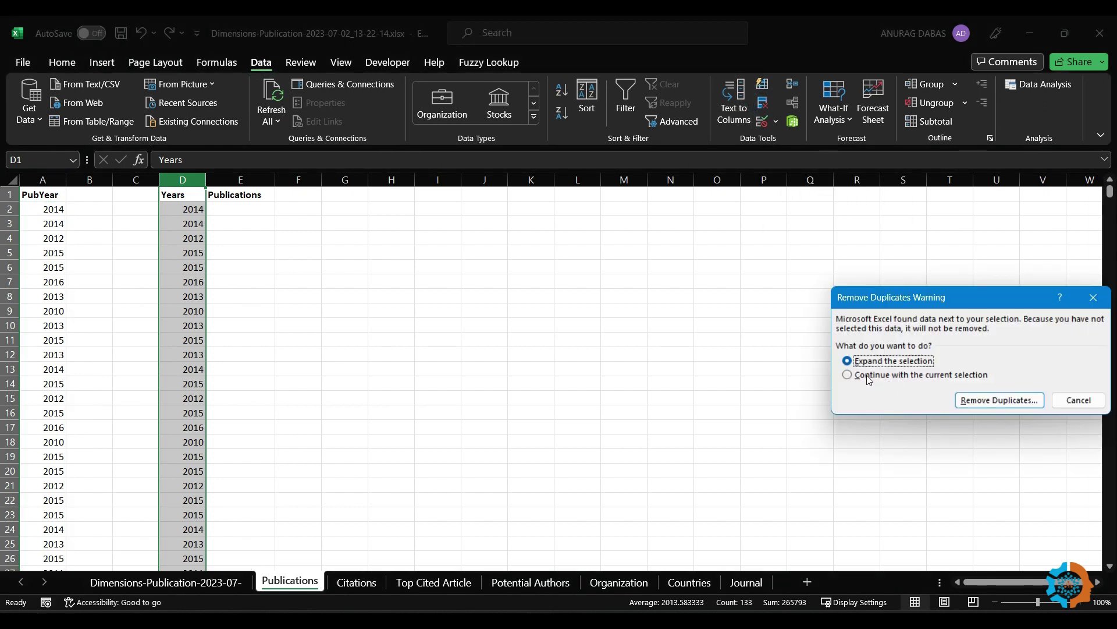
left_click(930, 377)
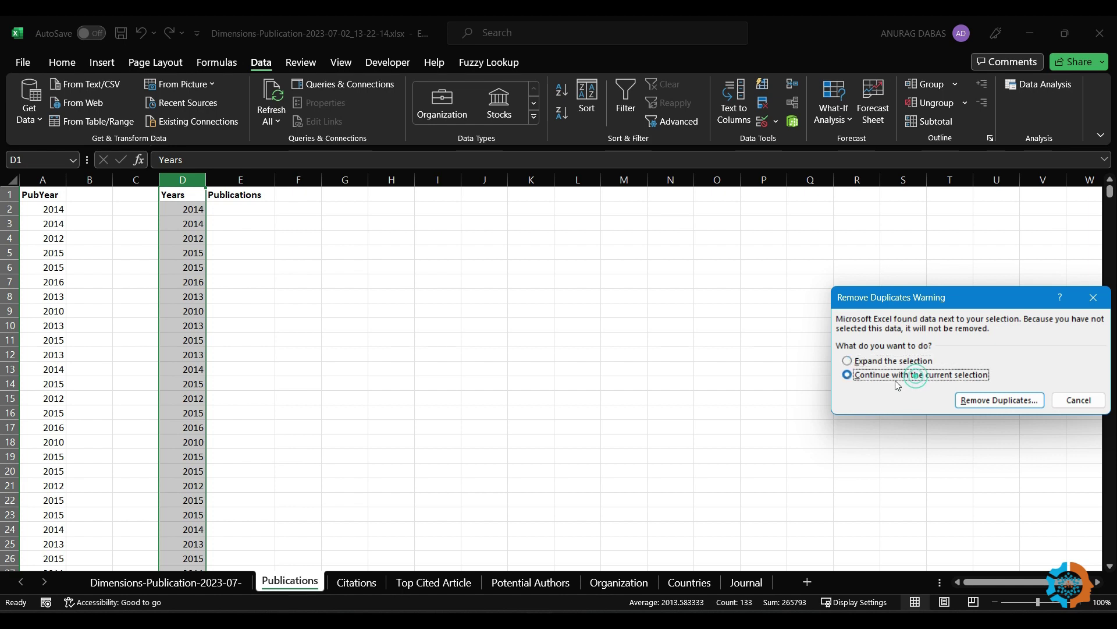
left_click(998, 400)
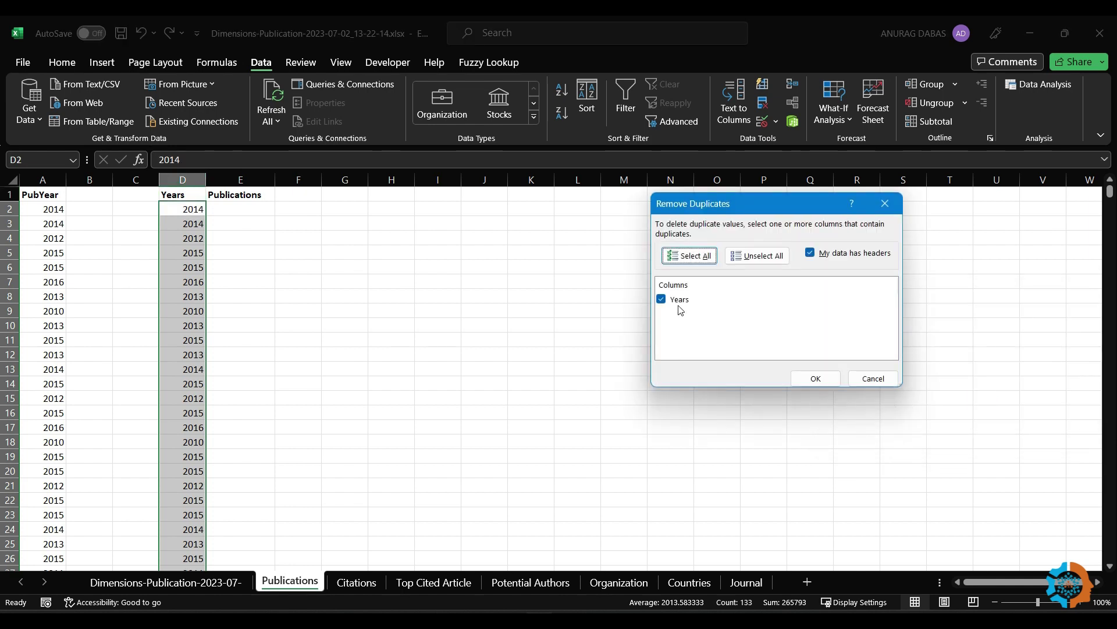
left_click(814, 377)
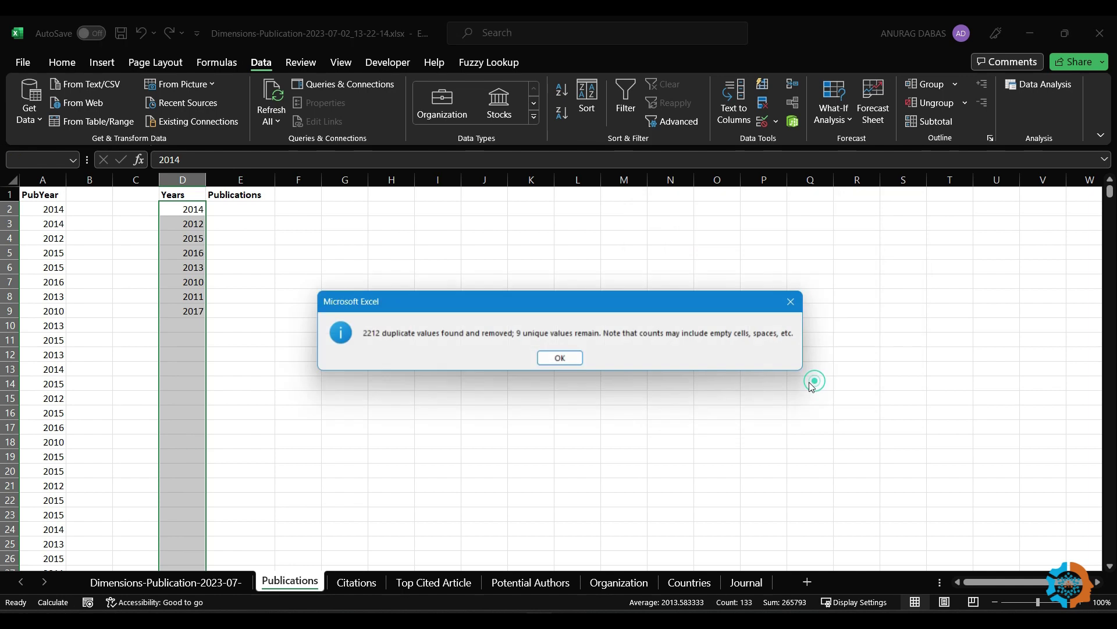
left_click(578, 362)
left_click(343, 358)
Sort the years in D2:D9 from smallest to largest, continuing with the current selection only.
left_click_drag(182, 209, 185, 313)
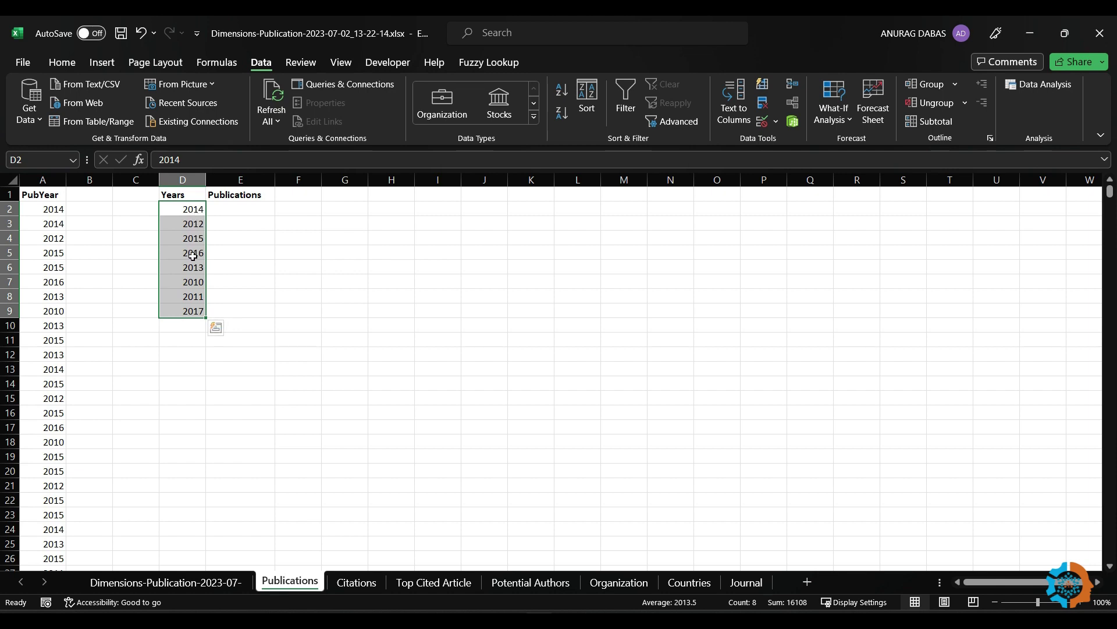
left_click(62, 62)
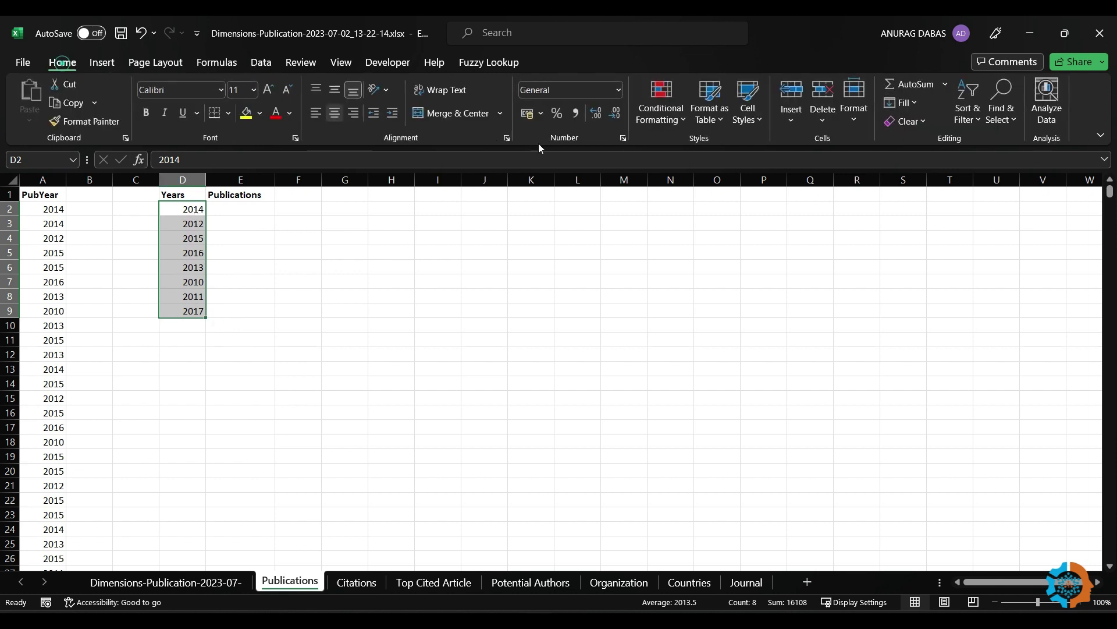
left_click(978, 122)
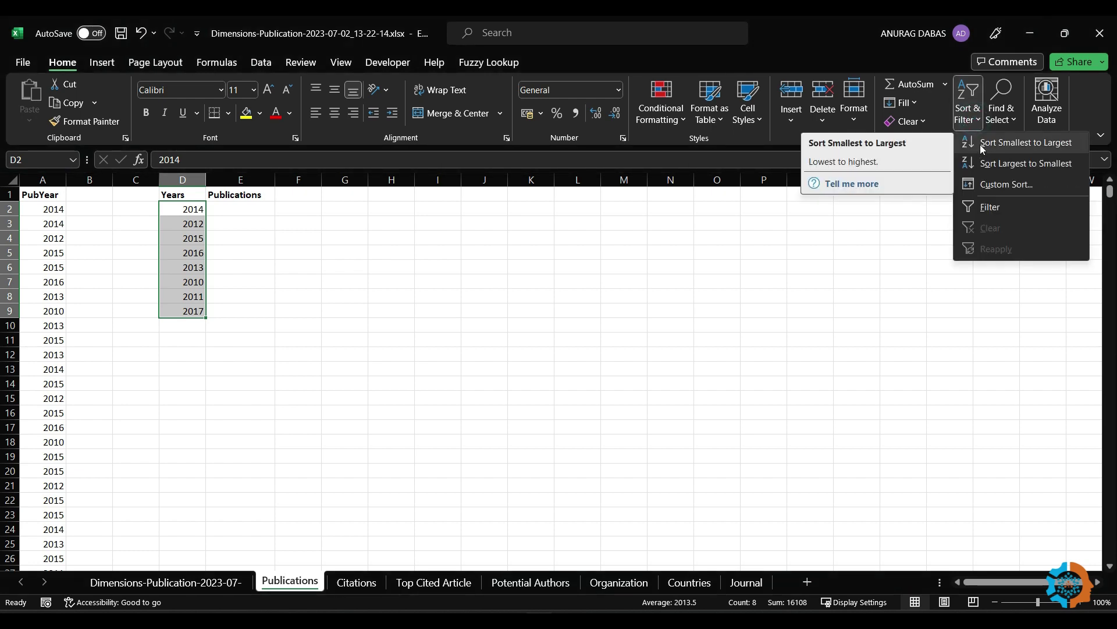
left_click(982, 145)
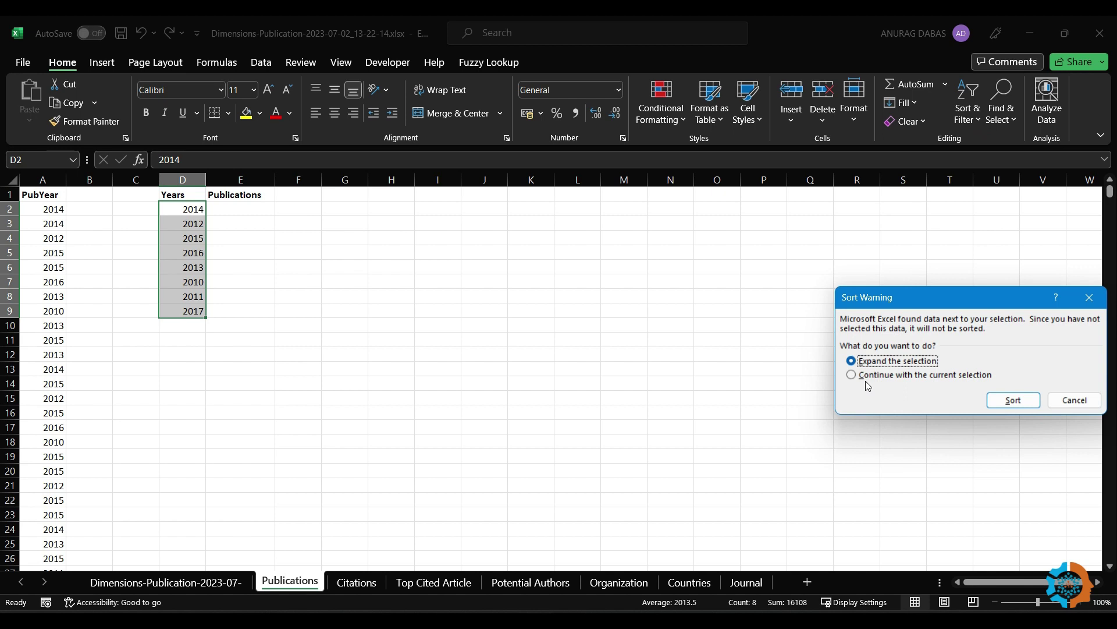
left_click(888, 376)
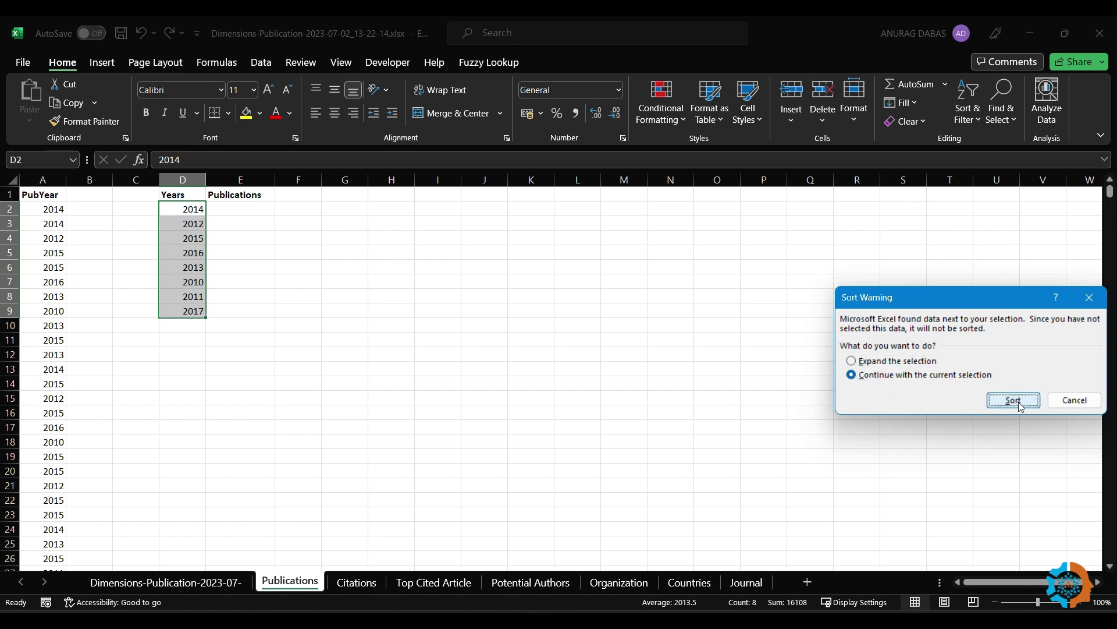
left_click(1014, 400)
left_click(304, 266)
left_click_drag(204, 210, 194, 308)
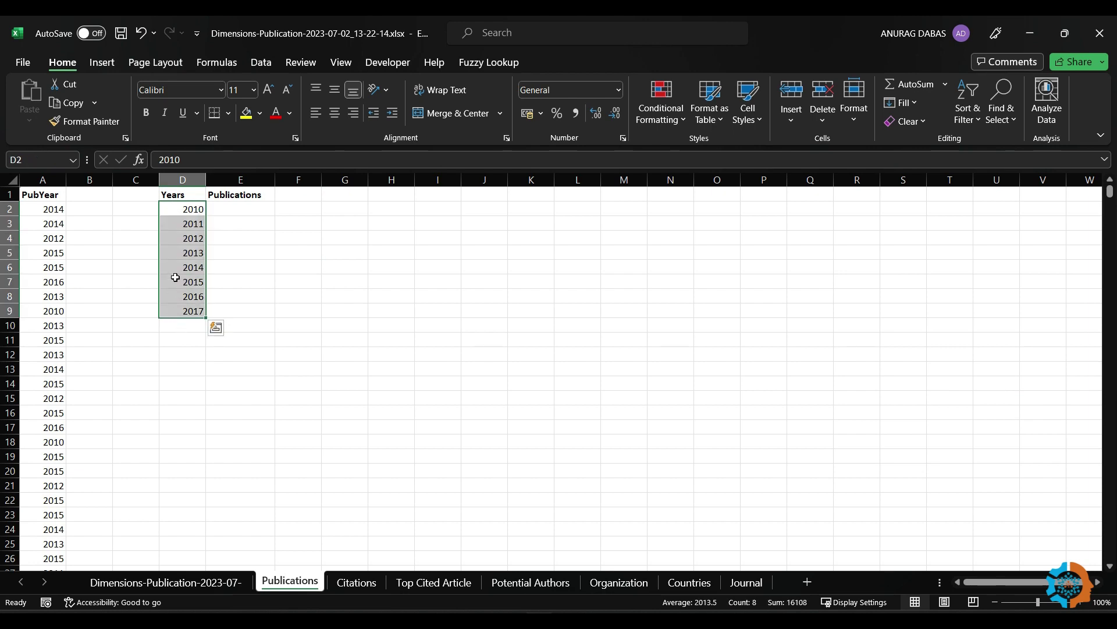
left_click(180, 212)
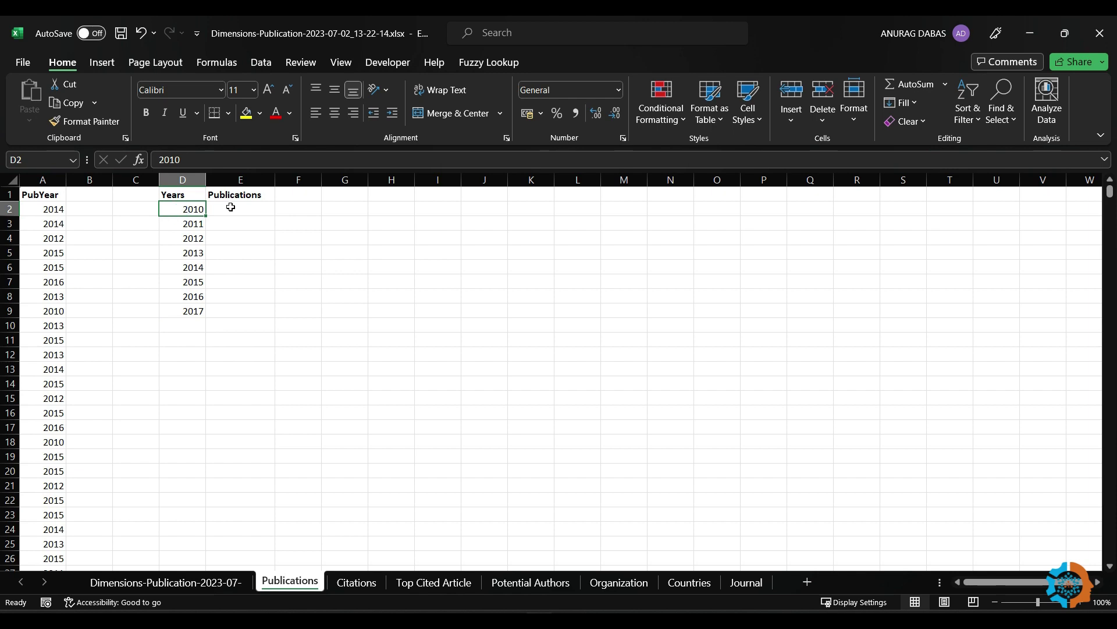
Enter the formula =COUNTIF(A:A,D2) in cell E2 to count the publications of the first year.
left_click(231, 208)
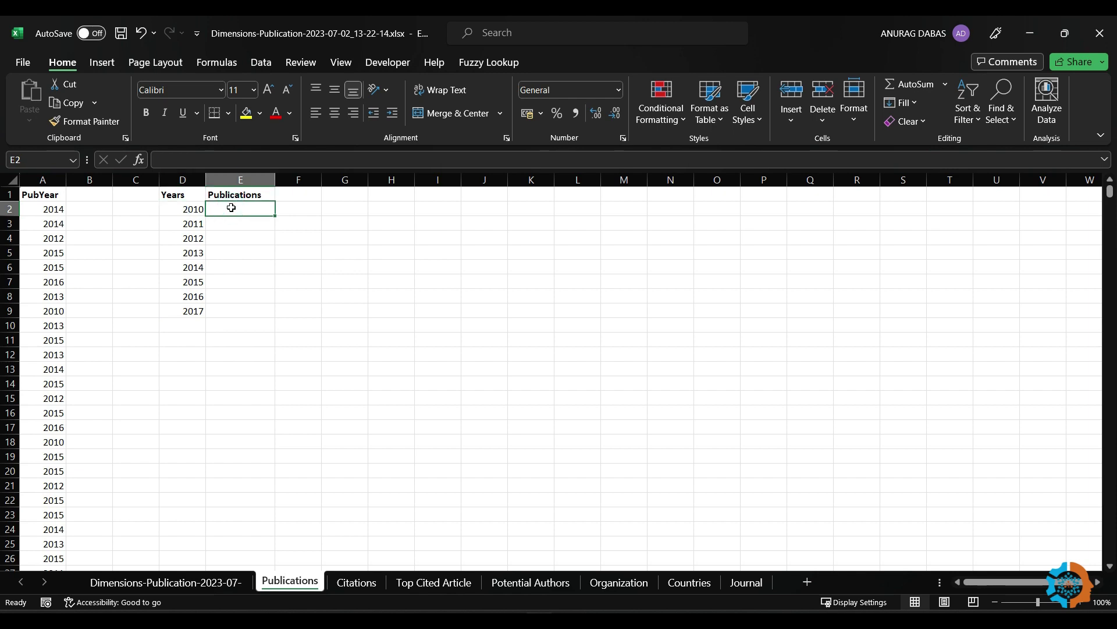
type("=countif")
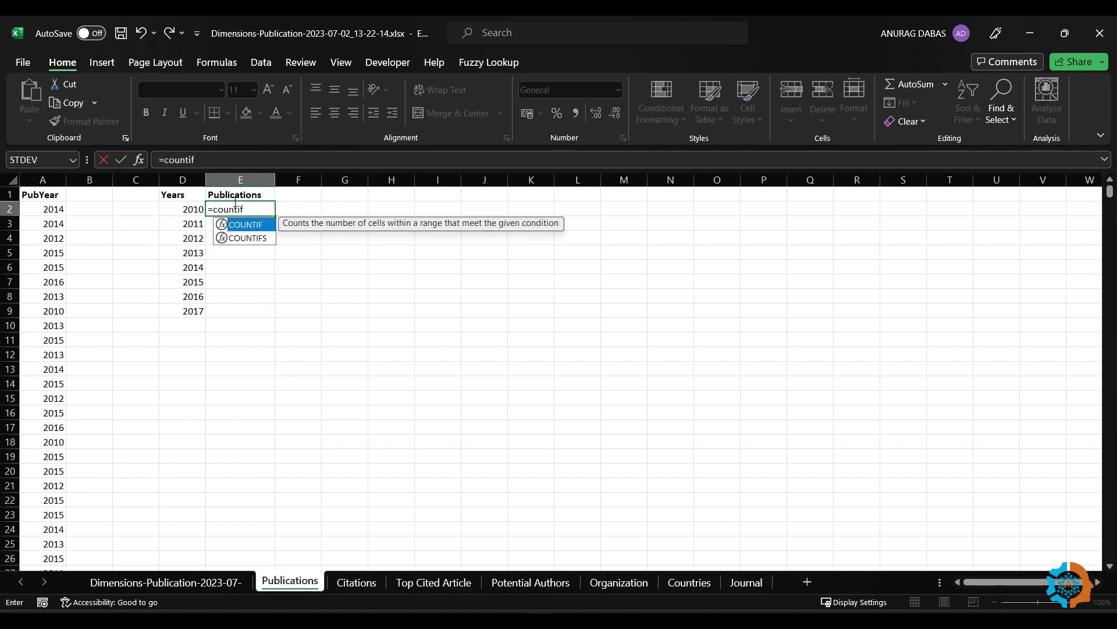
double_click(242, 225)
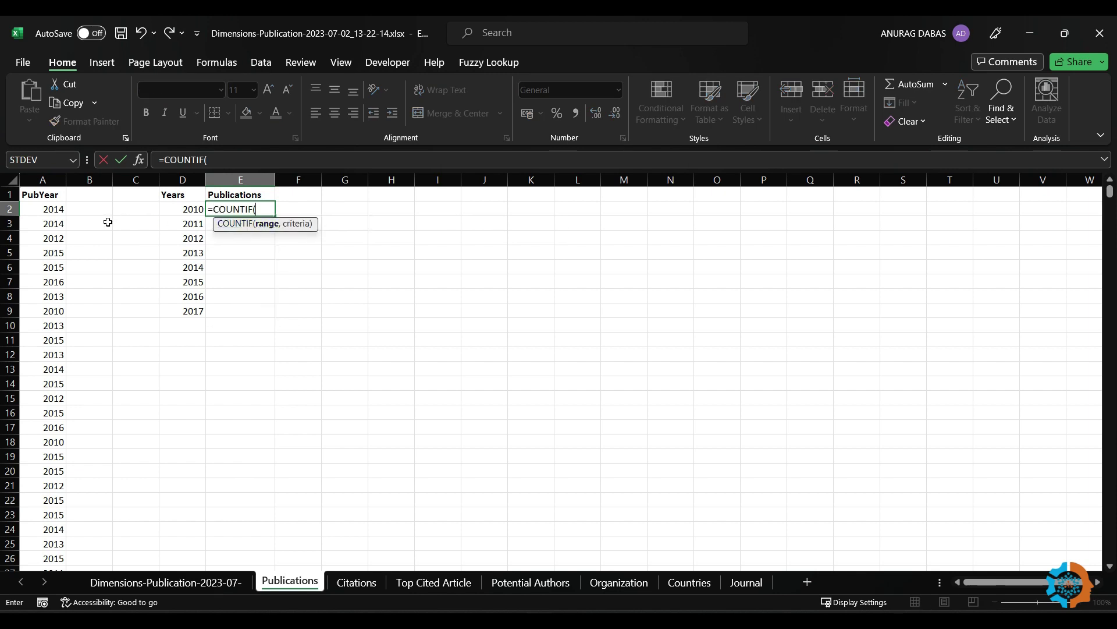
left_click(44, 181)
type(",")
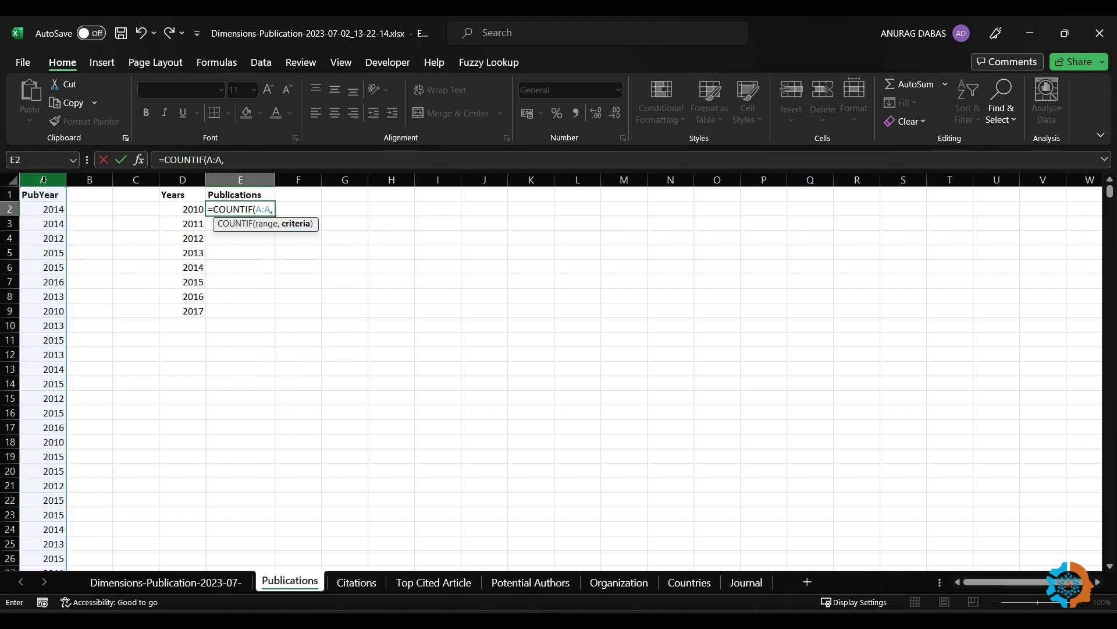
left_click(181, 209)
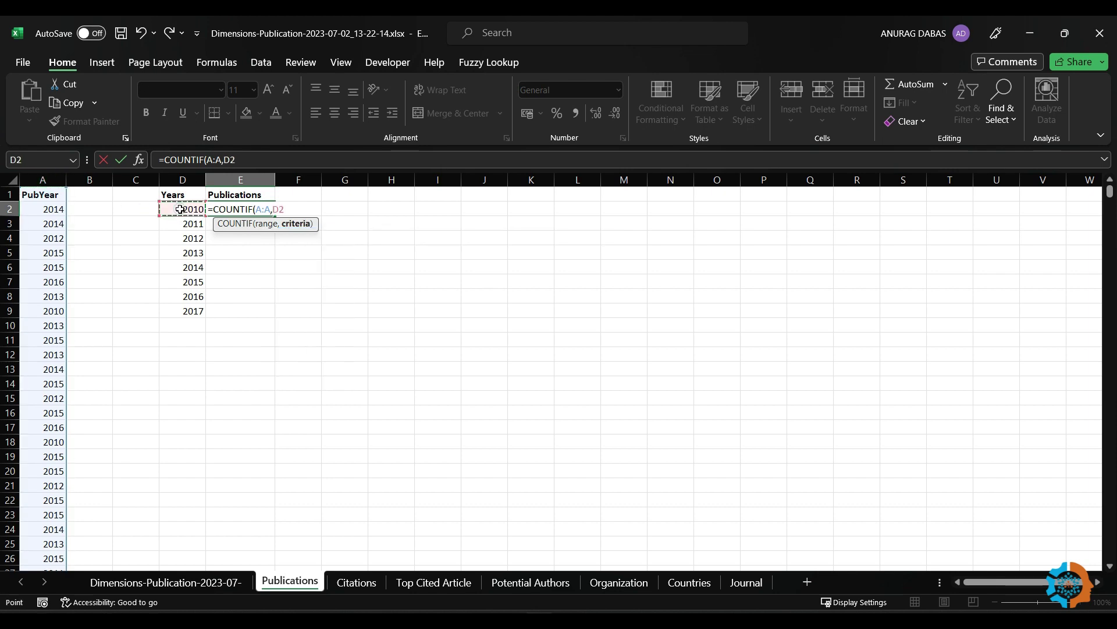
type(")")
key("Return")
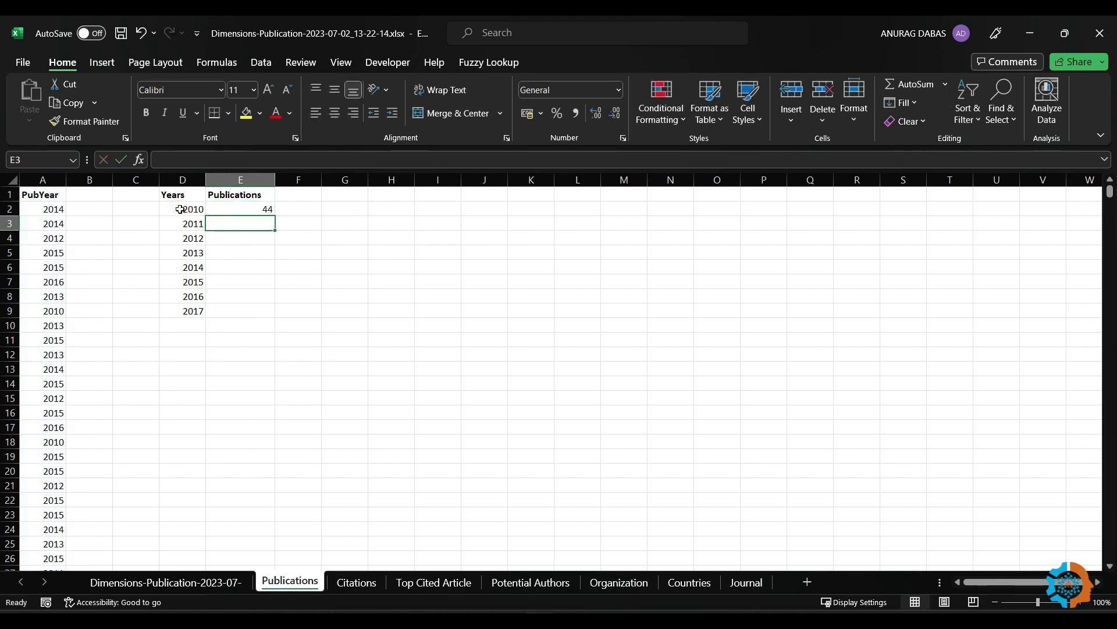
Fill the COUNTIF formula from E2 down to E9 for all listed years.
left_click(238, 210)
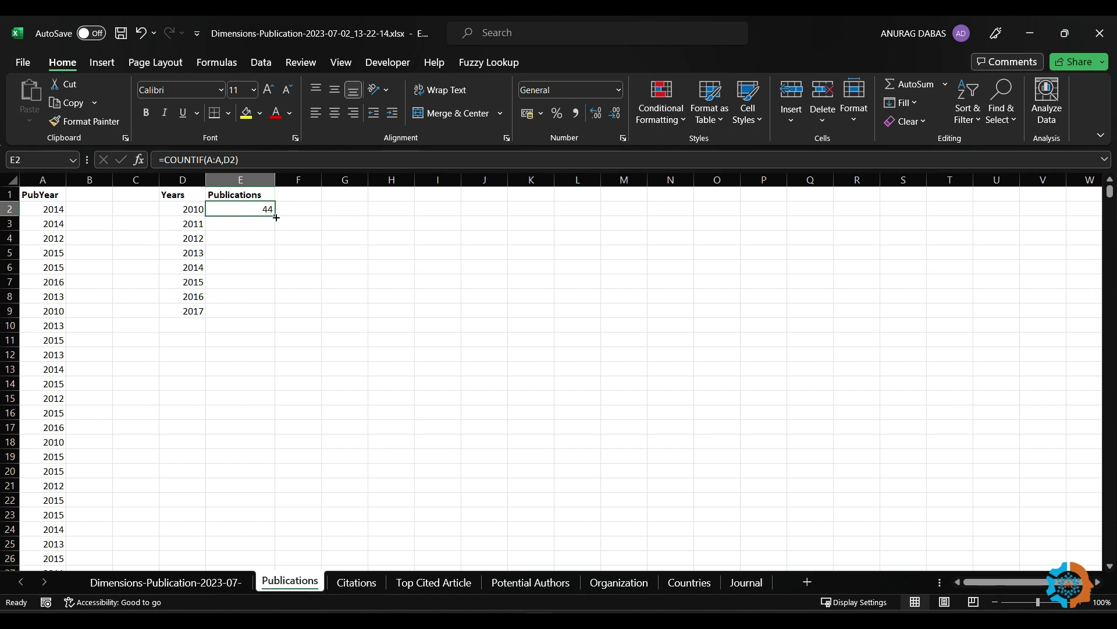
left_click_drag(275, 218, 272, 312)
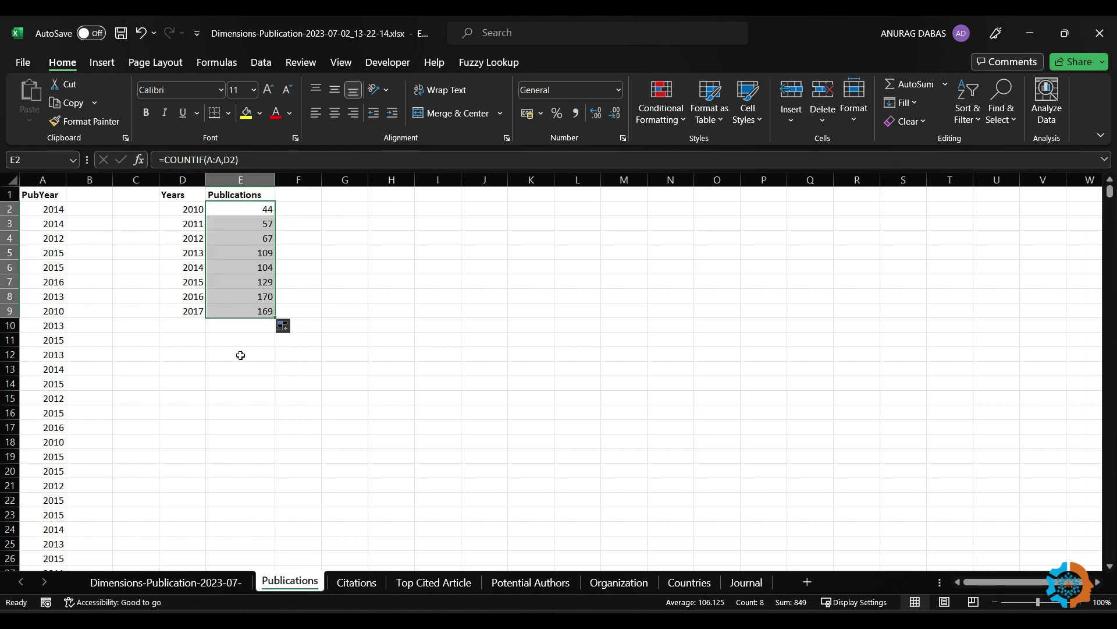
left_click(240, 355)
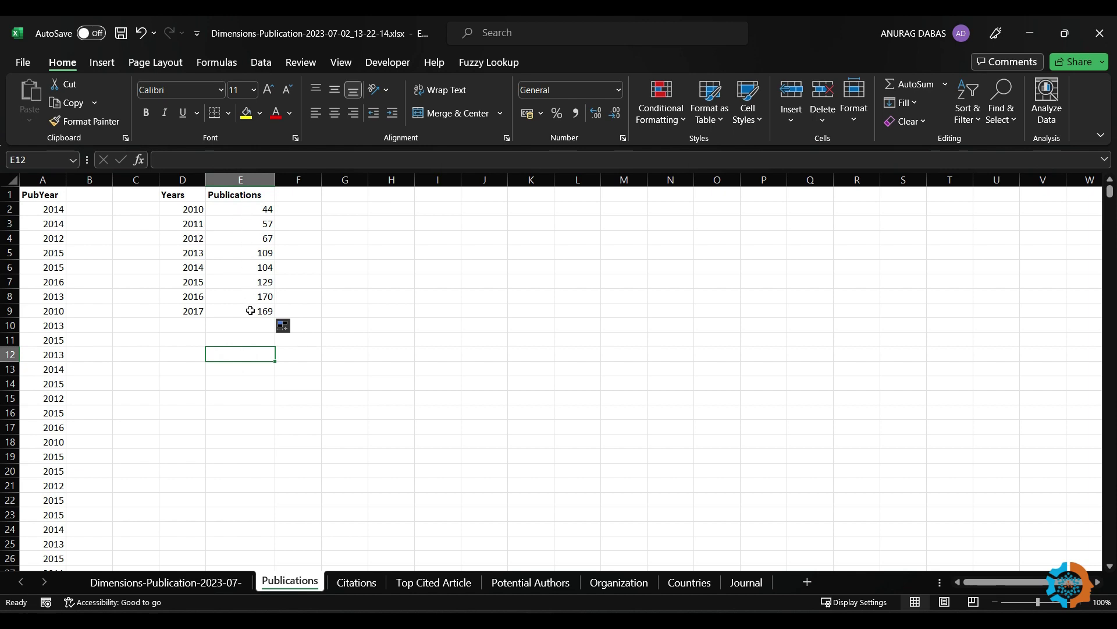
Insert a Clustered Column chart from the Years and Publications data in D1:E9 and position it beside the table.
left_click_drag(172, 194, 256, 309)
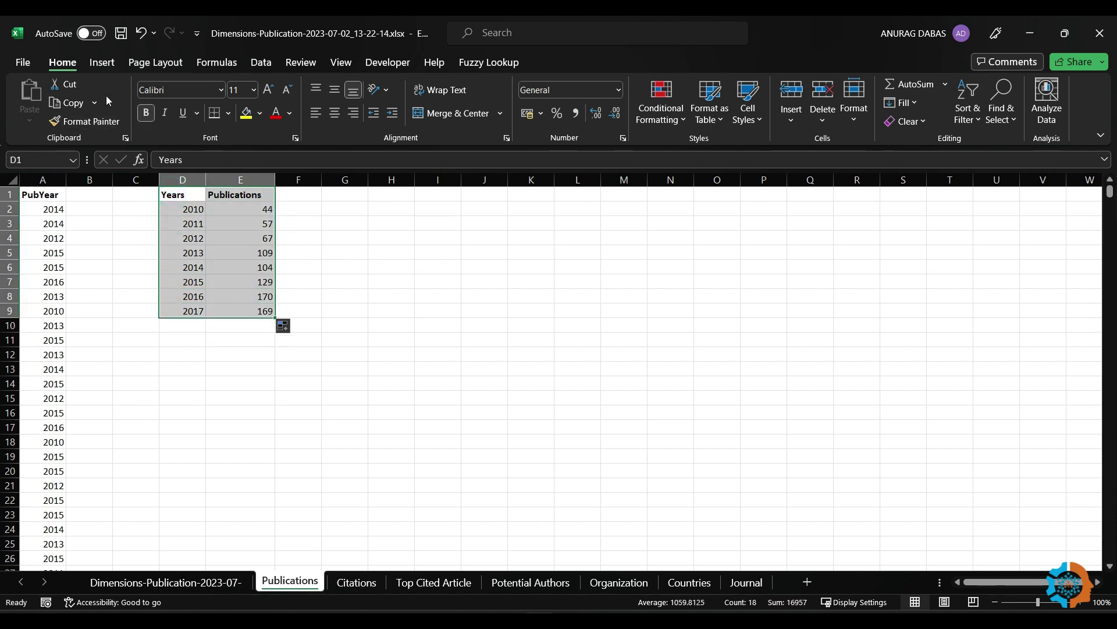
left_click(102, 62)
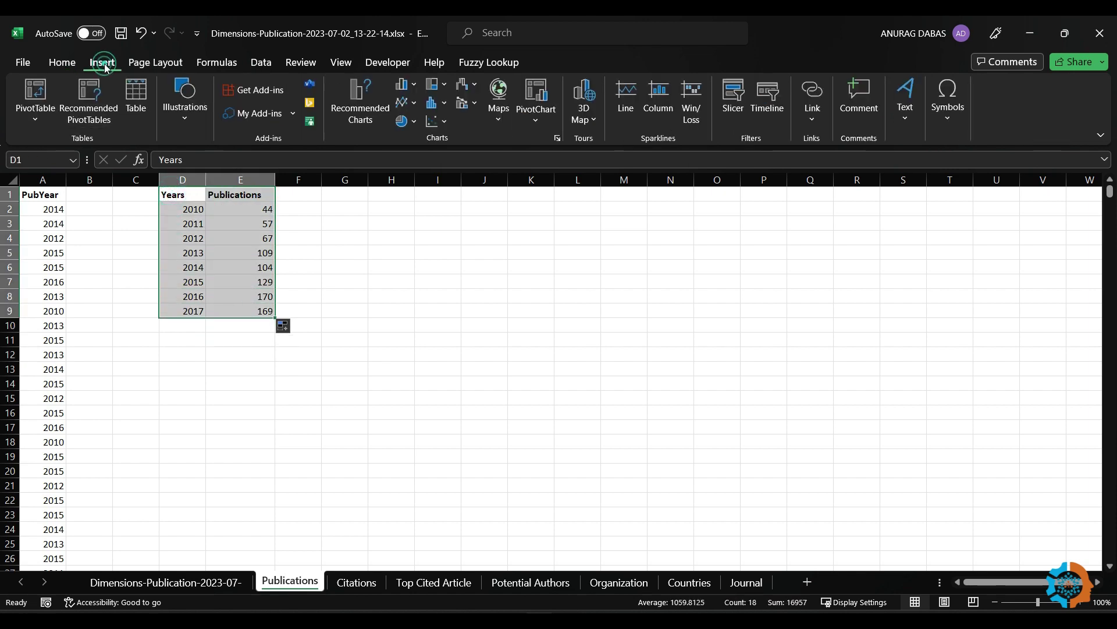
left_click(365, 129)
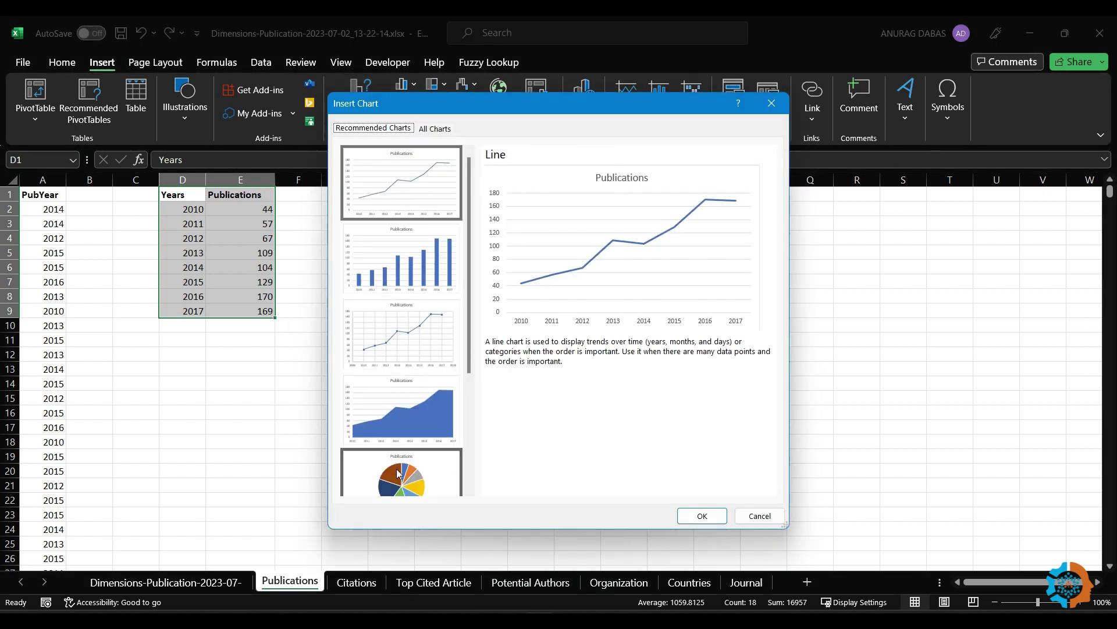
left_click(420, 277)
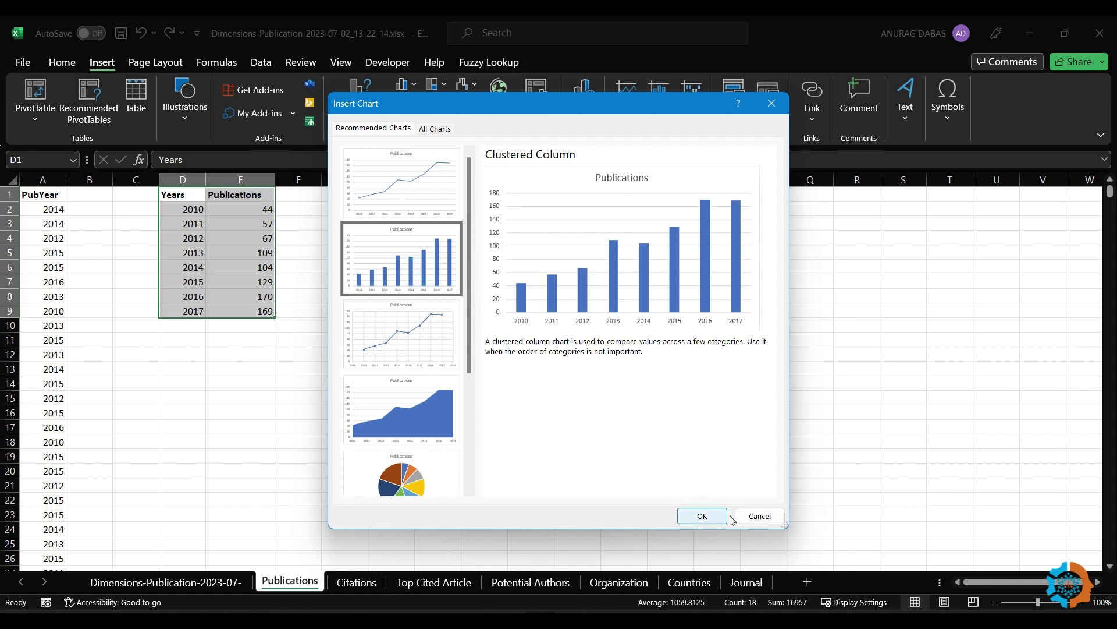
left_click(703, 516)
left_click_drag(387, 269, 327, 255)
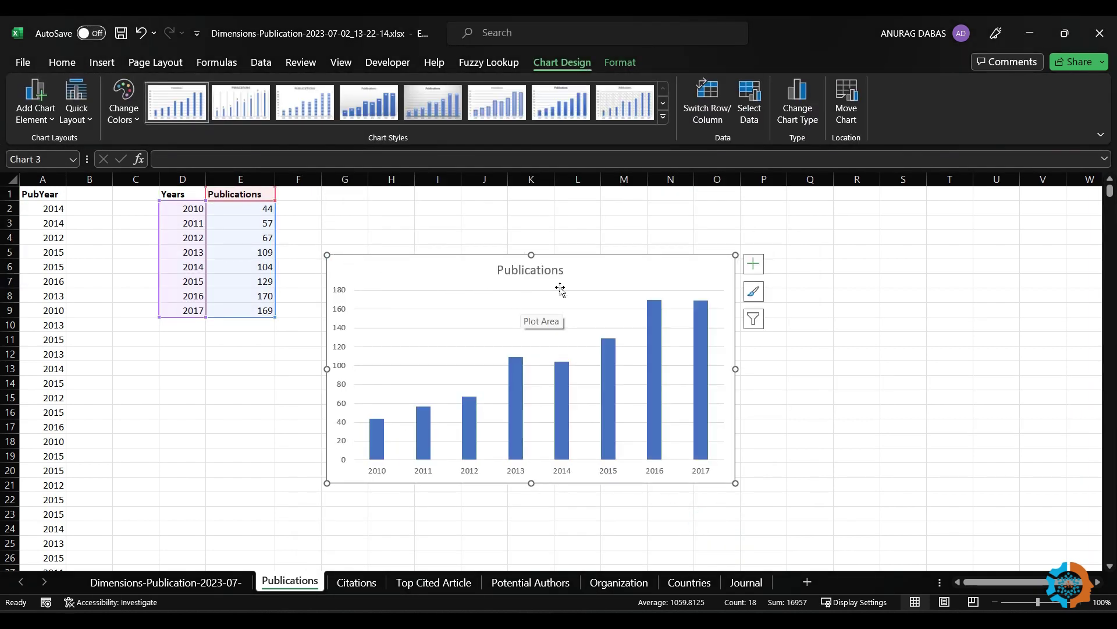
Remove the gridlines and the chart title from the column chart and add titles to both axes.
left_click(753, 265)
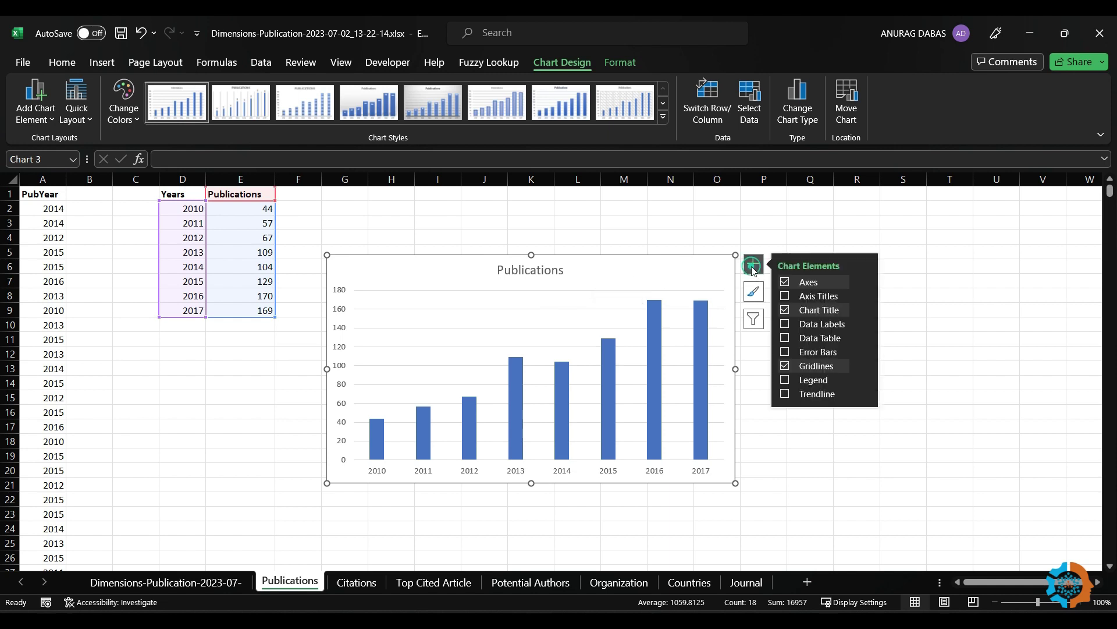
left_click(784, 366)
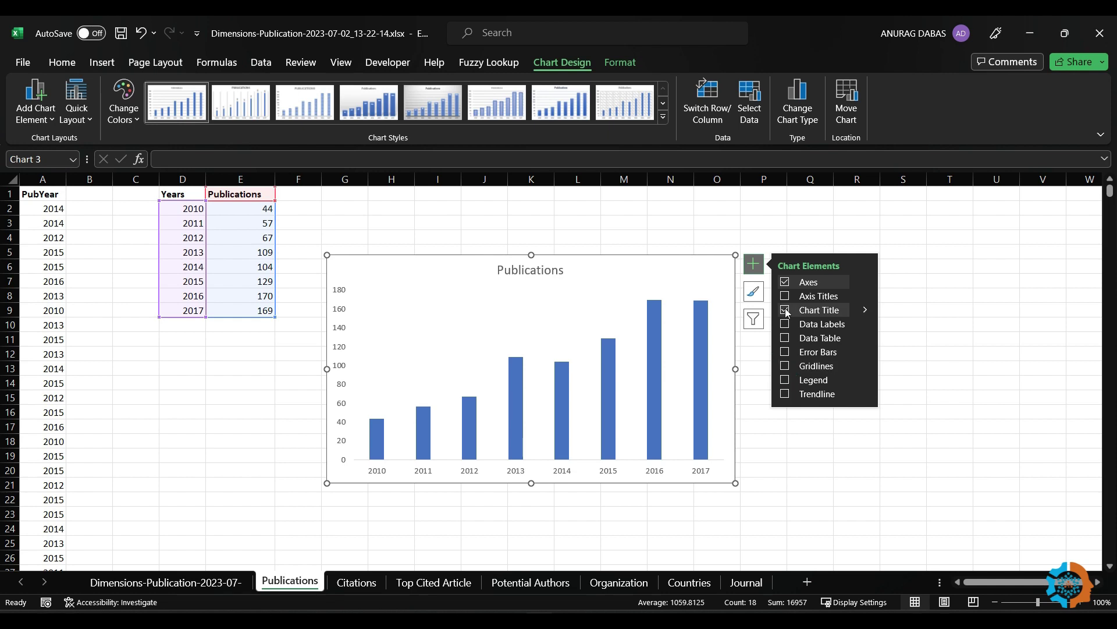
left_click(784, 310)
left_click(813, 298)
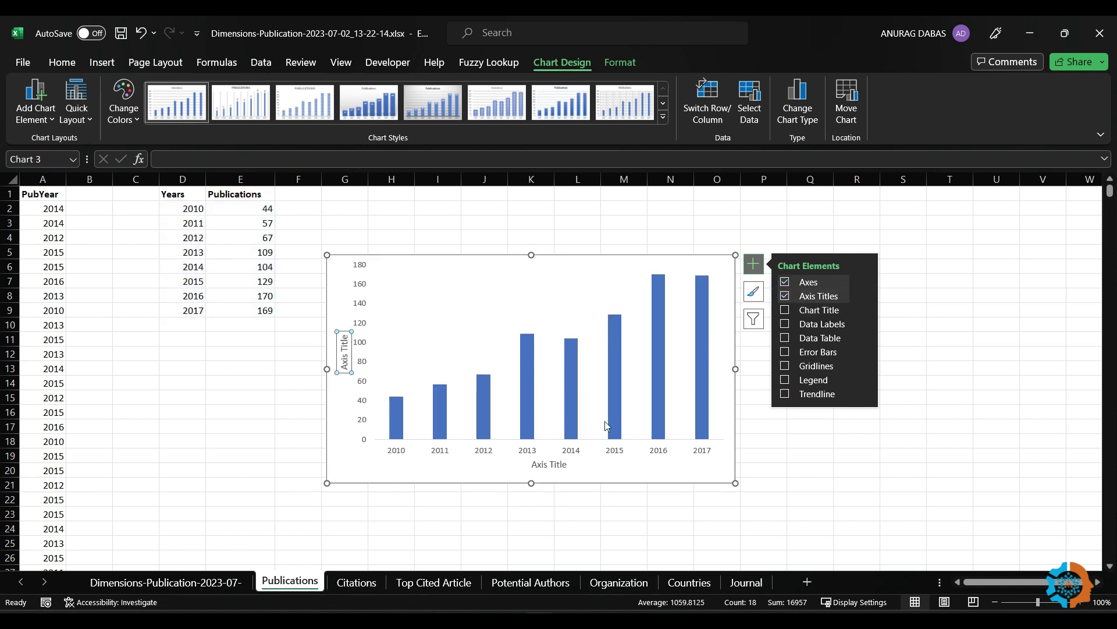
Title the chart's horizontal axis "Years" and its vertical axis "No. of Publiscations".
left_click(535, 466)
triple_click(547, 465)
type("Years")
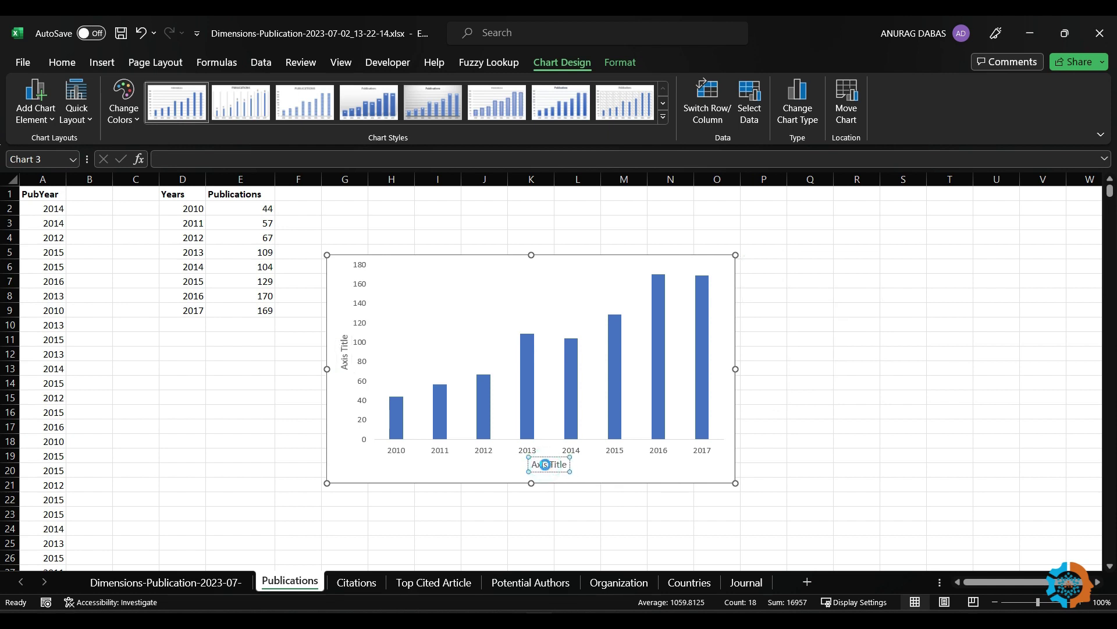
triple_click(344, 352)
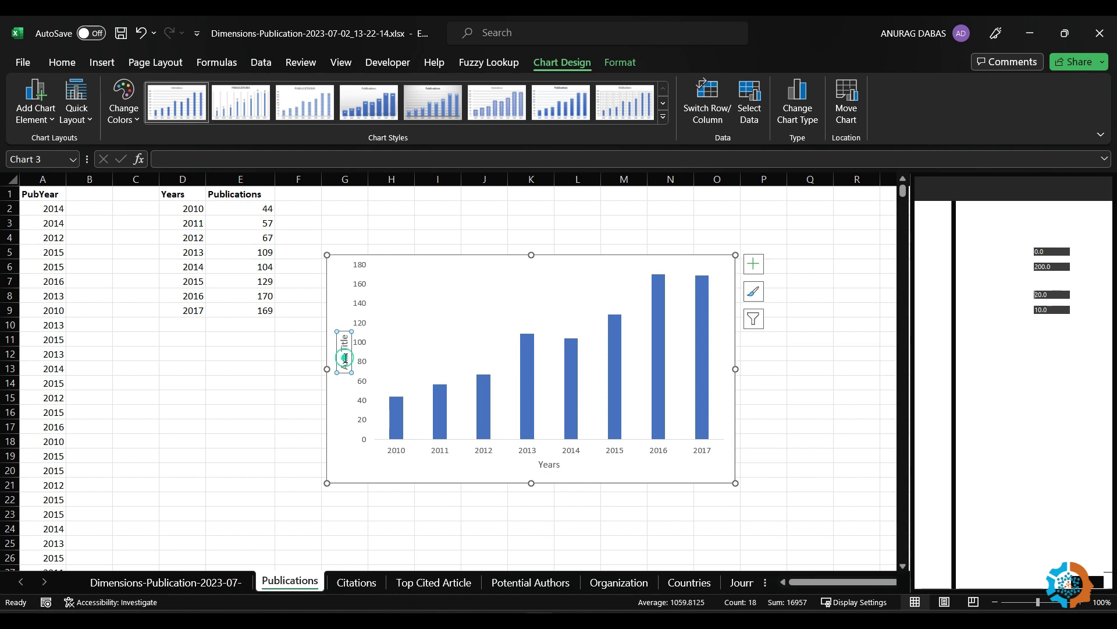
type("No. of Publ")
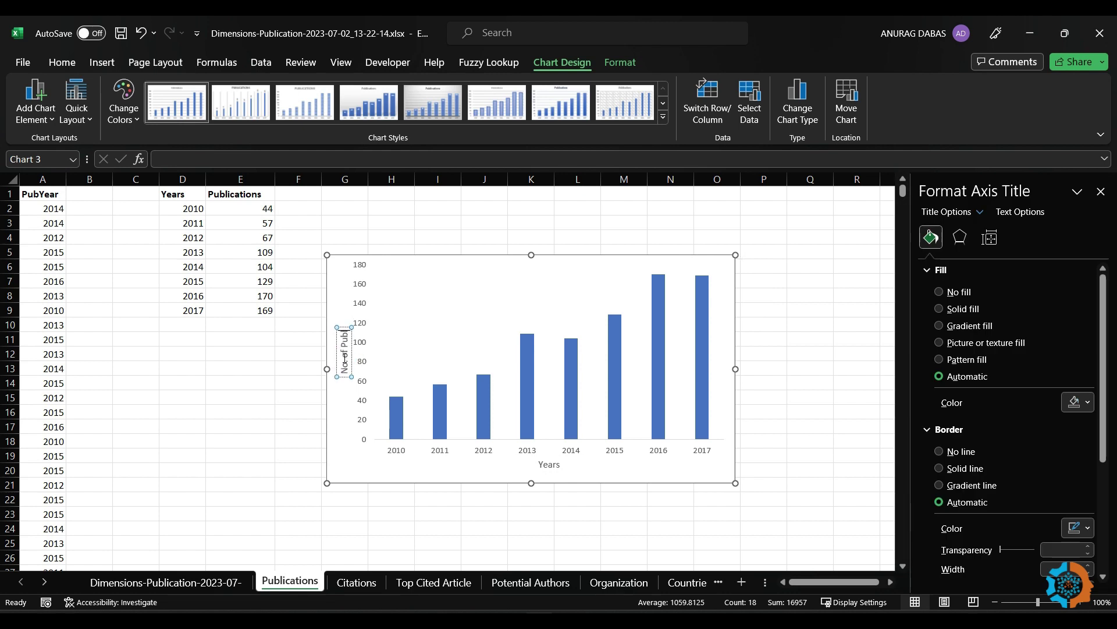
type("icaations")
left_click(438, 254)
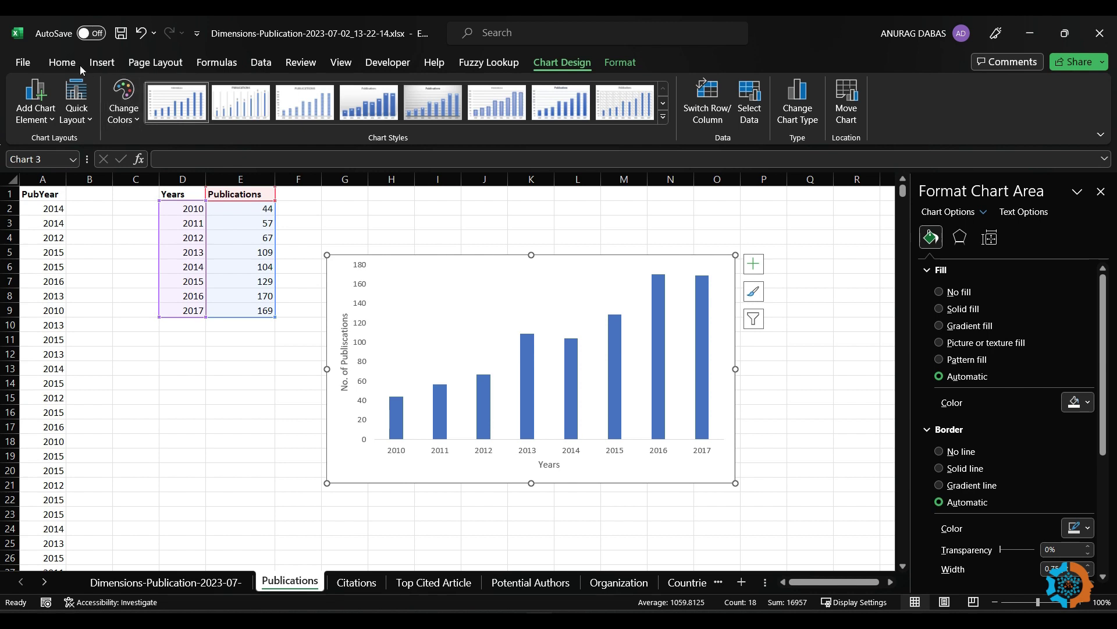
Set the font colour of the whole chart to Automatic and make both axis titles bold.
left_click(62, 62)
left_click(290, 114)
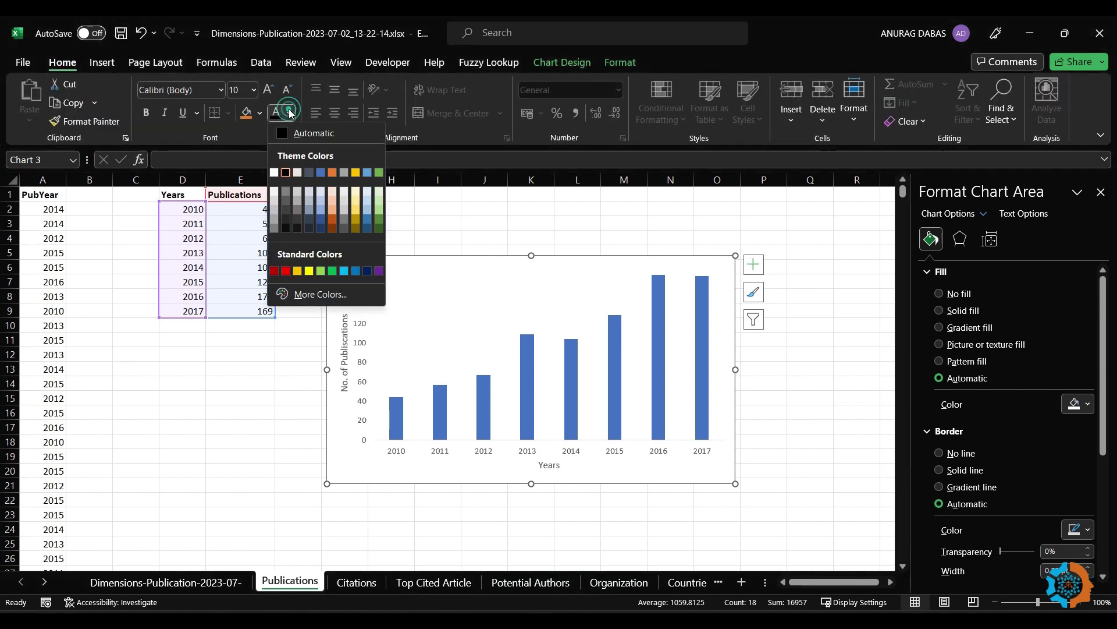
left_click(310, 132)
left_click(549, 465)
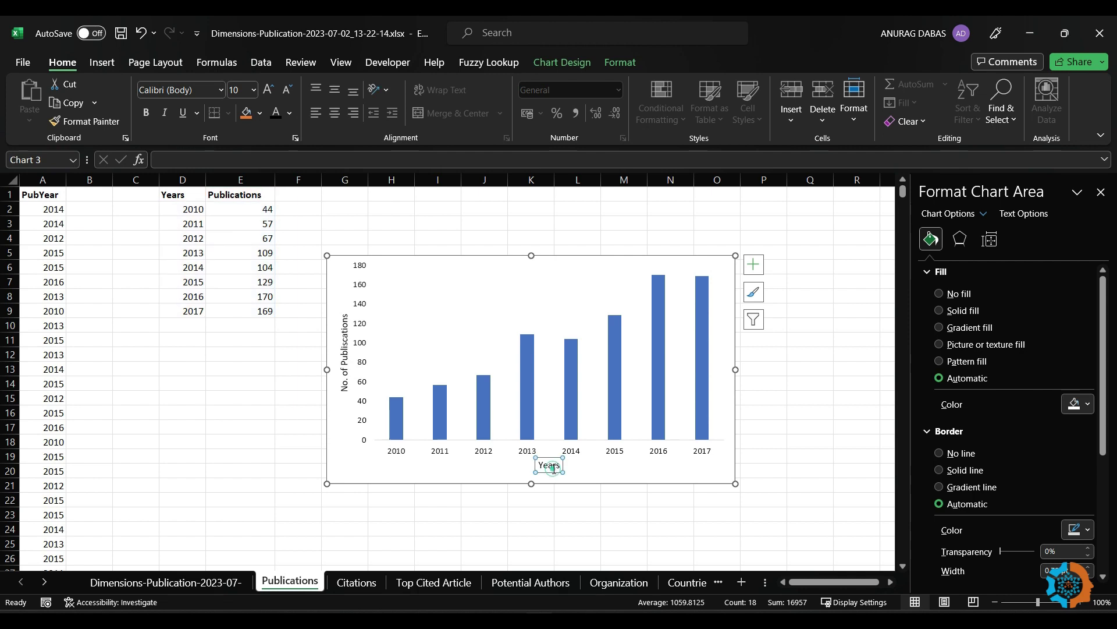
left_click(148, 114)
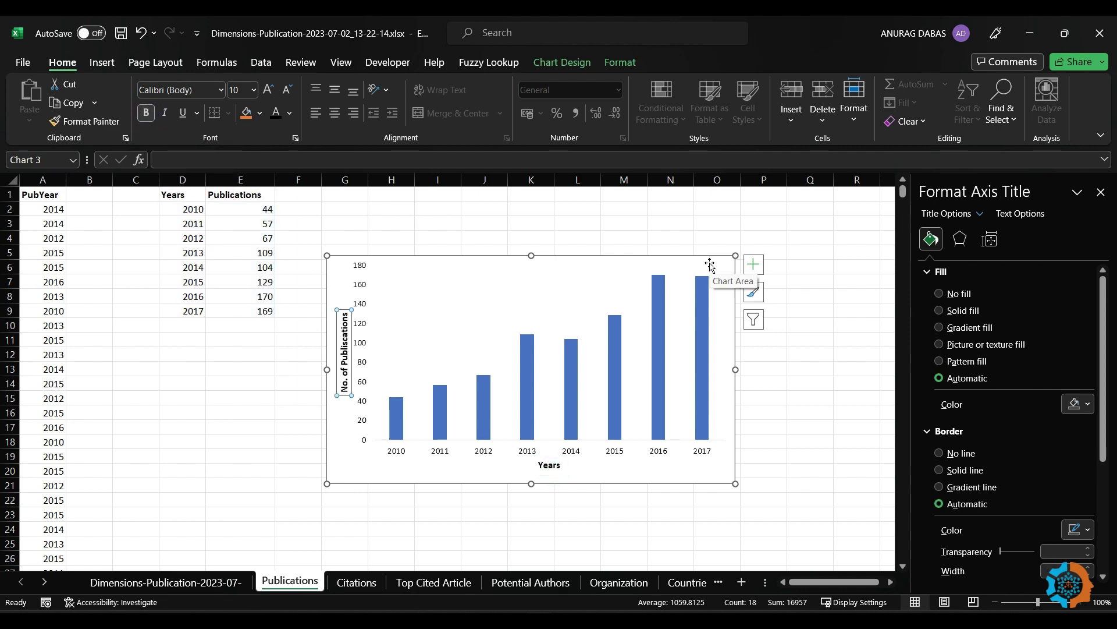
Format the chart area with no fill and no border line.
left_click(710, 265)
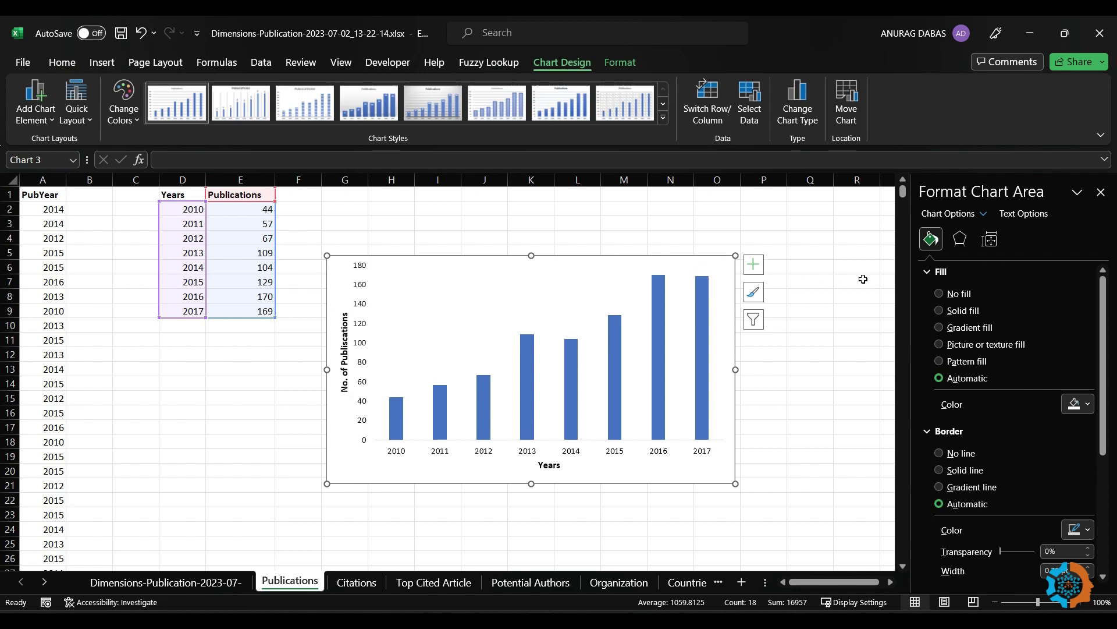
left_click(940, 293)
left_click(941, 425)
left_click(594, 288)
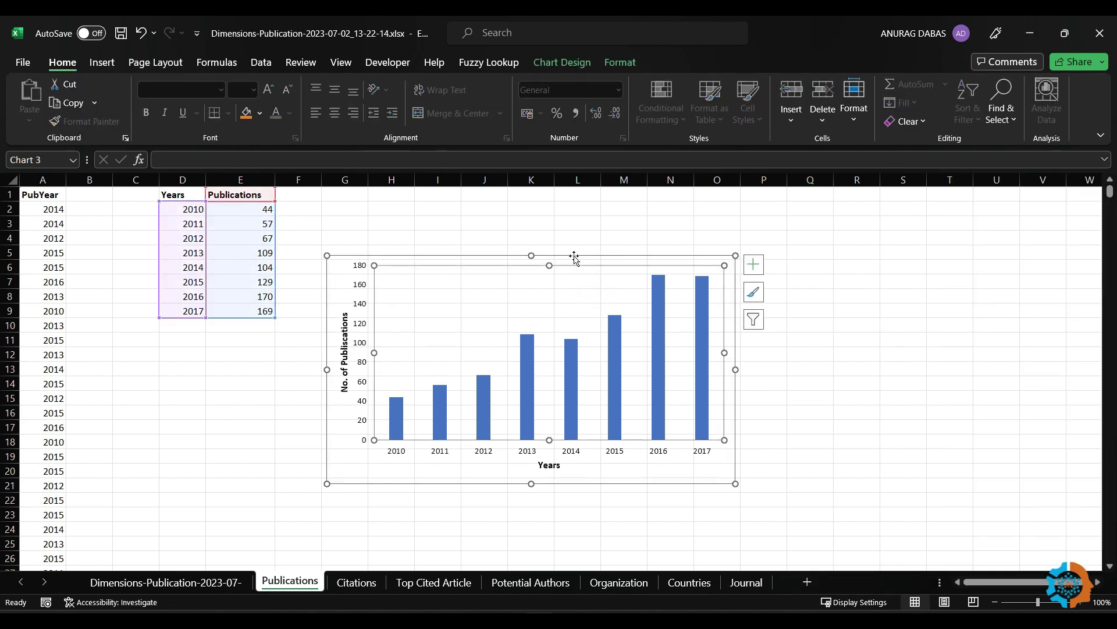
left_click(574, 256)
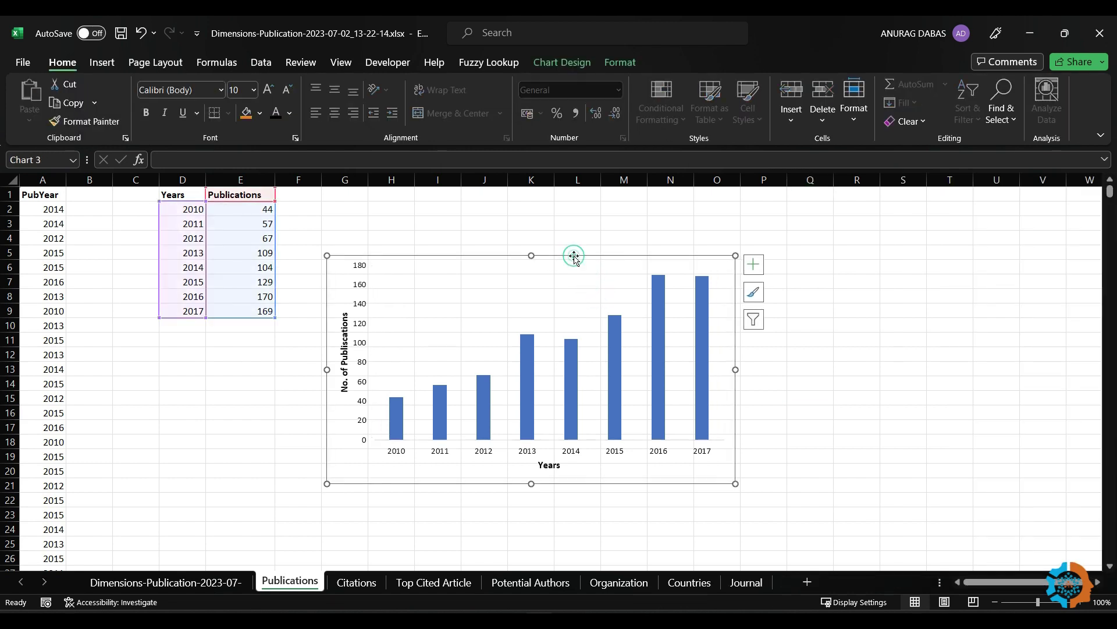
Add an Exponential trendline to the publications columns of the chart.
left_click(564, 65)
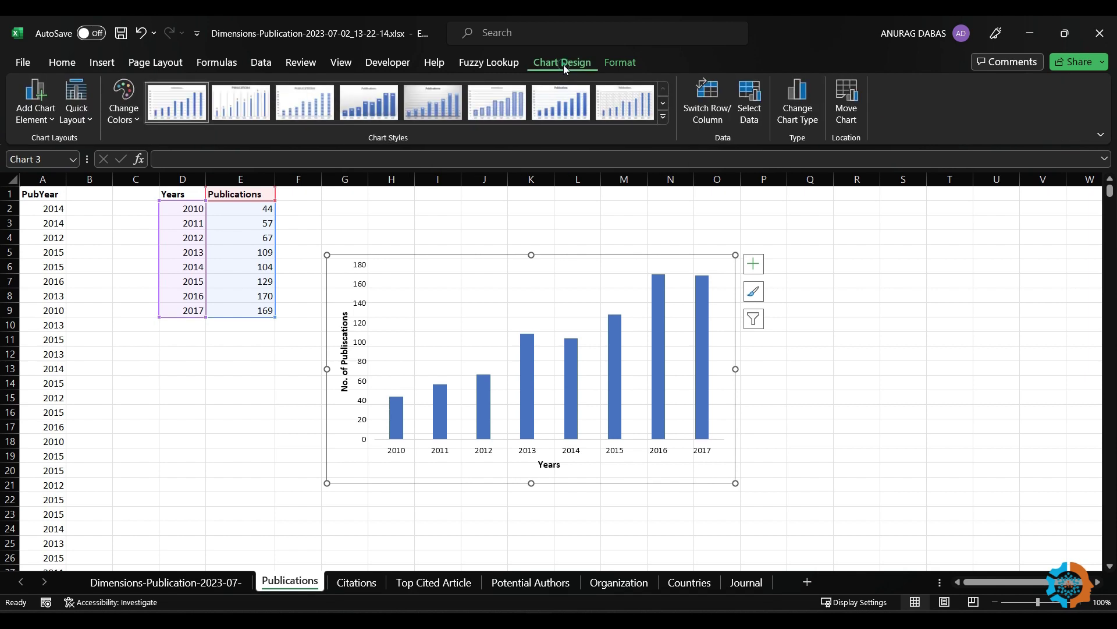
left_click(50, 118)
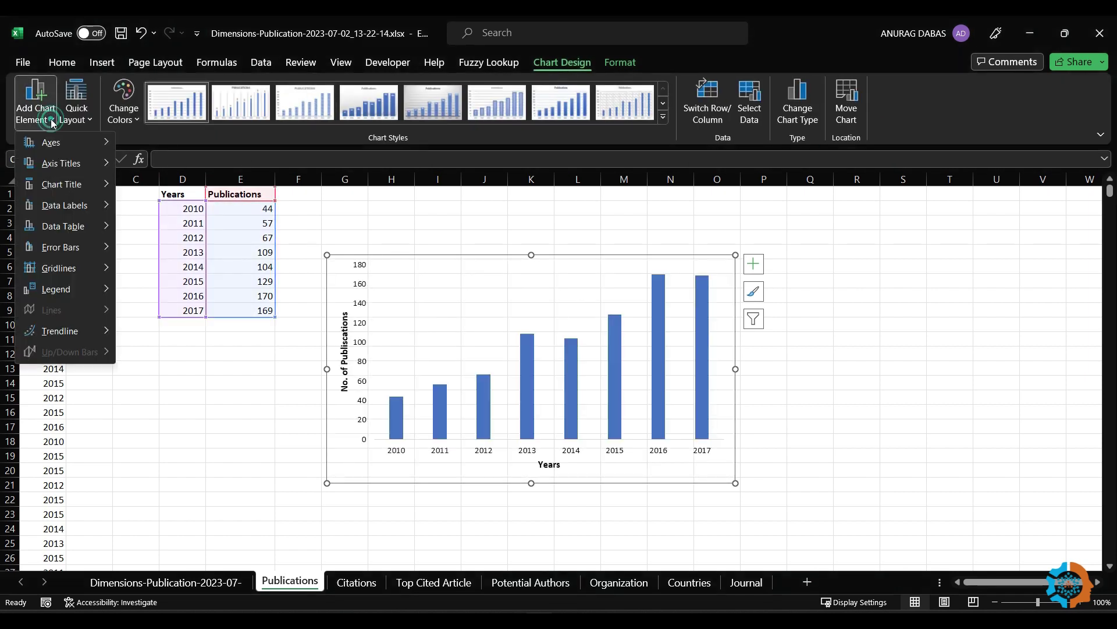
mouse_move(68, 327)
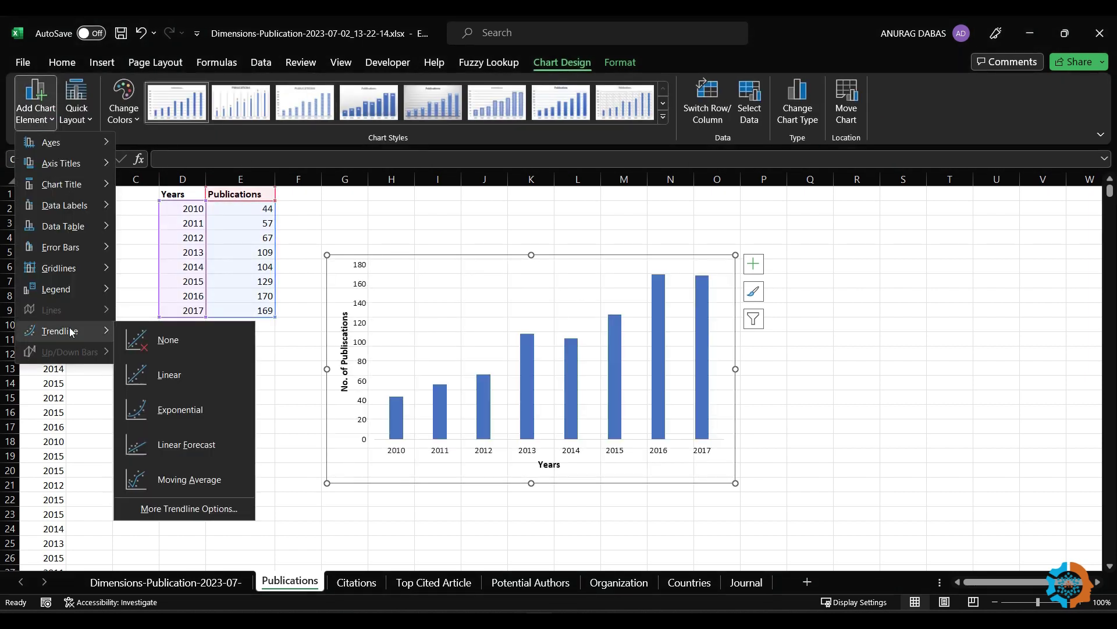
left_click(179, 509)
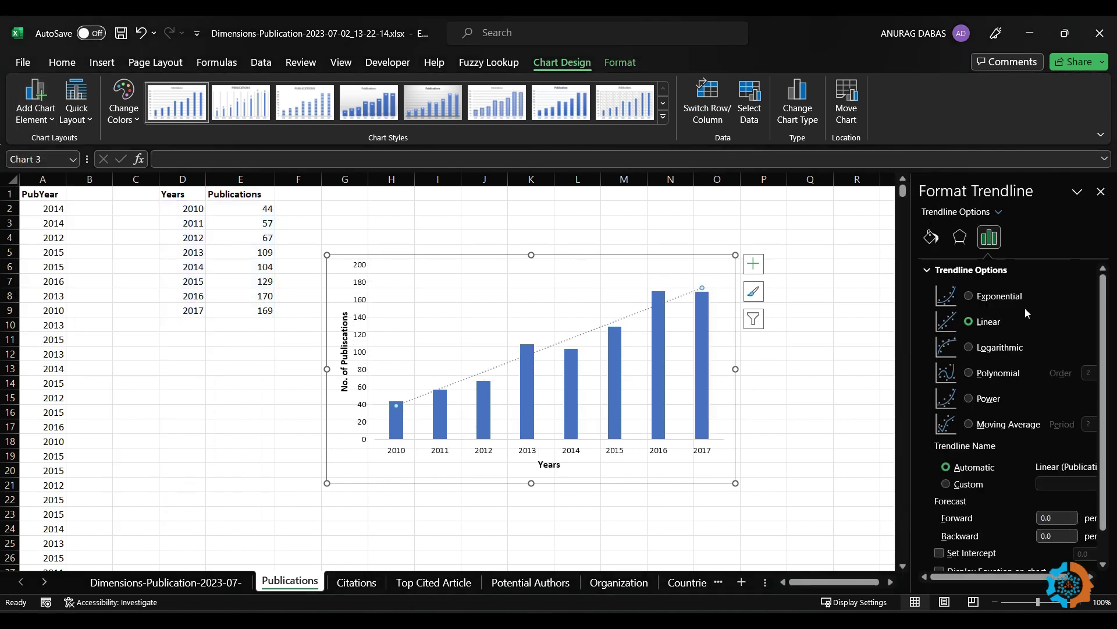
left_click(970, 295)
Display the trendline's equation and R-squared value on the chart.
scroll(993, 493, "down", 1)
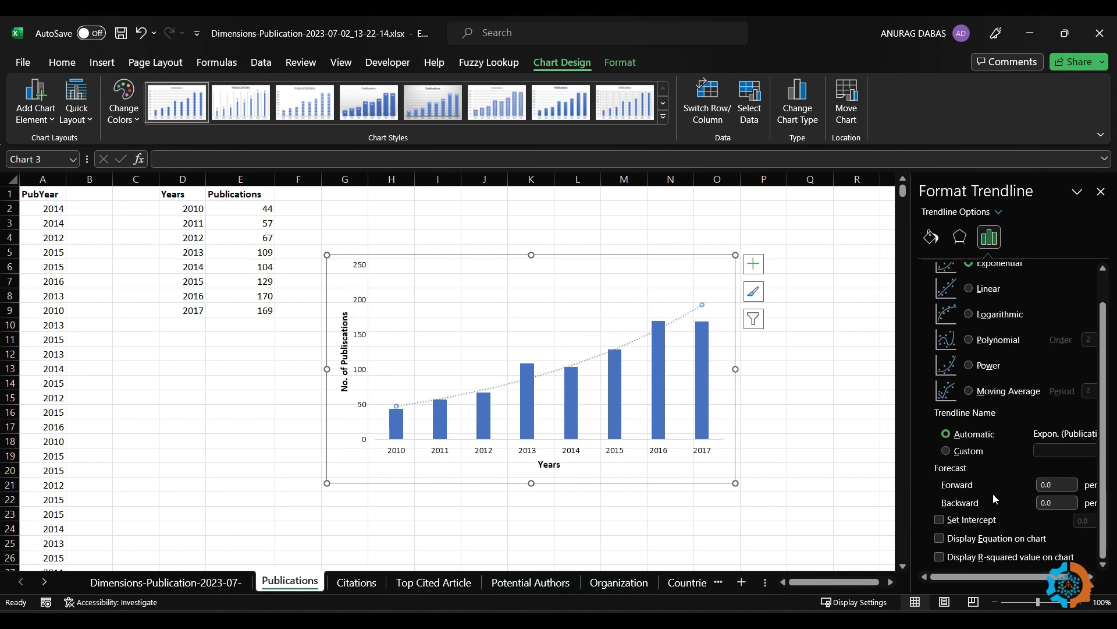
left_click(938, 537)
left_click(939, 556)
Move the trendline equation label into the free space above the 2014 and 2015 columns and make its text bold.
left_click(658, 303)
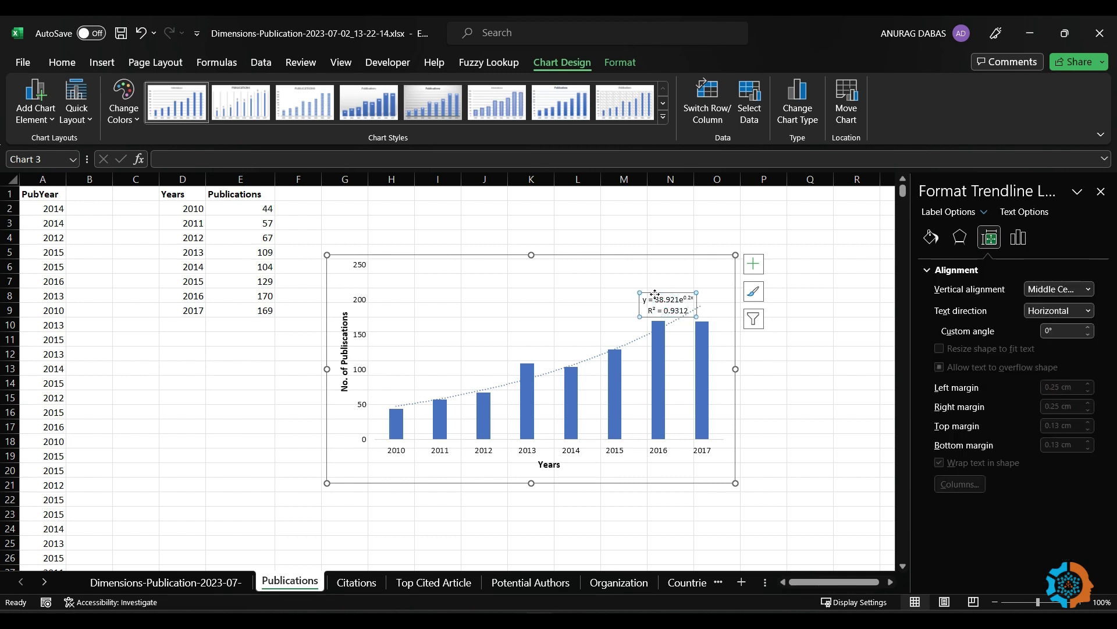
left_click_drag(653, 294, 592, 306)
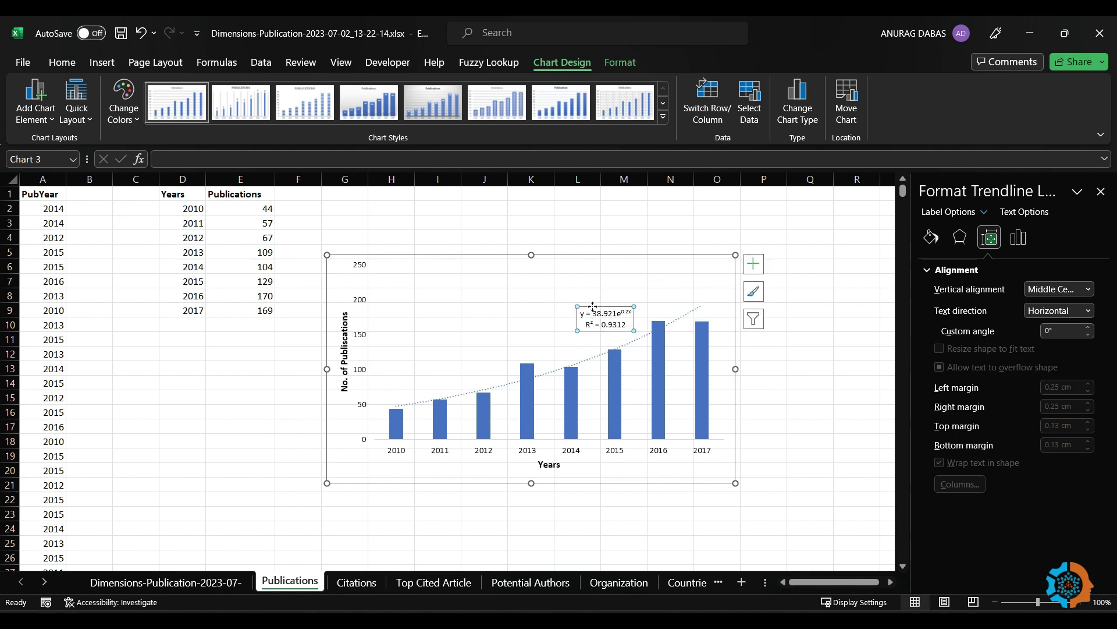
left_click(61, 62)
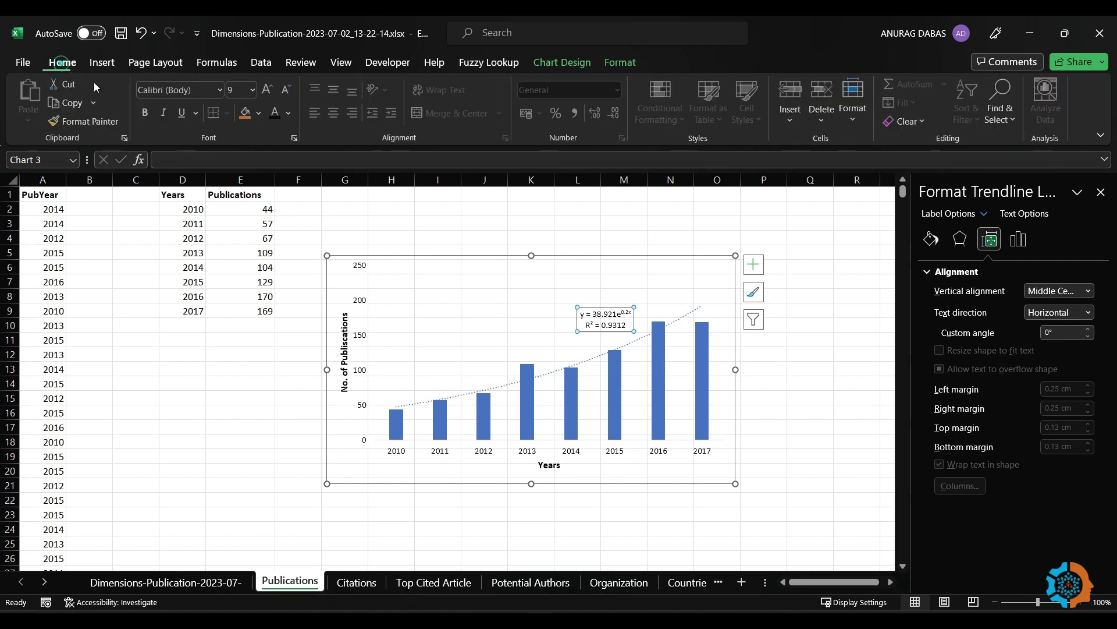
left_click(466, 259)
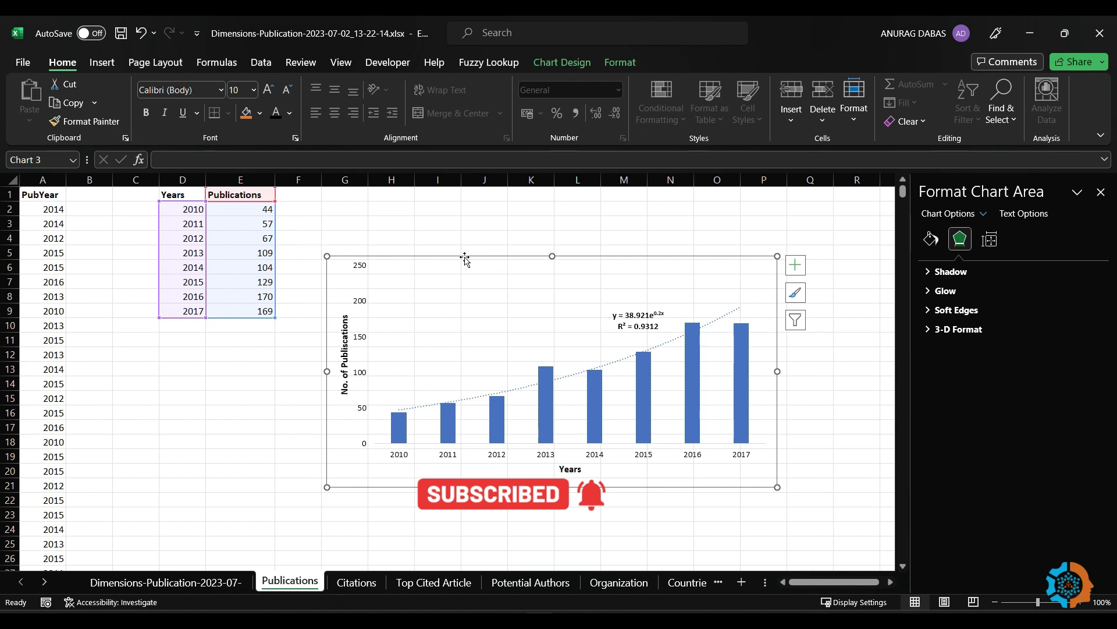
Copy the PubYear and Times cited columns from the Dimensions-Publication sheet into the Citations sheet, starting at cell A1.
left_click(356, 582)
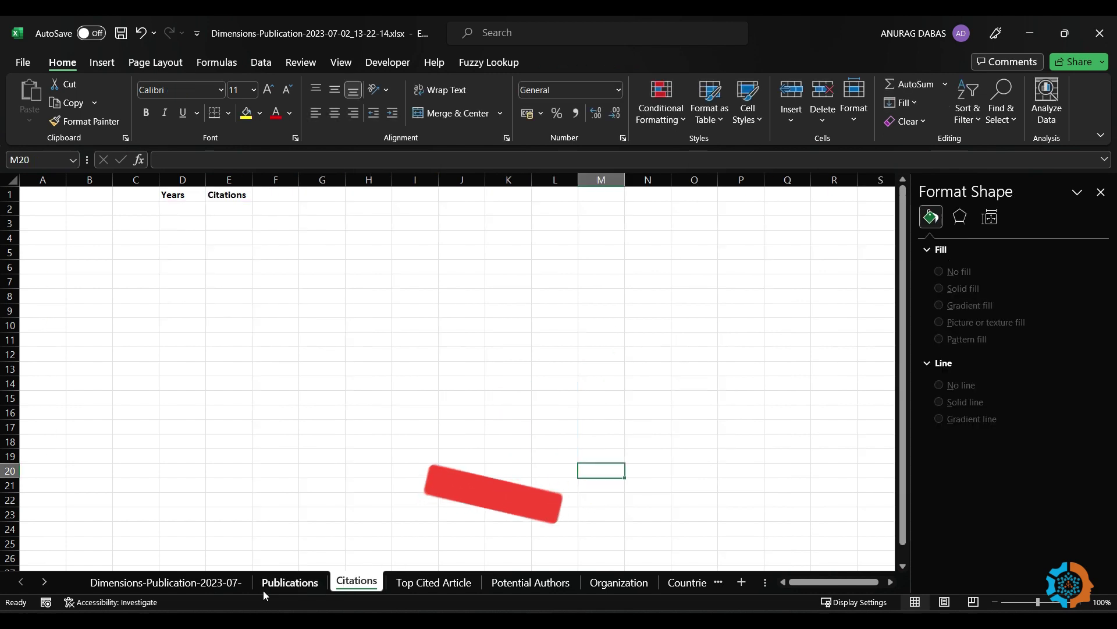
left_click(221, 584)
left_click(420, 351)
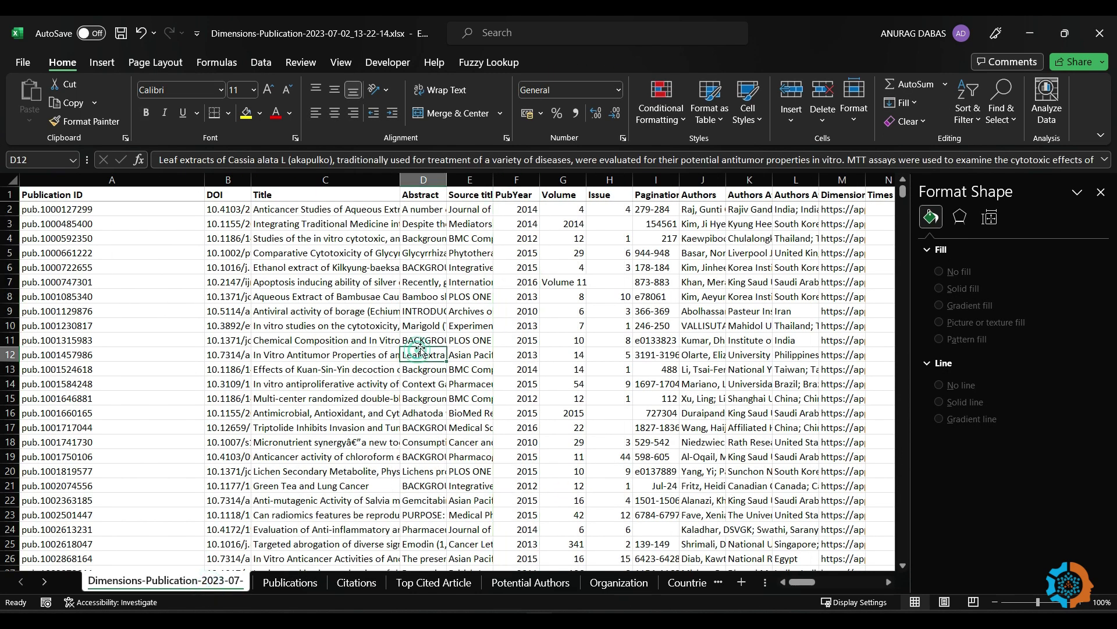
left_click(1100, 192)
left_click(517, 180)
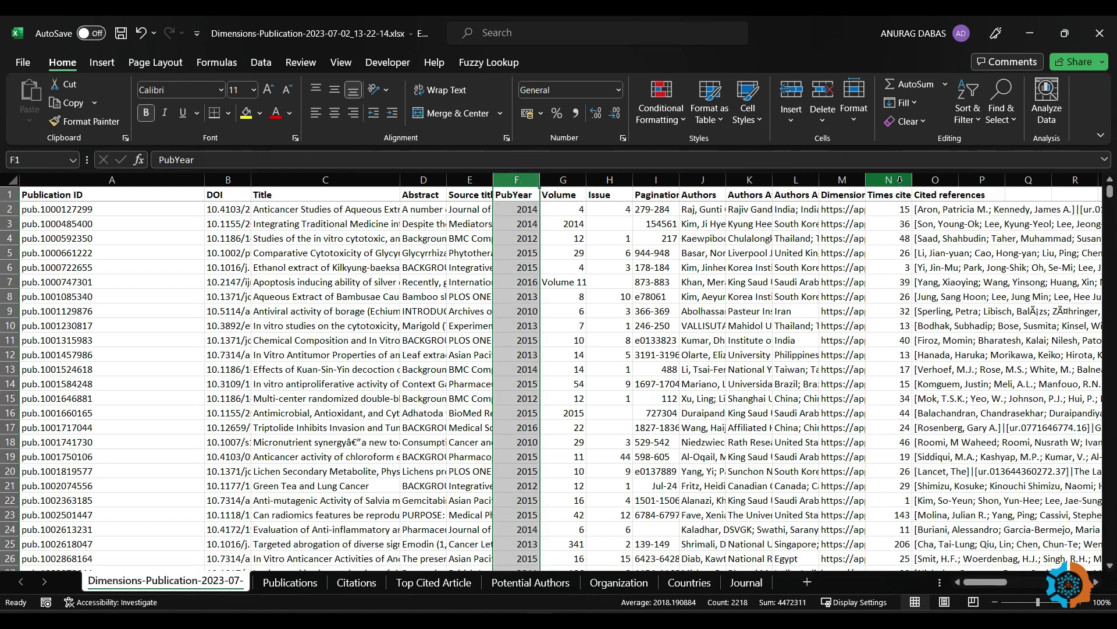
left_click(900, 180, "ctrl")
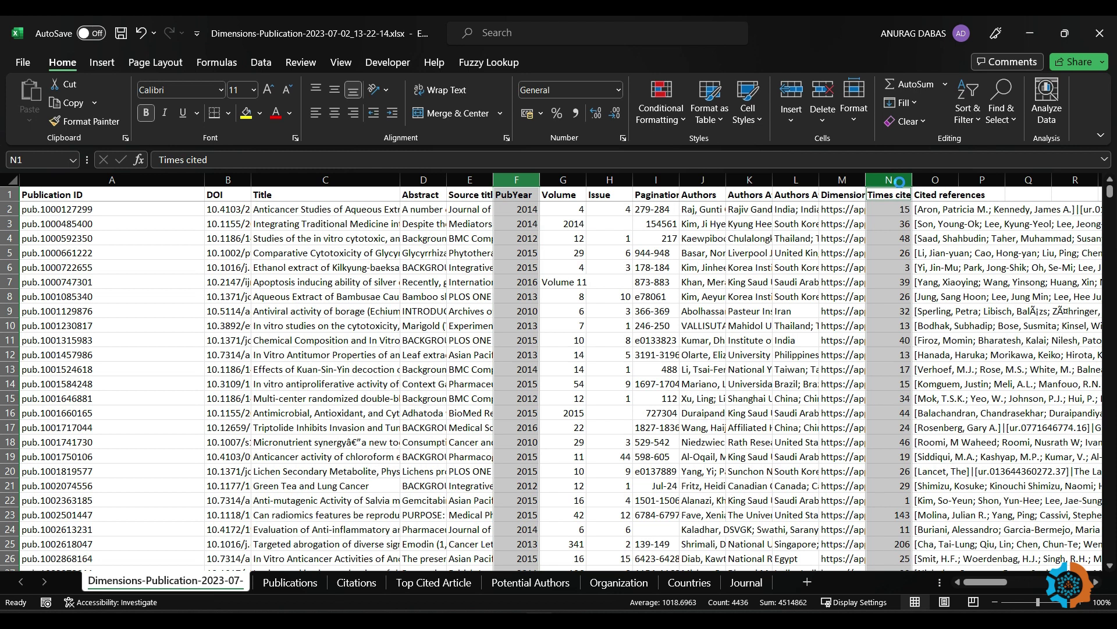
key("ctrl+c")
left_click(356, 582)
left_click(33, 194)
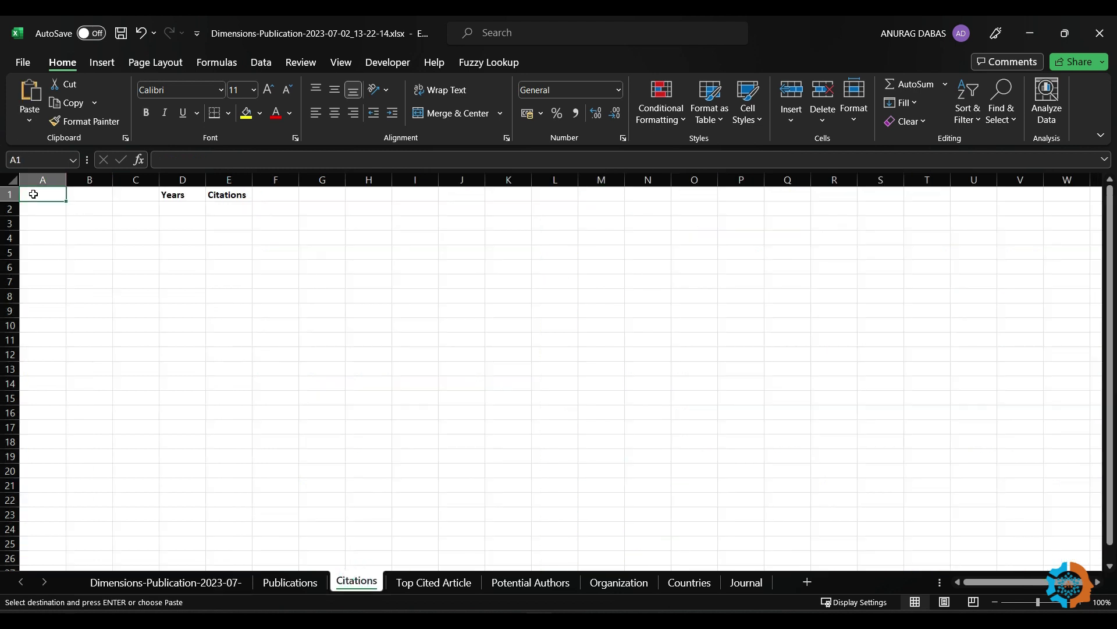
key("ctrl+v")
Copy the years in D2:D9 of the Publications sheet into the Citations sheet, starting at cell D2.
left_click(177, 209)
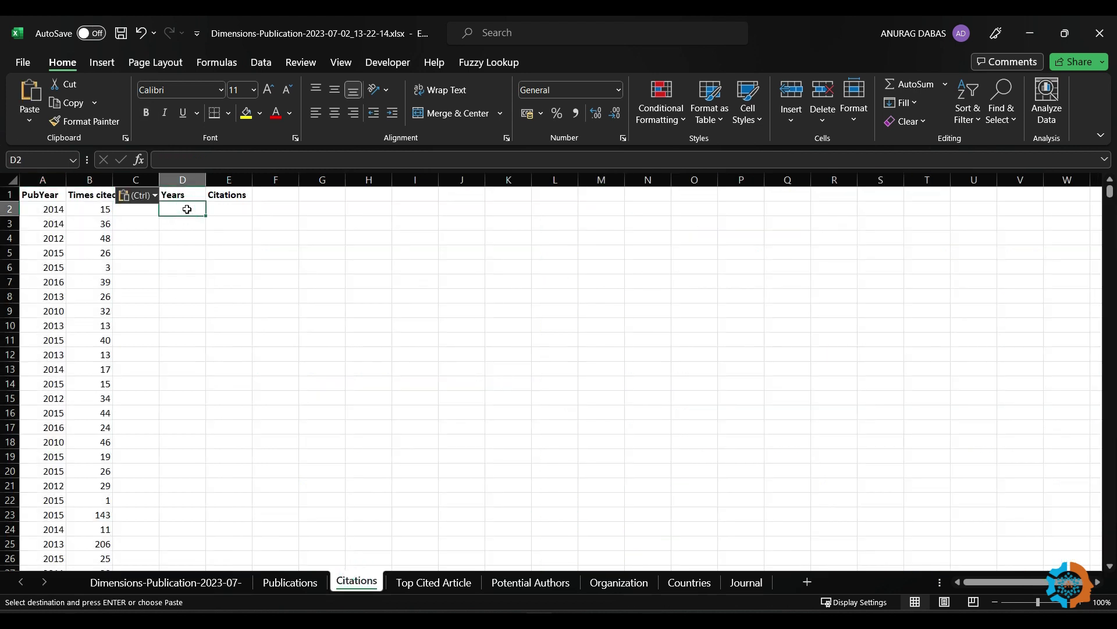
left_click(299, 583)
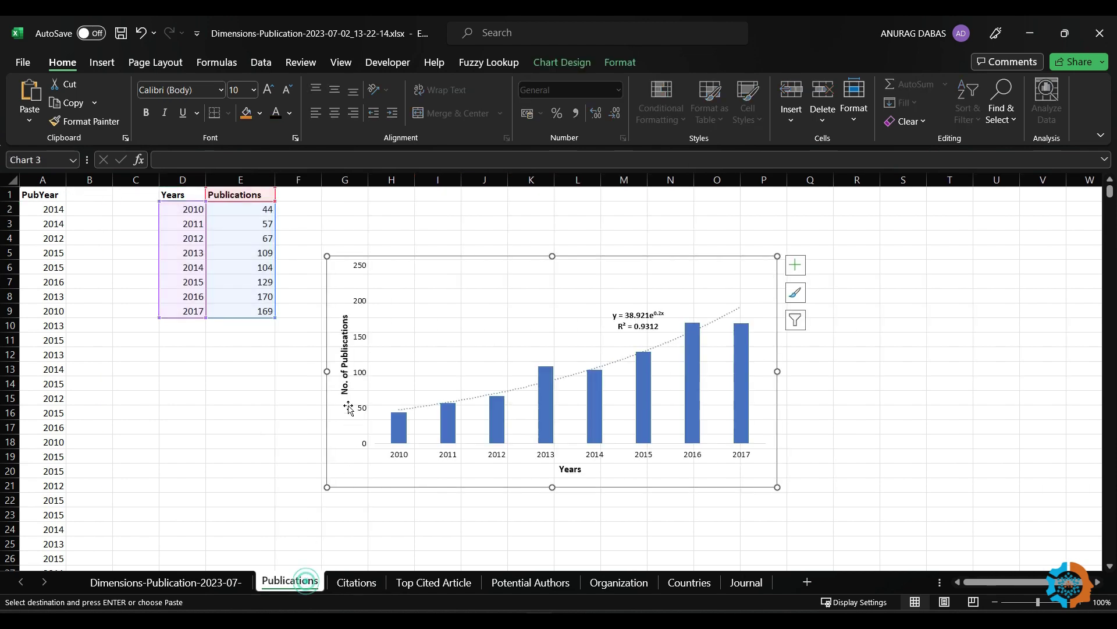
left_click(215, 366)
left_click_drag(177, 208, 180, 307)
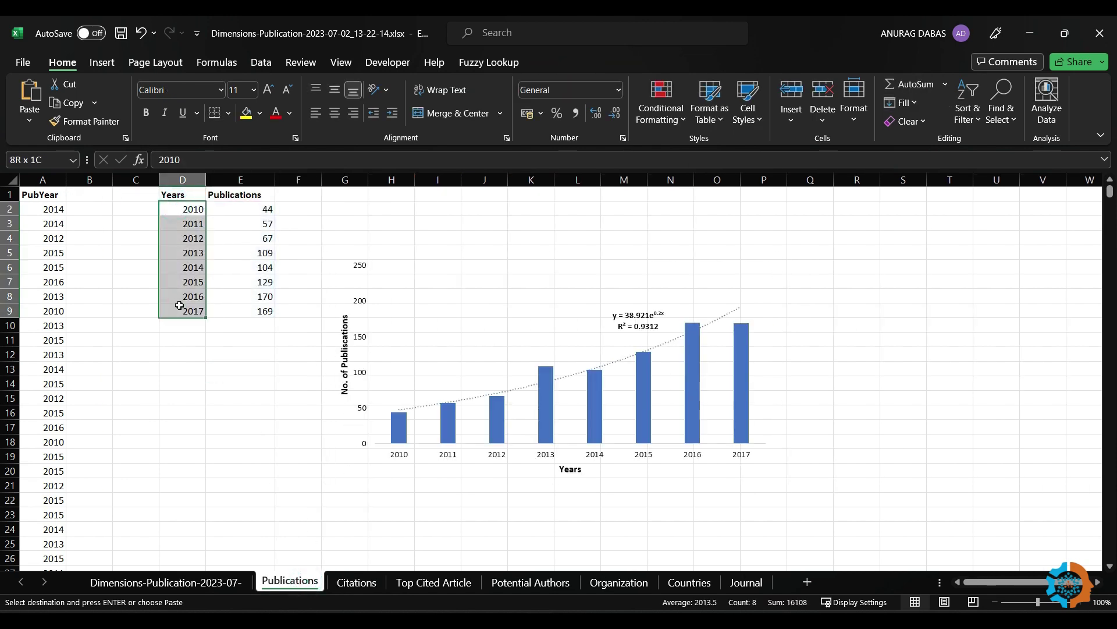
key("ctrl+c")
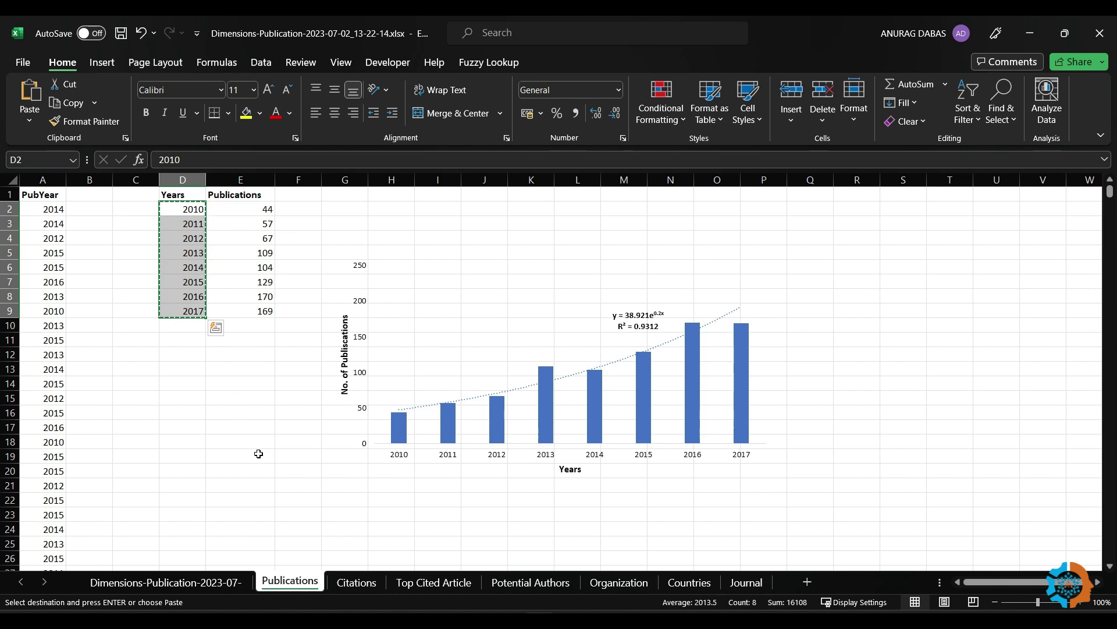
left_click(356, 583)
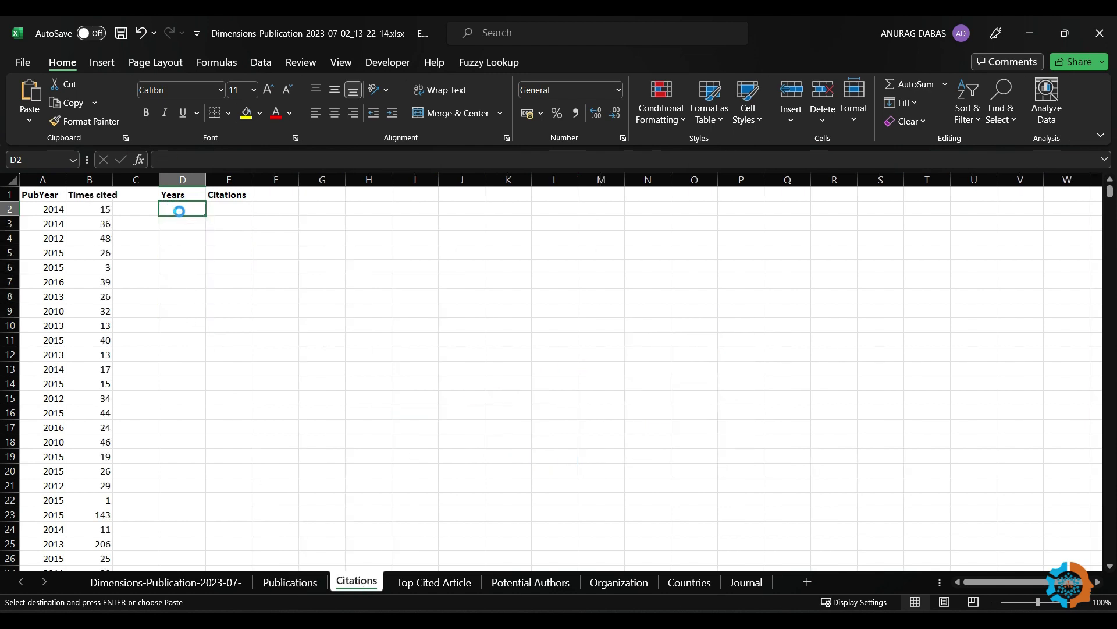
key("ctrl+v")
left_click(360, 236)
Total the citations per year in E2 with =SUMIF(A:A,D2,B:B) and fill the formula down to E9.
left_click(224, 208)
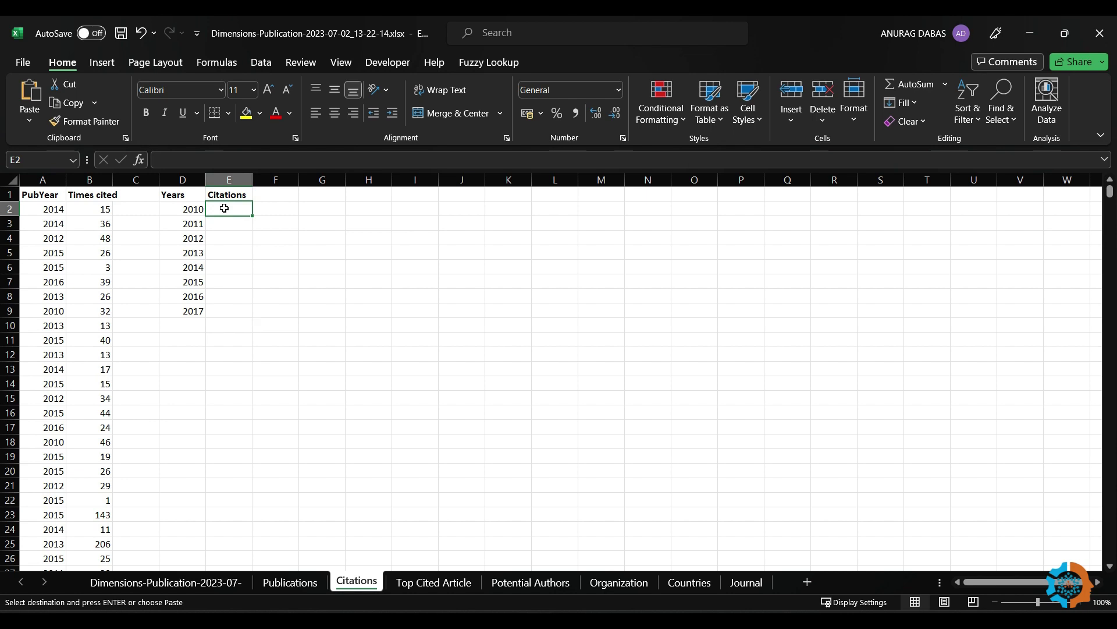
type("=sumif")
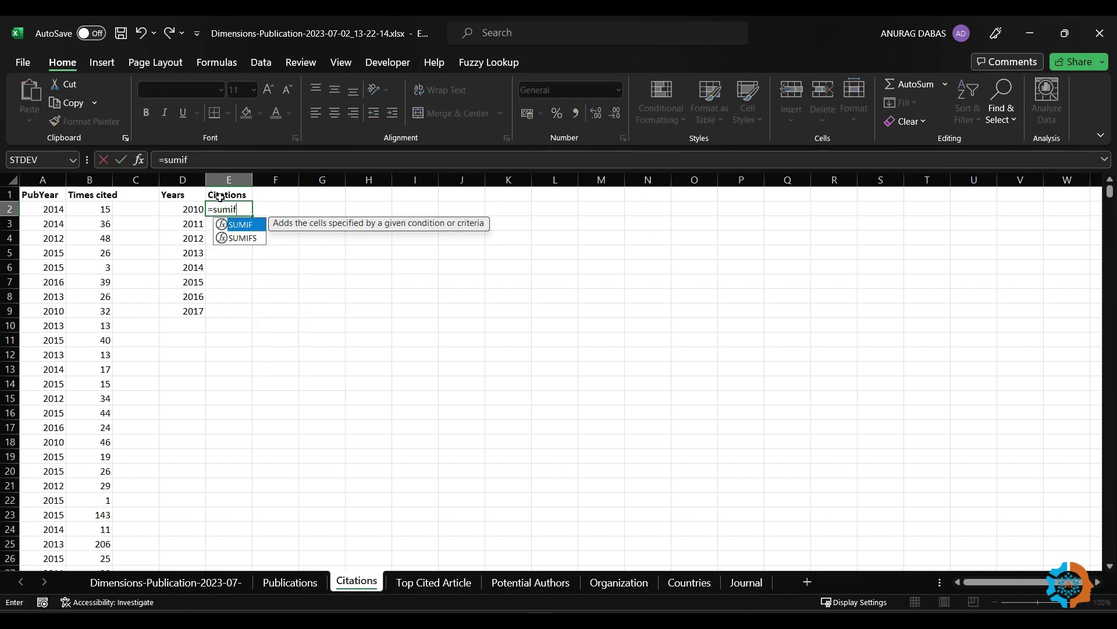
double_click(249, 226)
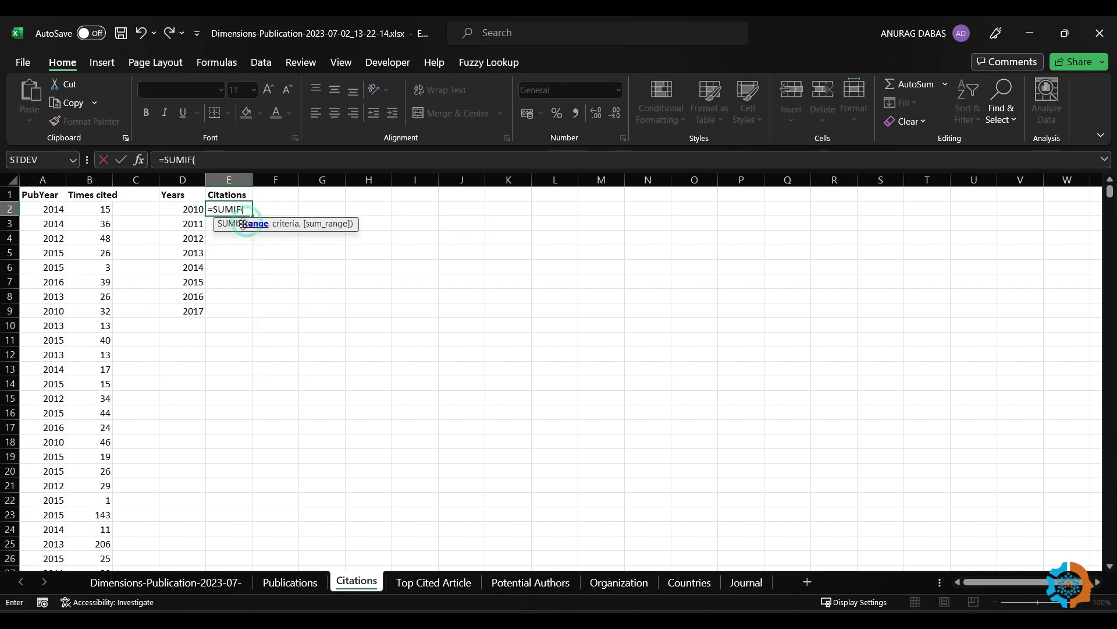
left_click(41, 177)
type(",")
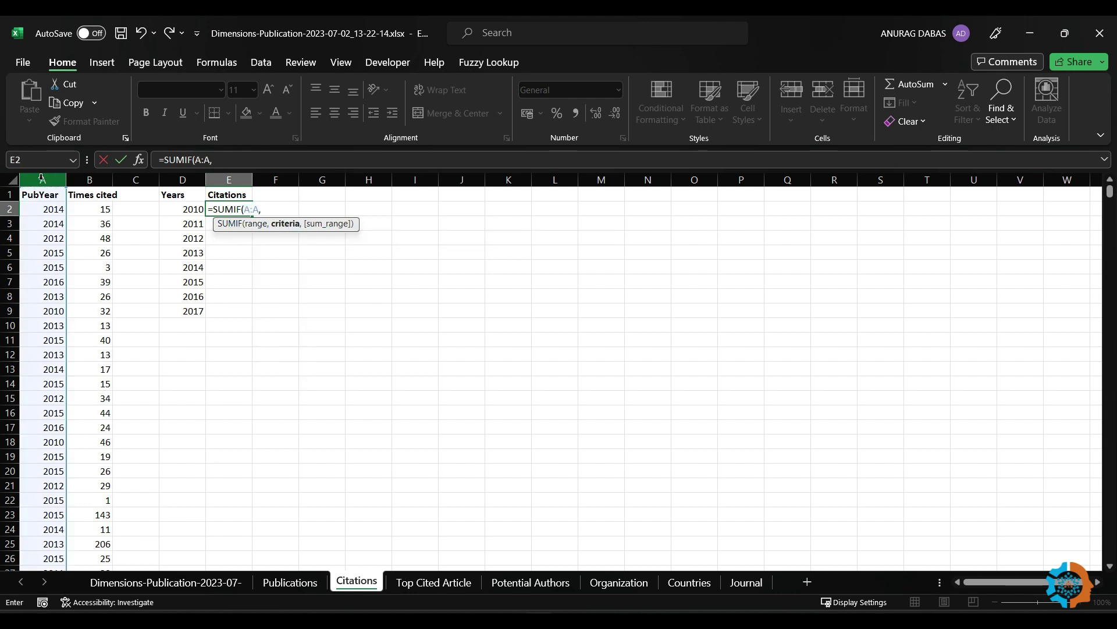
left_click(179, 212)
type(",")
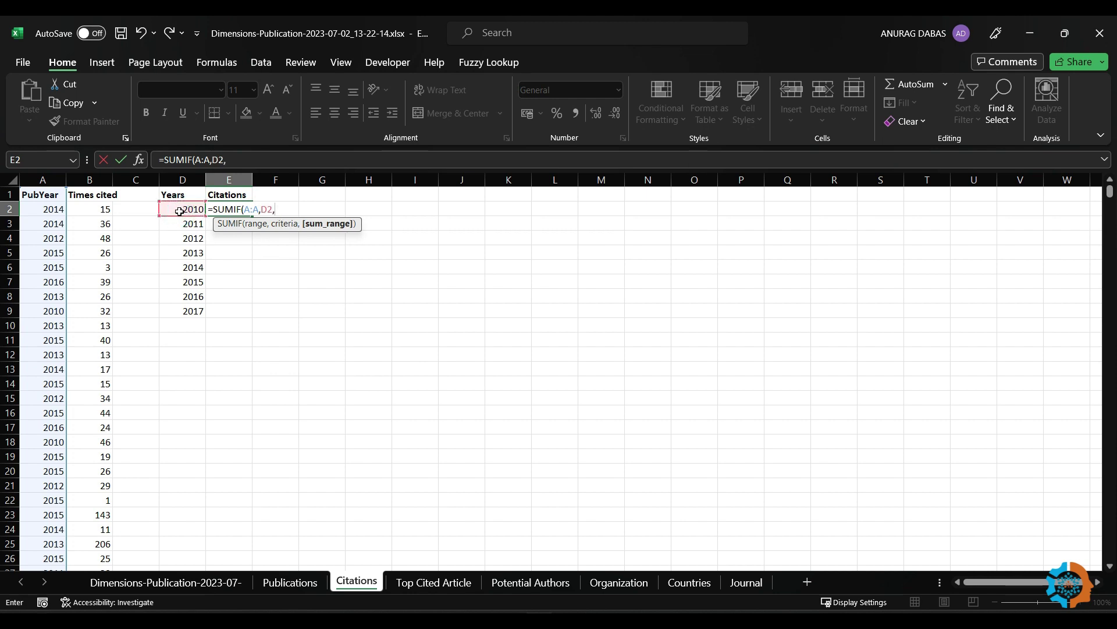
left_click(92, 179)
type(")")
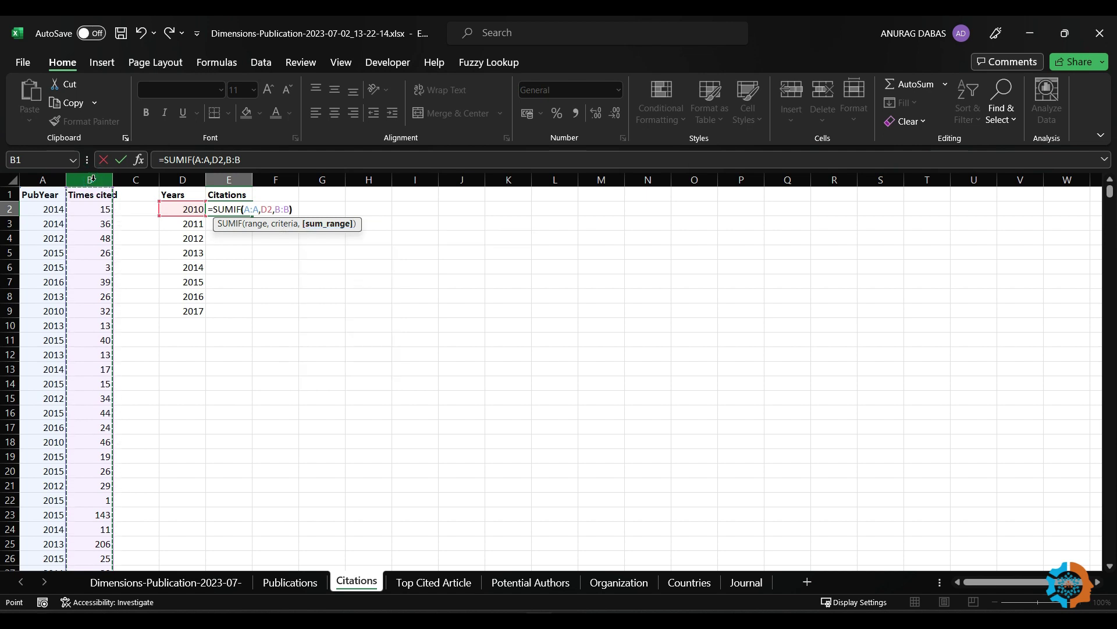
key("Return")
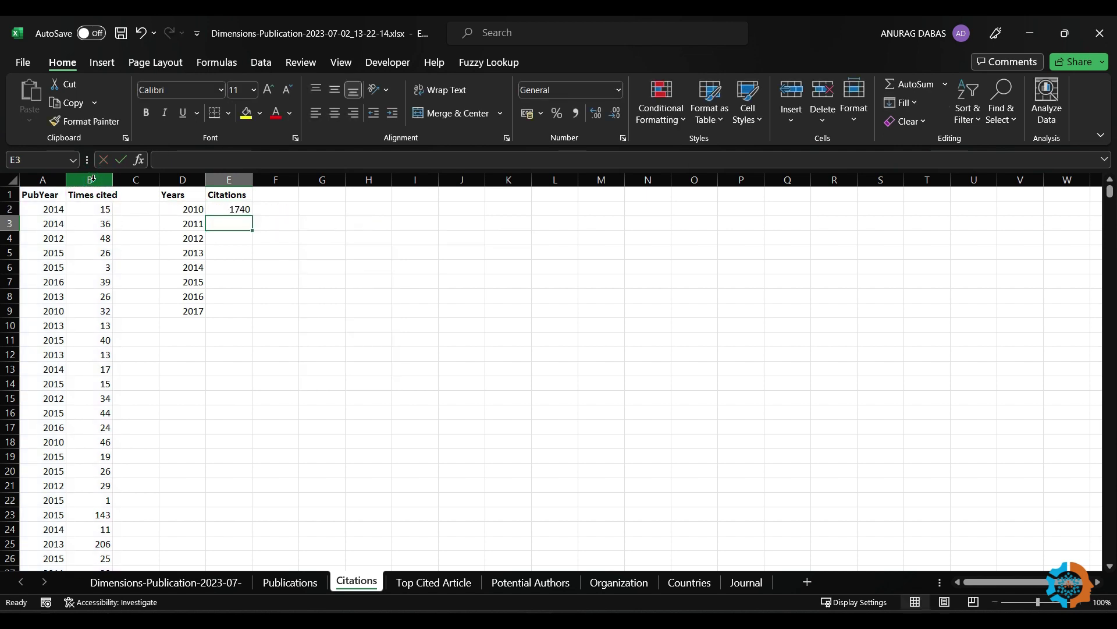
left_click(229, 212)
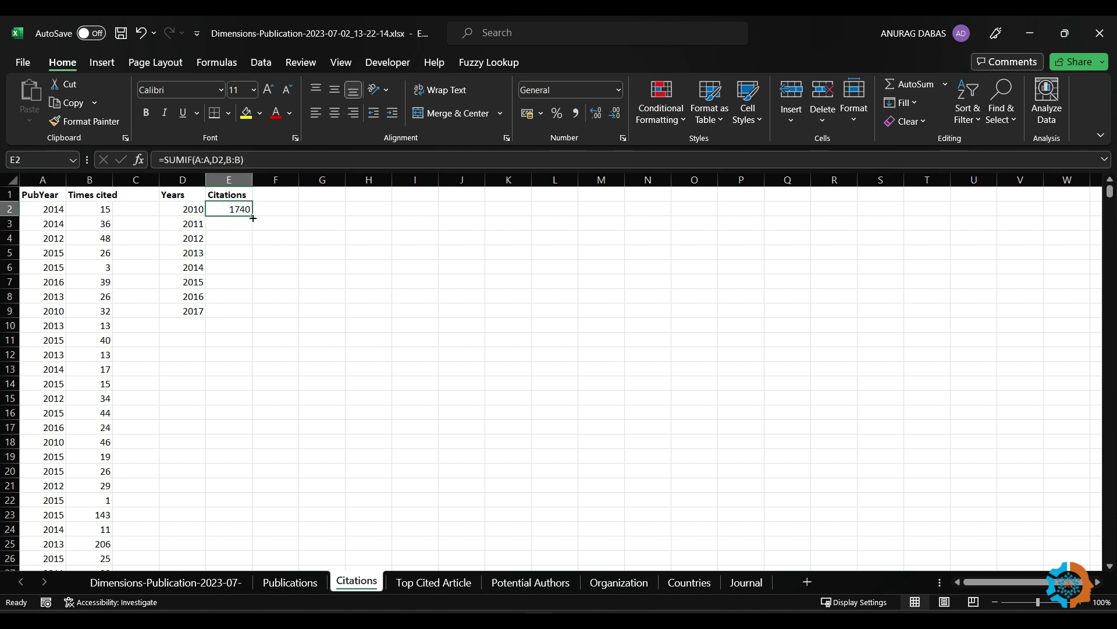
left_click_drag(253, 217, 254, 318)
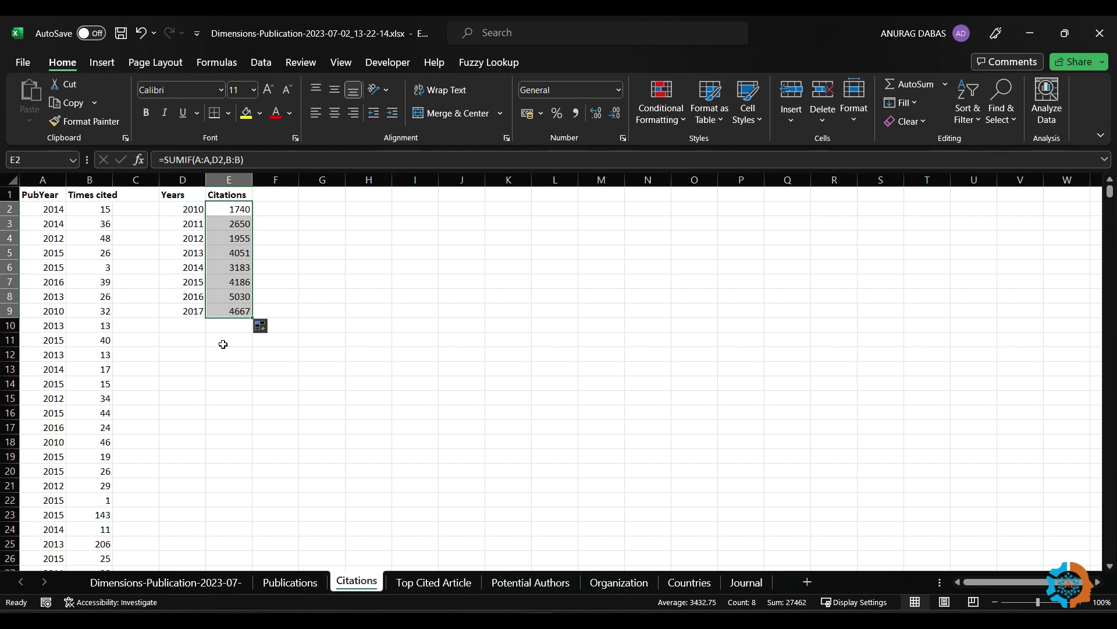
Insert the recommended scatter chart with connecting lines and markers from the Years and Citations data in D1:E9.
left_click_drag(174, 195, 243, 311)
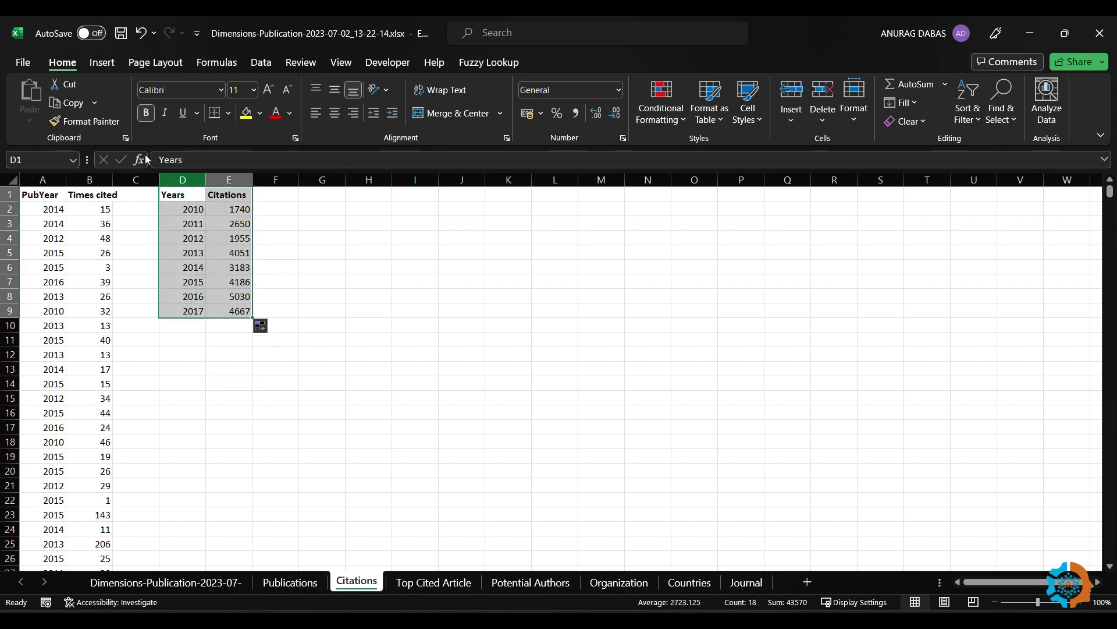
left_click(101, 64)
left_click(368, 114)
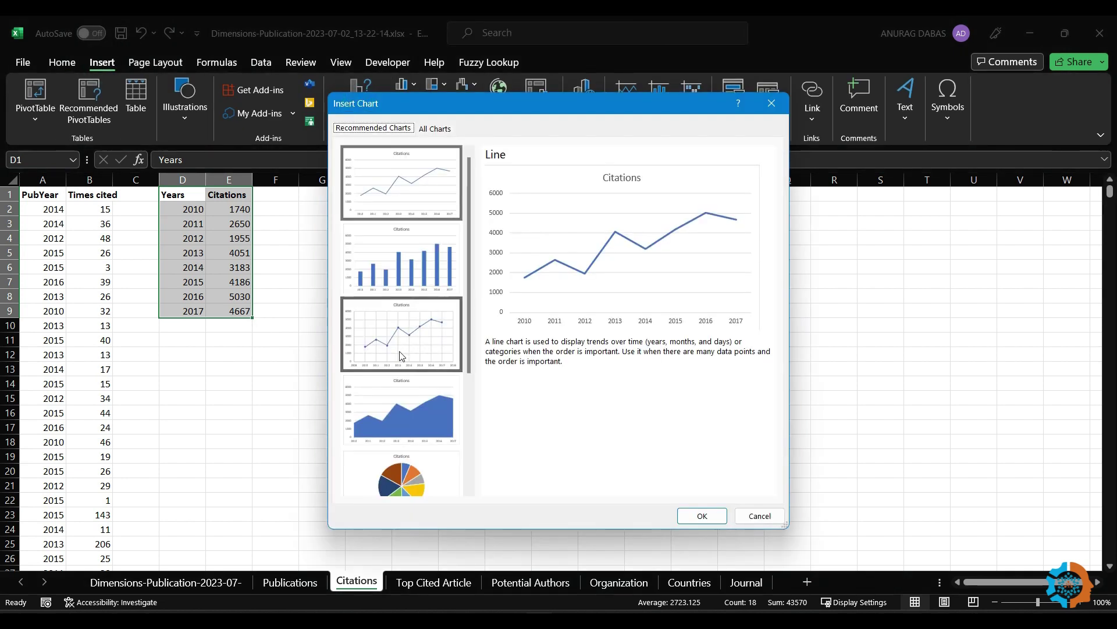
left_click(400, 357)
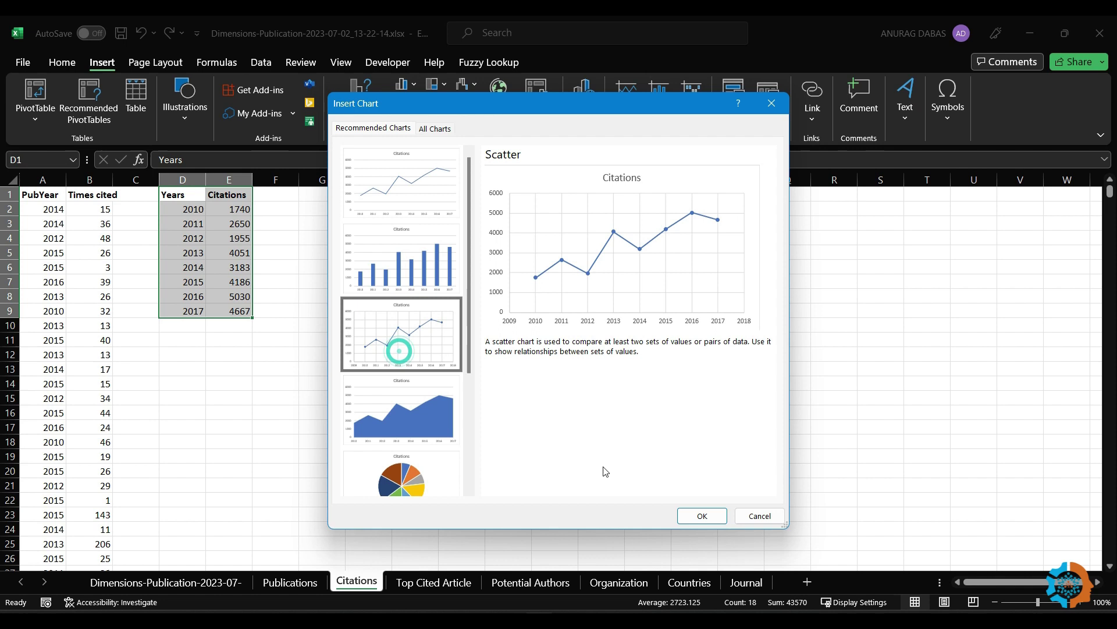
left_click(703, 517)
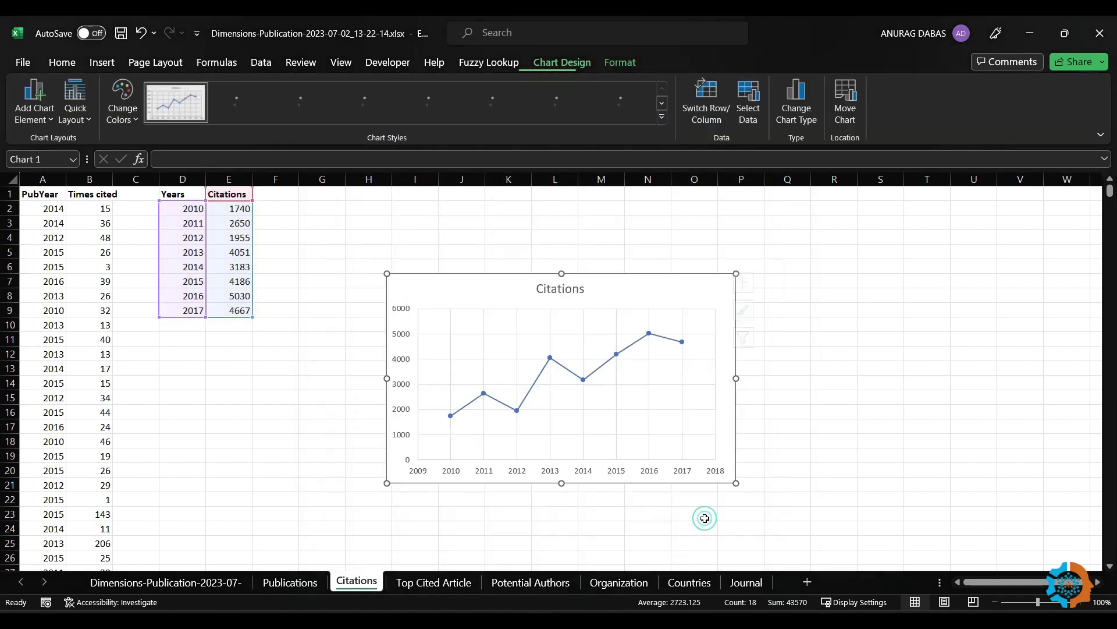
Remove the gridlines and title from the citations chart, and add axis titles and data labels.
left_click(754, 285)
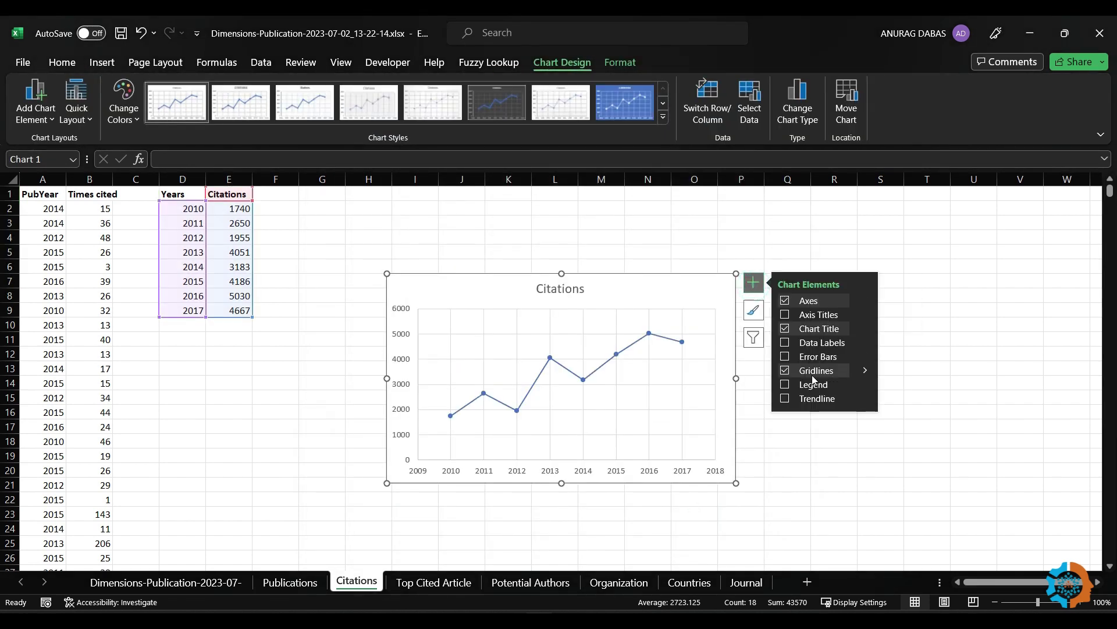
left_click(786, 371)
left_click(786, 329)
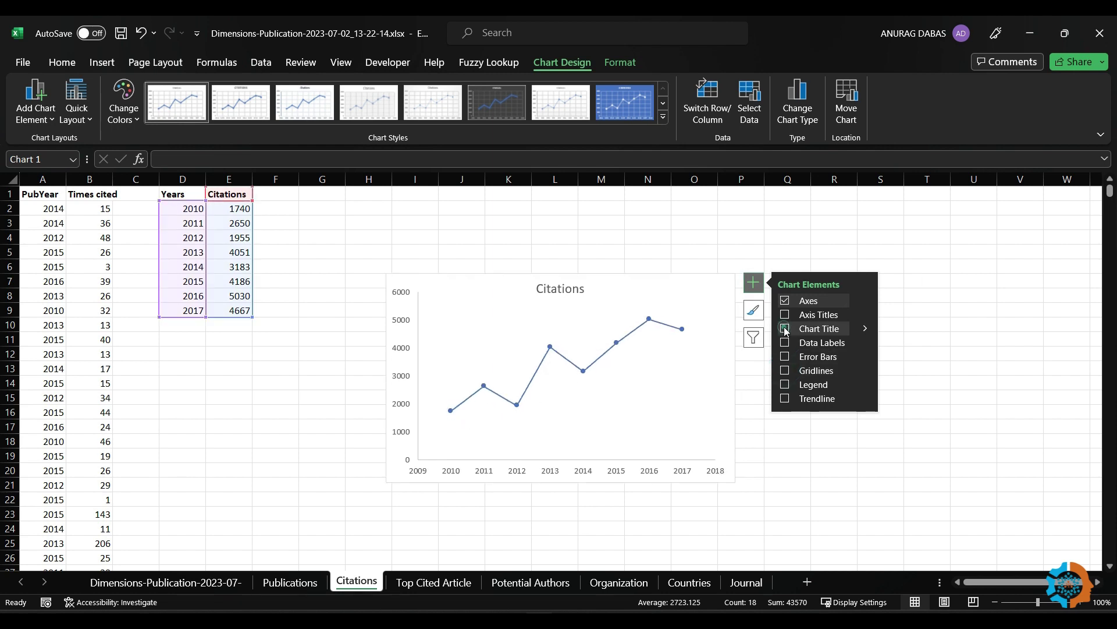
left_click(787, 316)
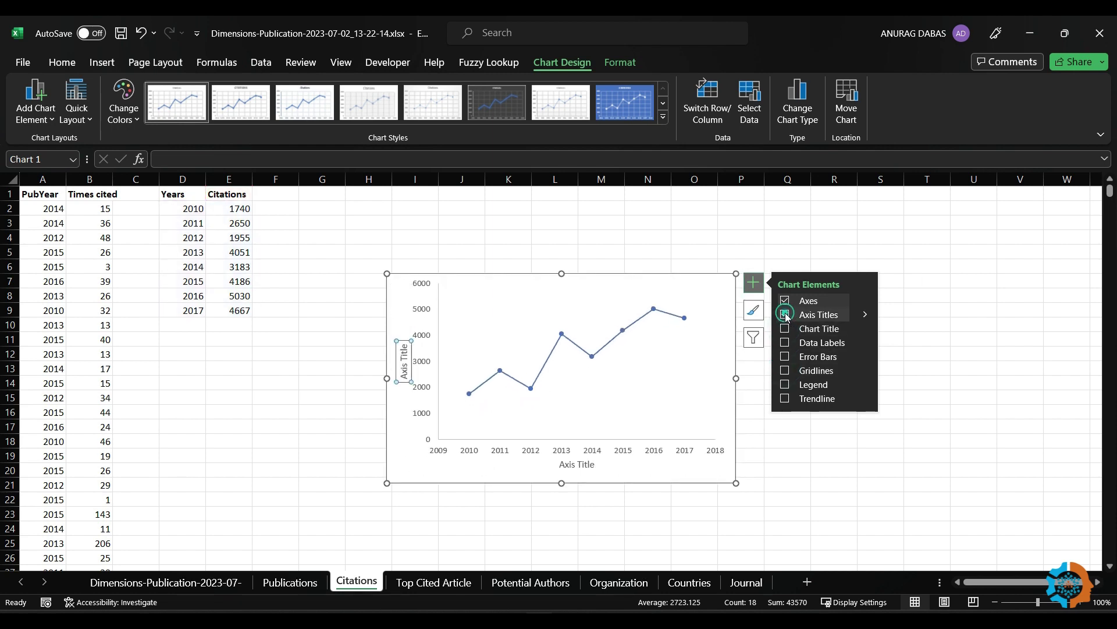
left_click(791, 344)
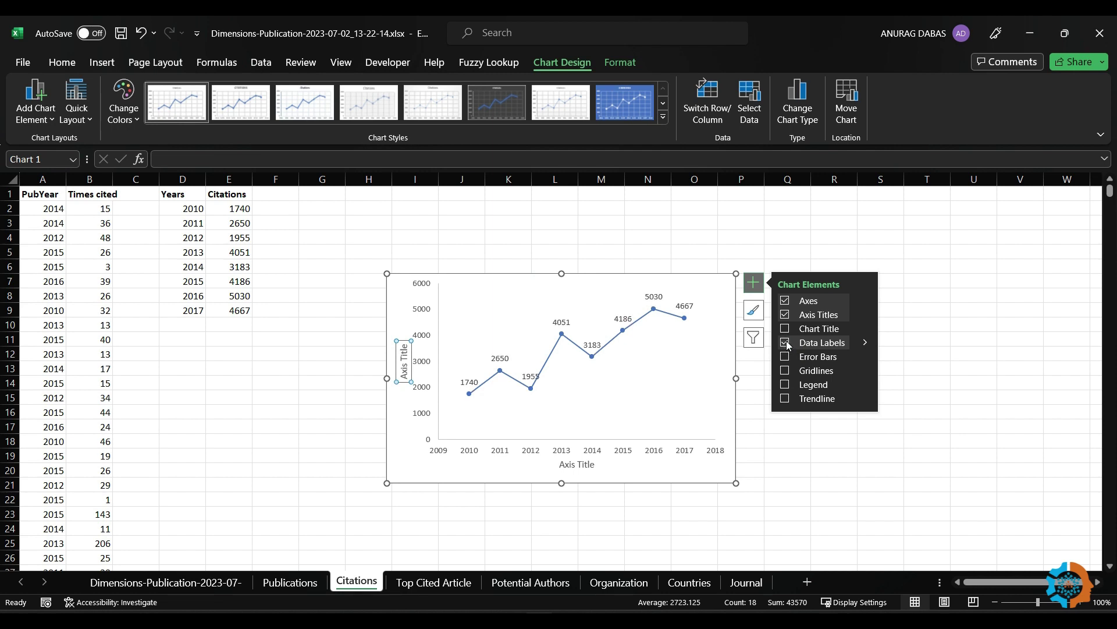
left_click(651, 245)
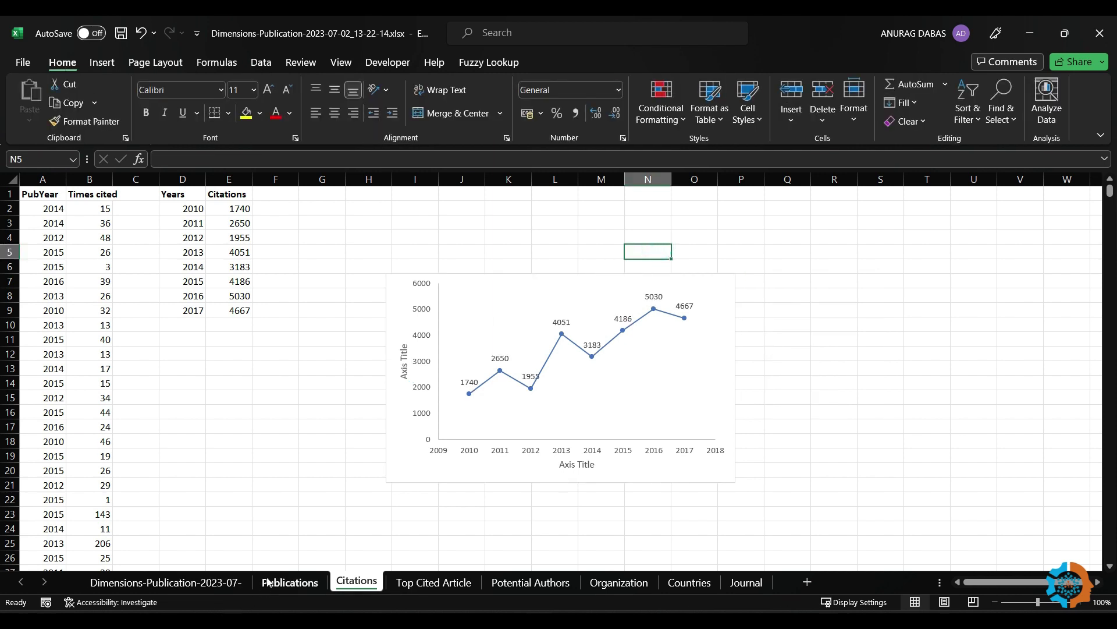
Add data labels to the column chart on the Publications sheet.
left_click(273, 581)
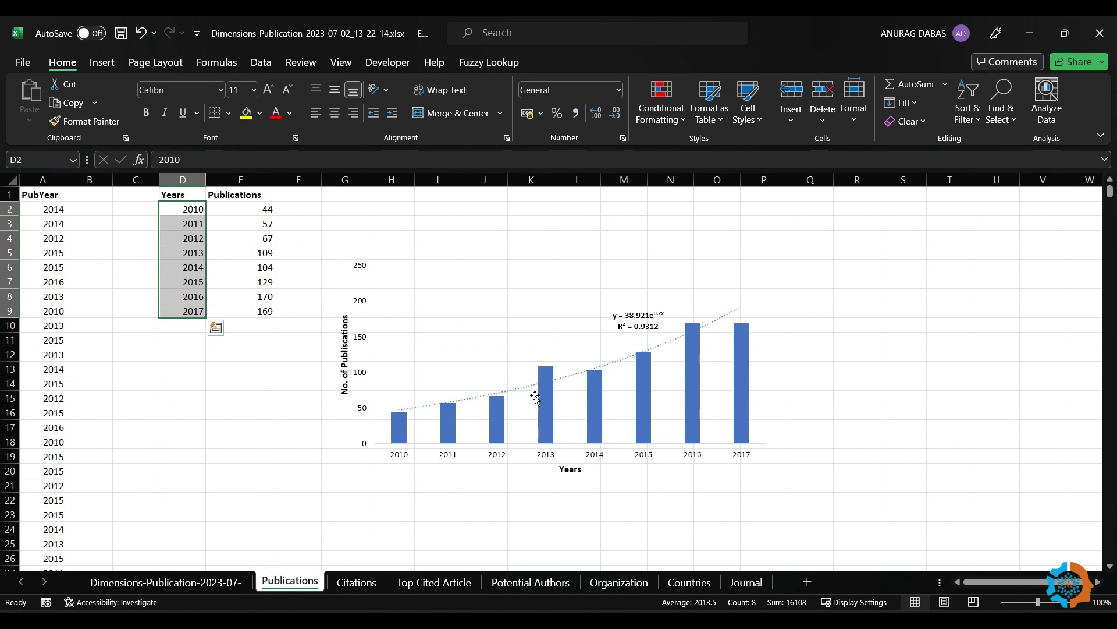
left_click(733, 302)
left_click(795, 266)
left_click(827, 324)
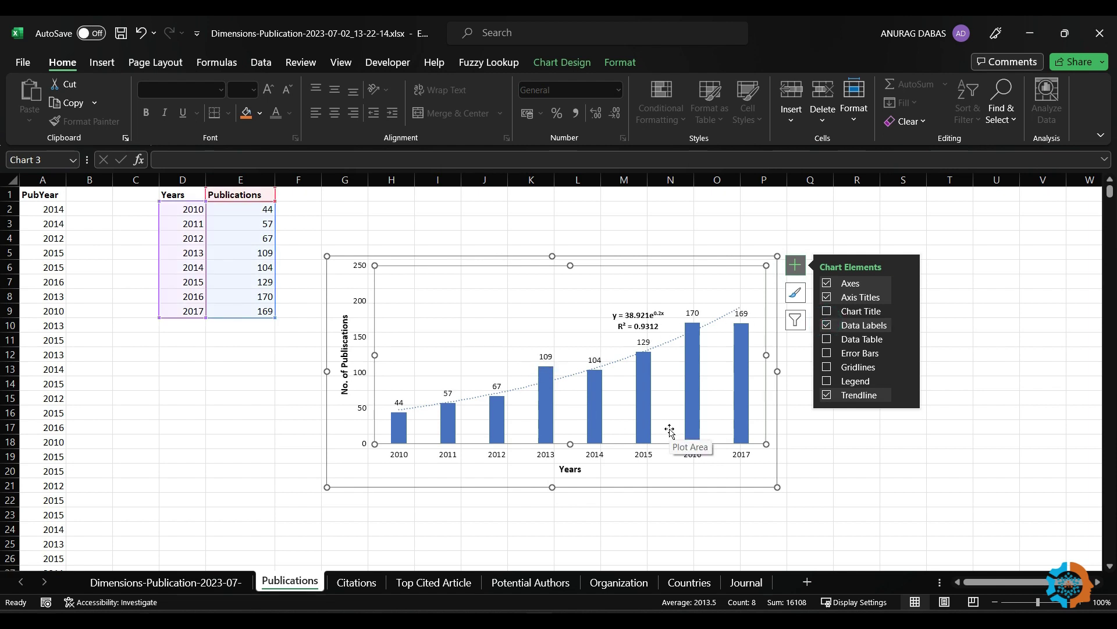
left_click(524, 259)
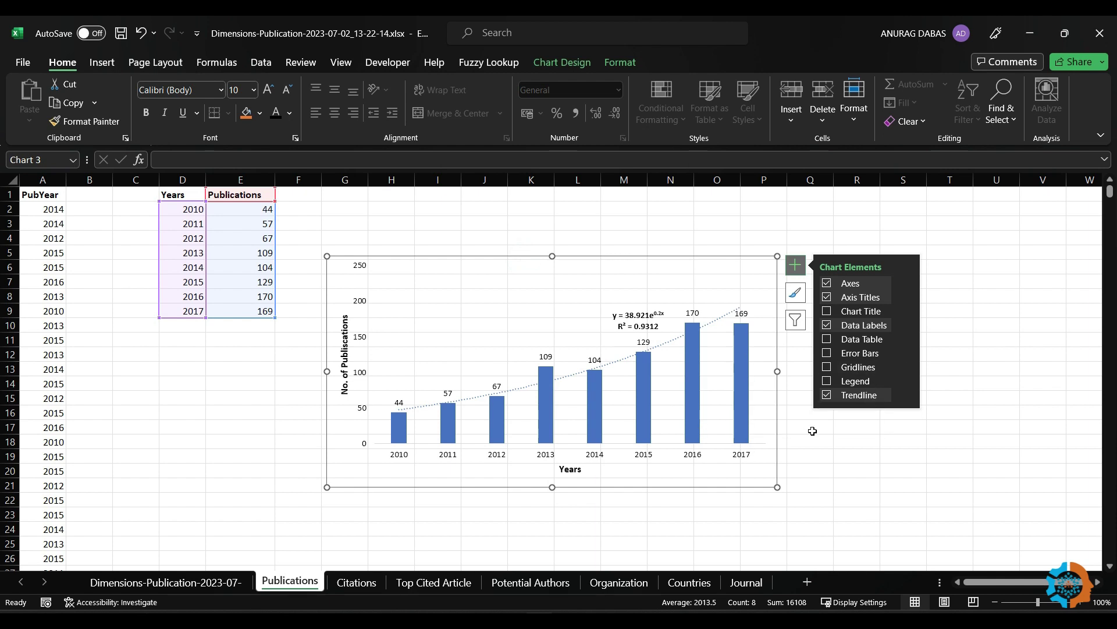
Set the chart area on the Citations sheet to no fill and widen the chart into column Q.
left_click(356, 582)
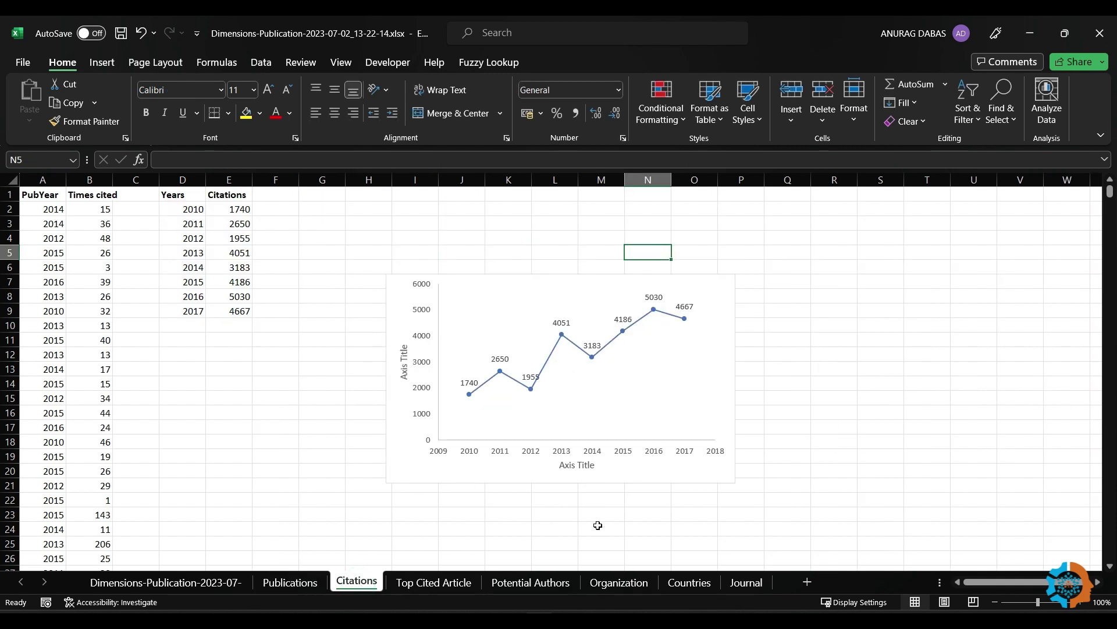
double_click(721, 281)
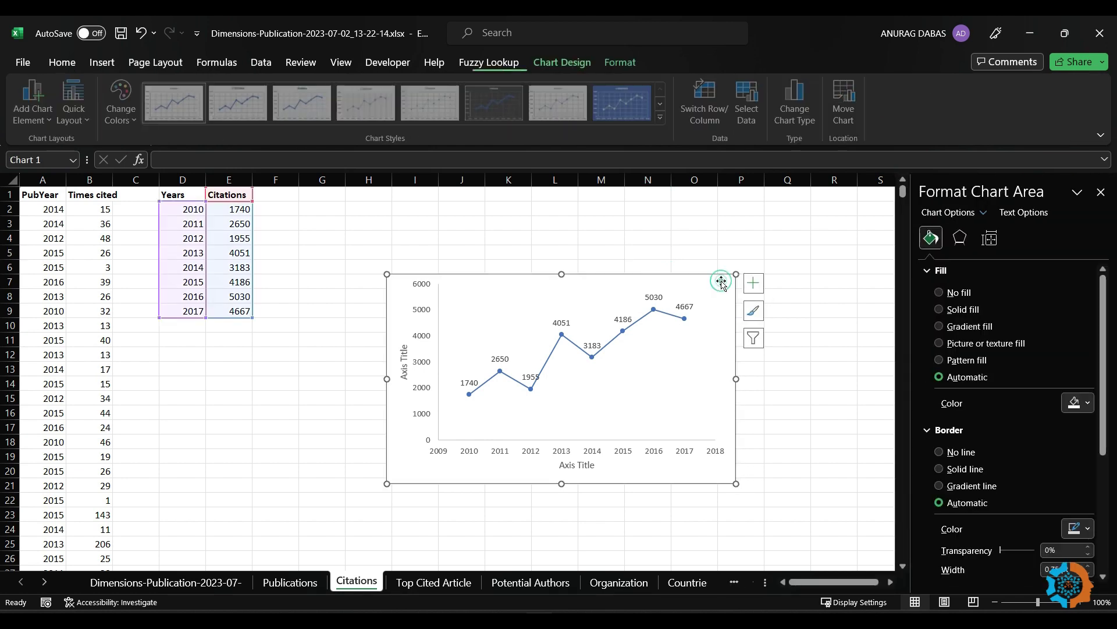
left_click(939, 291)
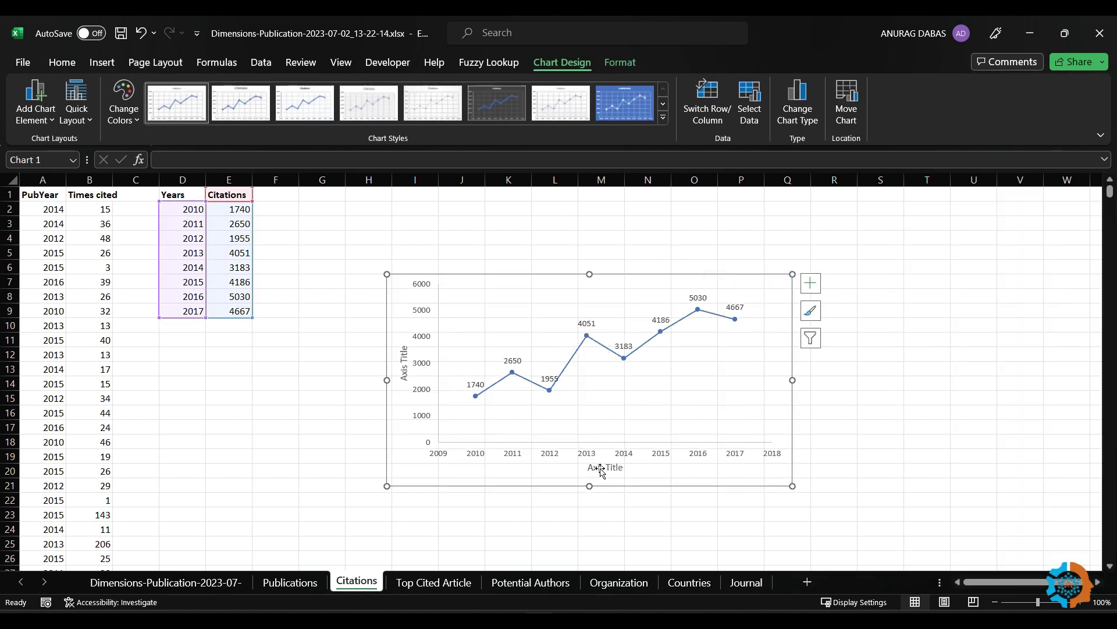
Name the citations chart's horizontal axis title "Years" and its vertical axis title "Citations".
double_click(601, 470)
type("Years")
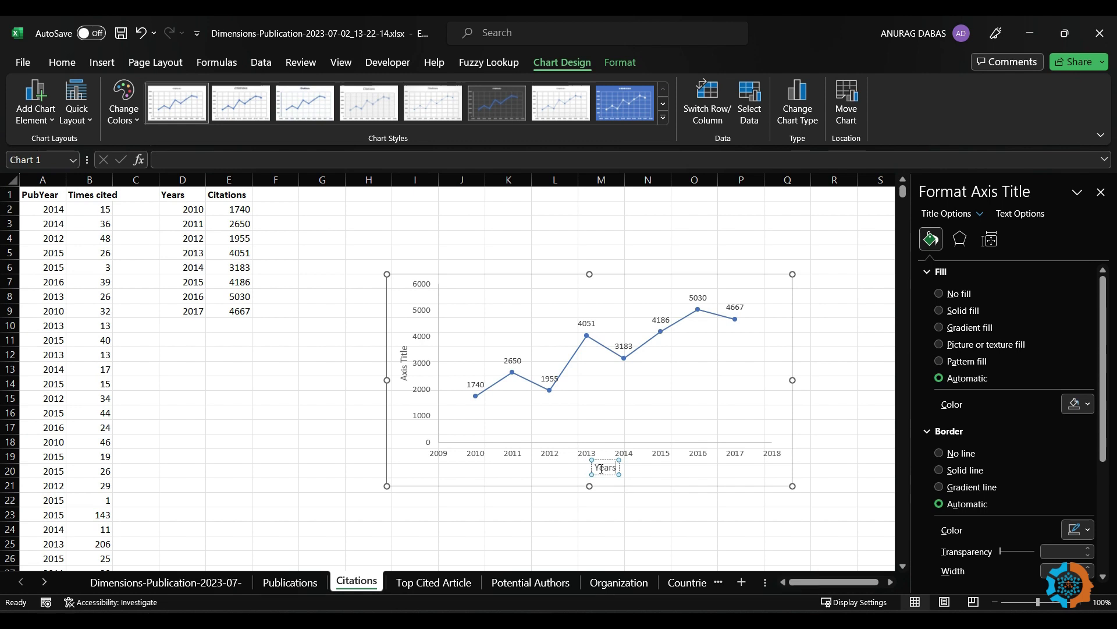
double_click(404, 363)
type("Citations")
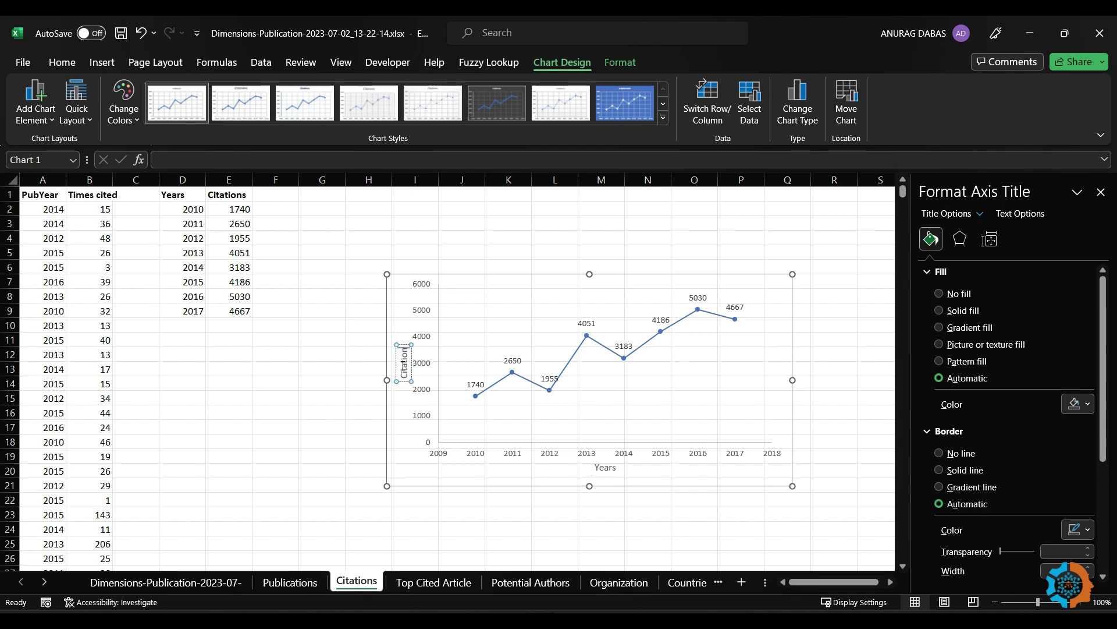
Set the citations chart's text colour to black and make both axis titles bold.
left_click(422, 285)
left_click(402, 273)
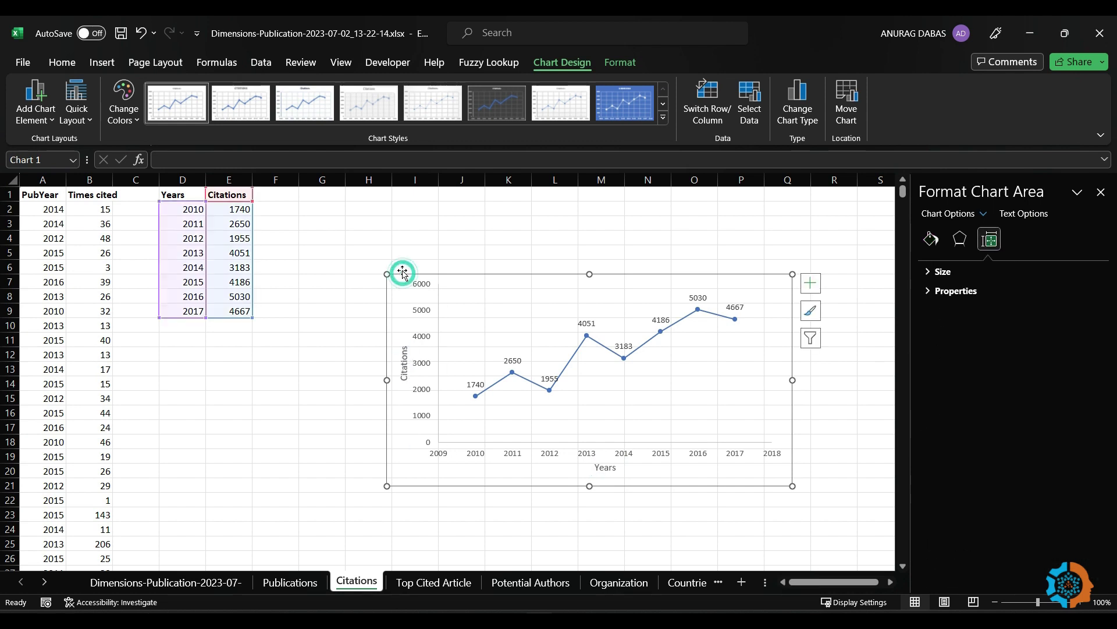
left_click(62, 63)
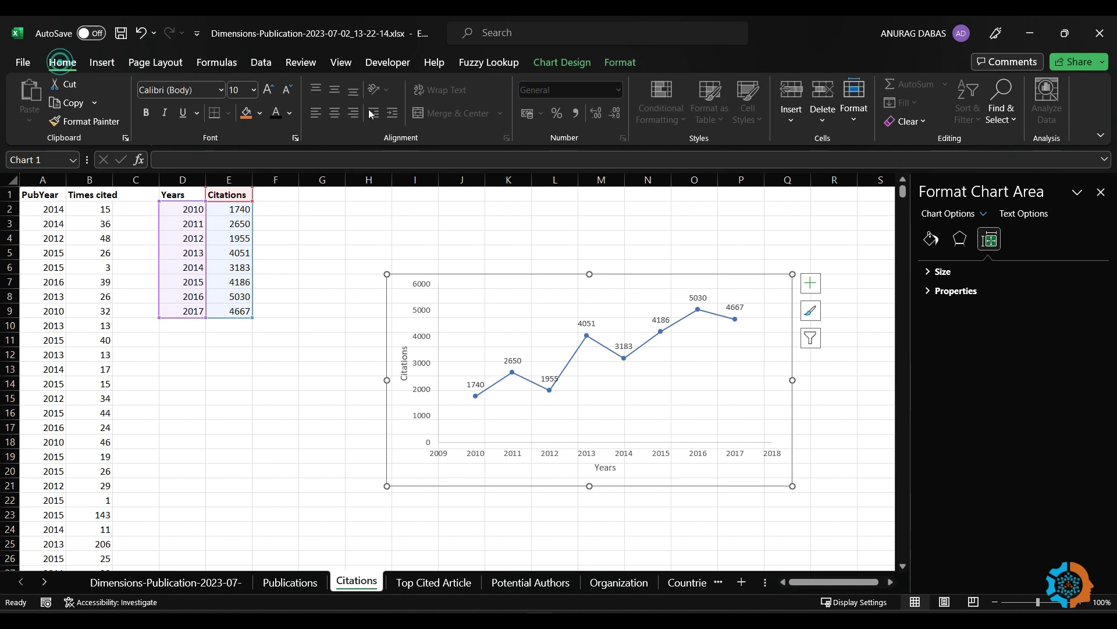
left_click(289, 110)
left_click(607, 469)
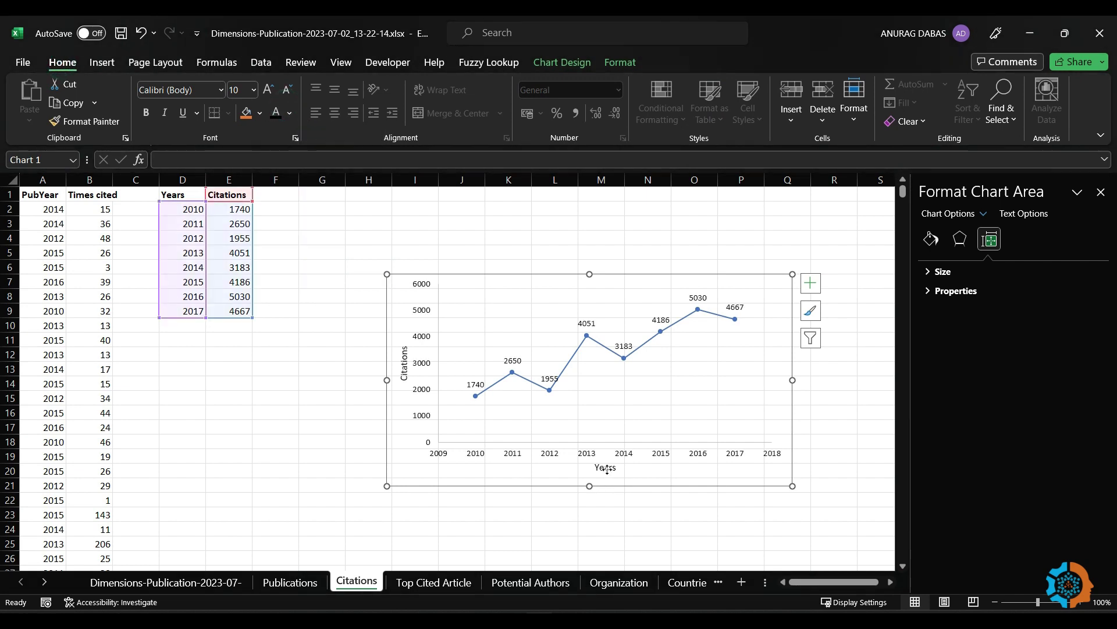
left_click(607, 469)
key("ctrl+b")
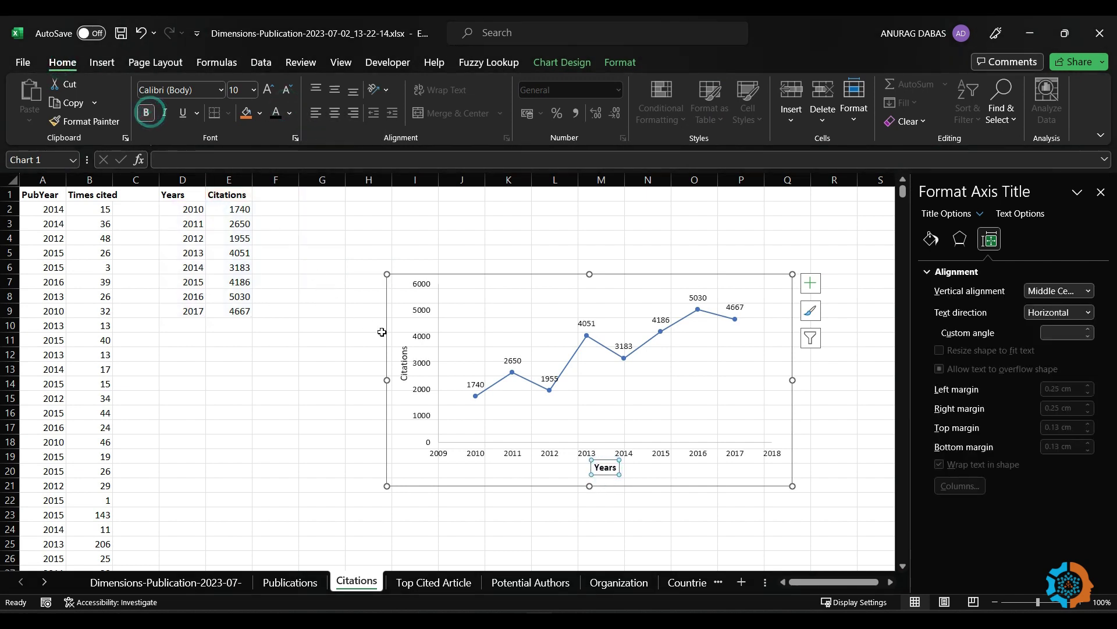
left_click(408, 374)
left_click(149, 114)
Move the citations chart closer to the data table, starting in column G at row 4, and enlarge it to reach column P.
left_click(1100, 192)
left_click_drag(477, 274, 389, 241)
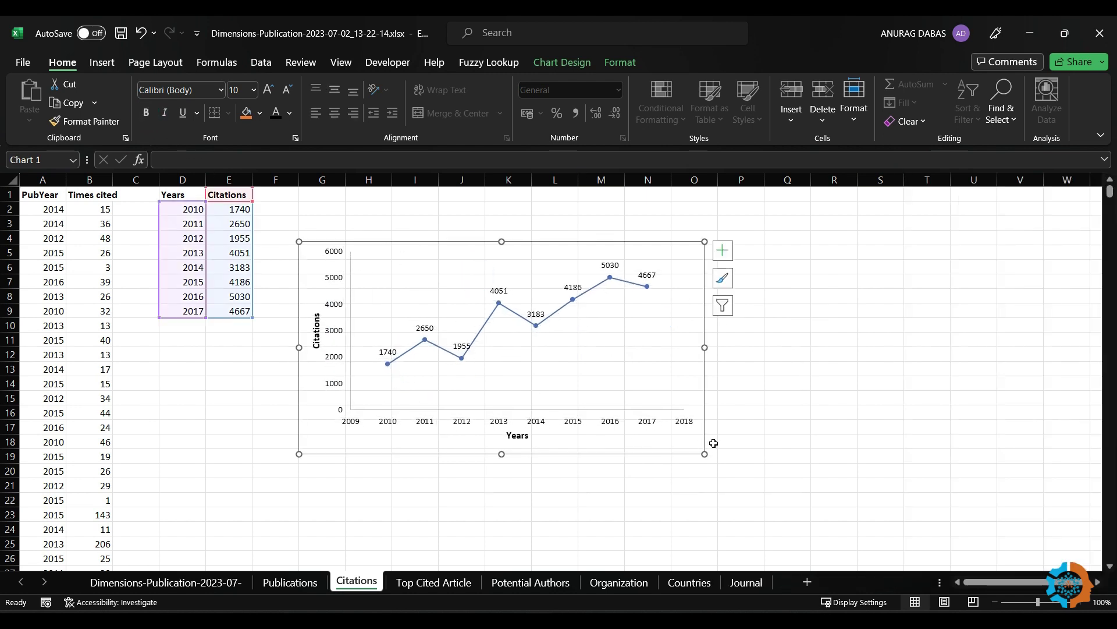
left_click_drag(704, 455, 769, 463)
left_click(454, 242)
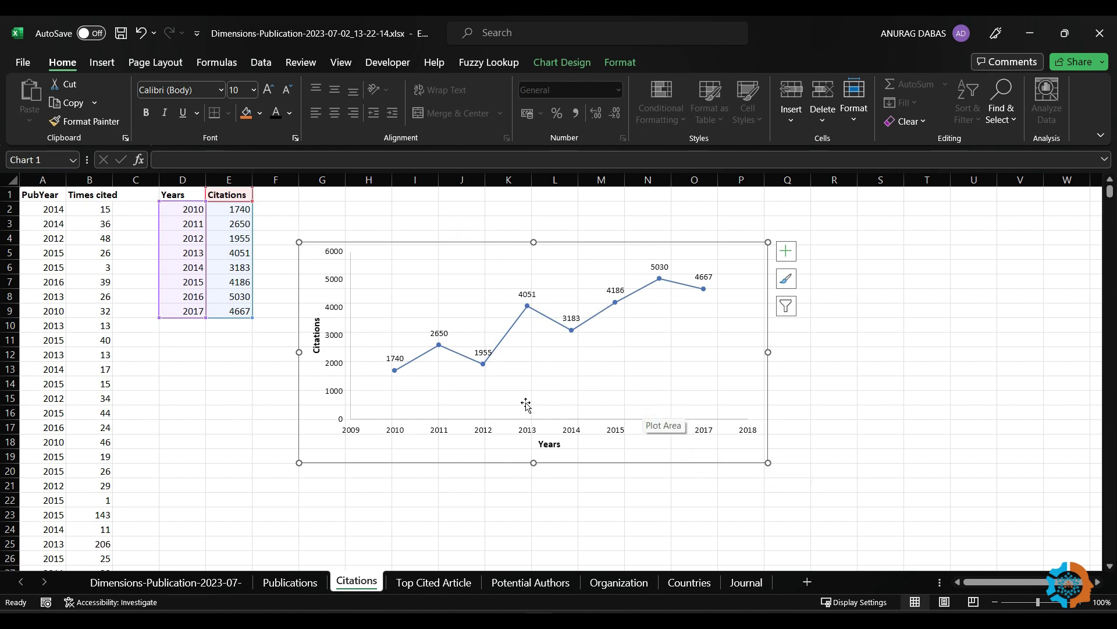
key("Escape")
Copy the Title, Source title, PubYear, Authors and Times cited columns from the Dimensions-Publication export sheet.
left_click(429, 585)
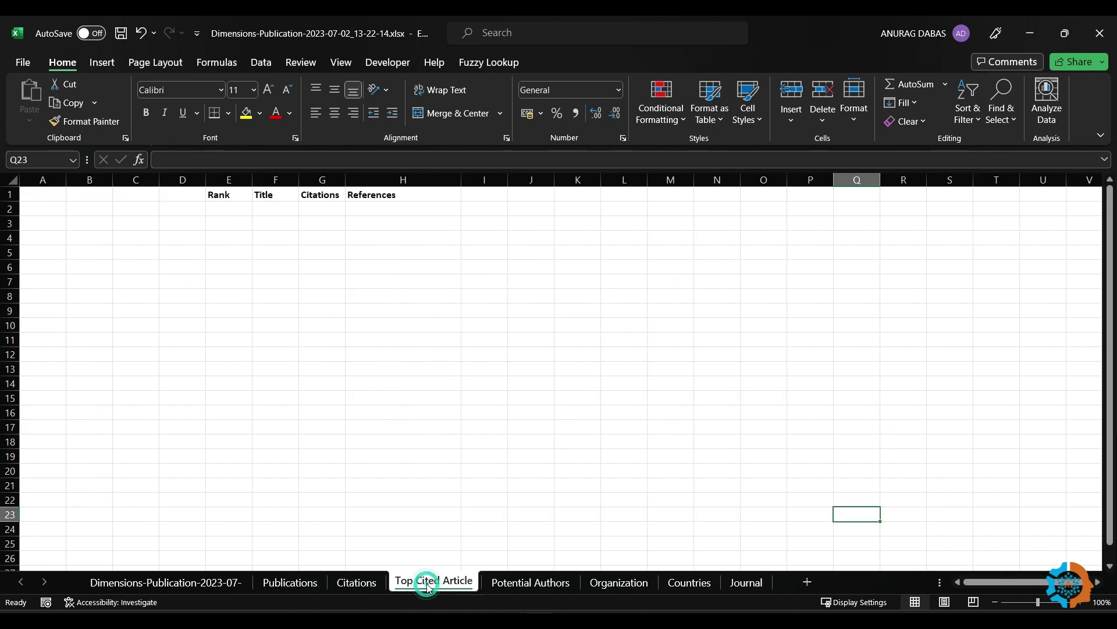
left_click(160, 582)
left_click(750, 296)
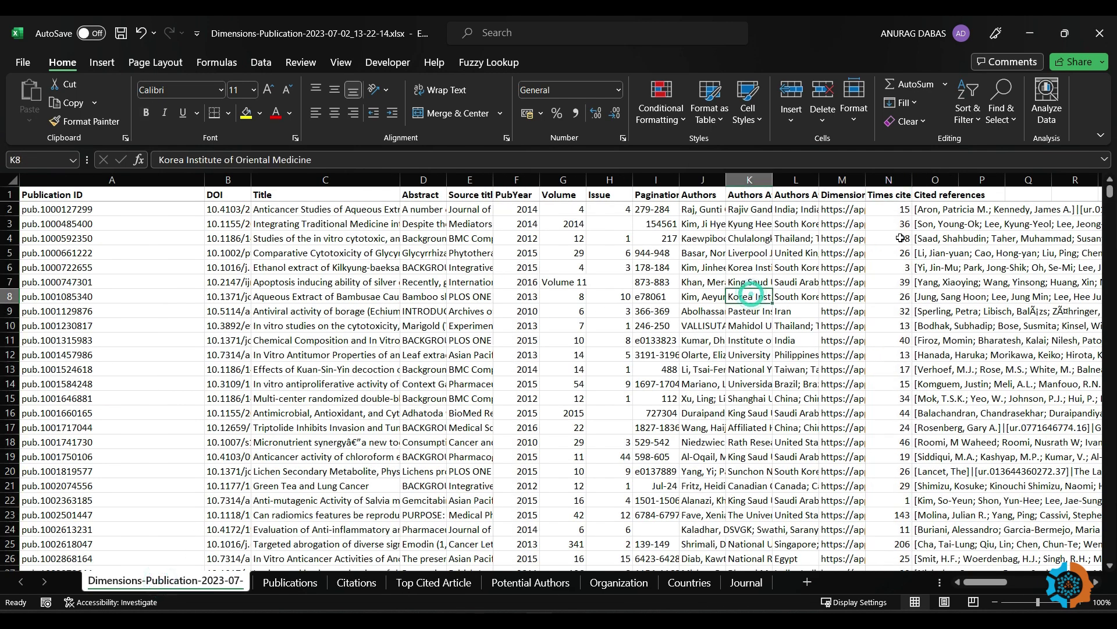
left_click(891, 207)
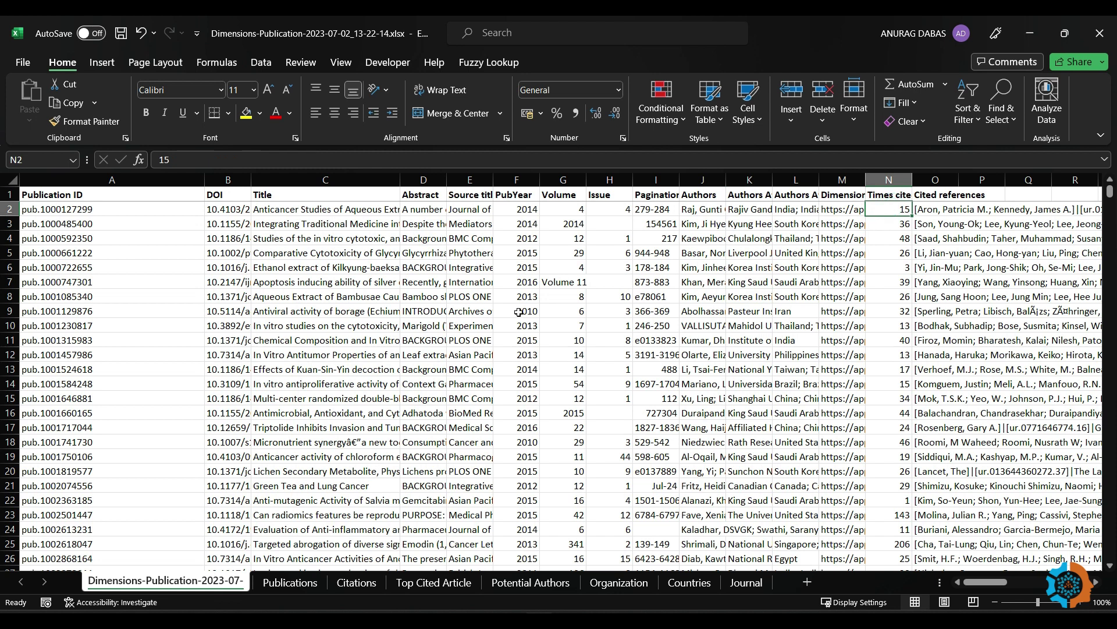
left_click(307, 179)
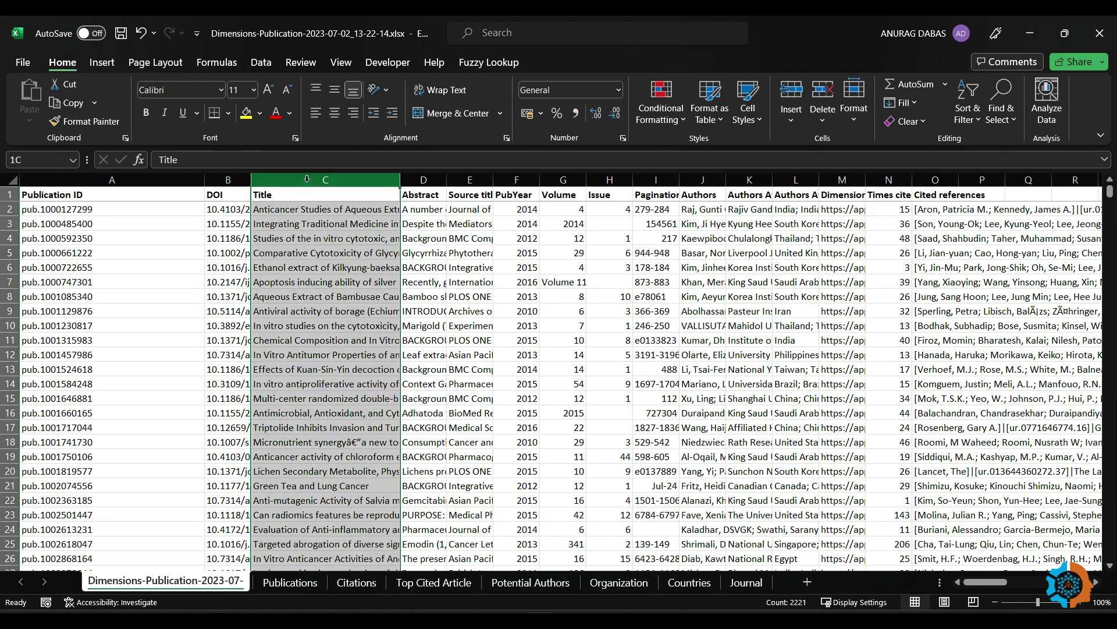
left_click(519, 179, "ctrl")
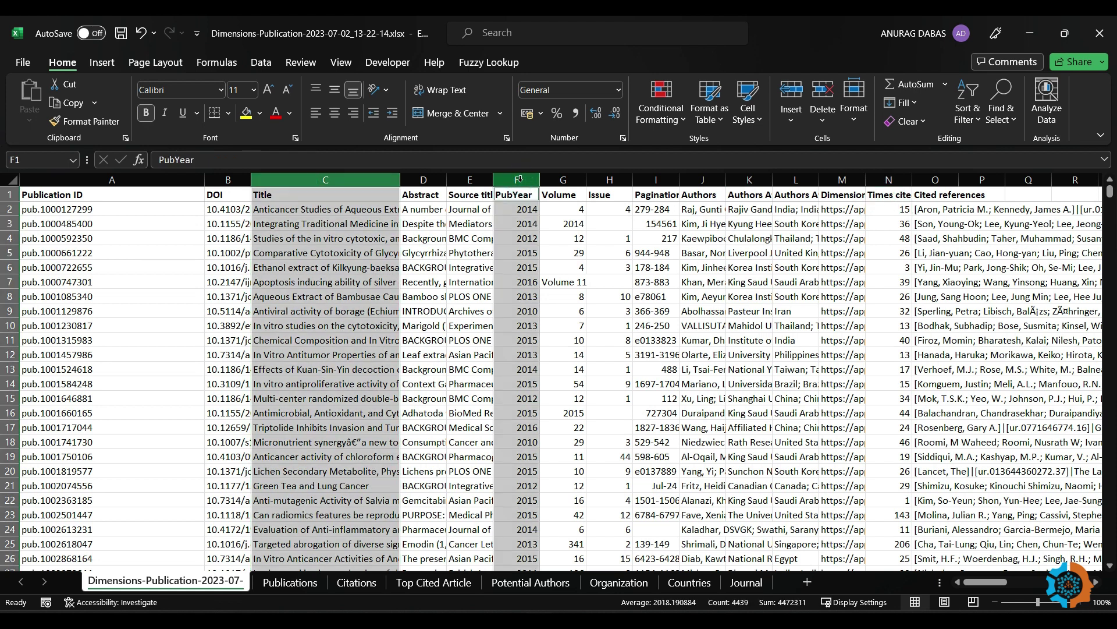
left_click(474, 181, "ctrl")
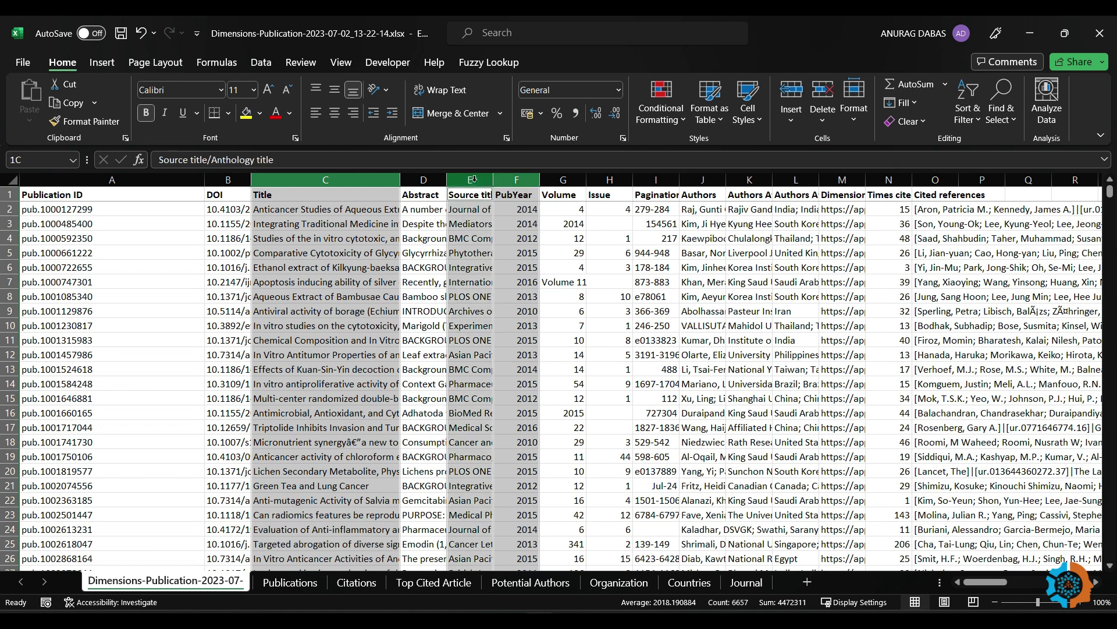
left_click(699, 180, "ctrl")
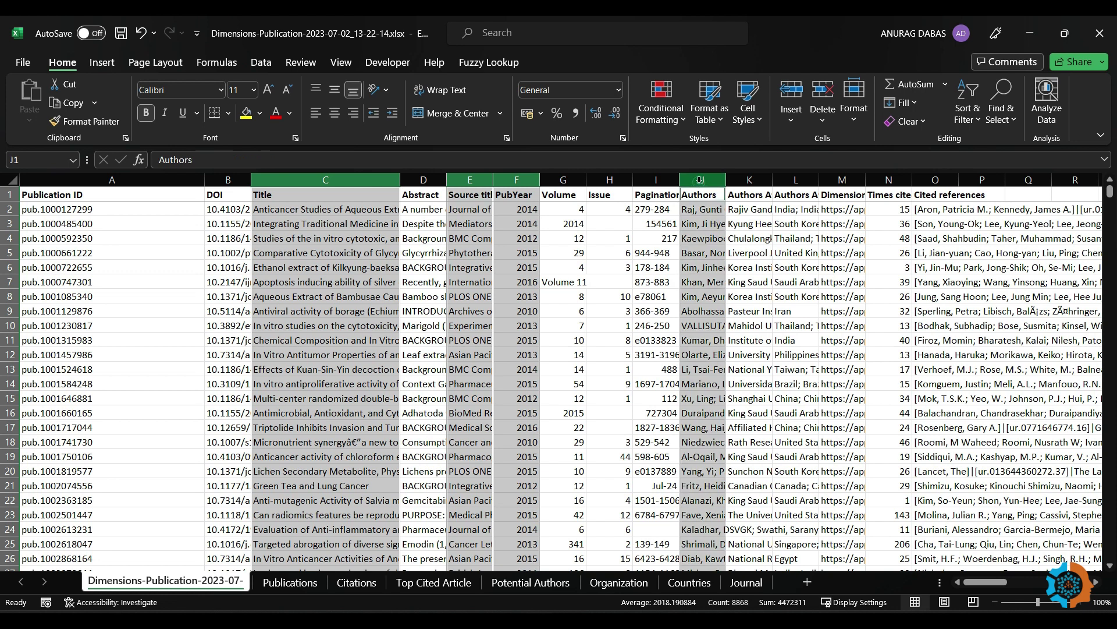
left_click(891, 181, "ctrl")
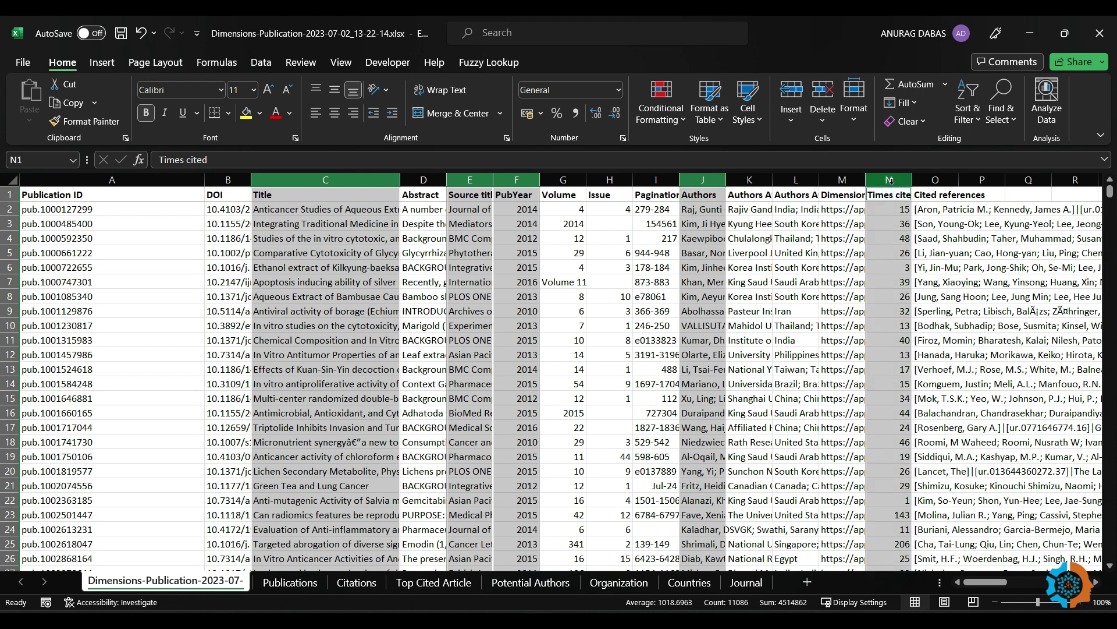
key("ctrl+c")
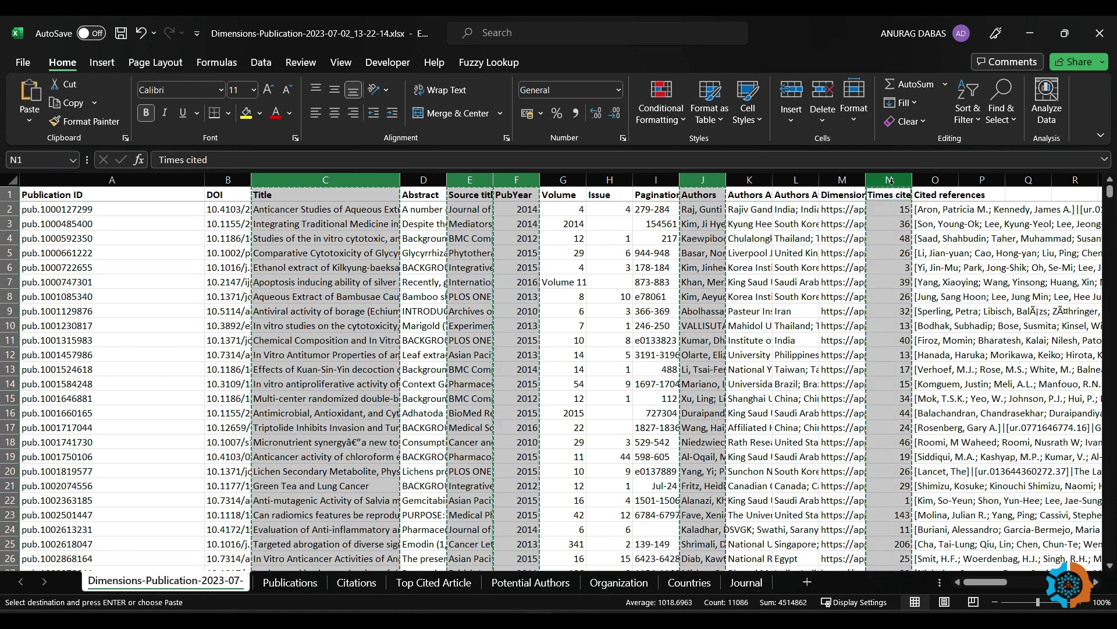
Paste the copied columns as values into the Top Cited Article sheet, starting at cell L1.
left_click(428, 586)
left_click(624, 195)
right_click(624, 195)
left_click(679, 245)
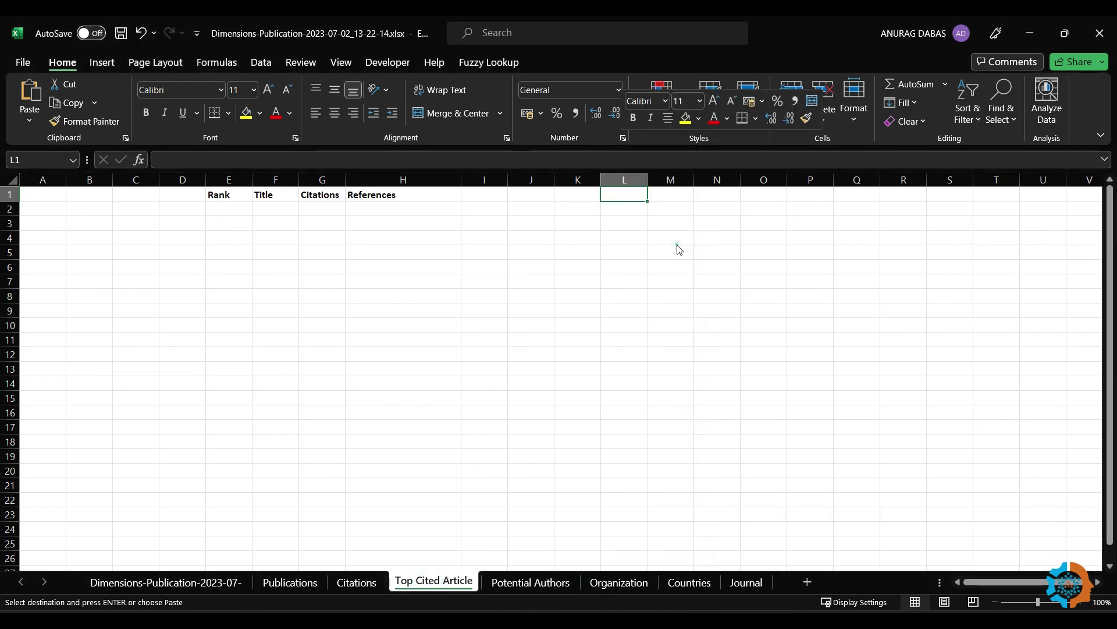
Sort the pasted article data by Times cited from largest to smallest, expanding the selection to the neighbouring columns.
left_click(823, 210)
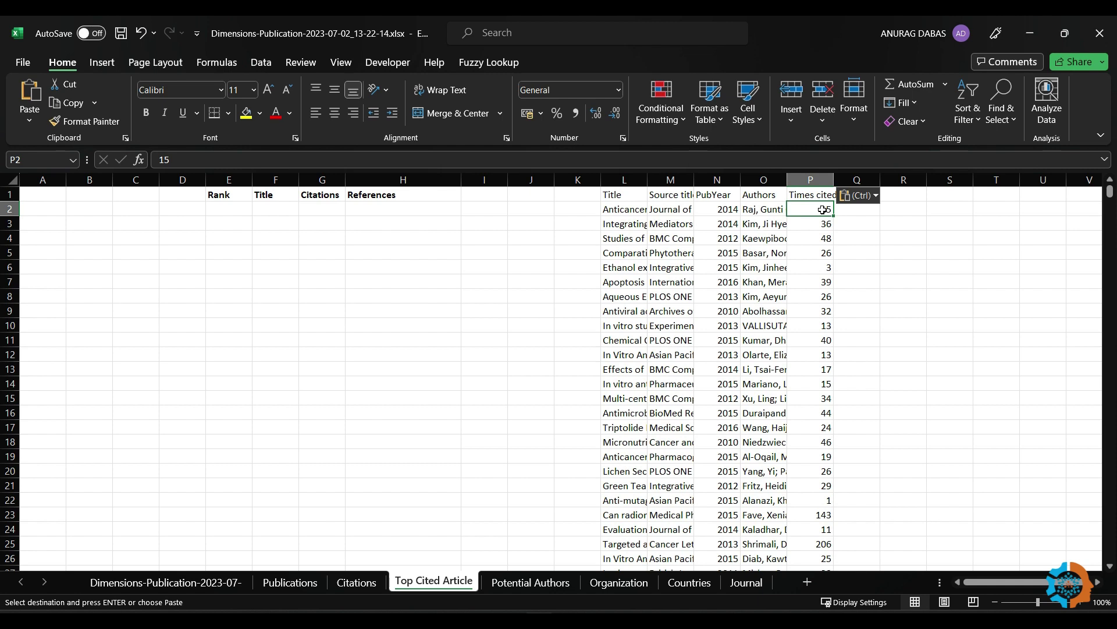
key("ctrl")
key("Down")
key("Escape")
key("ctrl+shift+Down")
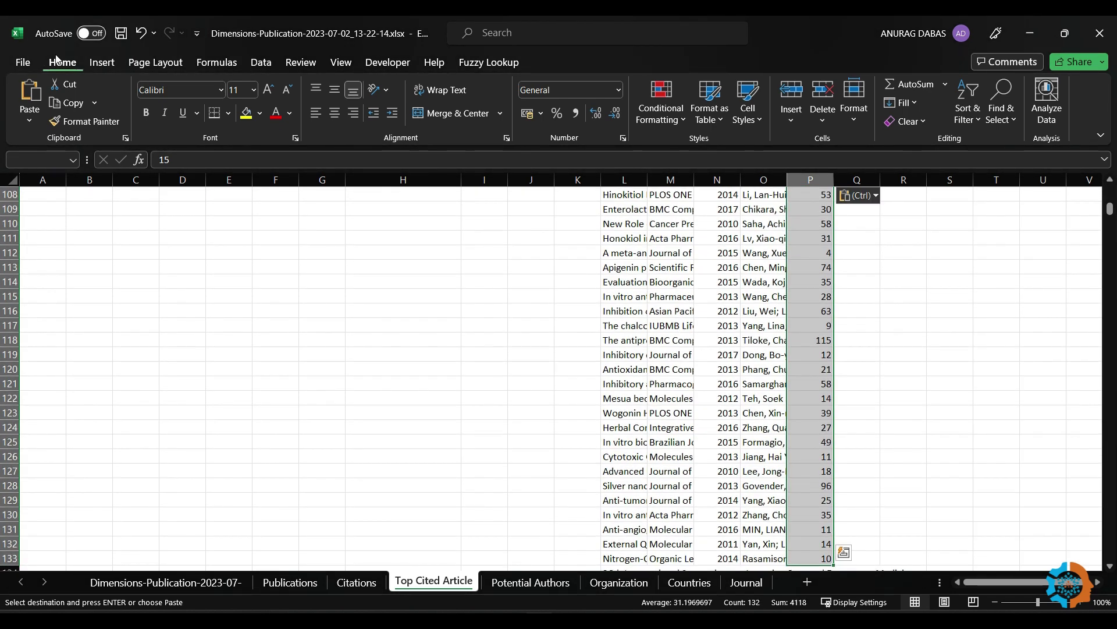
left_click(969, 116)
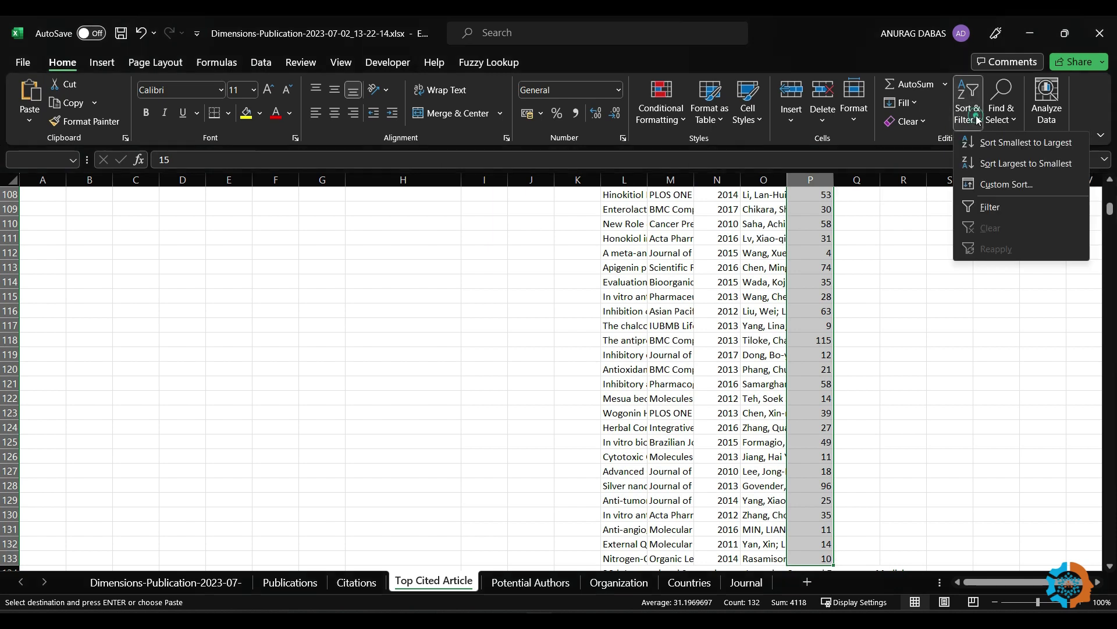
left_click(1014, 163)
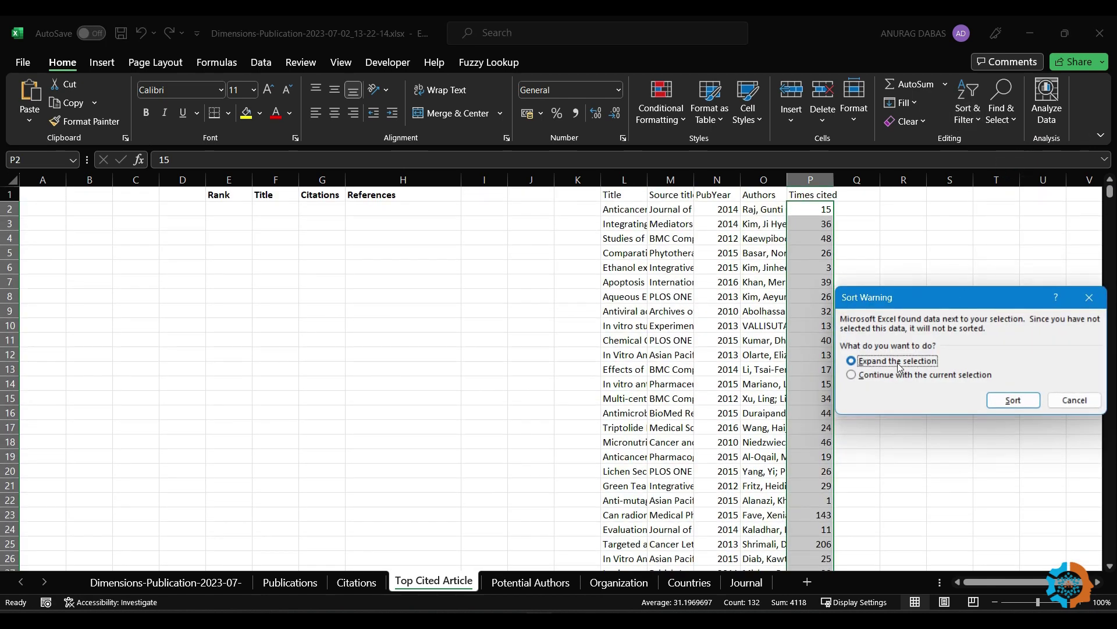
left_click(1013, 400)
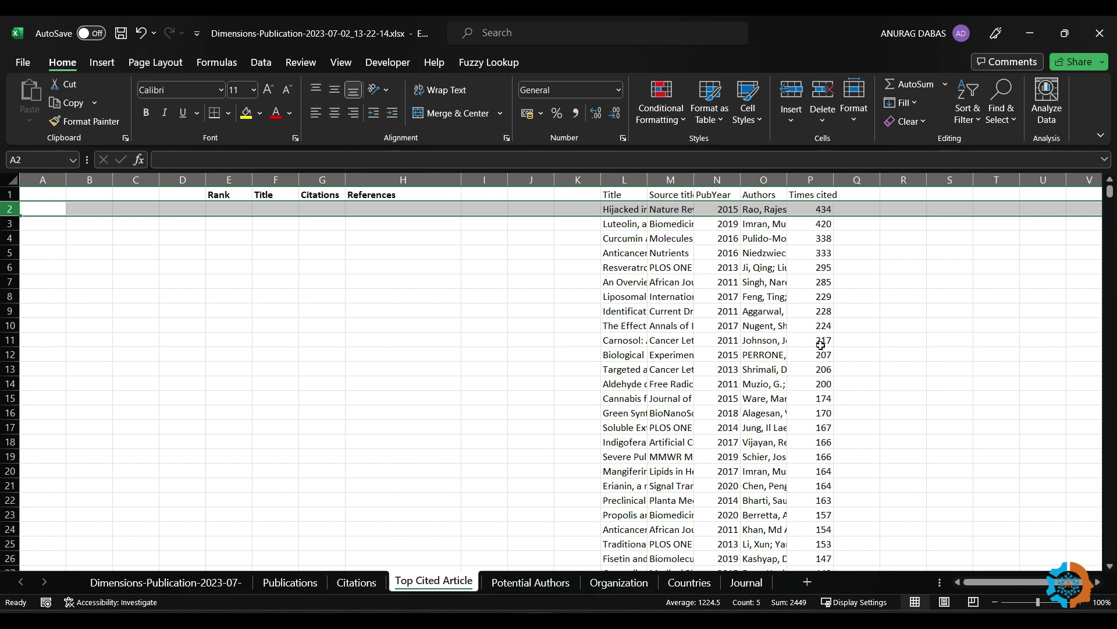
left_click(894, 292)
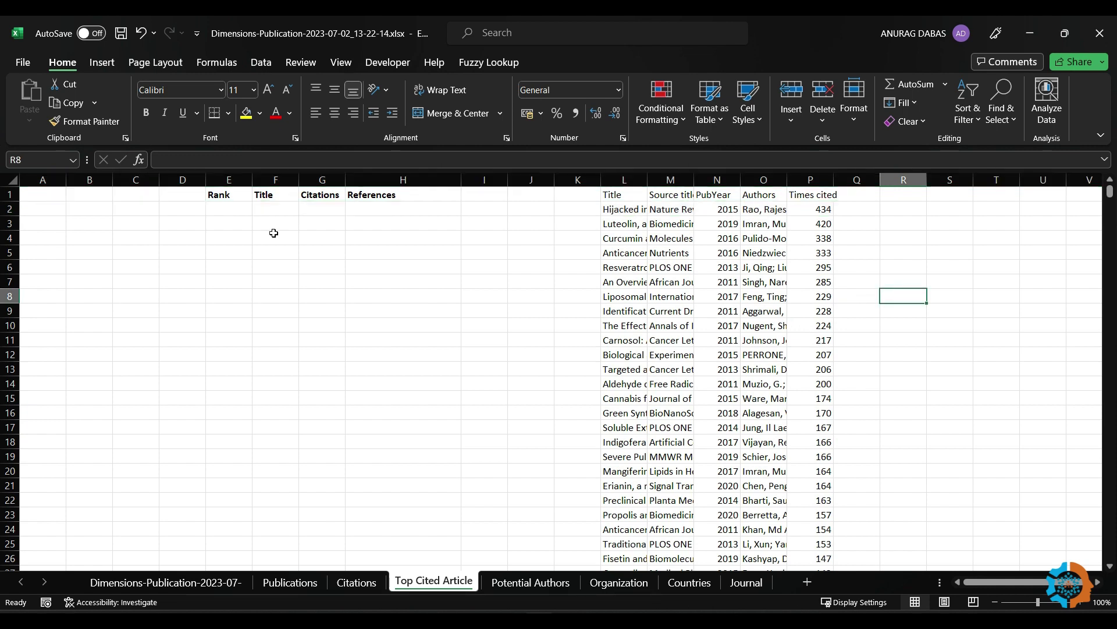
Number the Rank column from 1 to 10 in E2:E11 and insert a column headed "Journal" before Citations.
left_click(234, 207)
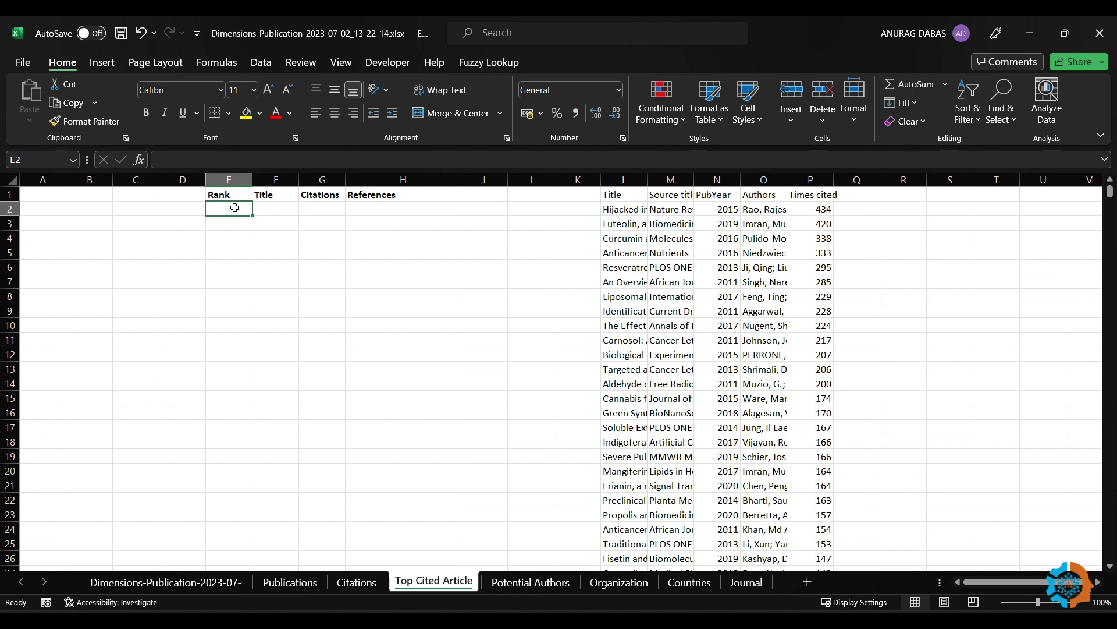
type("1")
key("Return")
type("2")
left_click_drag(228, 209, 253, 344)
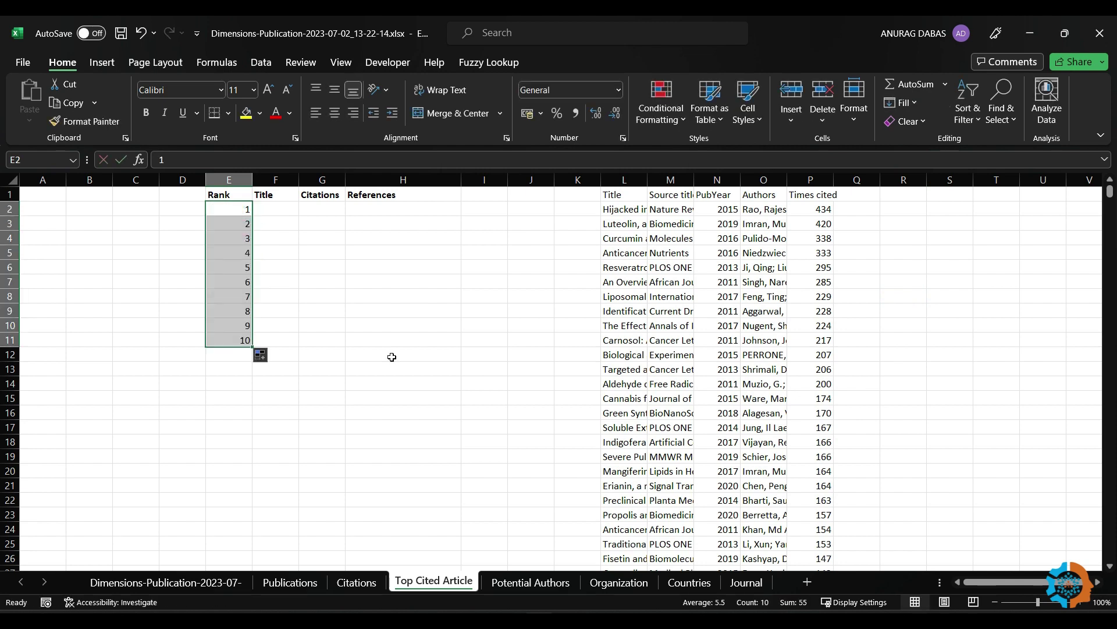
left_click(455, 300)
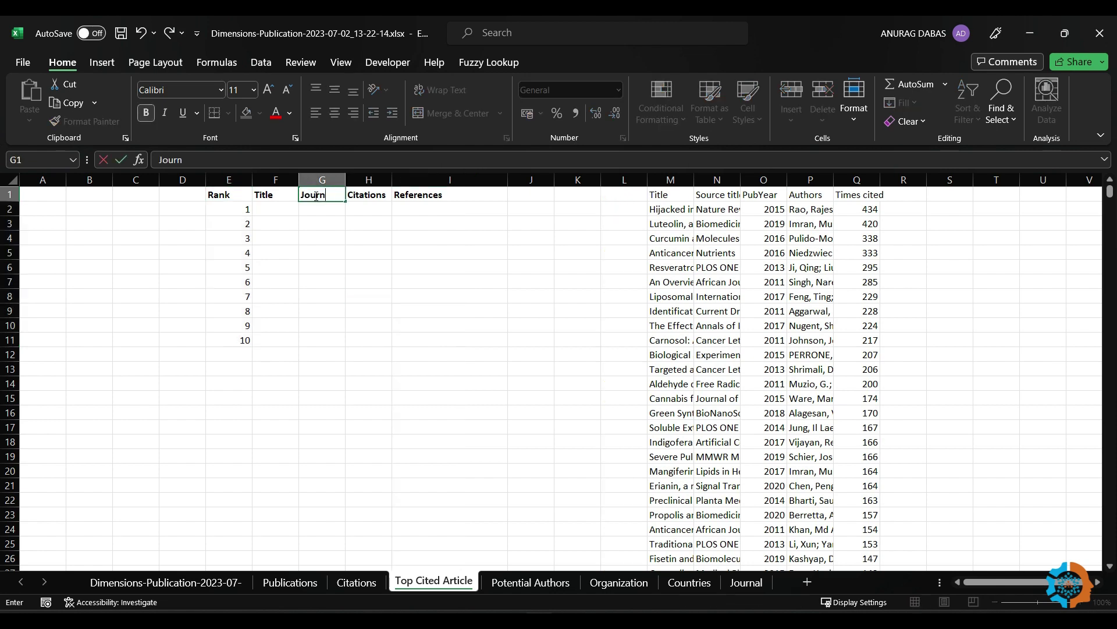
left_click(268, 198)
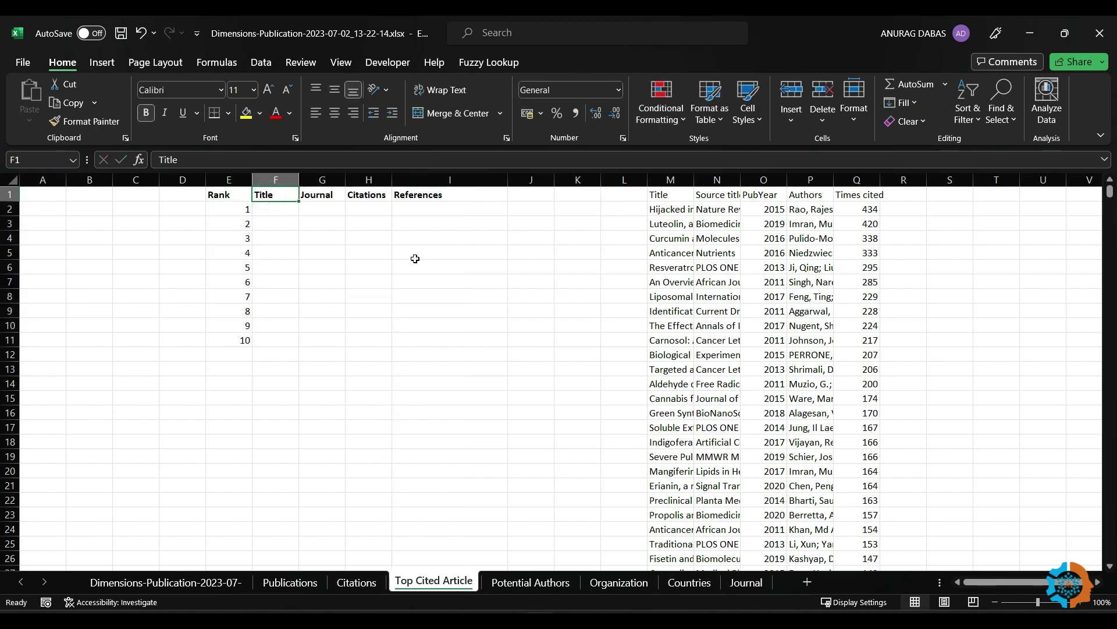
Copy the titles of the ten most cited articles into the ranking table's Title column from F2.
left_click_drag(669, 211, 671, 341)
key("ctrl+c")
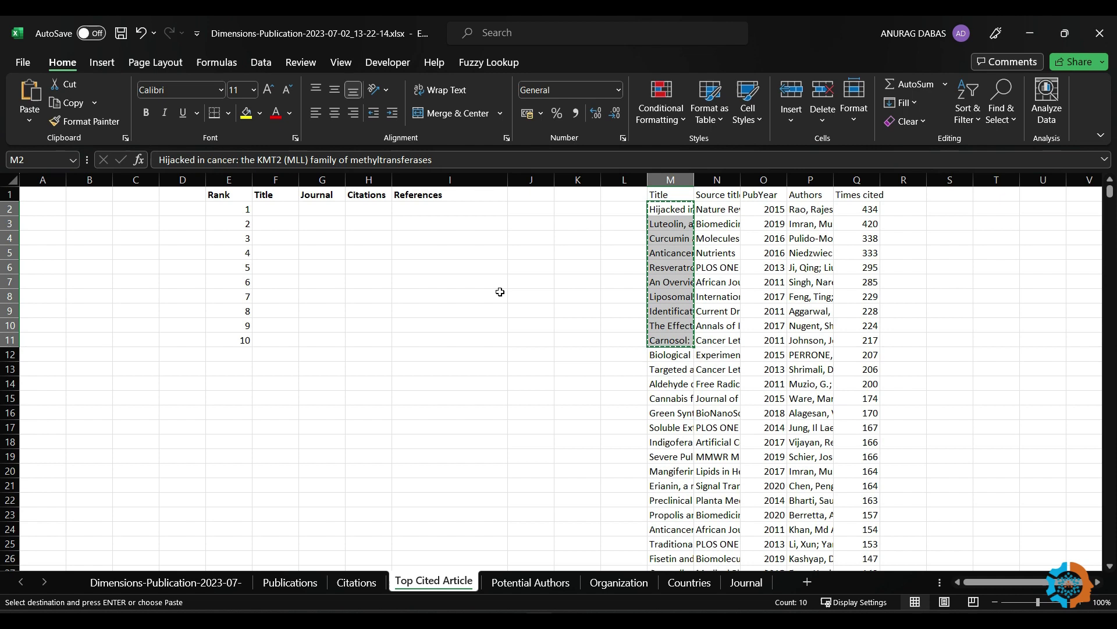
left_click(279, 209)
key("ctrl+v")
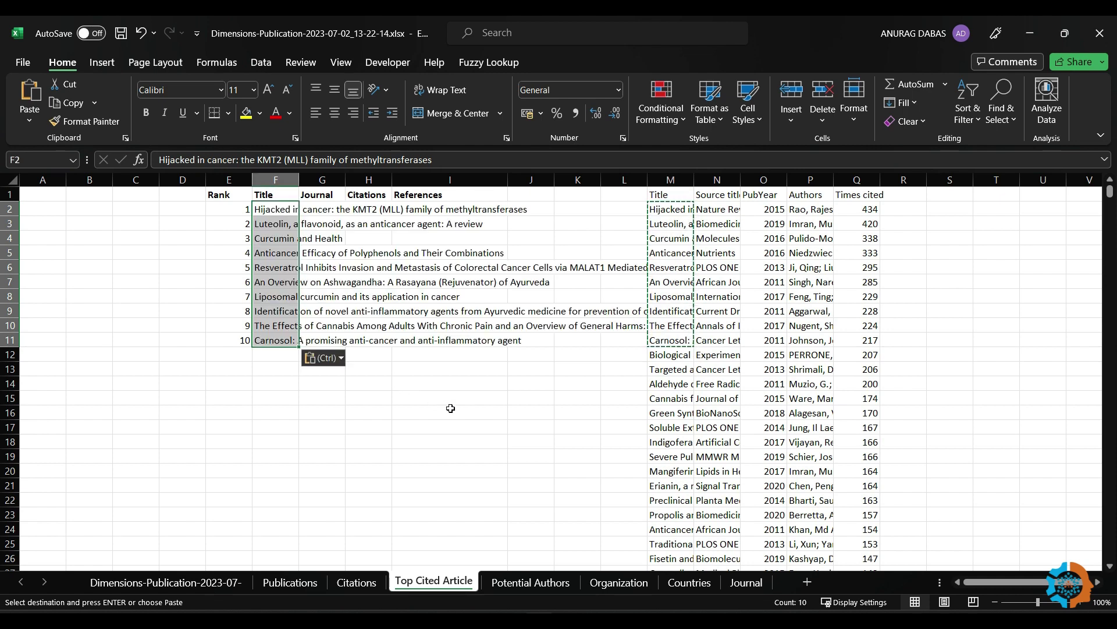
left_click(481, 412)
Copy the source titles of the ten most cited articles into the Journal column from G2.
left_click_drag(724, 210, 724, 340)
key("ctrl+c")
left_click(315, 210)
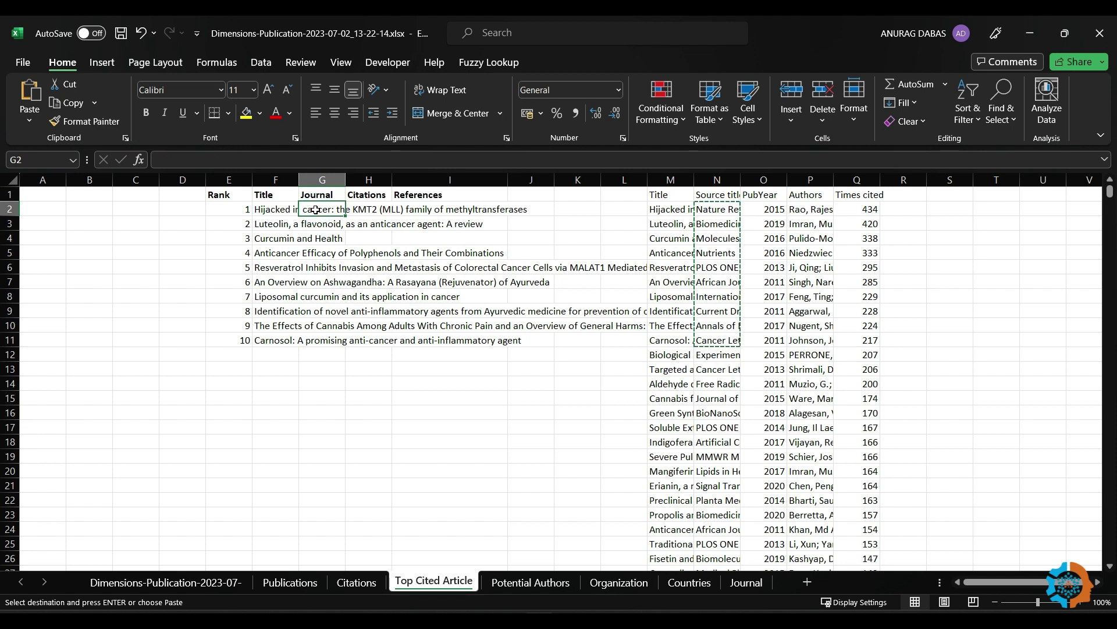
key("ctrl+v")
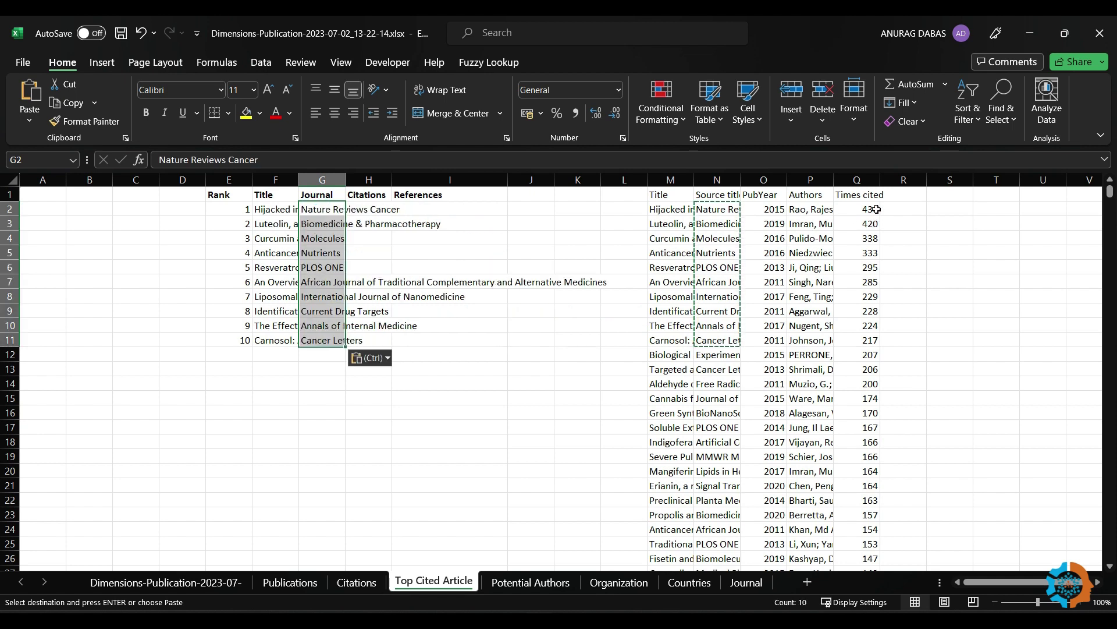
Copy the Times cited values of the ten most cited articles into the Citations column from H2.
left_click_drag(862, 209, 862, 341)
key("ctrl+c")
left_click(369, 209)
right_click(368, 206)
left_click(390, 238)
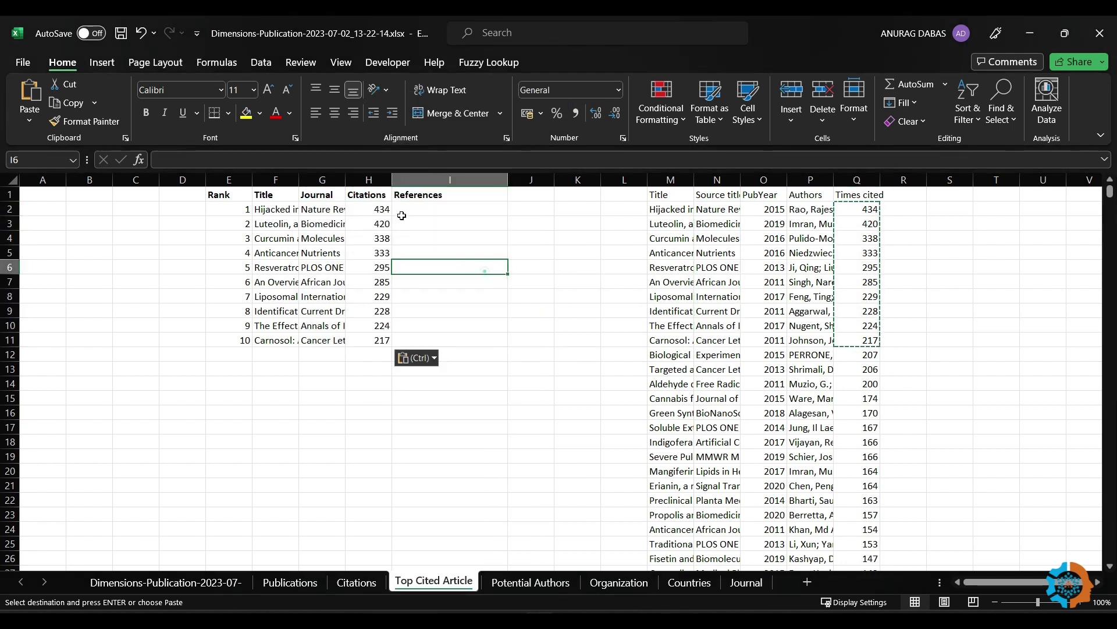
Insert a column before Citations in the ranking table and head it "Year".
right_click(370, 180)
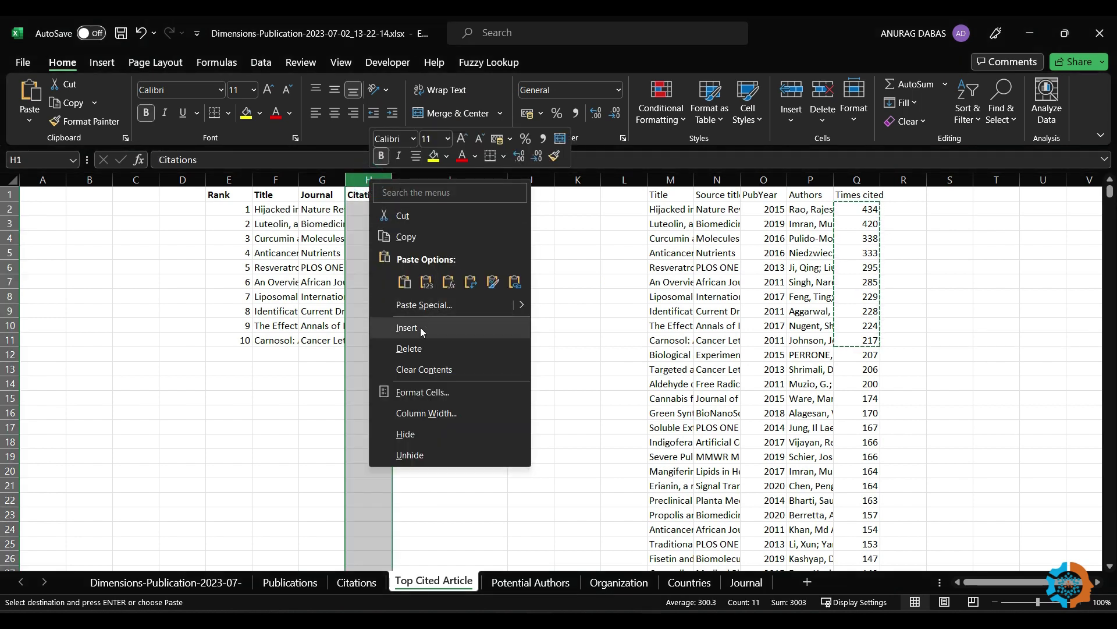
left_click(420, 327)
left_click(365, 196)
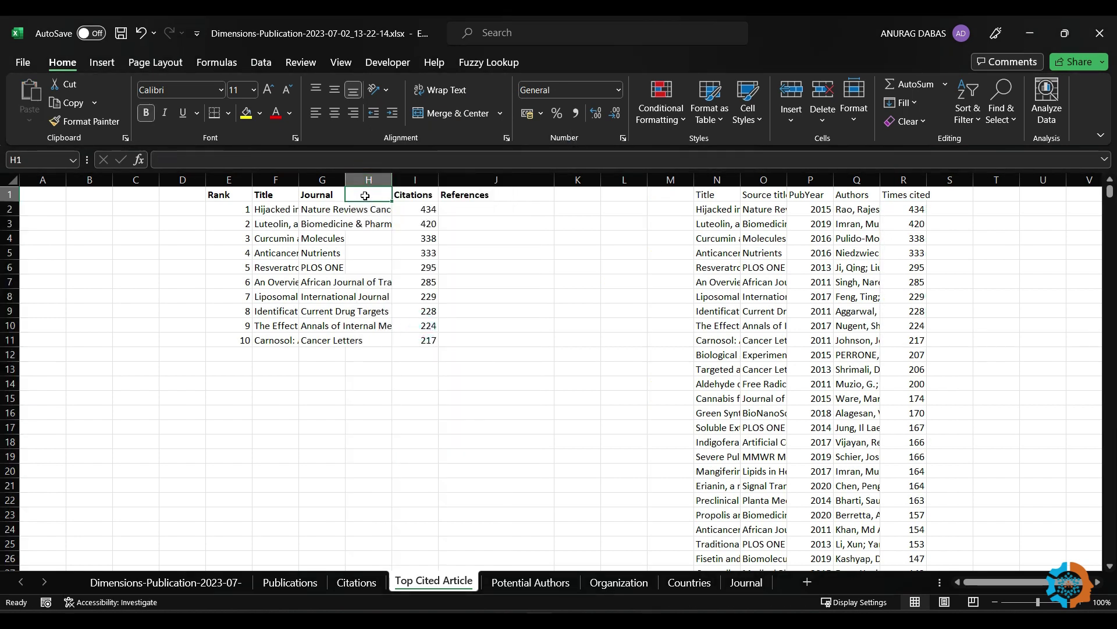
type("Year")
left_click(854, 264)
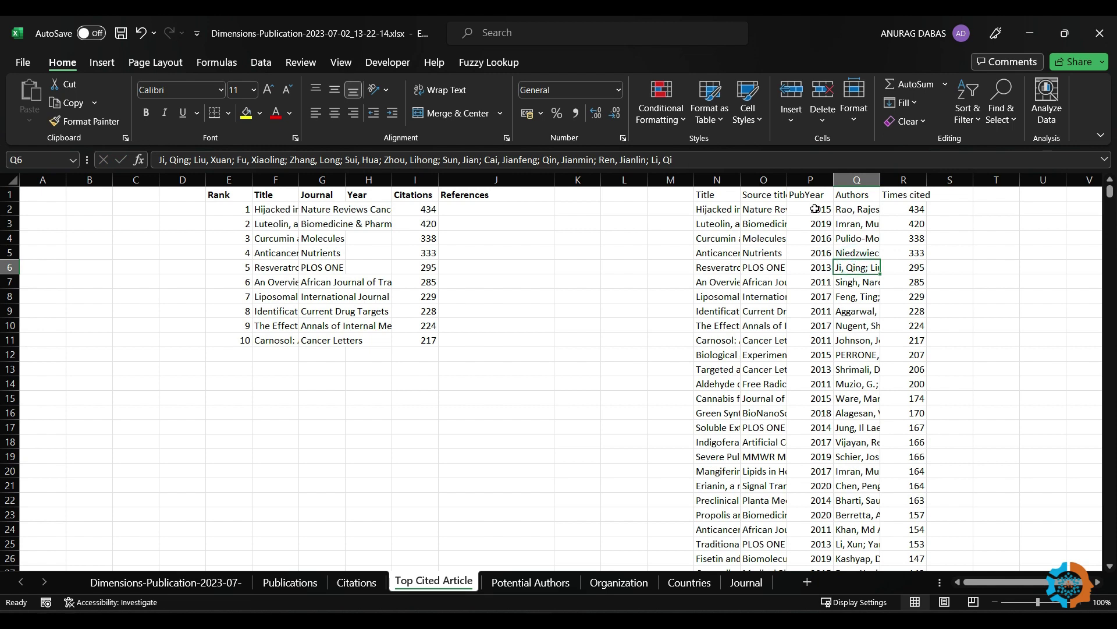
Copy the PubYear values of the ten most cited articles into the Year column from H2.
left_click_drag(810, 209, 810, 340)
key("ctrl+c")
left_click(368, 209)
key("ctrl+v")
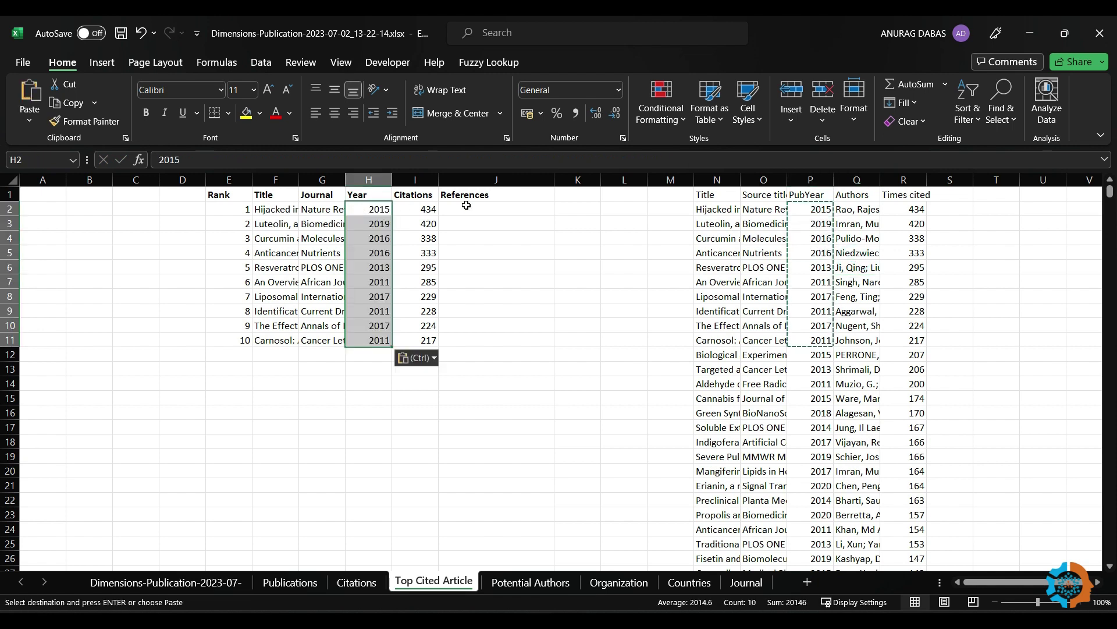
Copy the author lists of the ten most cited articles into the References column from J2.
left_click(858, 210)
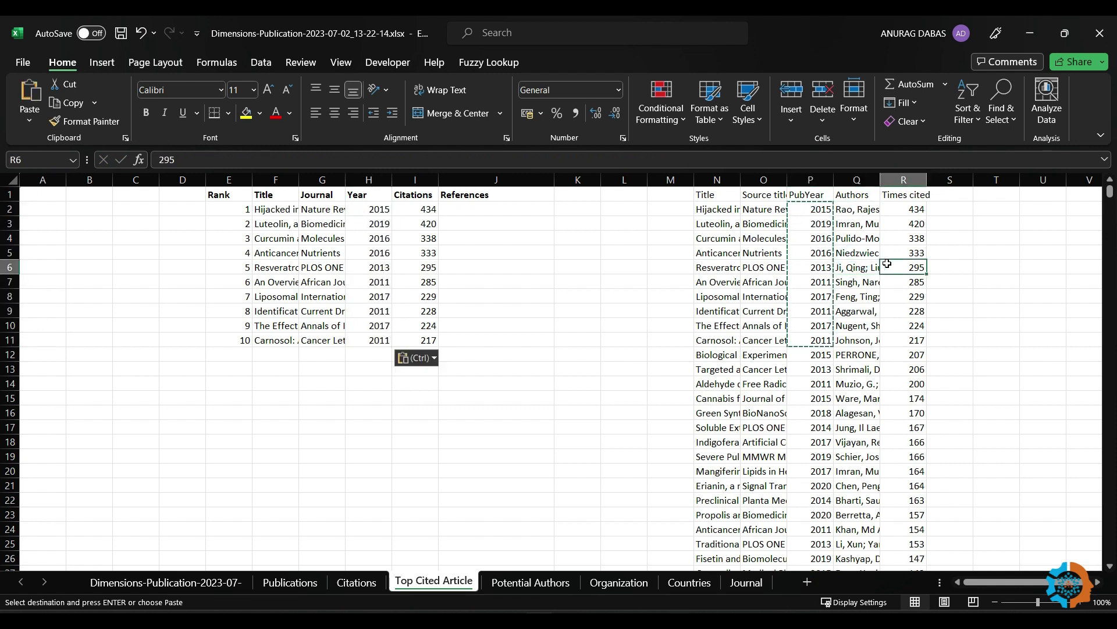
left_click_drag(858, 210, 858, 340)
key("ctrl+c")
left_click(468, 210)
key("ctrl+v")
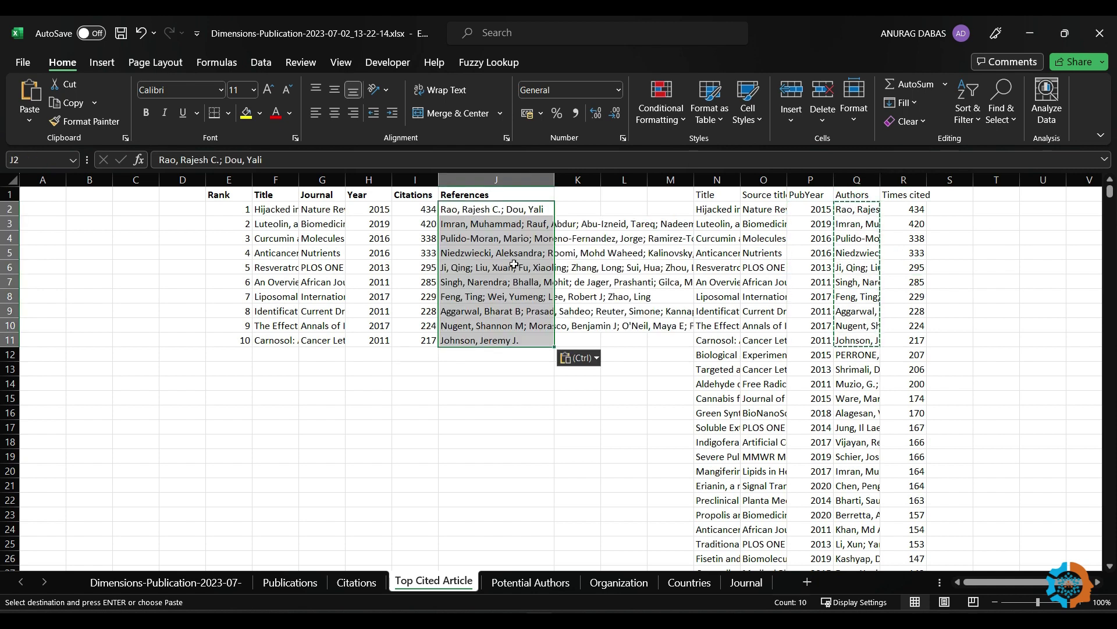
Create a short reference for the rank 1 article in K2: the first author's surname followed by "et al., 2015".
left_click(463, 210)
double_click(457, 211)
double_click(457, 210)
key("ctrl+c")
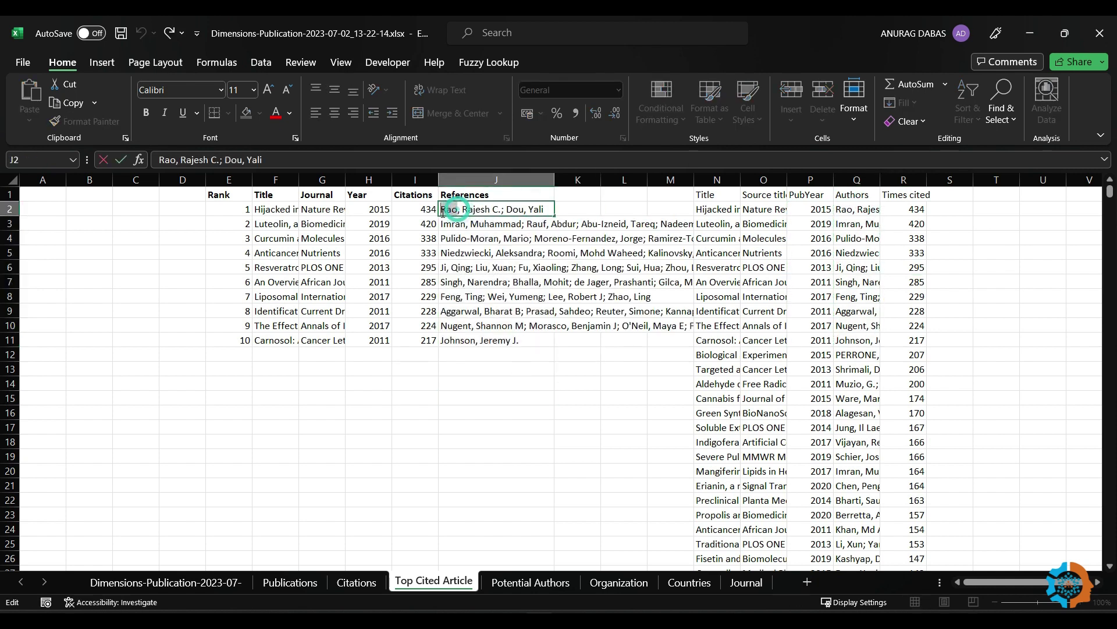
left_click(571, 209)
key("ctrl+v")
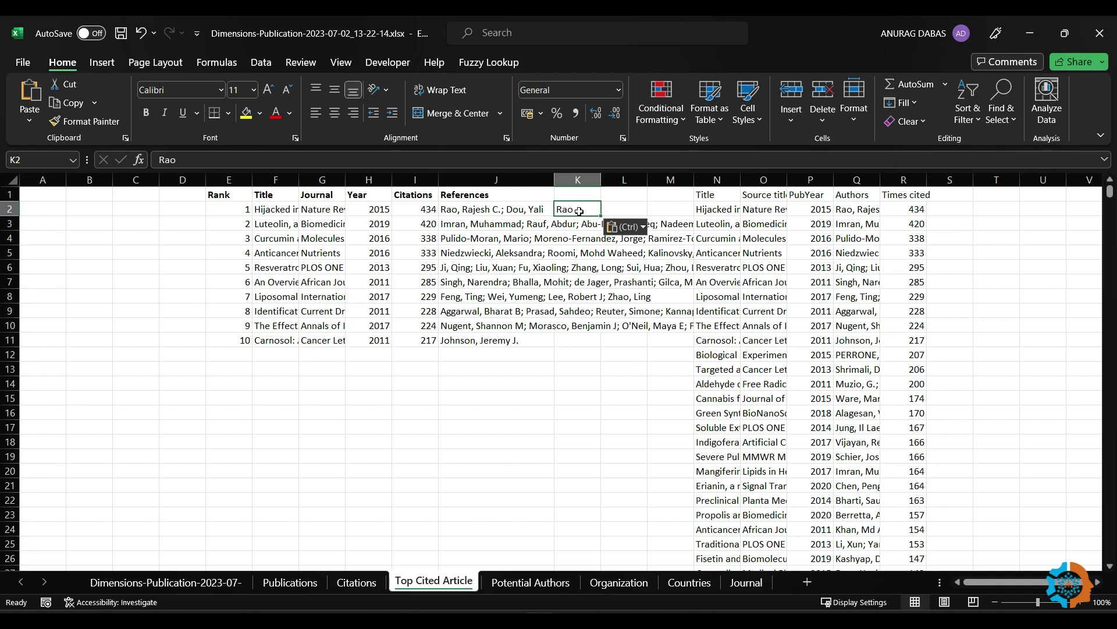
double_click(575, 210)
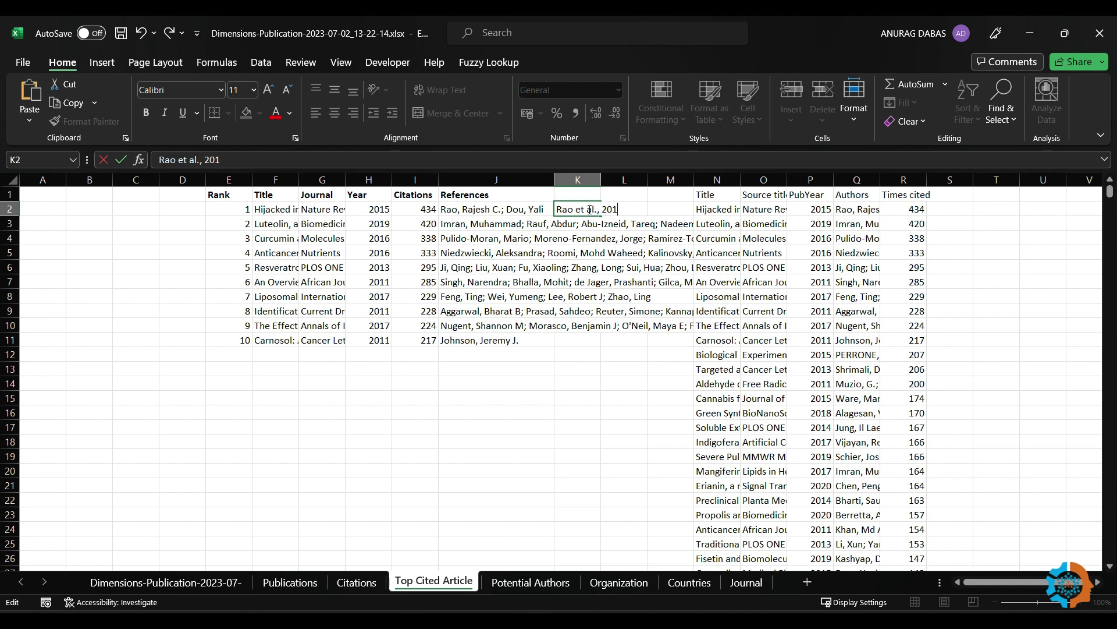
key("Return")
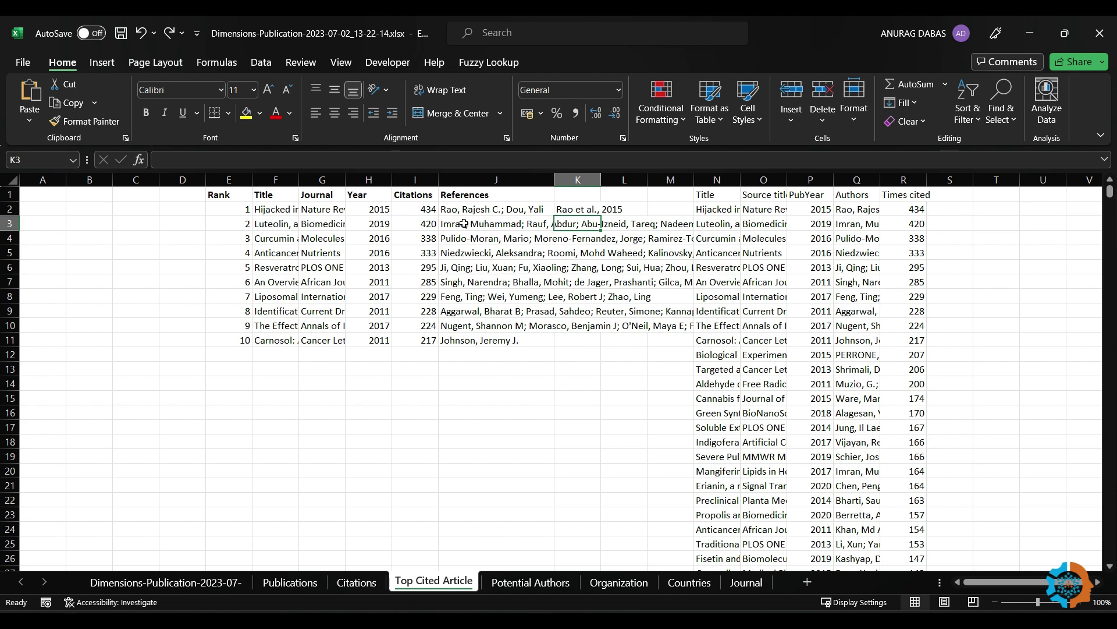
Enter the rank 2 short reference in K3 as first author's surname plus "et al., 2019", and Flash Fill the remaining ranks.
type("Imran et al., 2")
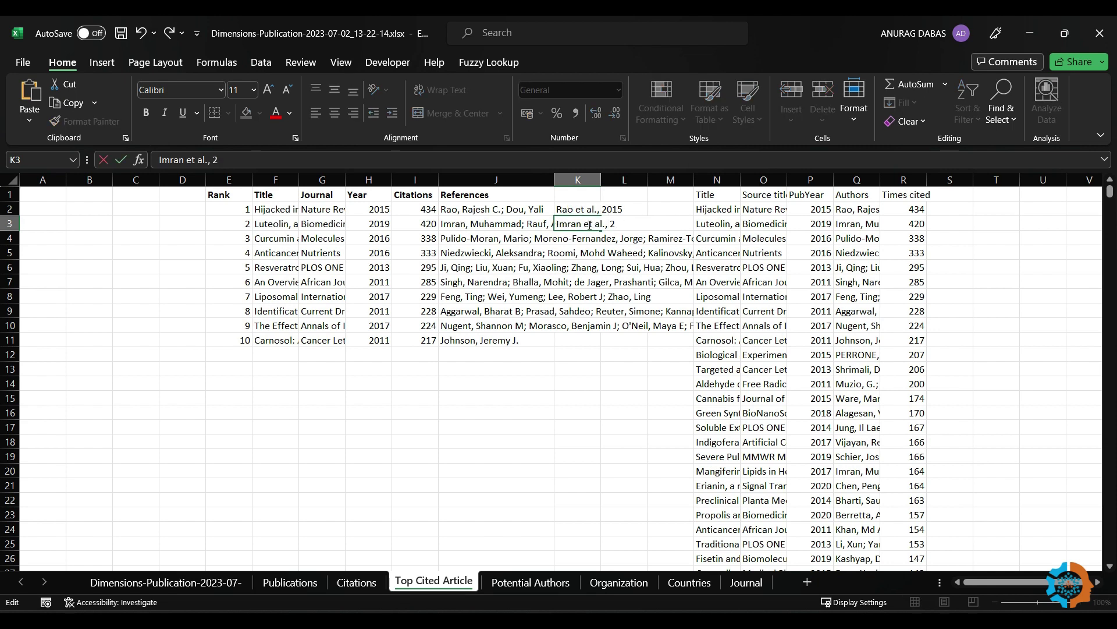
type("019")
key("Return")
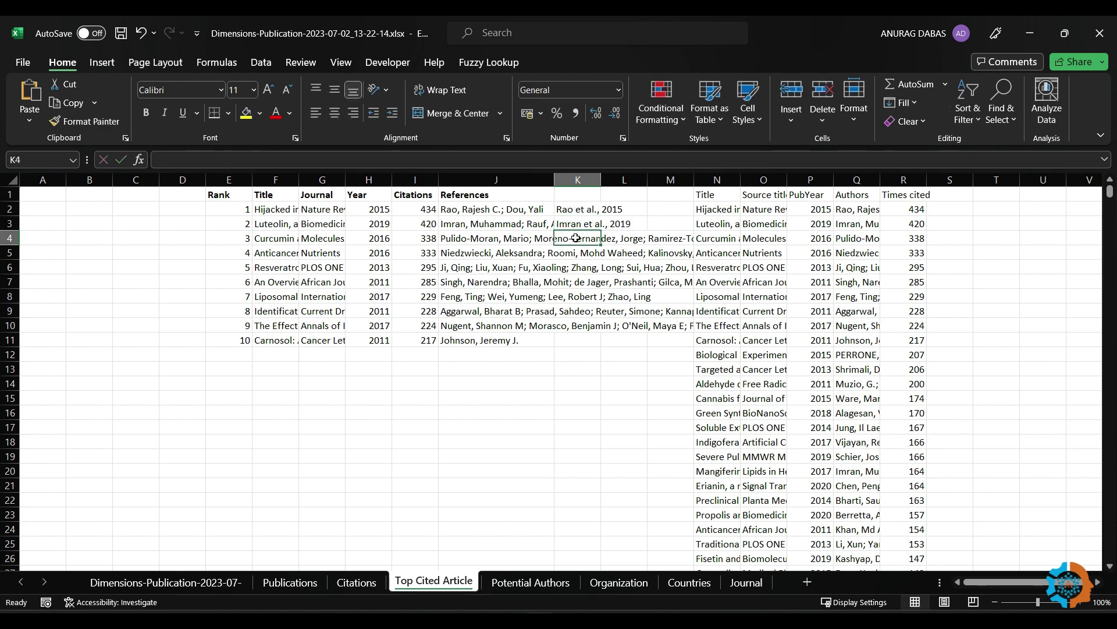
key("ctrl+e")
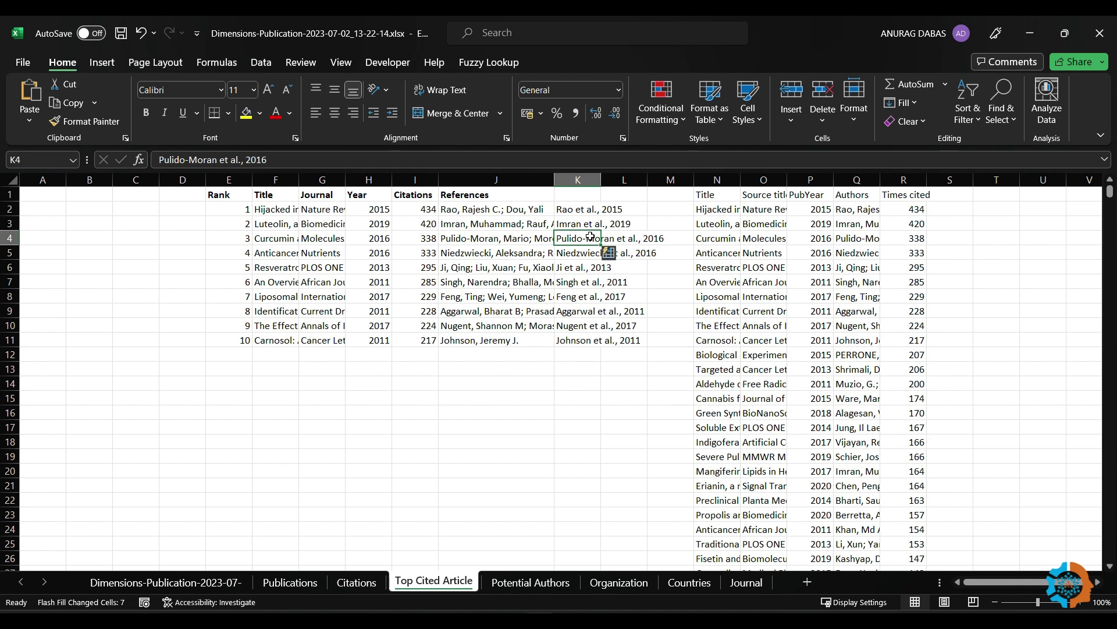
Replace the author lists in the References column with the short references from K2:K11, and clear column K.
left_click(578, 209)
left_click_drag(580, 254, 578, 338)
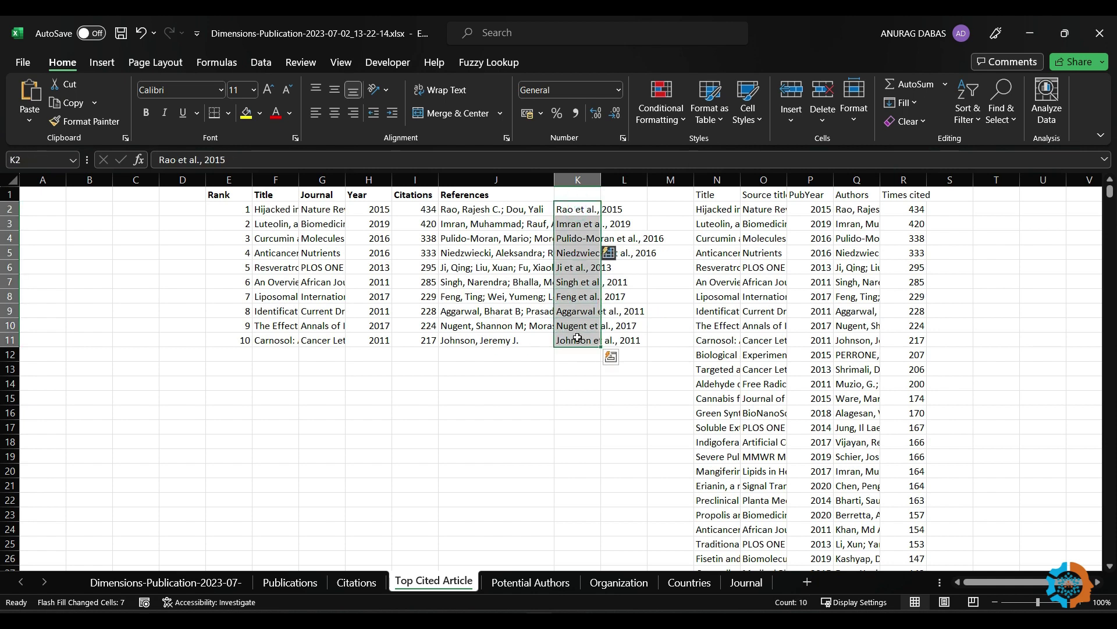
key("ctrl+c")
left_click(472, 208)
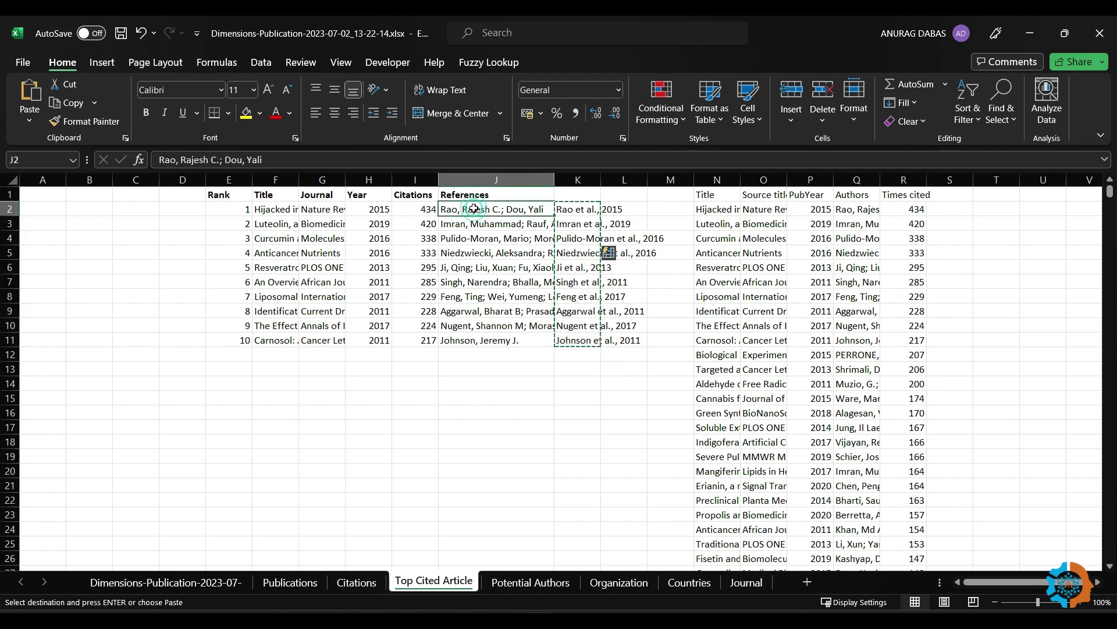
key("ctrl+v")
left_click(583, 182)
key("Delete")
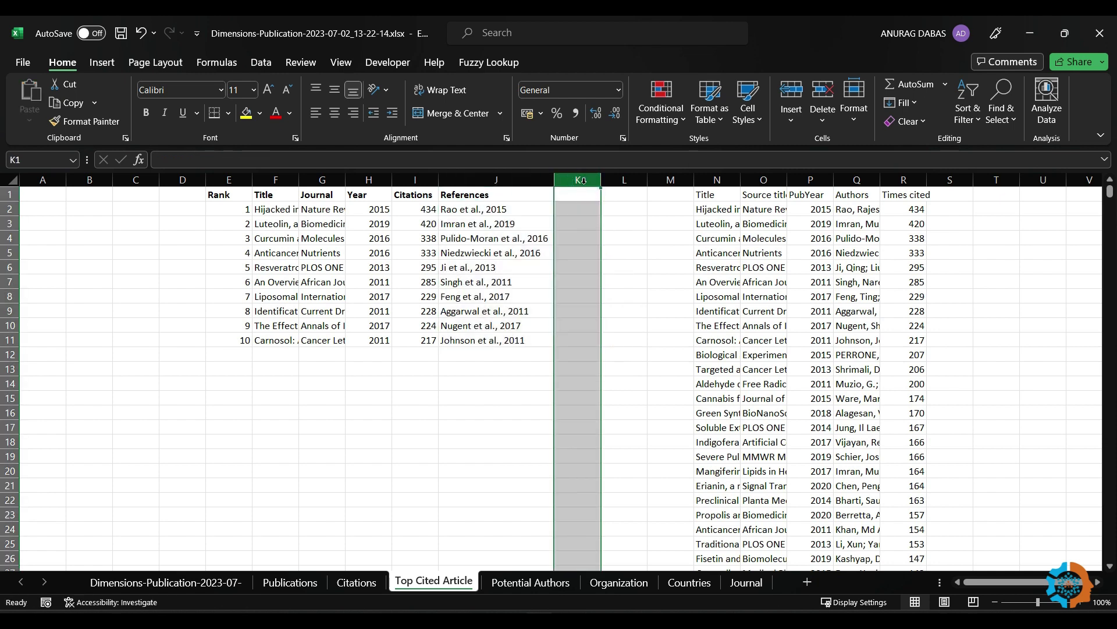
Left-align all cells of the Top Cited Article sheet.
left_click(616, 357)
left_click(12, 180)
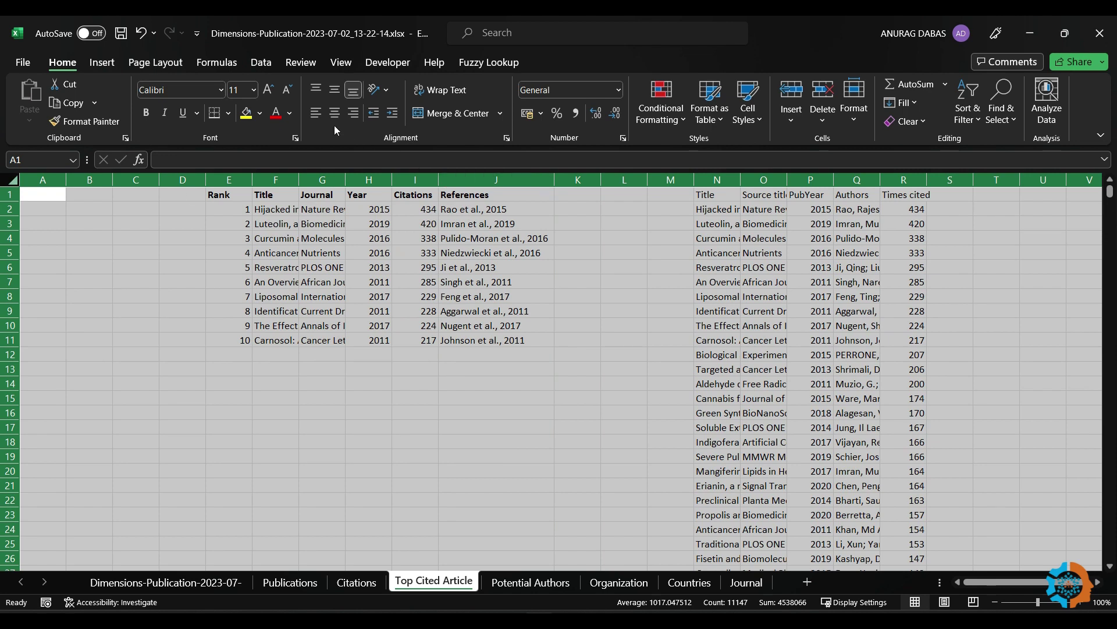
left_click(314, 112)
Apply all borders to the top-ten table in E1:J11 and widen its Title column.
left_click_drag(218, 195, 510, 342)
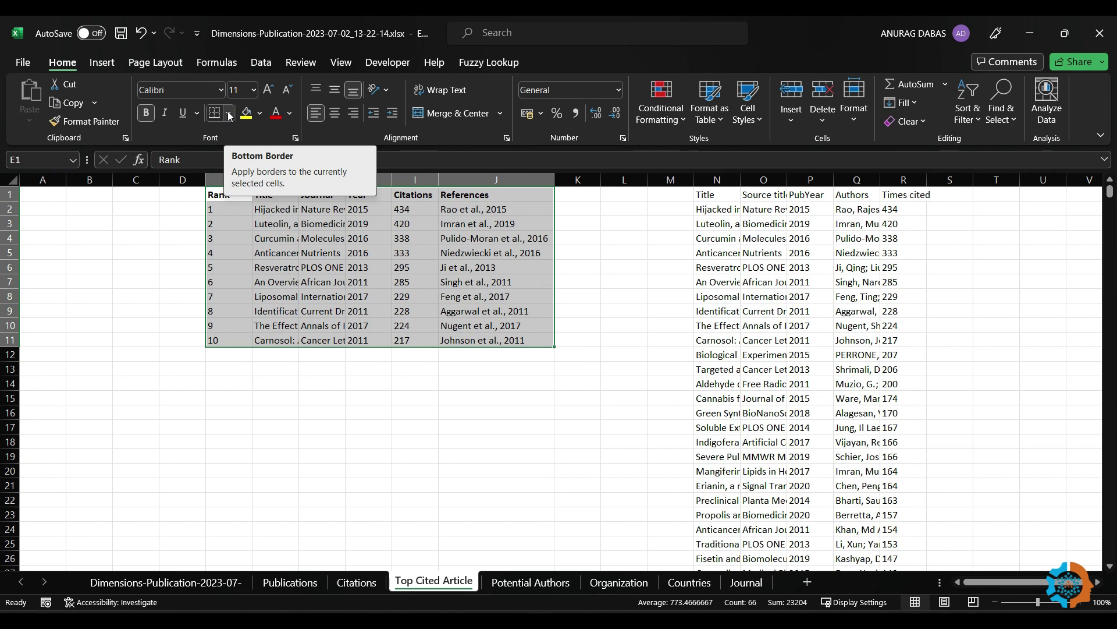
left_click(229, 114)
left_click(233, 264)
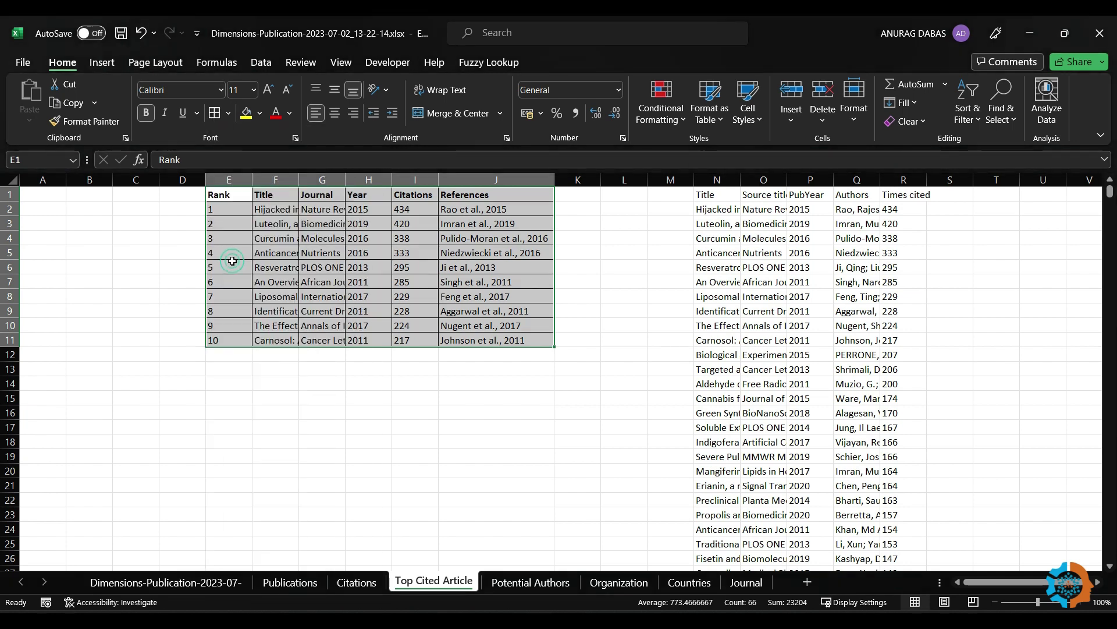
left_click(415, 441)
left_click_drag(298, 180, 352, 179)
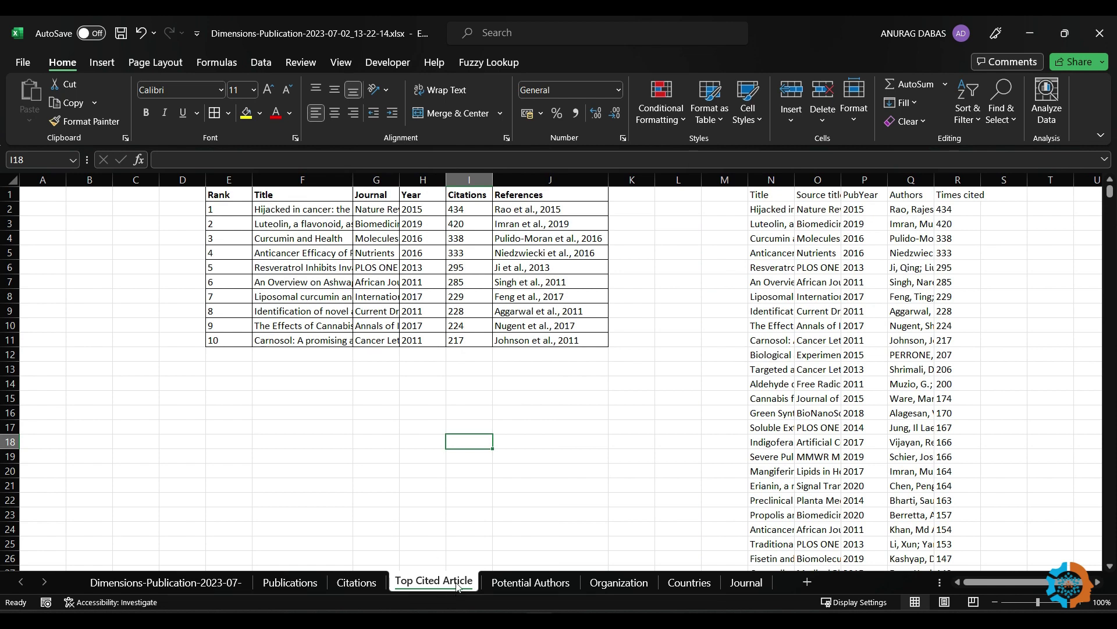
left_click_drag(221, 195, 553, 339)
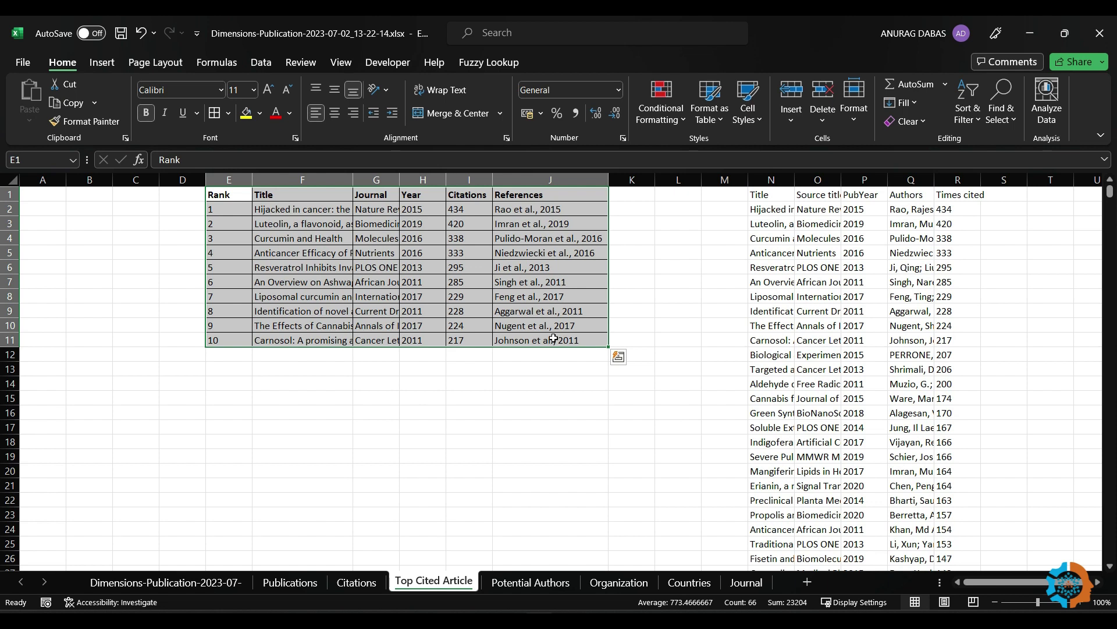
Look over the column headings on the Potential Authors, Organization and Countries sheets.
left_click(529, 582)
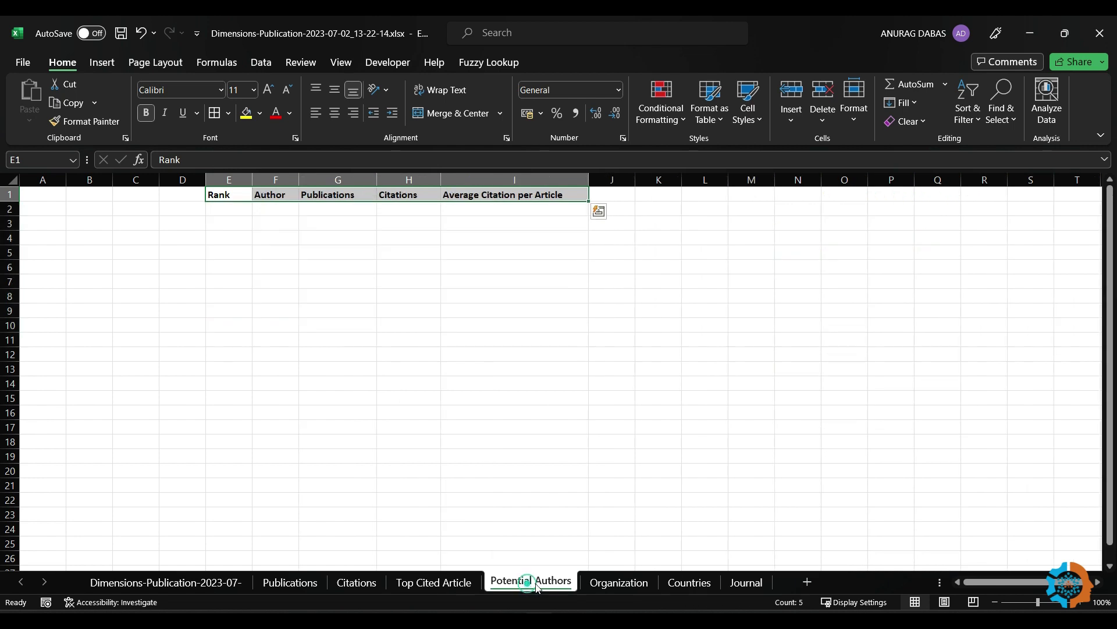
left_click(620, 582)
left_click(690, 582)
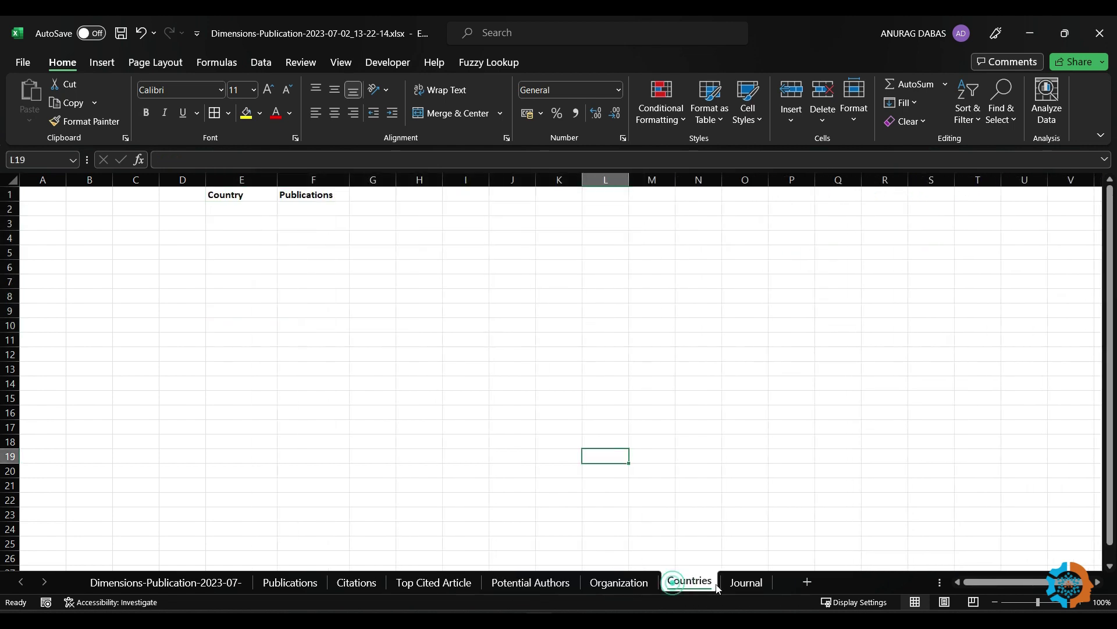
left_click(530, 582)
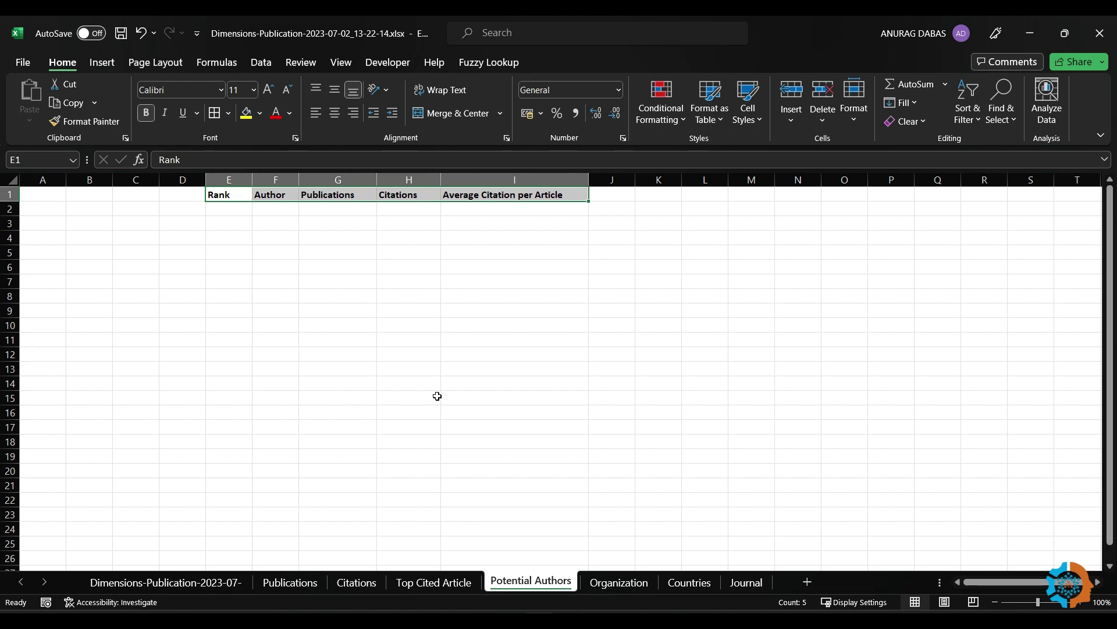
Activate the exported Dimensions-Publication data sheet and choose the Desktop > Bibliometrics folder for saving a copy.
left_click(185, 583)
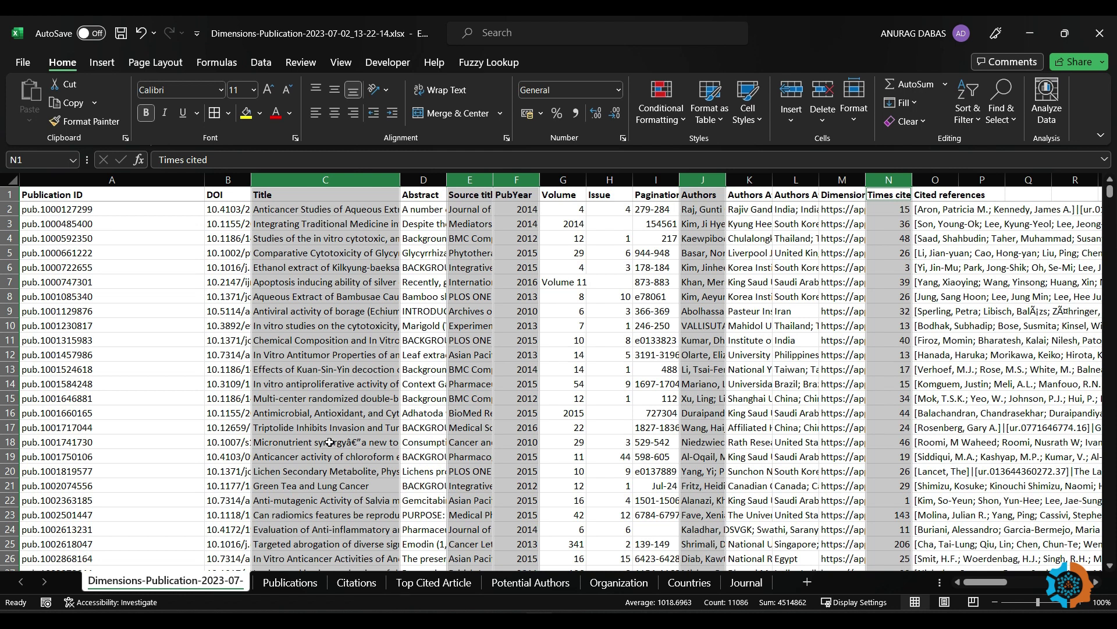
left_click(304, 384)
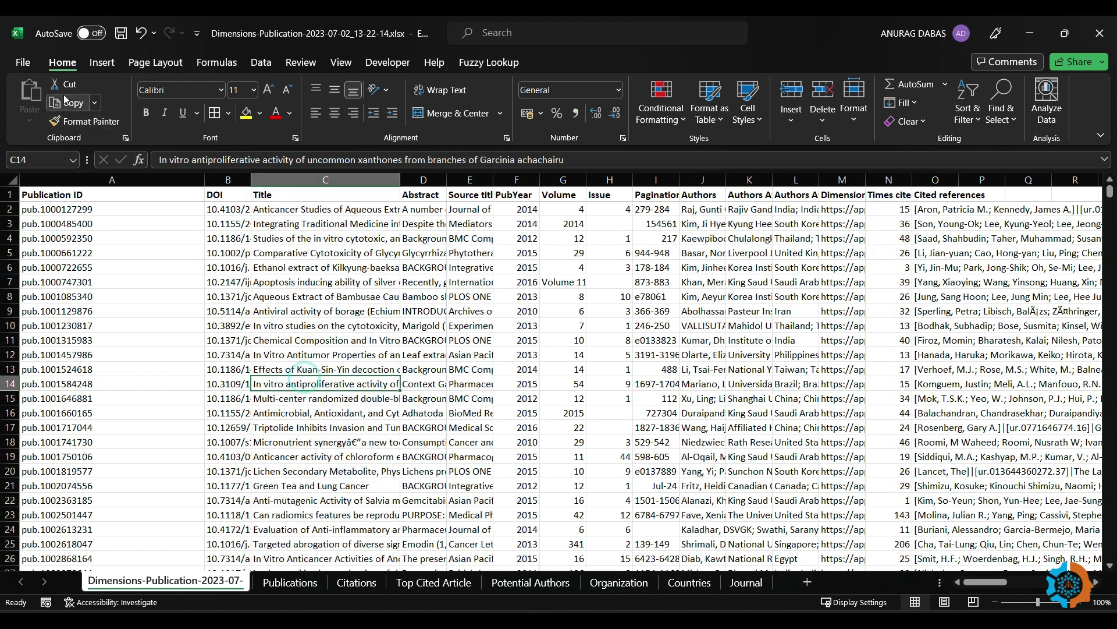
left_click(25, 67)
left_click(49, 287)
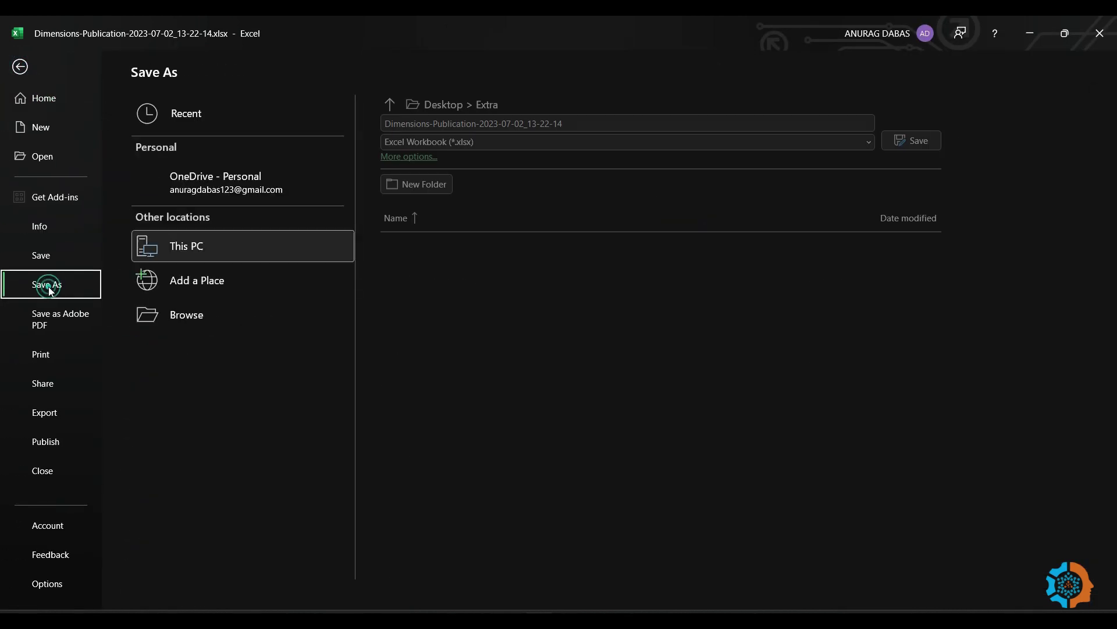
left_click(187, 315)
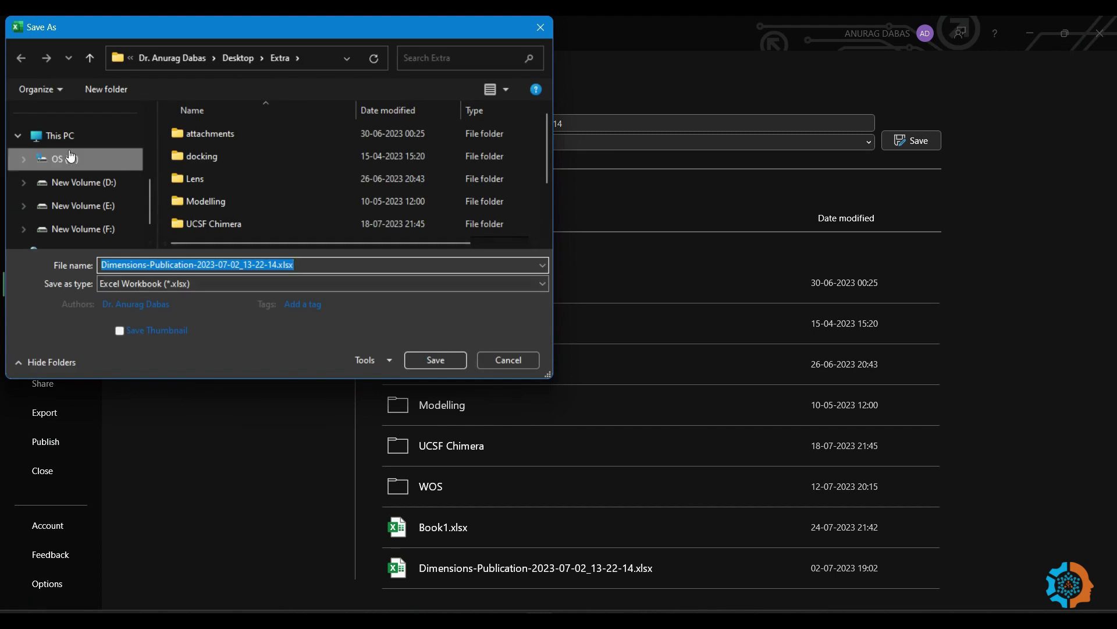
scroll(70, 156, "up", 3)
left_click(58, 182)
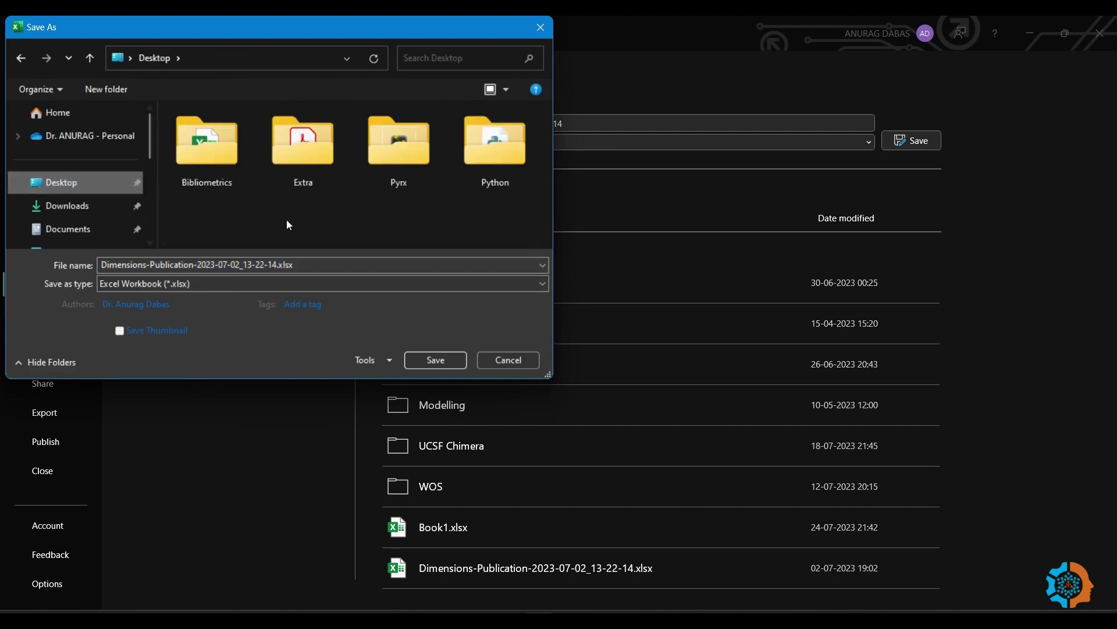
double_click(225, 155)
Save the data sheet as Dimensions-Publication-2023-07-02_13-22-14.csv in CSV UTF-8 (Comma delimited) format.
left_click(318, 285)
left_click(179, 337)
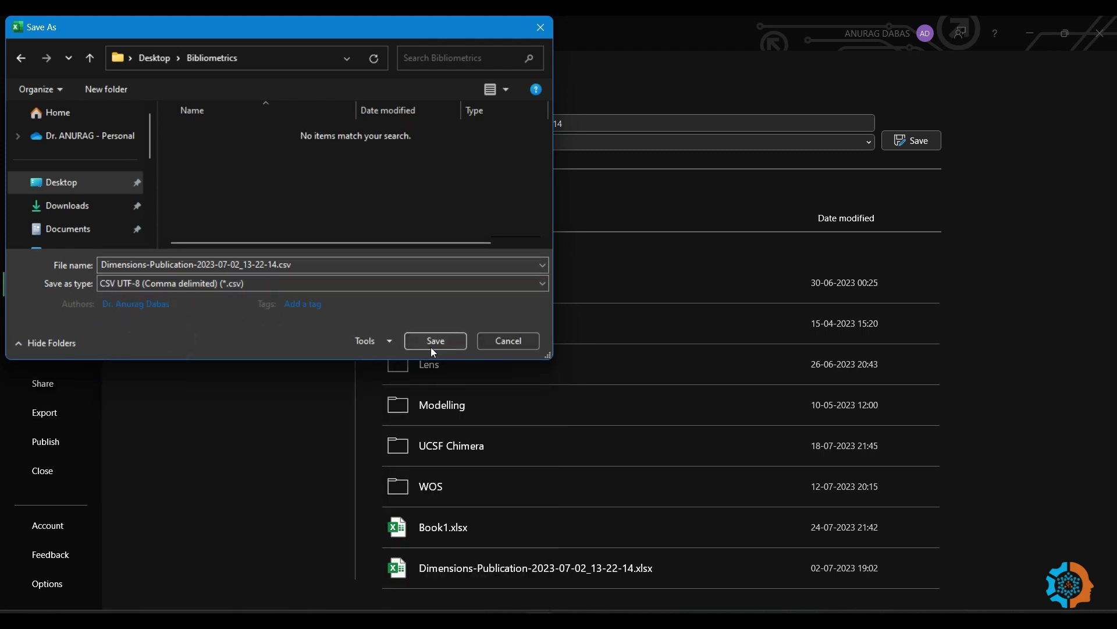
left_click(435, 341)
key("Return")
left_click(1100, 34)
left_click(638, 337)
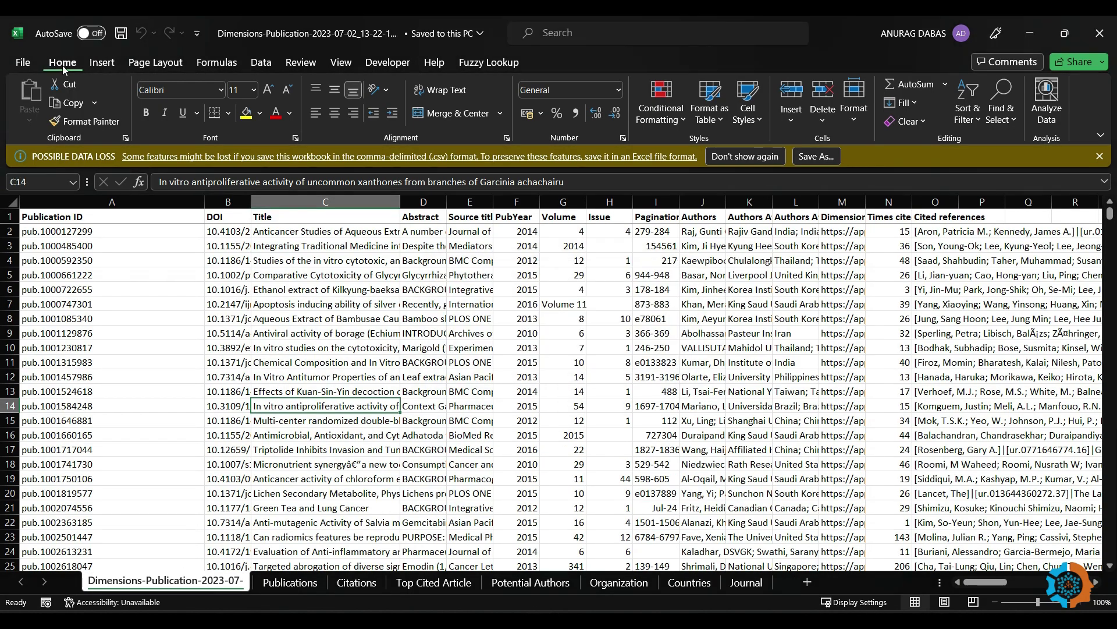
Save the workbook in the Bibliometrics folder as Excel Workbook Dimensions-Publication-2023-07-02_13-22-14.xlsx, replacing the existing file.
left_click(20, 65)
left_click(50, 285)
left_click(224, 318)
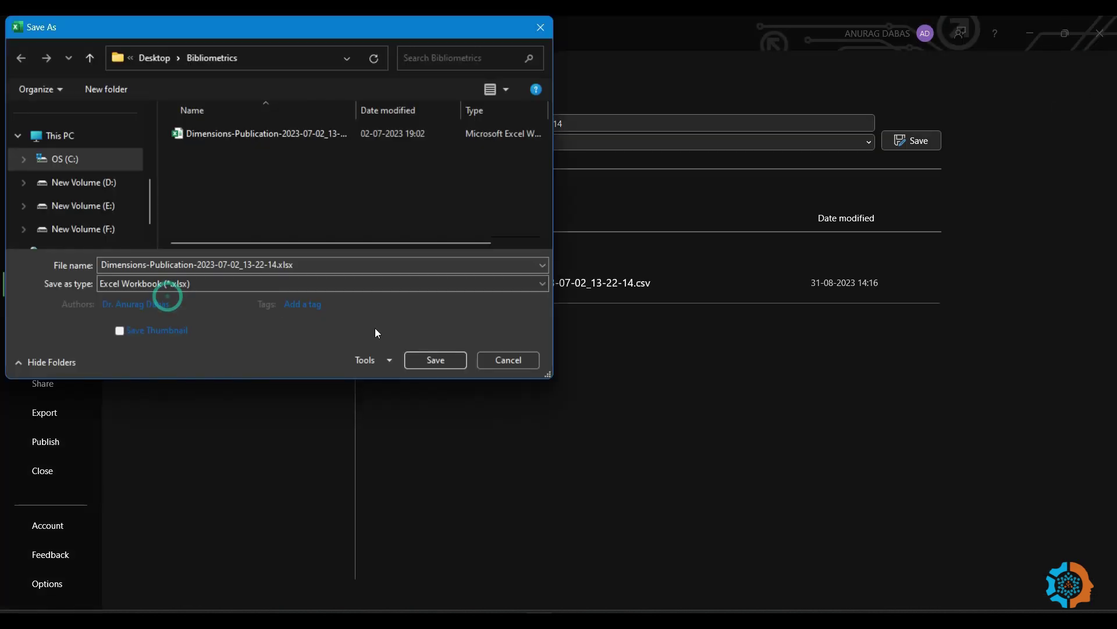
left_click(429, 359)
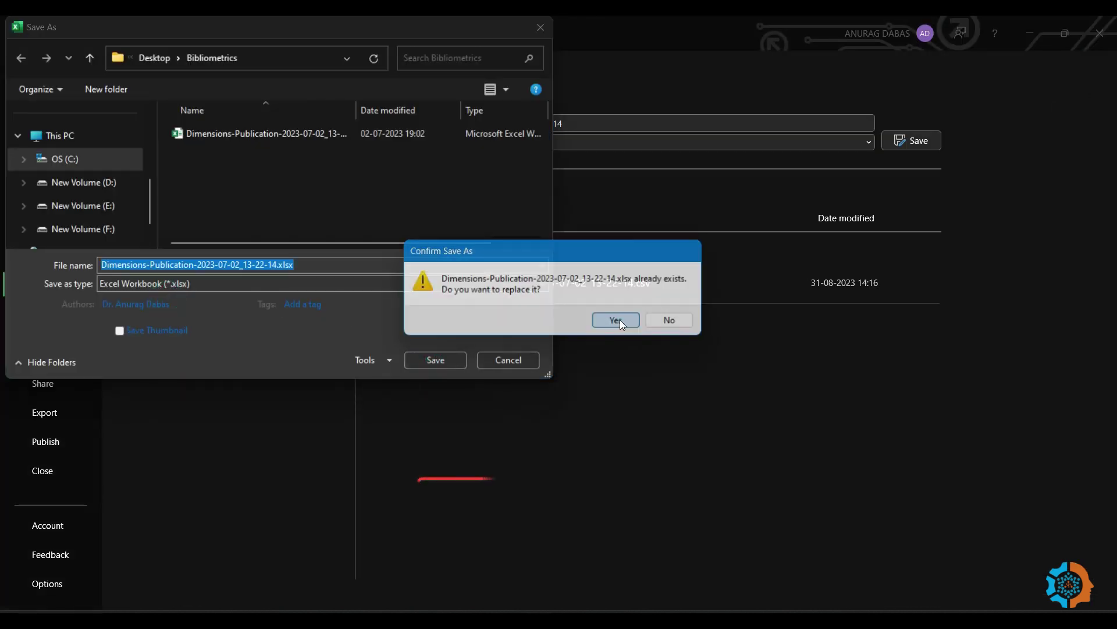
left_click(616, 319)
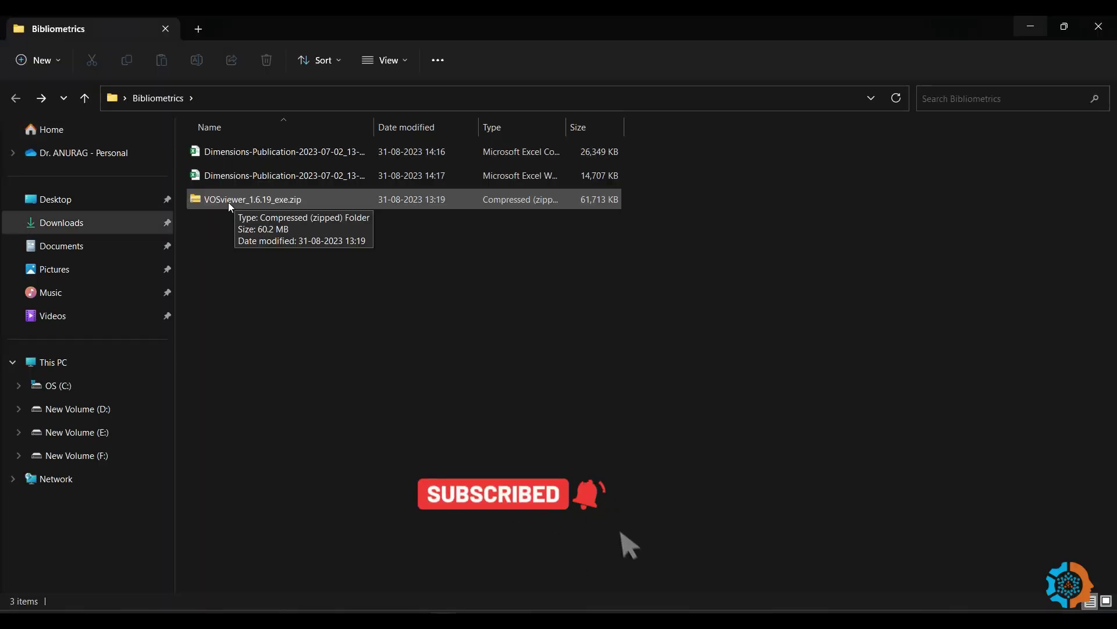
Extract VOSviewer_1.6.19_exe.zip into the Bibliometrics folder in File Explorer and launch VOSviewer.exe.
right_click(228, 201)
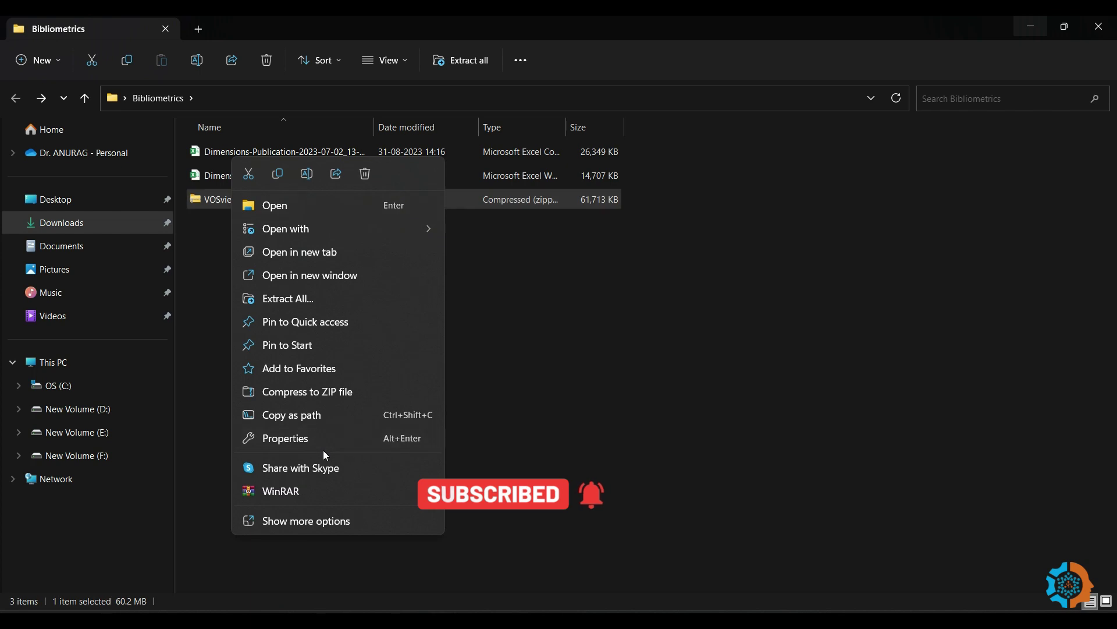
mouse_move(385, 494)
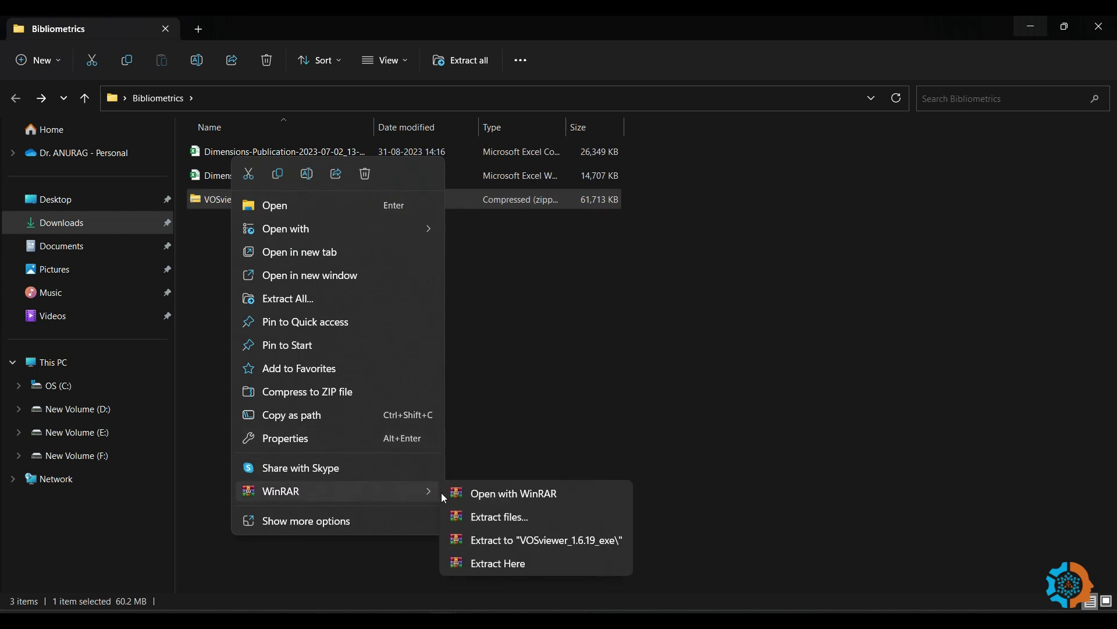
left_click(532, 516)
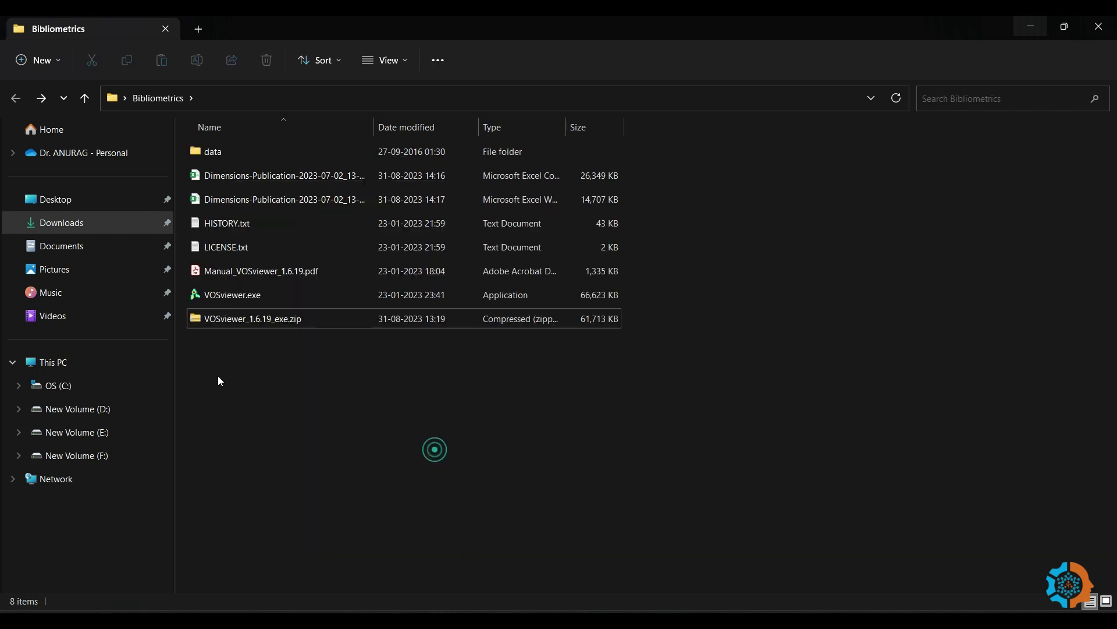
double_click(219, 295)
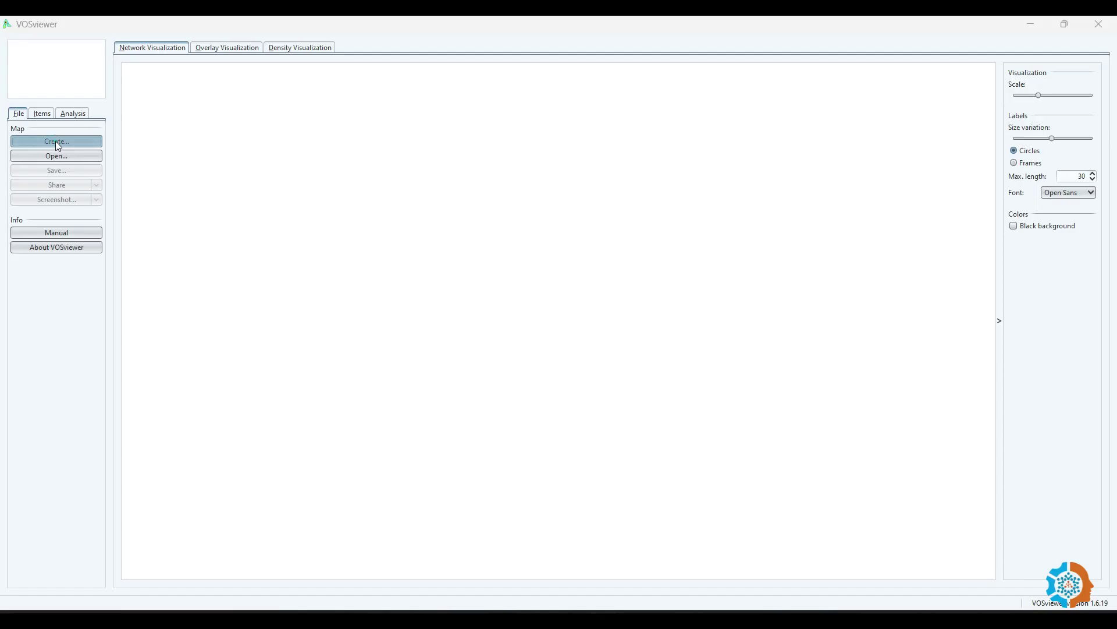
Start a new map based on bibliographic data, with bibliographic database files as the data source.
left_click(54, 141)
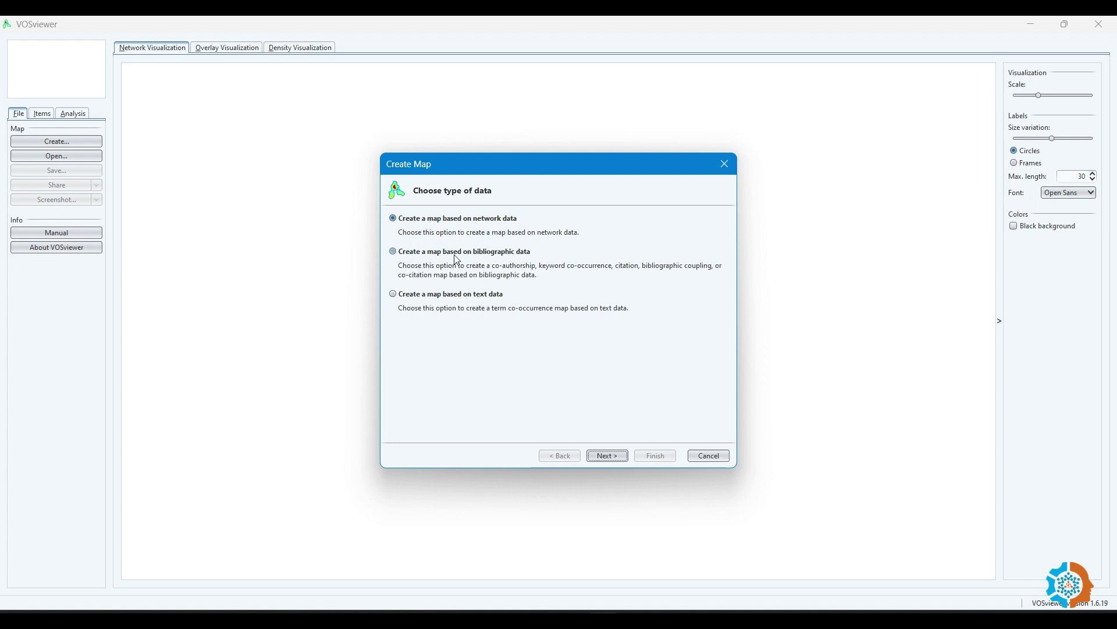
left_click(392, 250)
left_click(608, 455)
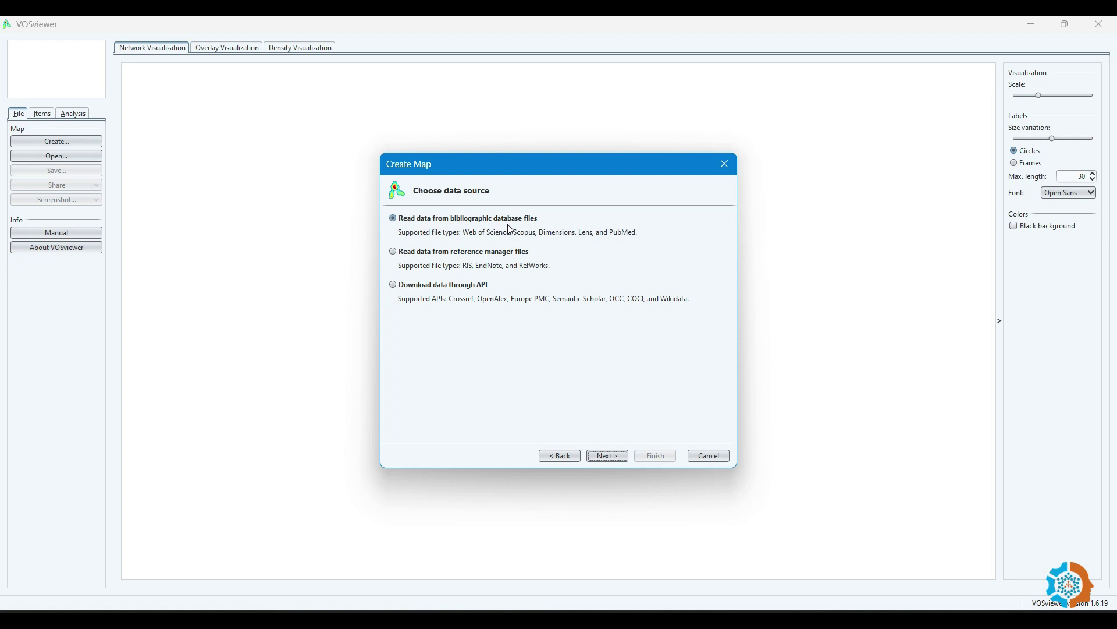
left_click(606, 456)
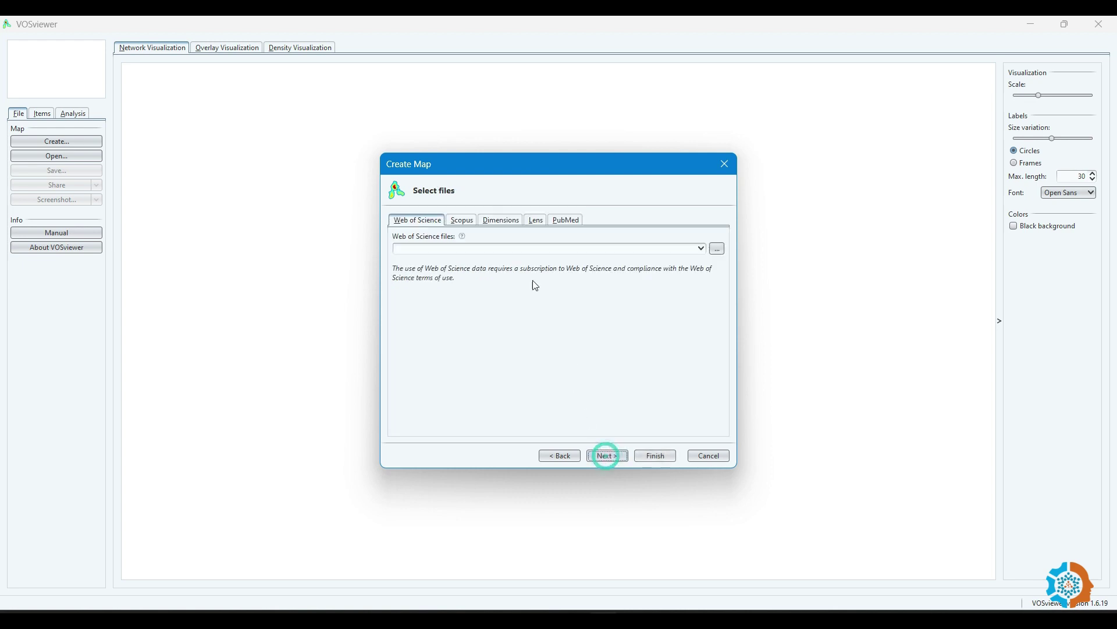
Load Dimensions-Publication-2023-07-02_13-22-14.csv from the Bibliometrics folder as the Dimensions file.
left_click(503, 221)
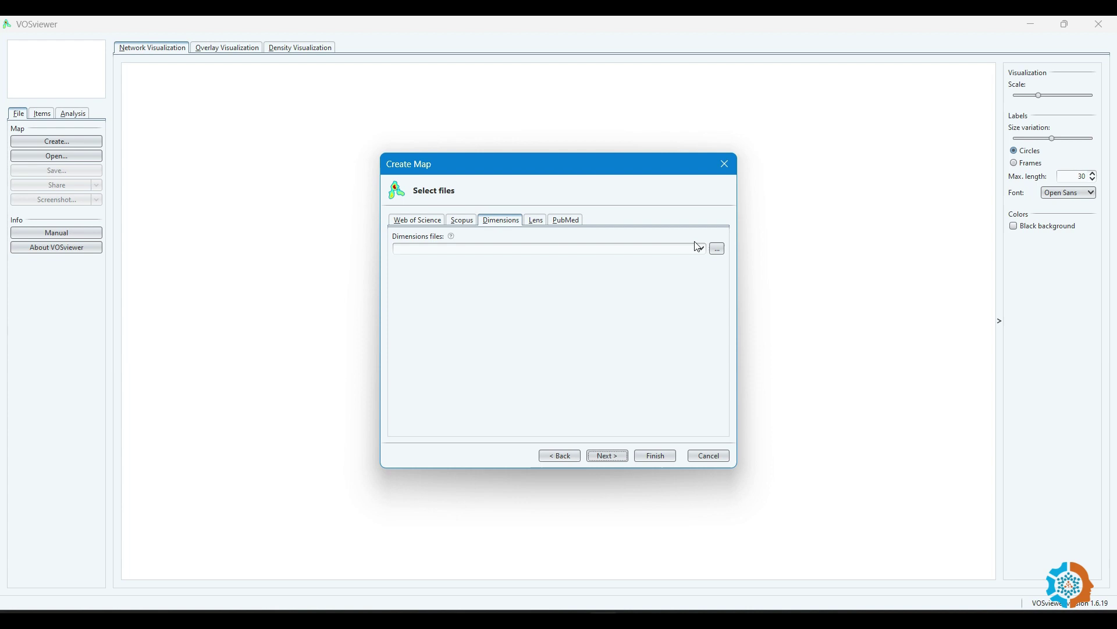
left_click(718, 249)
left_click(477, 269)
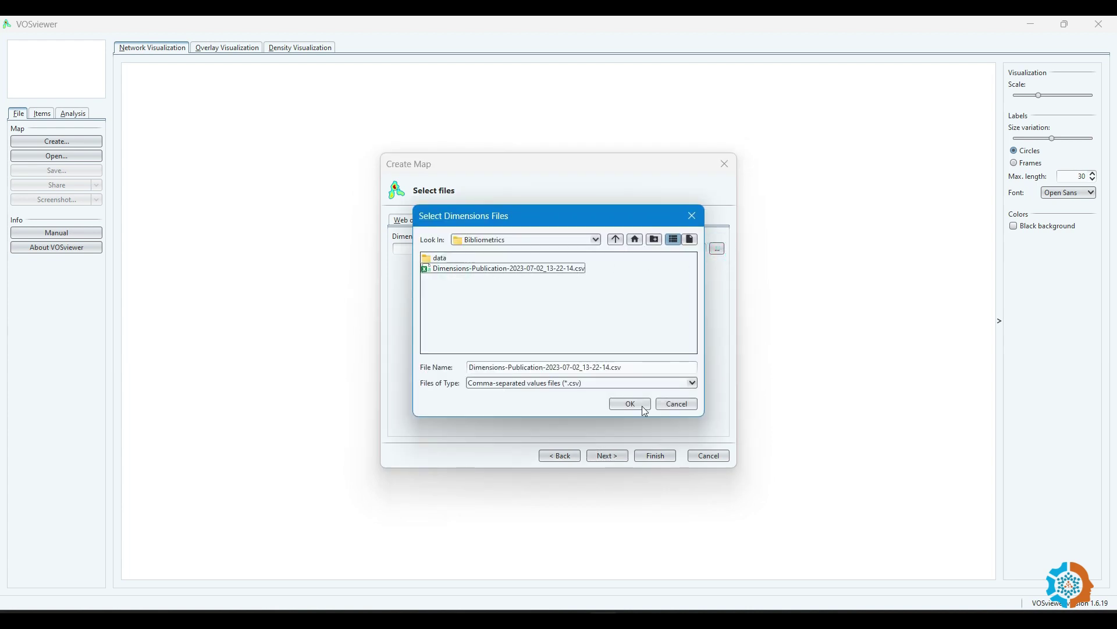
left_click(634, 403)
left_click(608, 456)
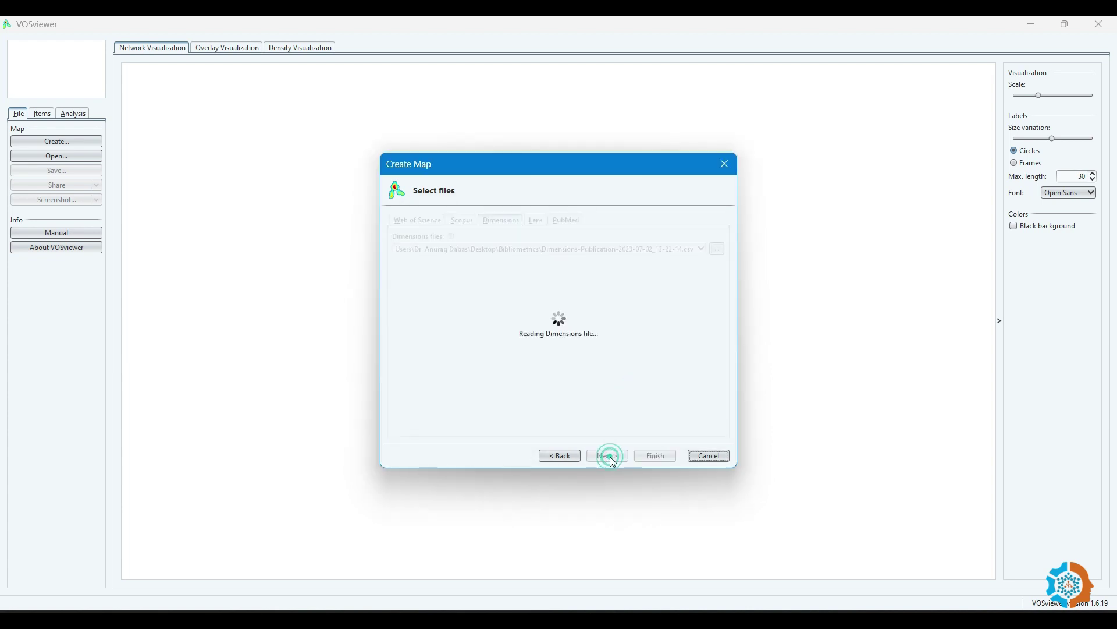
Choose citation as the type of analysis with authors as the unit of analysis.
left_click(400, 243)
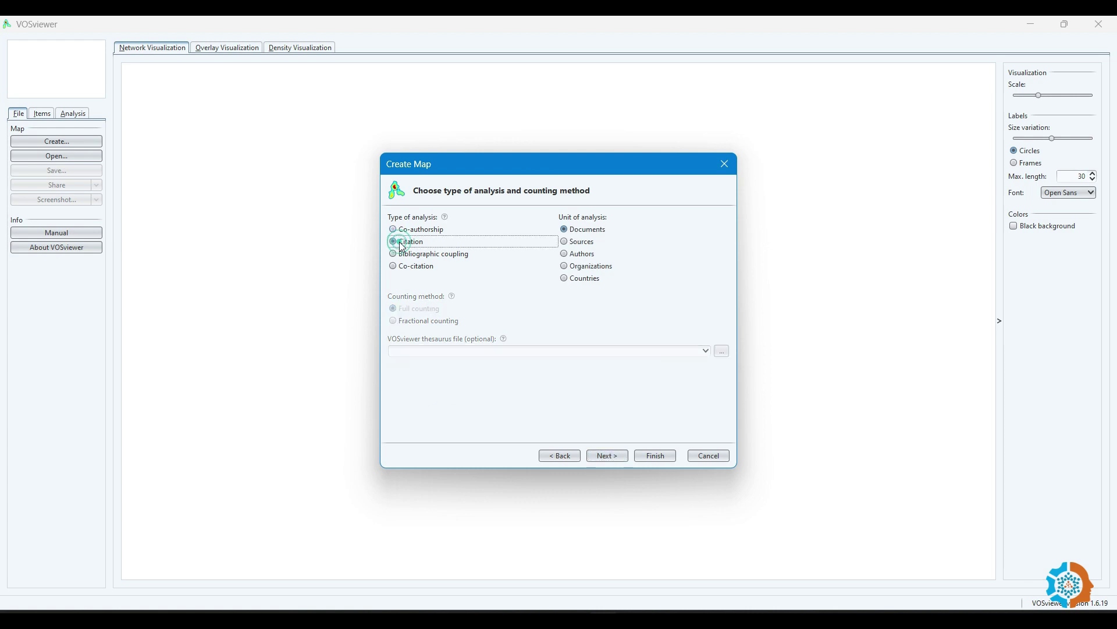
left_click(581, 256)
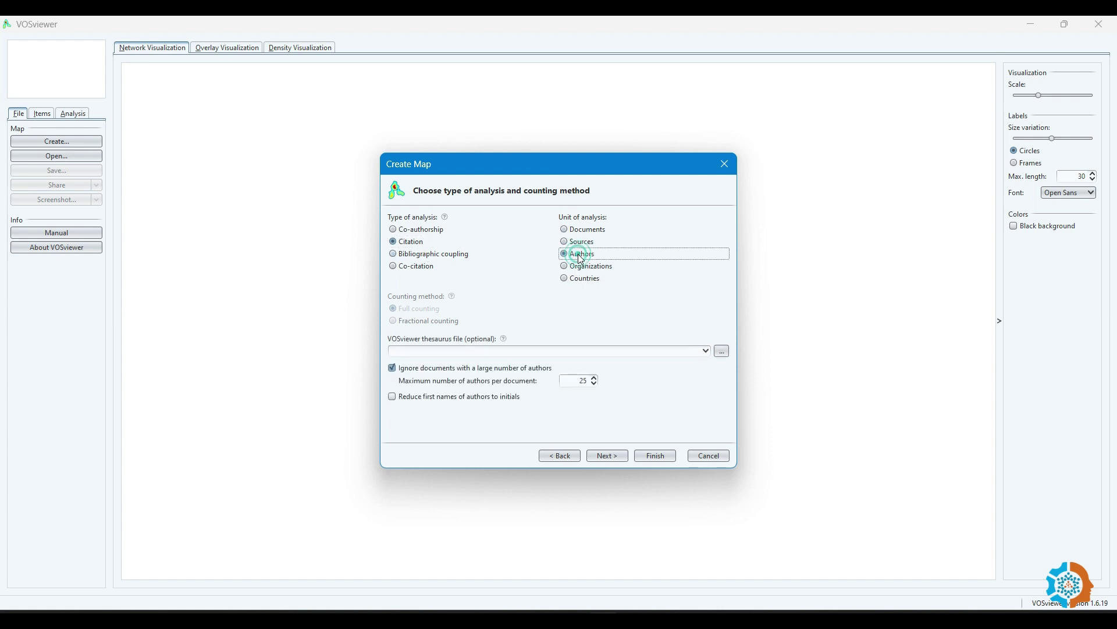
left_click(608, 457)
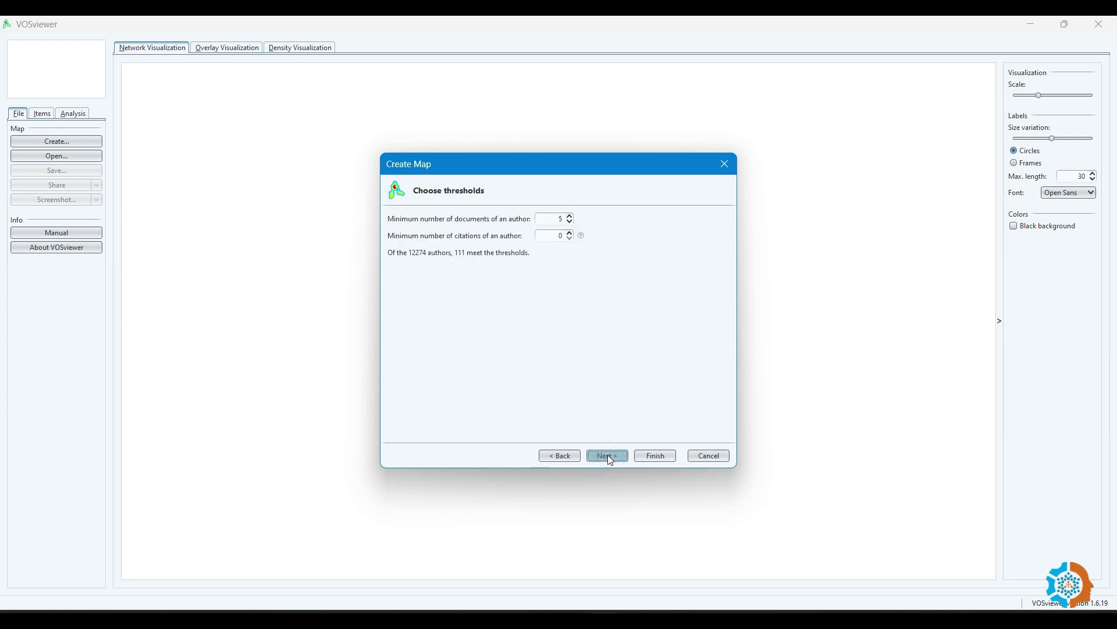
Set the minimum number of documents of an author to 1 and accept 1000 authors to be selected.
left_click(570, 222)
left_click(570, 222)
left_click(571, 222)
left_click(571, 222)
left_click(607, 455)
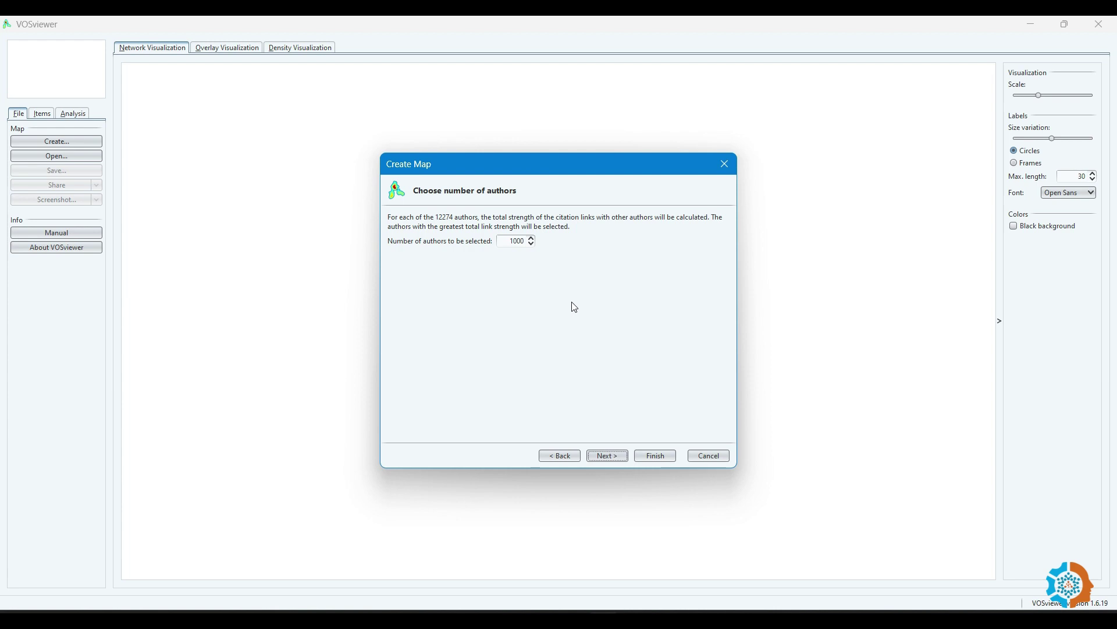
left_click(607, 455)
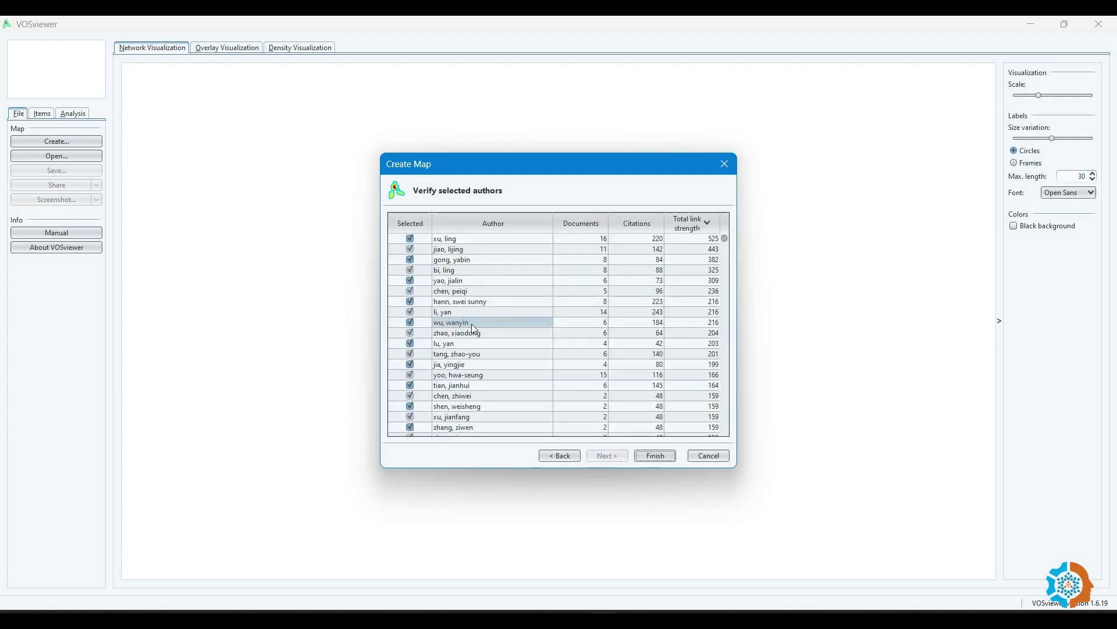
Export the selected authors to the Bibliometrics folder as Authors.txt.
right_click(396, 298)
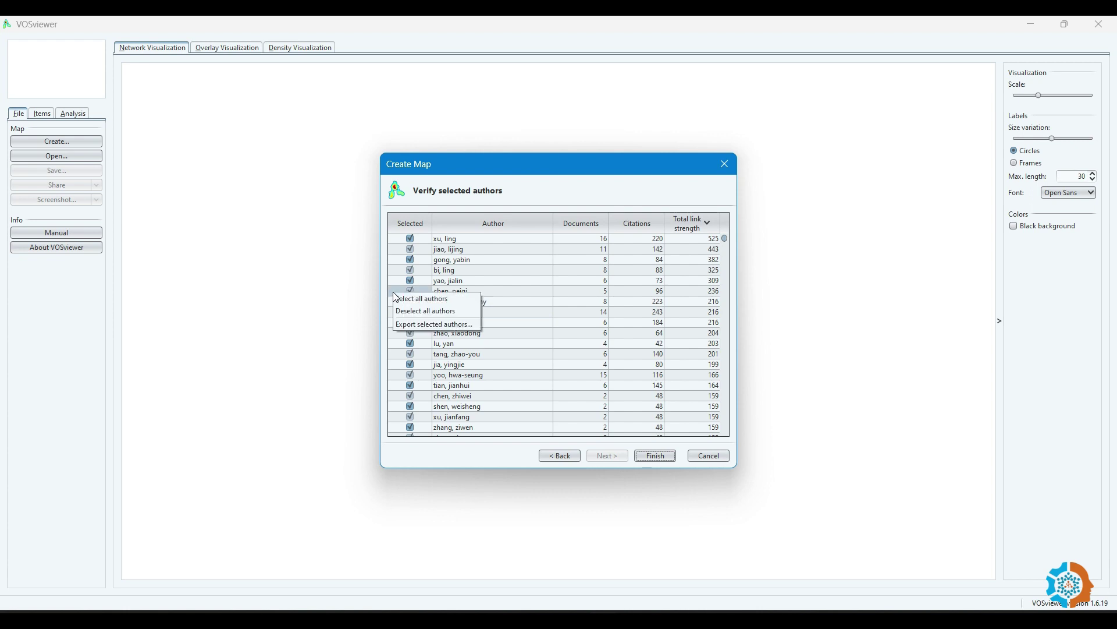
left_click(414, 326)
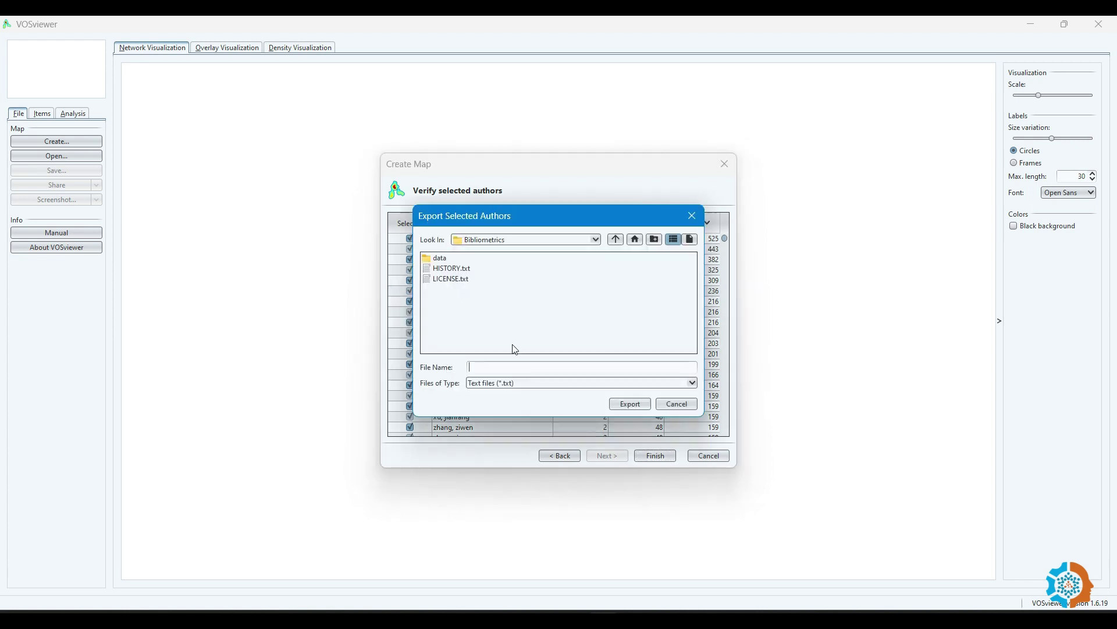
left_click(486, 365)
type("A")
left_click(630, 404)
Return to the analysis choice, switch the unit to organizations, and list 1000 organizations with a minimum of 1 document.
left_click(566, 456)
left_click(571, 457)
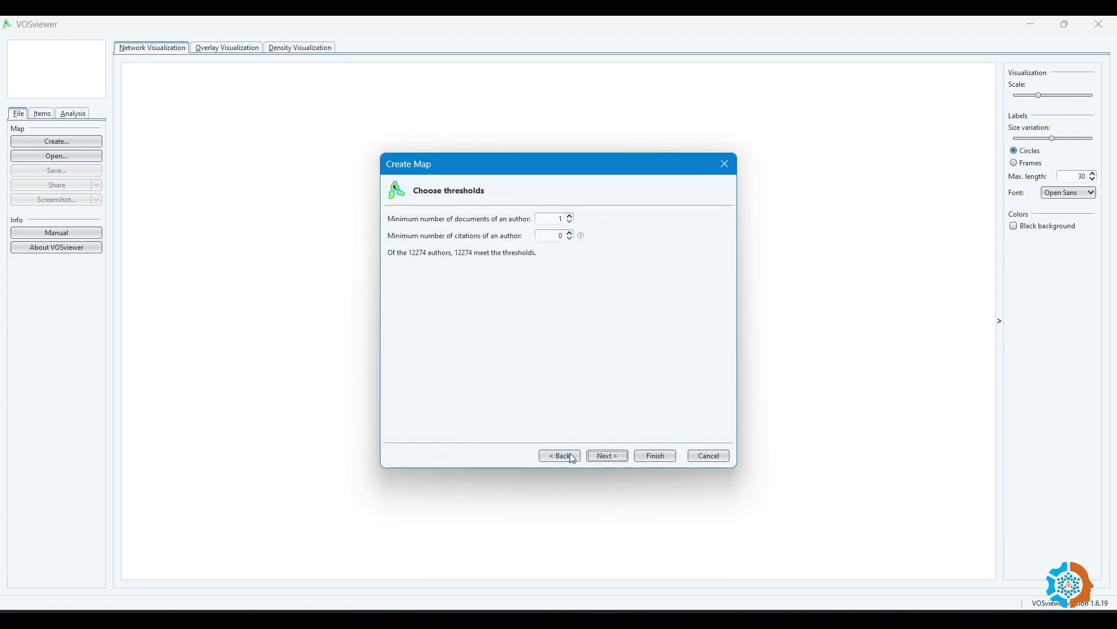
left_click(573, 458)
left_click(599, 264)
left_click(604, 458)
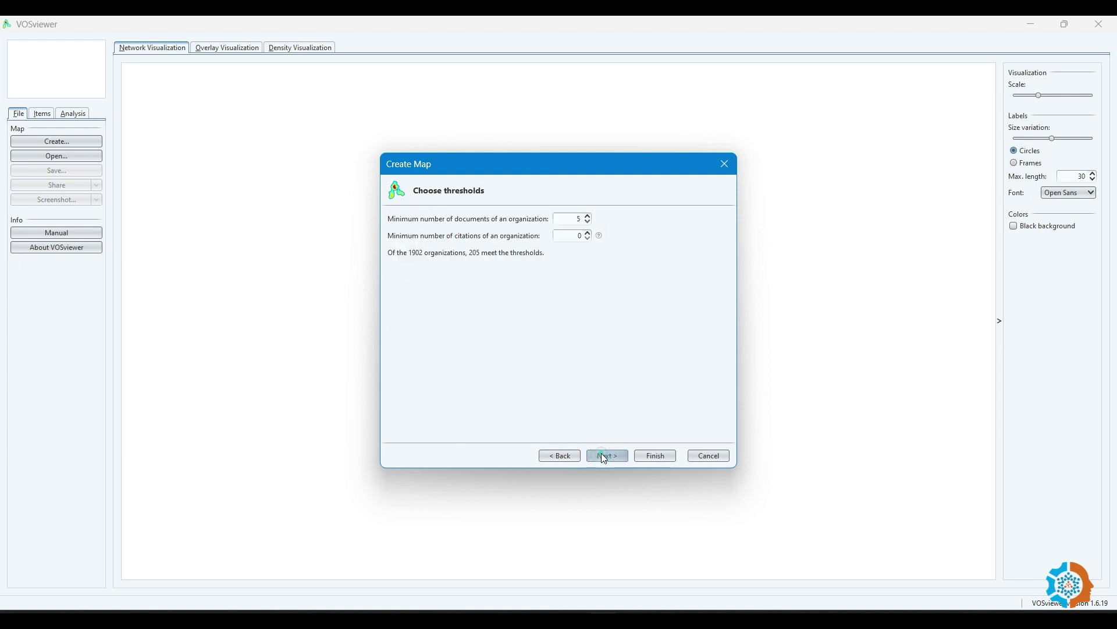
left_click(588, 222)
left_click(605, 457)
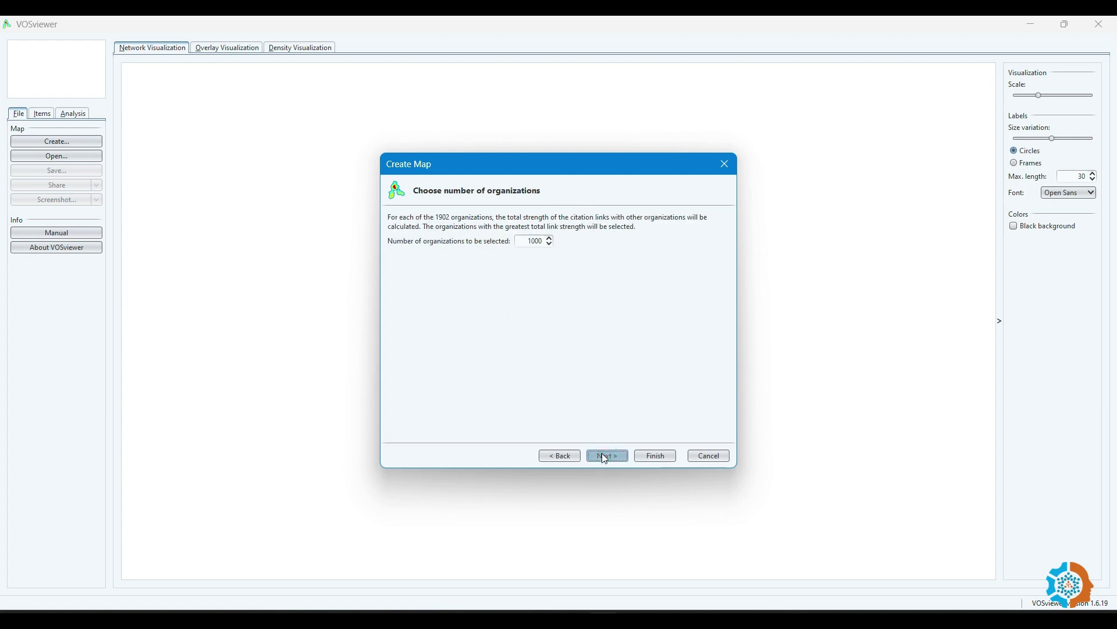
left_click(605, 457)
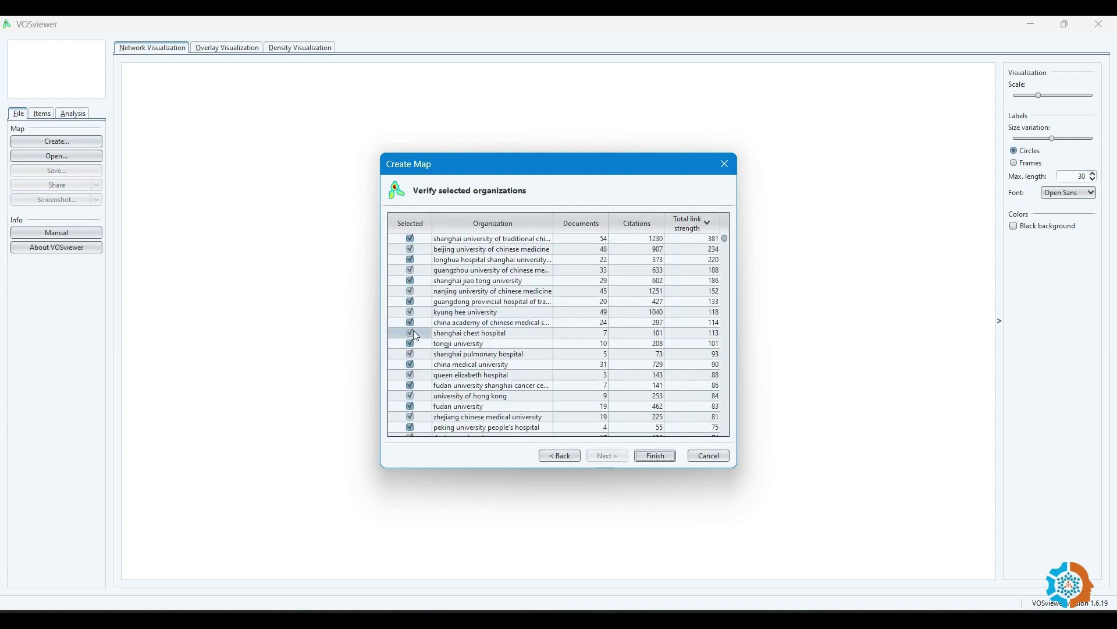
Export the selected organizations to the Bibliometrics folder as Organizations.txt.
right_click(392, 317)
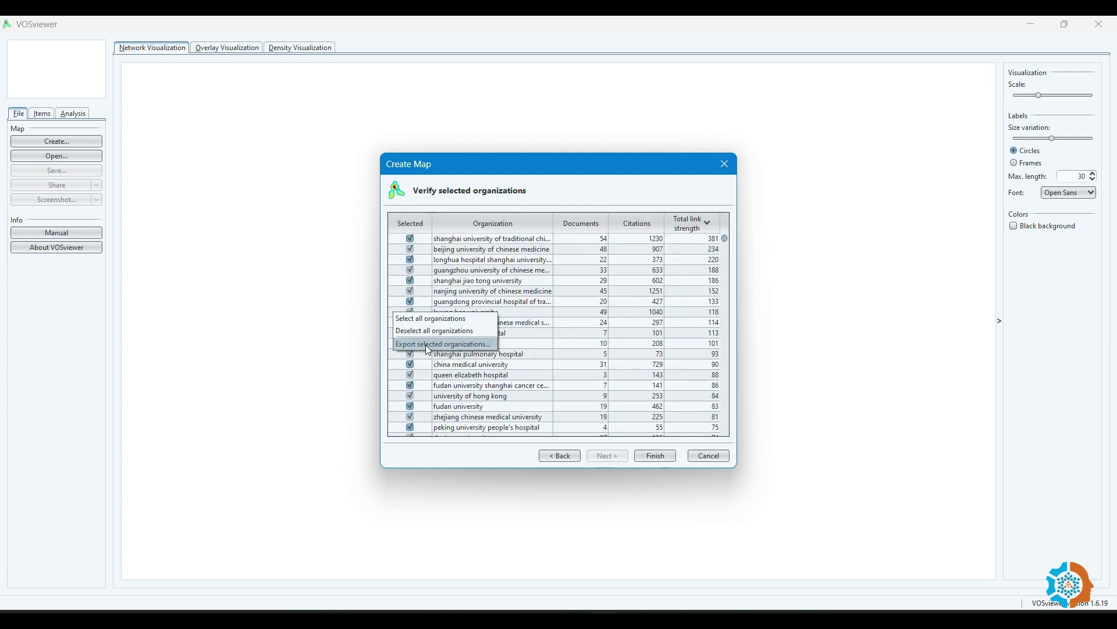
left_click(428, 345)
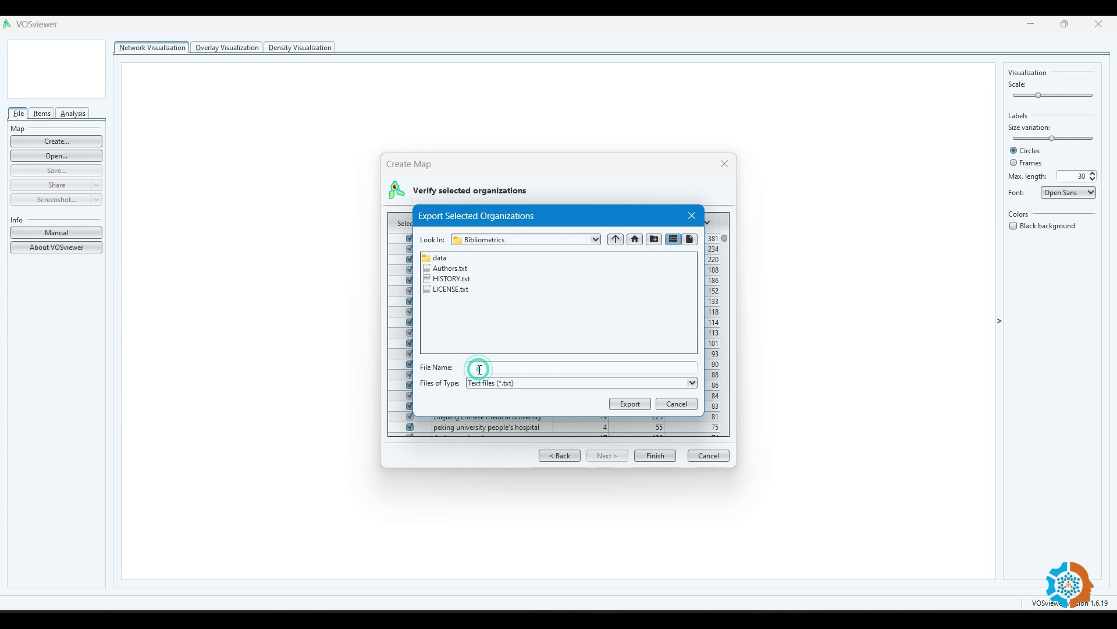
type("organizations")
left_click(634, 403)
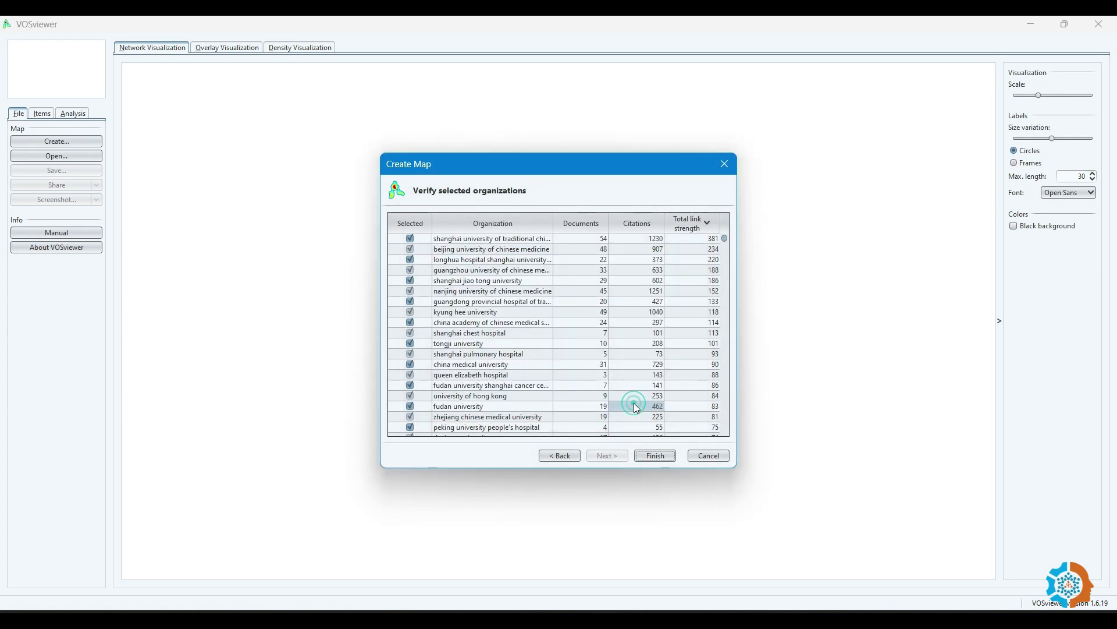
Return to the analysis choice, switch the unit to countries, and list the countries with a minimum of 1 document.
left_click(563, 457)
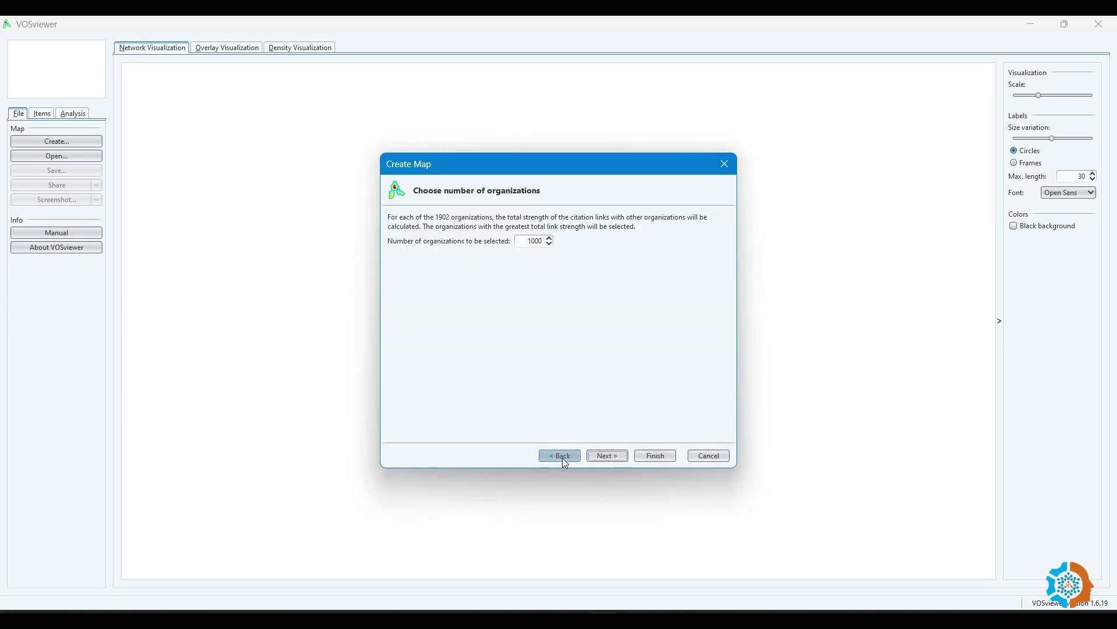
left_click(562, 457)
left_click(576, 280)
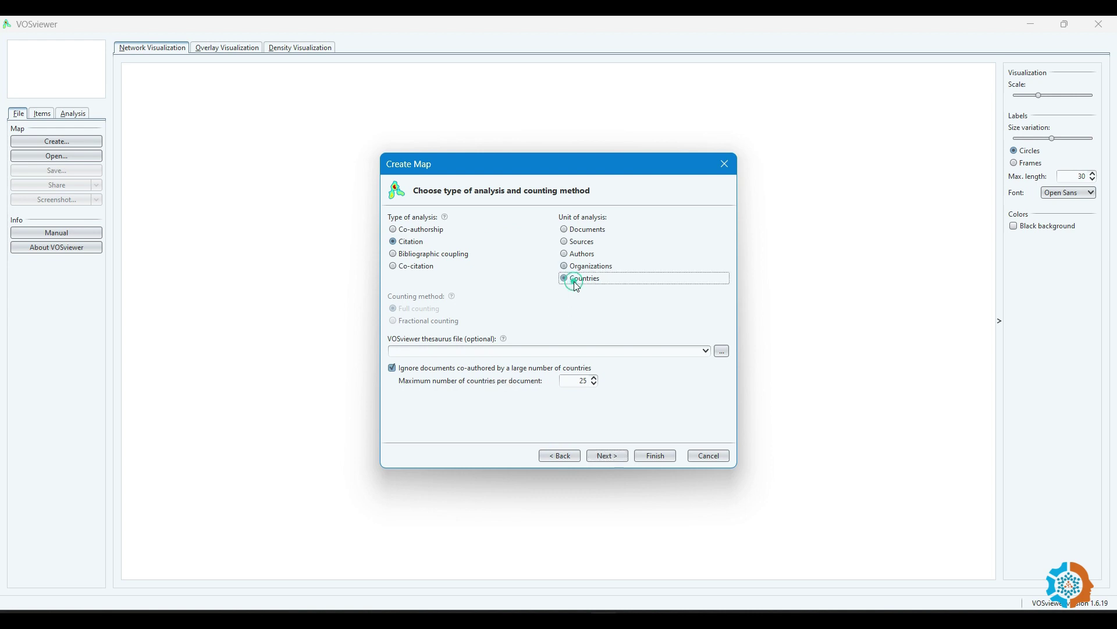
left_click(605, 455)
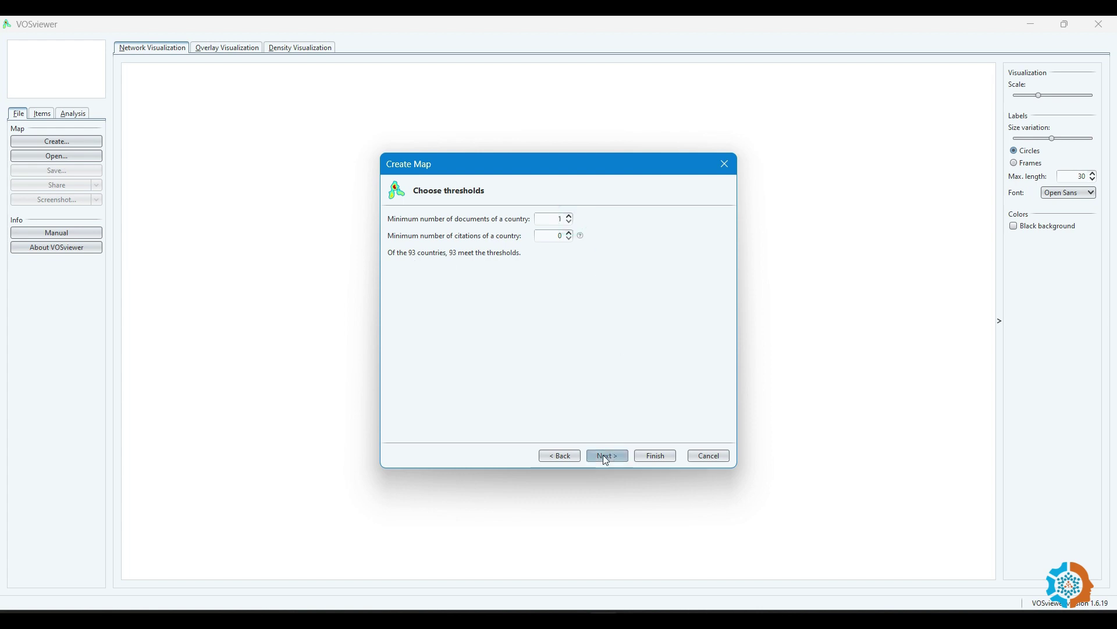
left_click(605, 456)
left_click(605, 456)
Export the selected countries to the Bibliometrics folder as Countries.txt.
right_click(397, 295)
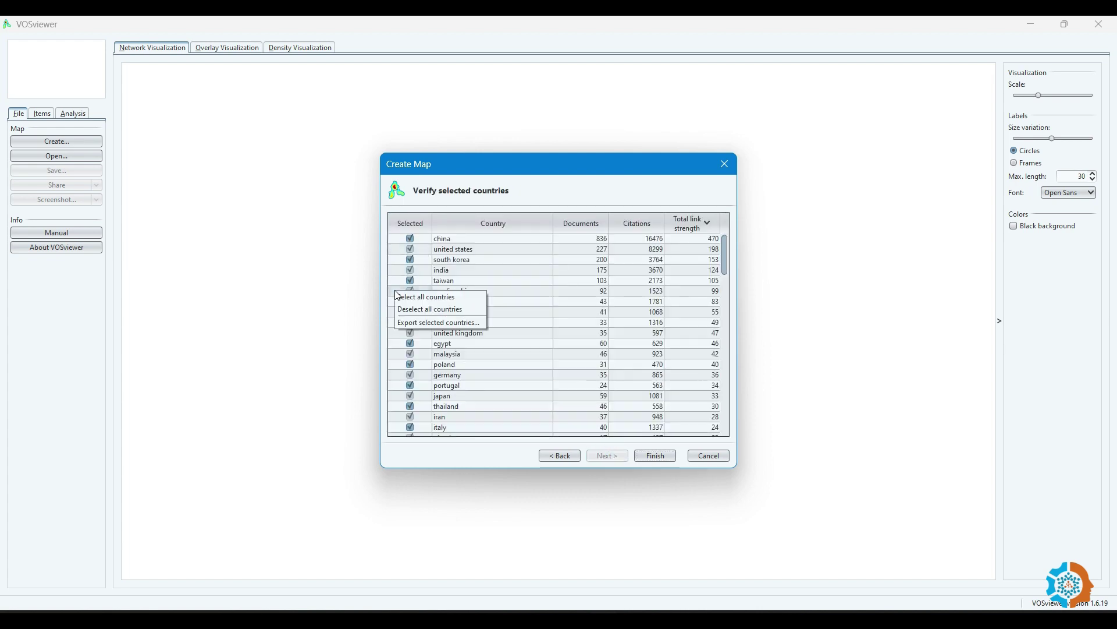
left_click(441, 325)
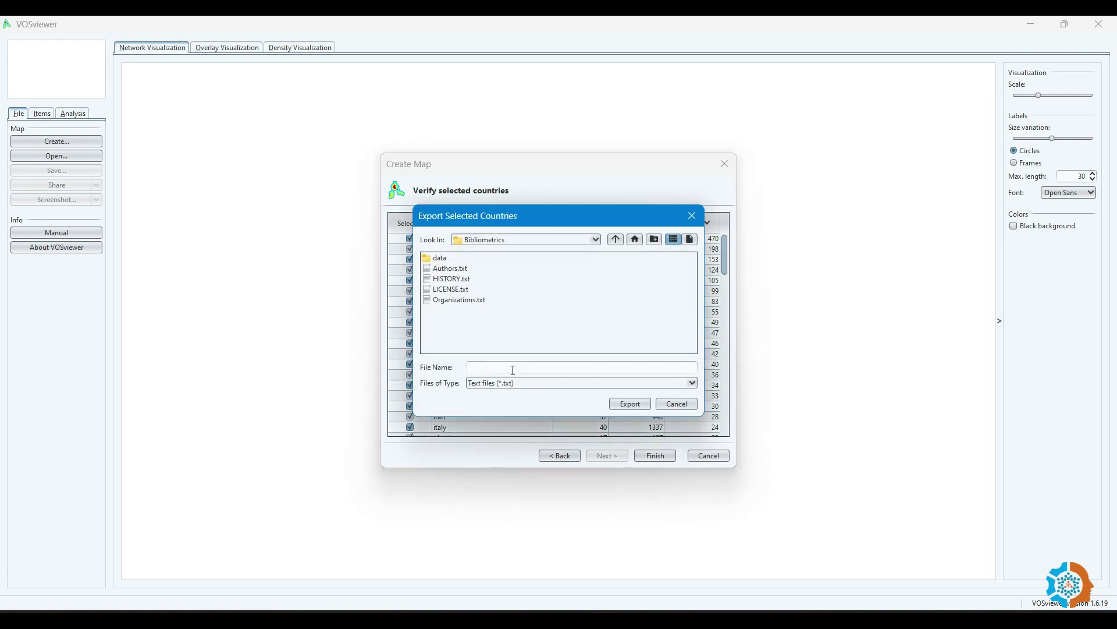
type("Countries")
left_click(631, 404)
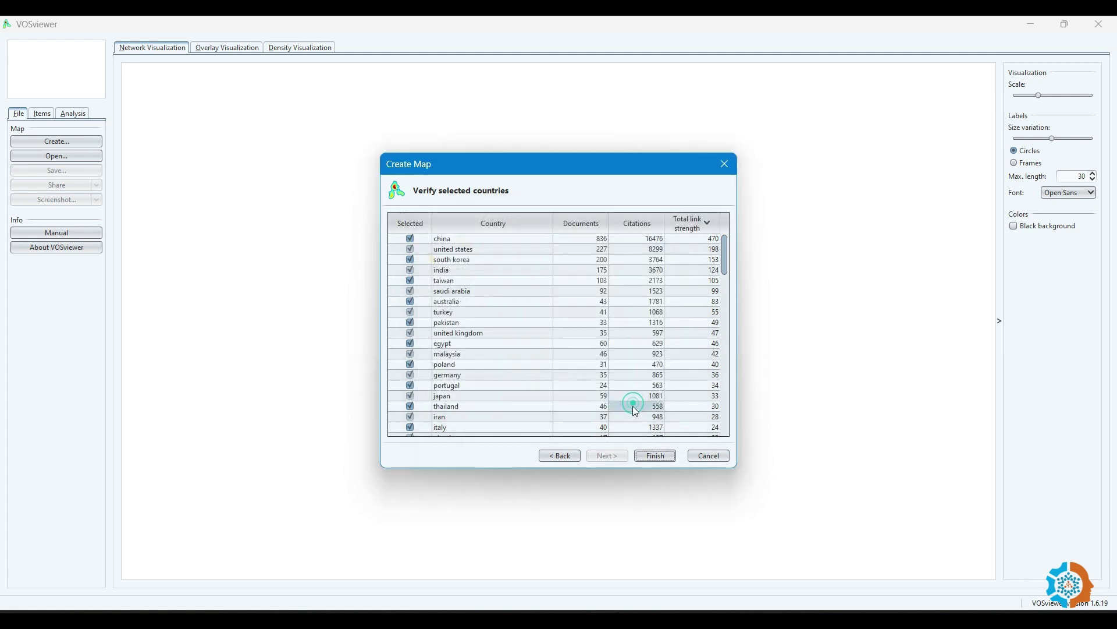
Return to the analysis choice, switch the unit to sources, lower the minimum number of documents of a source, and list the sources.
left_click(566, 457)
left_click(564, 456)
left_click(563, 455)
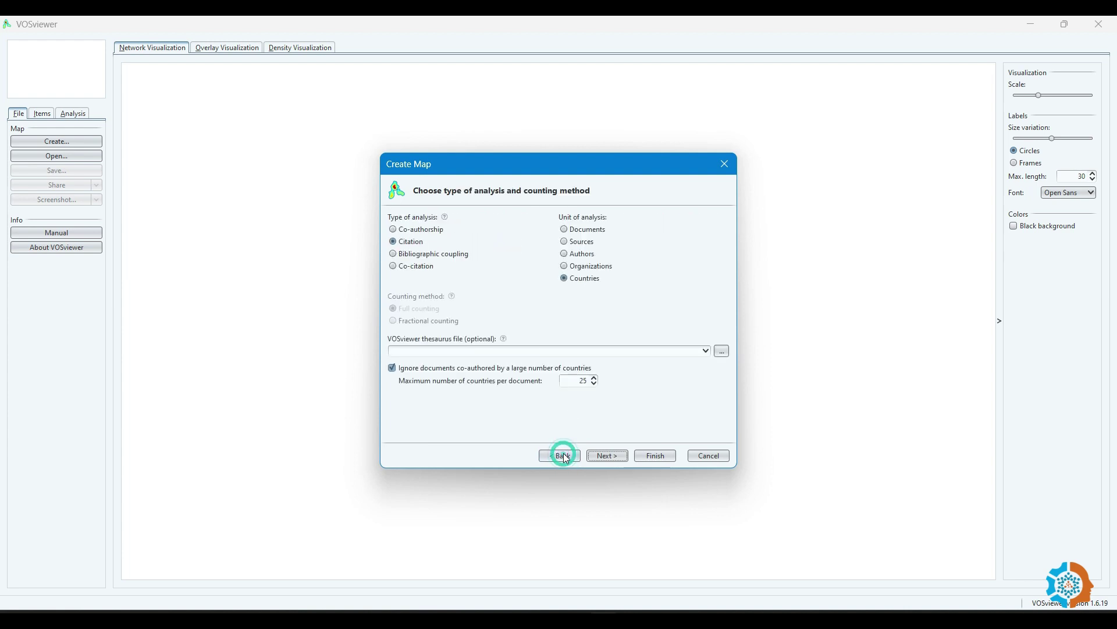
left_click(566, 242)
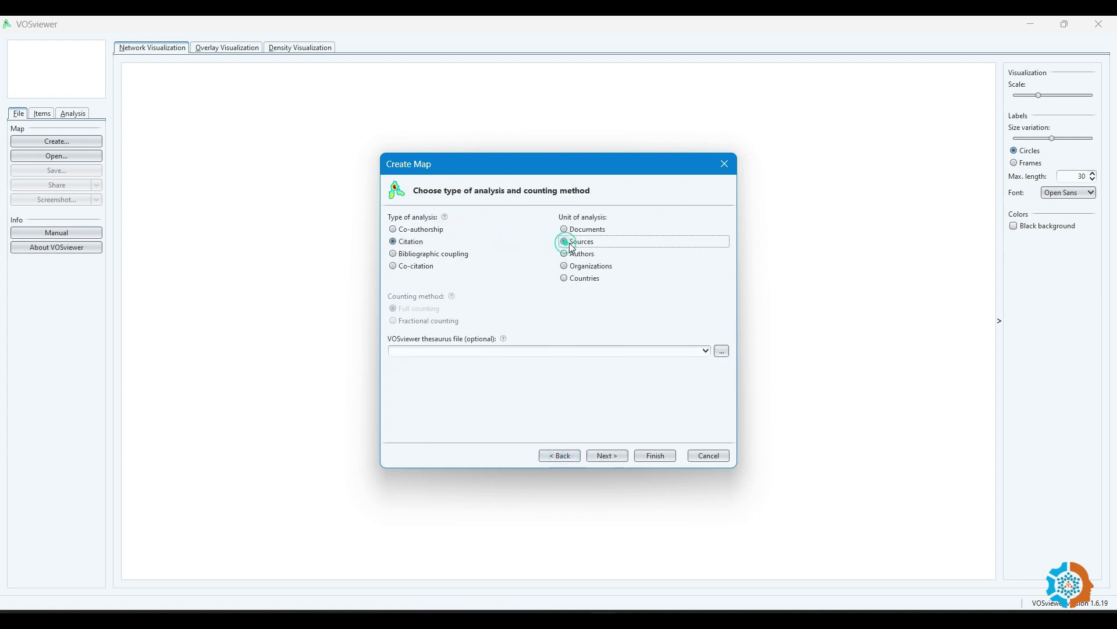
left_click(604, 456)
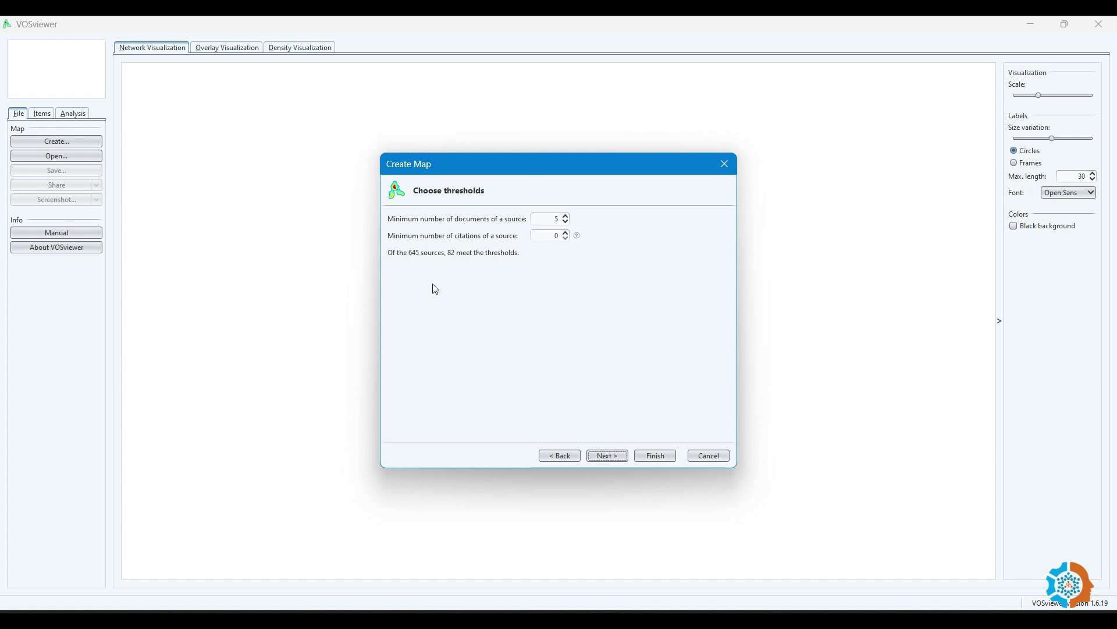
left_click(566, 222)
left_click(603, 458)
left_click(602, 458)
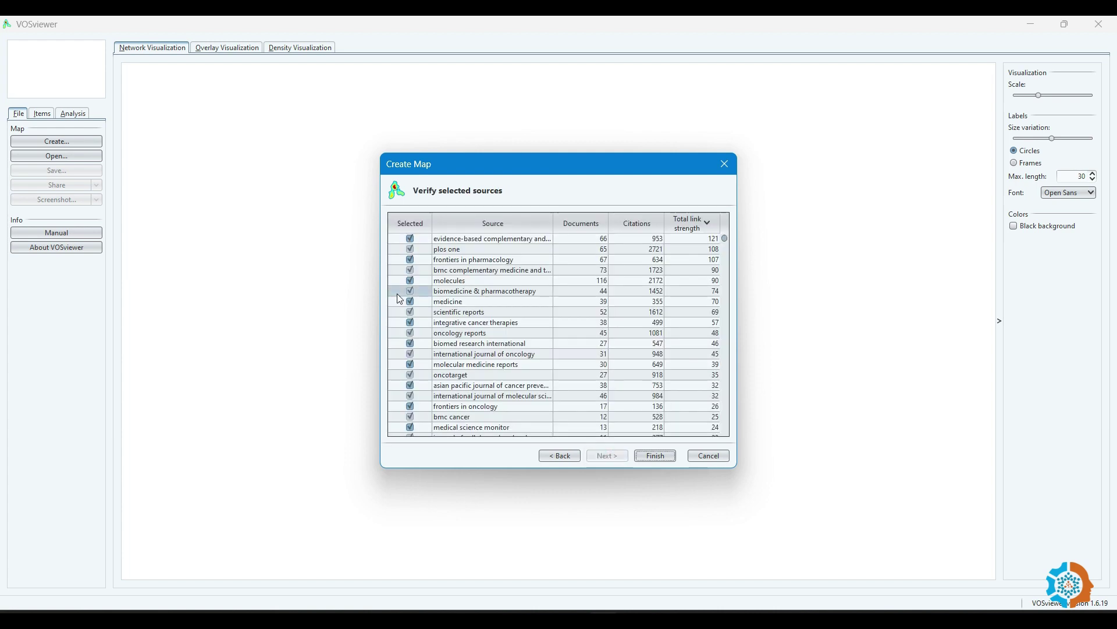
Export the selected sources to the Bibliometrics folder as Journals.txt and cancel the map creation.
right_click(400, 299)
left_click(426, 327)
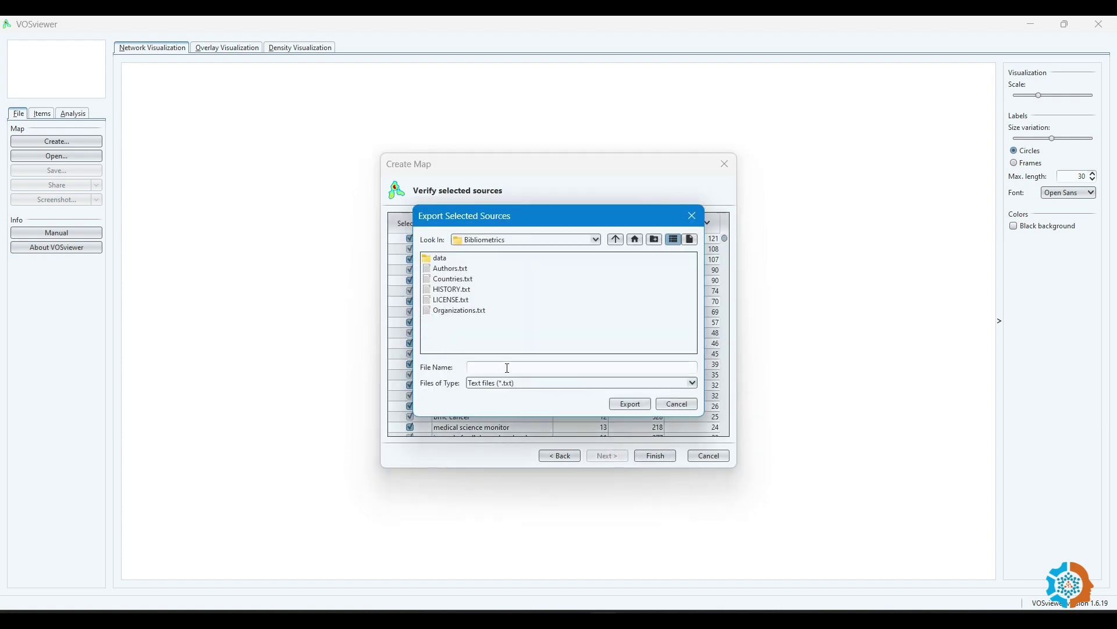
left_click(630, 403)
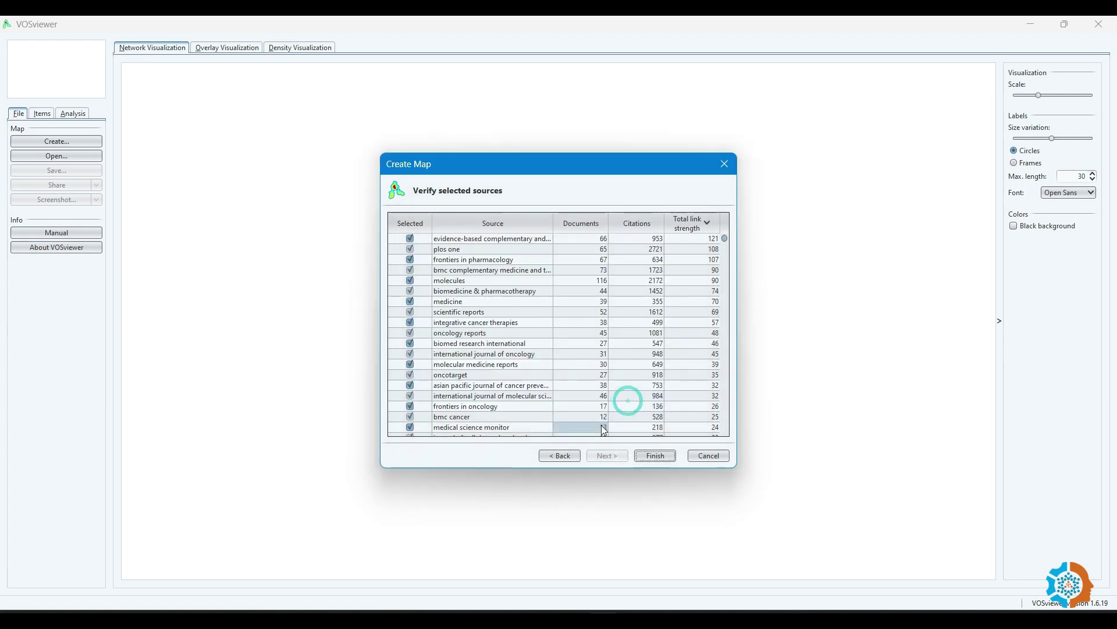
left_click(709, 456)
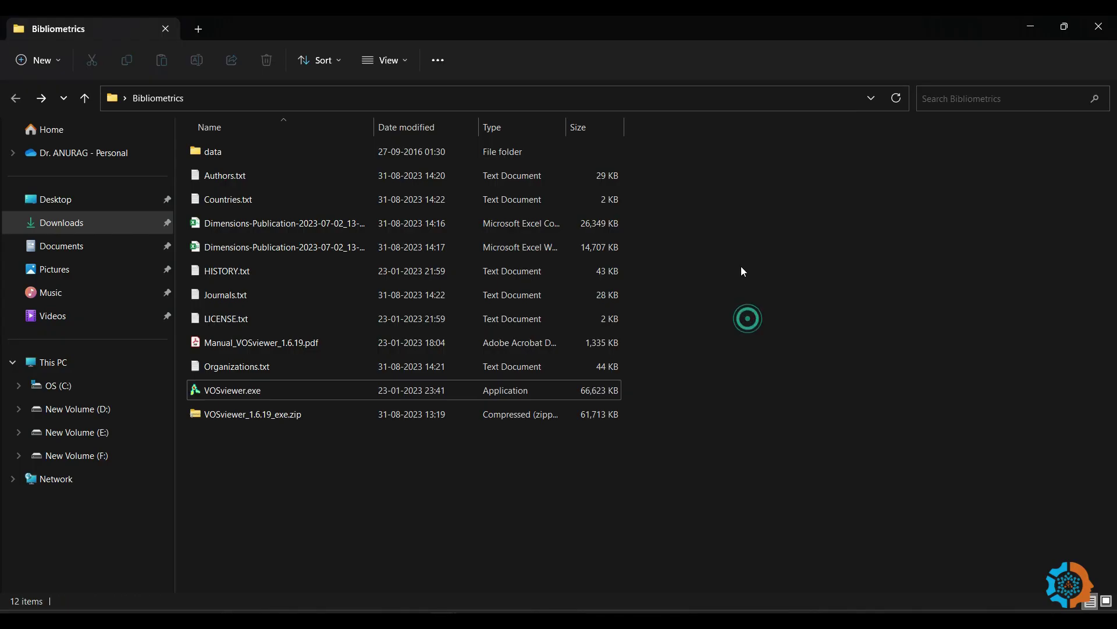
Sort the files of the Bibliometrics folder in File Explorer by date modified.
right_click(741, 266)
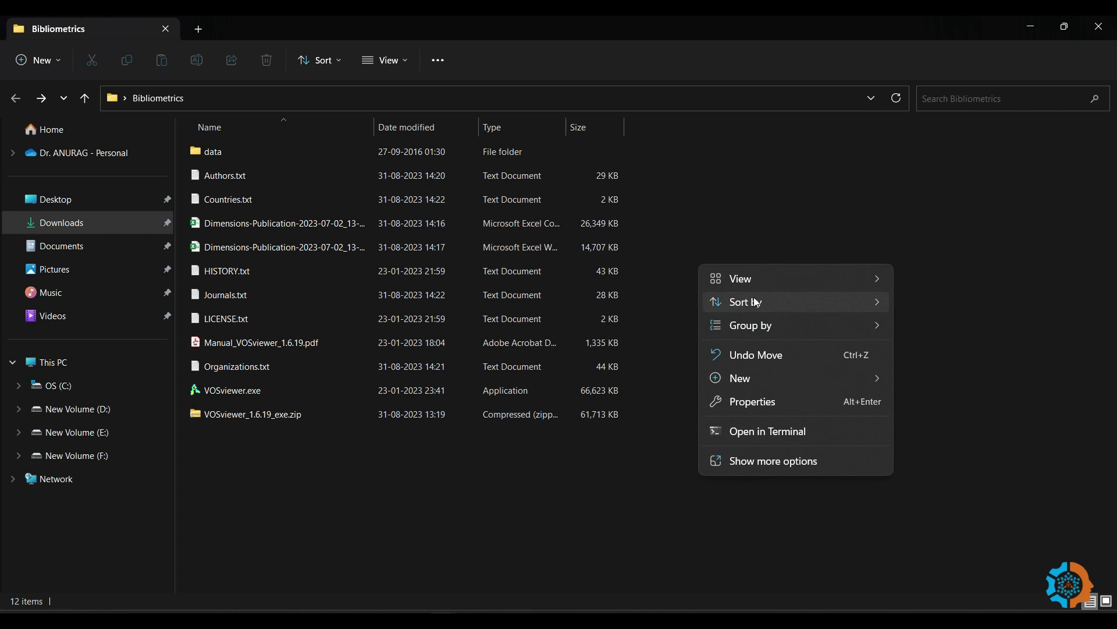
mouse_move(754, 301)
left_click(955, 327)
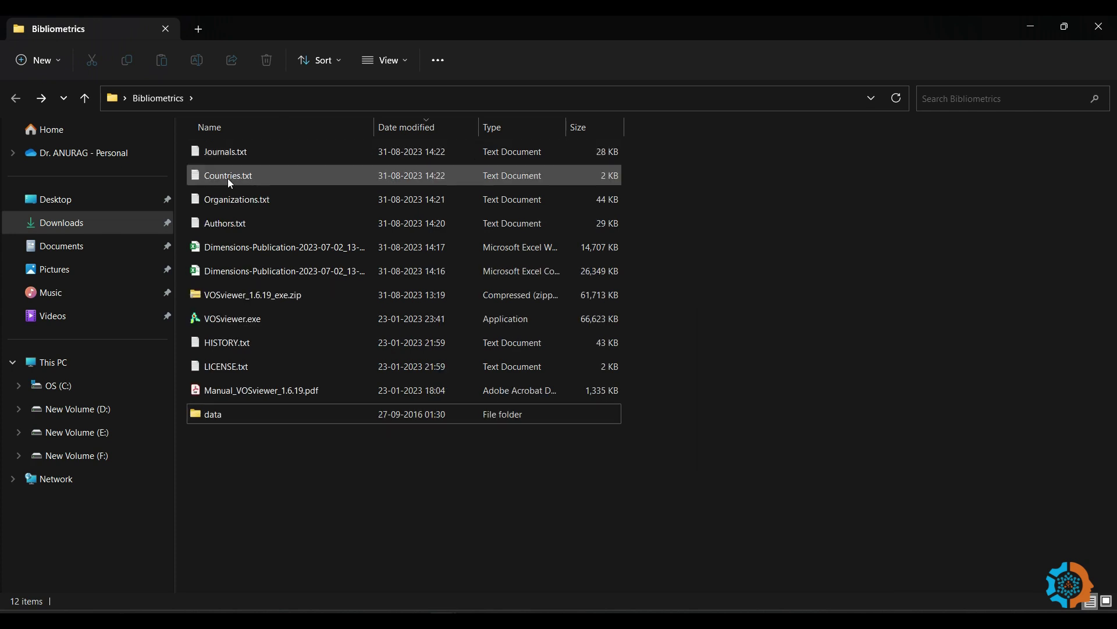
Open Authors.txt from the Bibliometrics folder in Notepad and copy its whole content.
double_click(264, 225)
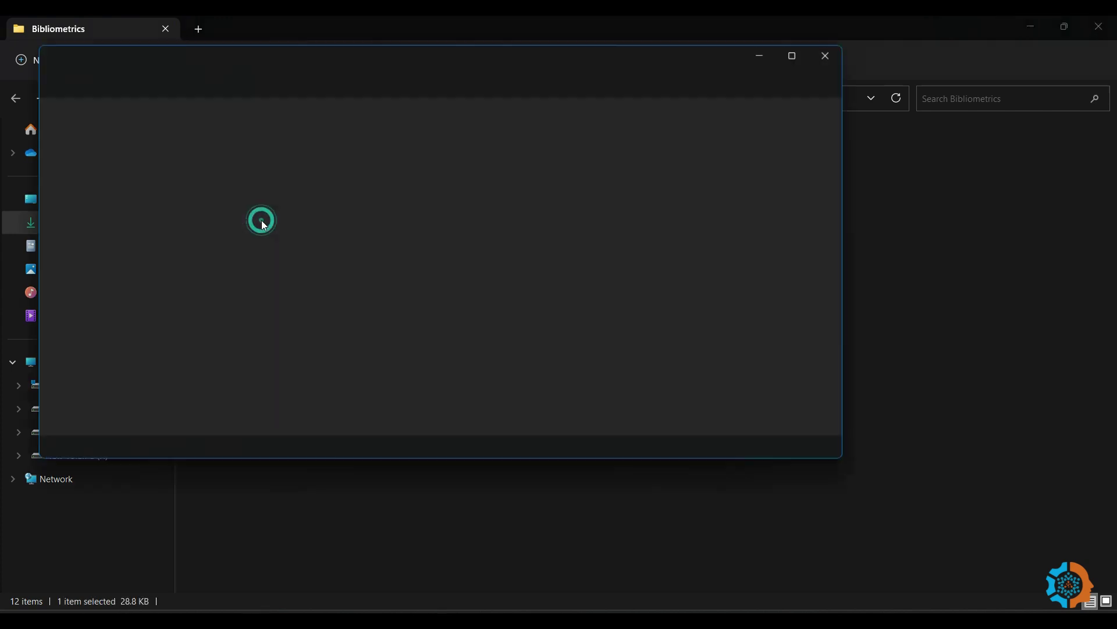
left_click(309, 245)
key("ctrl+a")
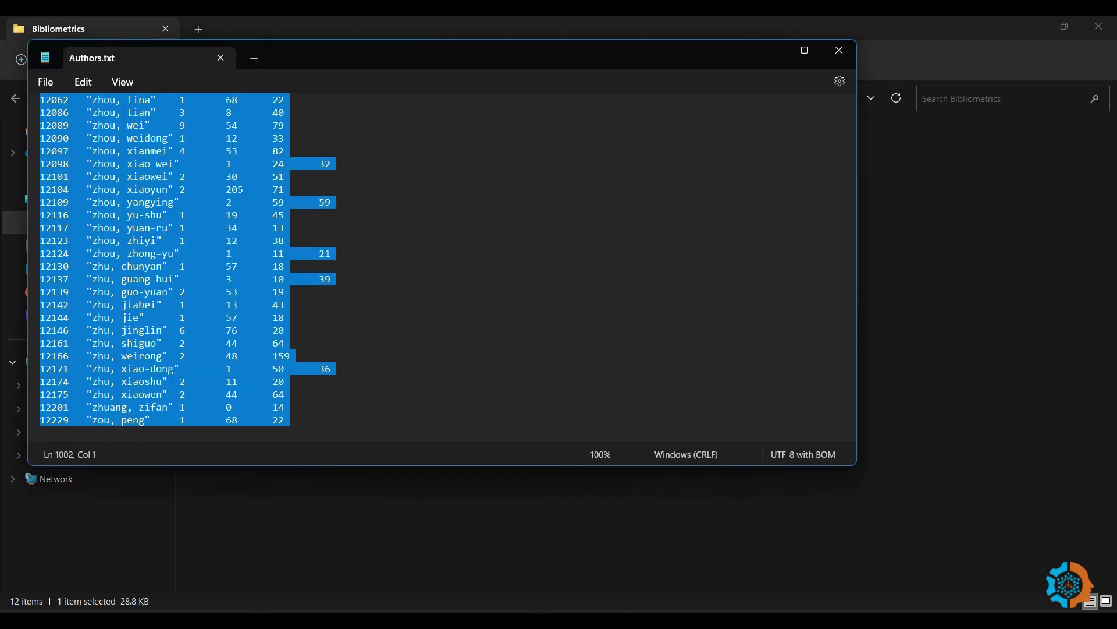
In the Excel workbook, paste the author list at A1 of the Potential Authors sheet, ahead of the Rank heading, and widen the documents column.
key("alt+Tab")
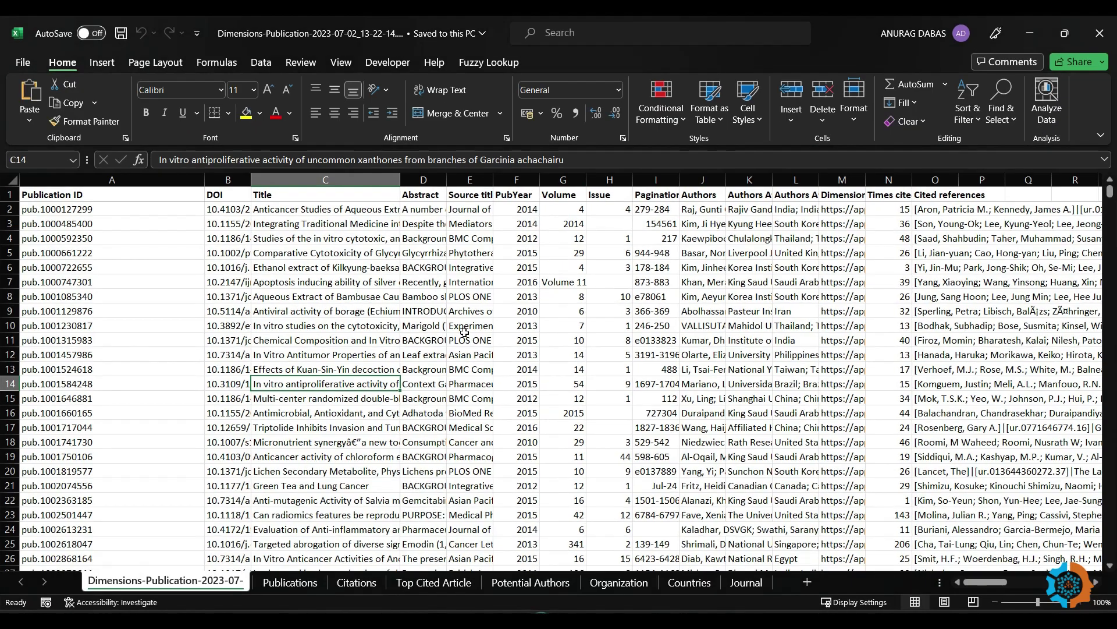
left_click(512, 585)
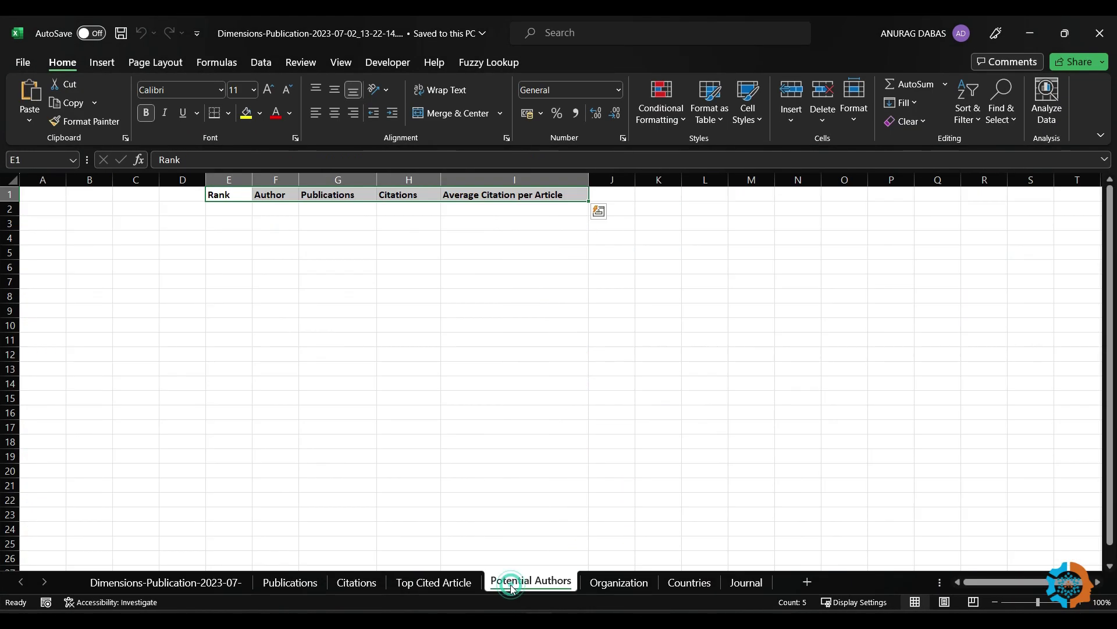
left_click(43, 198)
key("ctrl+v")
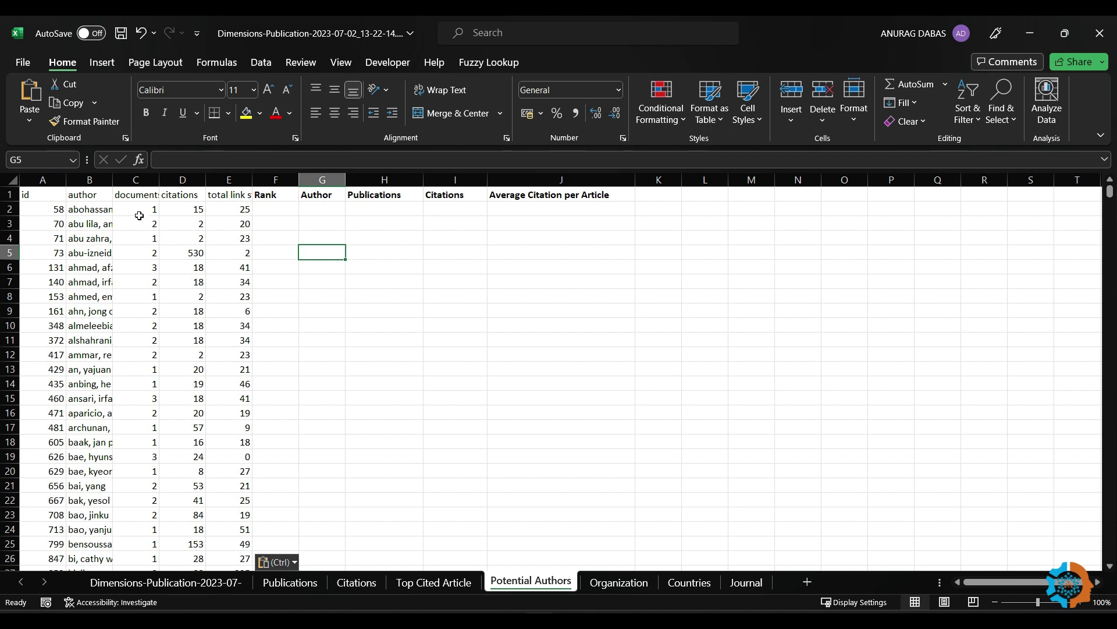
left_click_drag(159, 182, 181, 182)
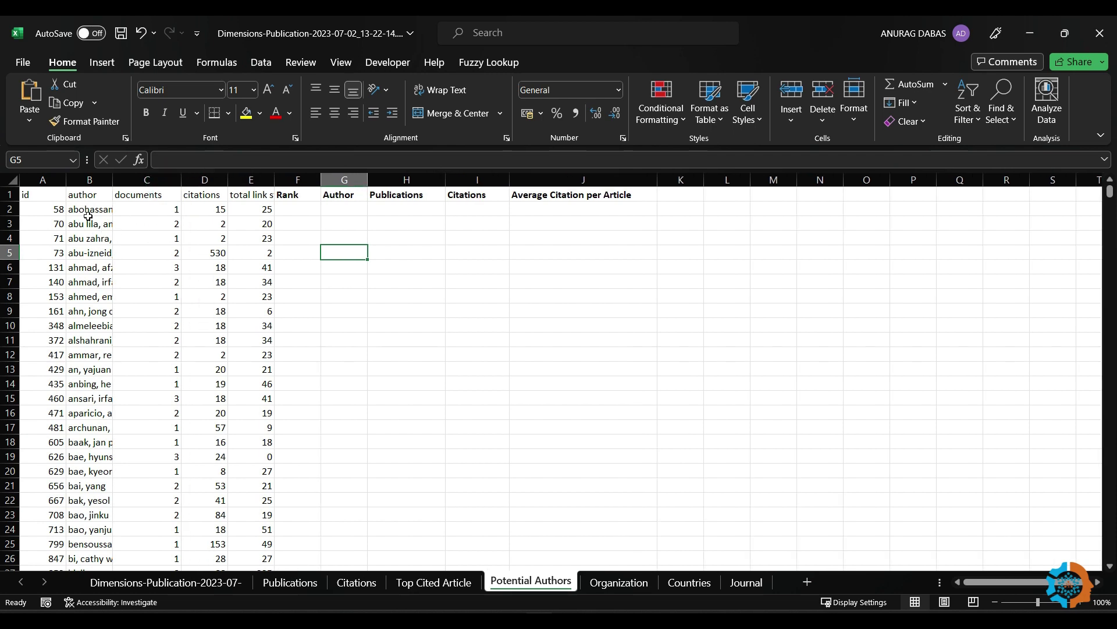
Widen the author column and sort the author list by documents from largest to smallest, expanding the selection to adjacent data.
left_click_drag(113, 185, 145, 185)
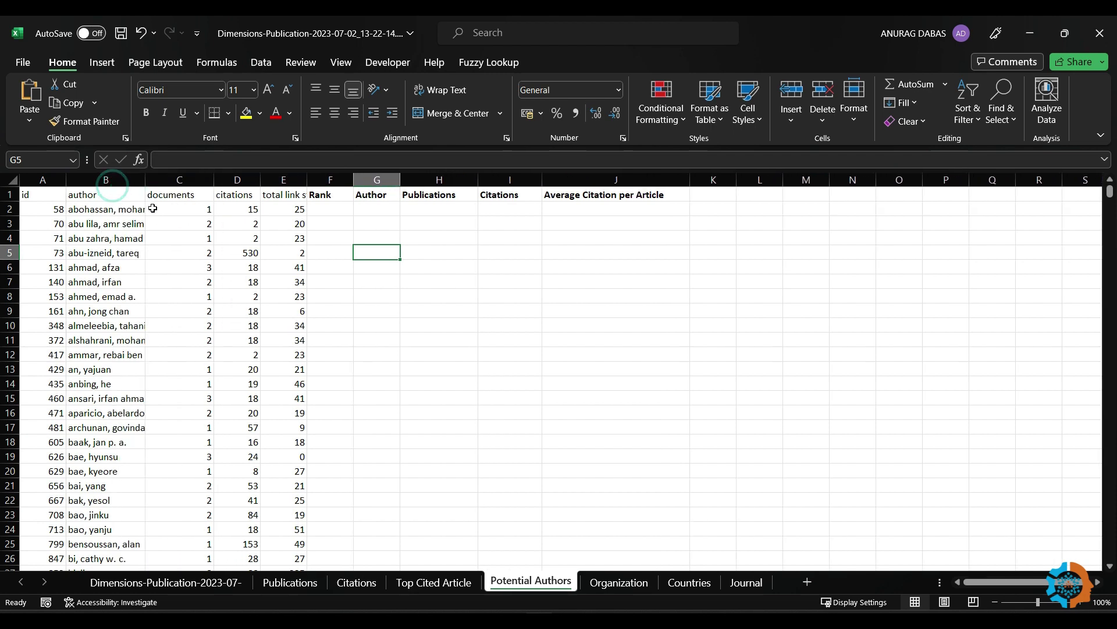
left_click(189, 209)
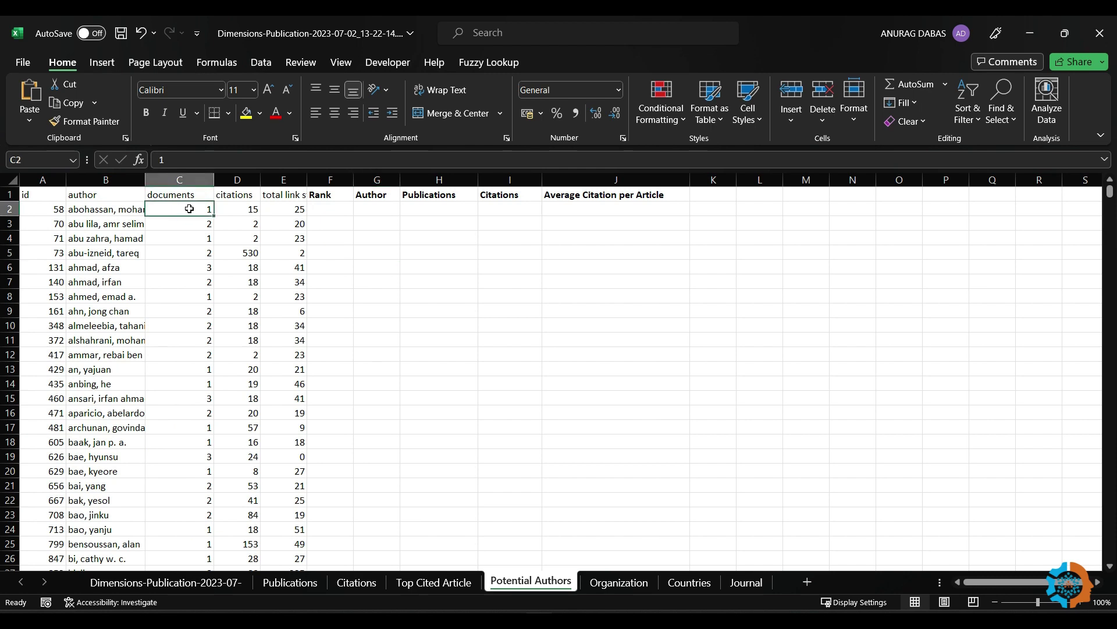
key("ctrl+shift+Down")
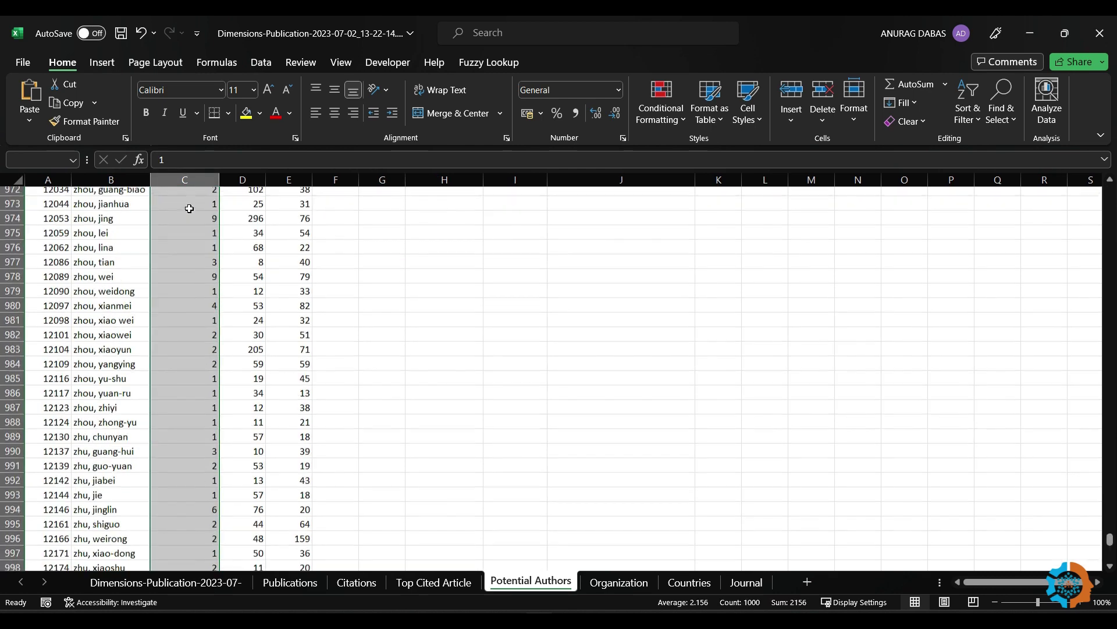
left_click(968, 108)
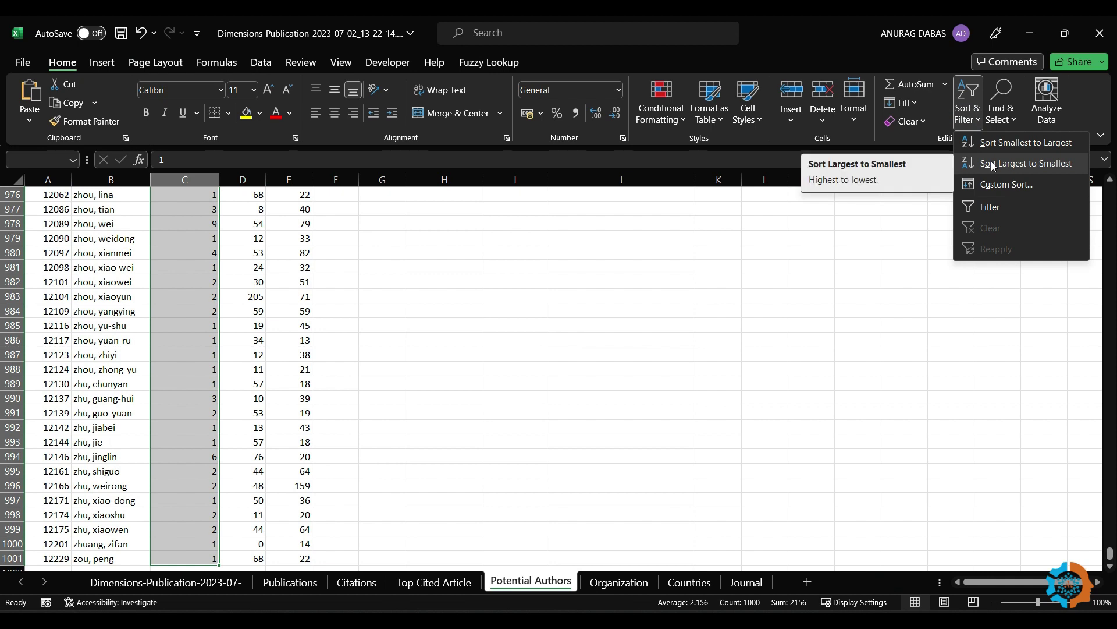
left_click(990, 163)
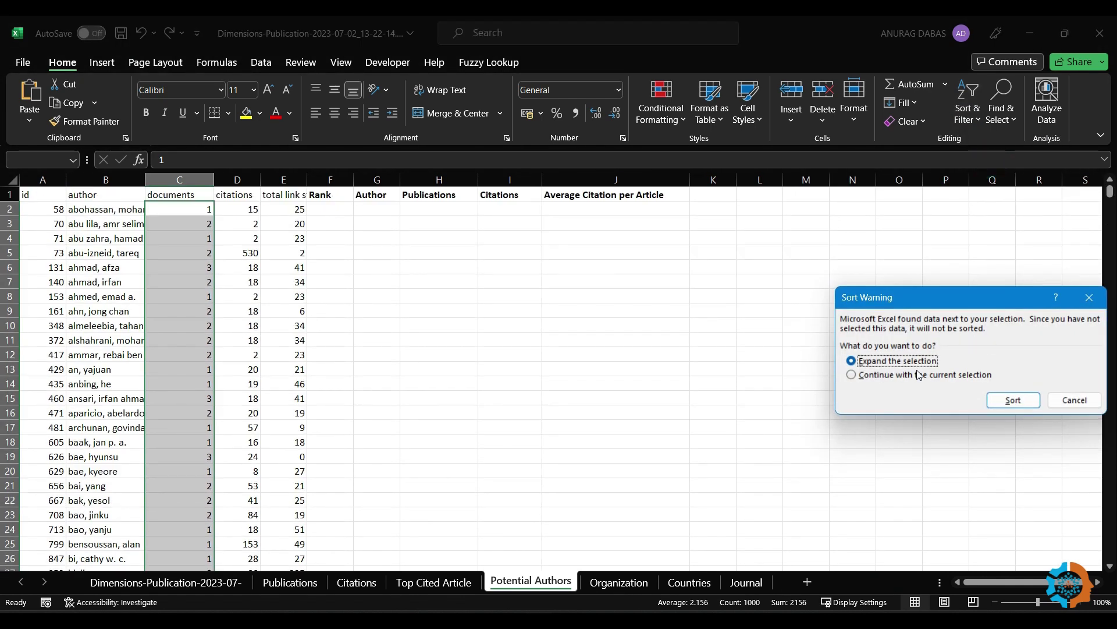
left_click(1013, 400)
left_click(607, 356)
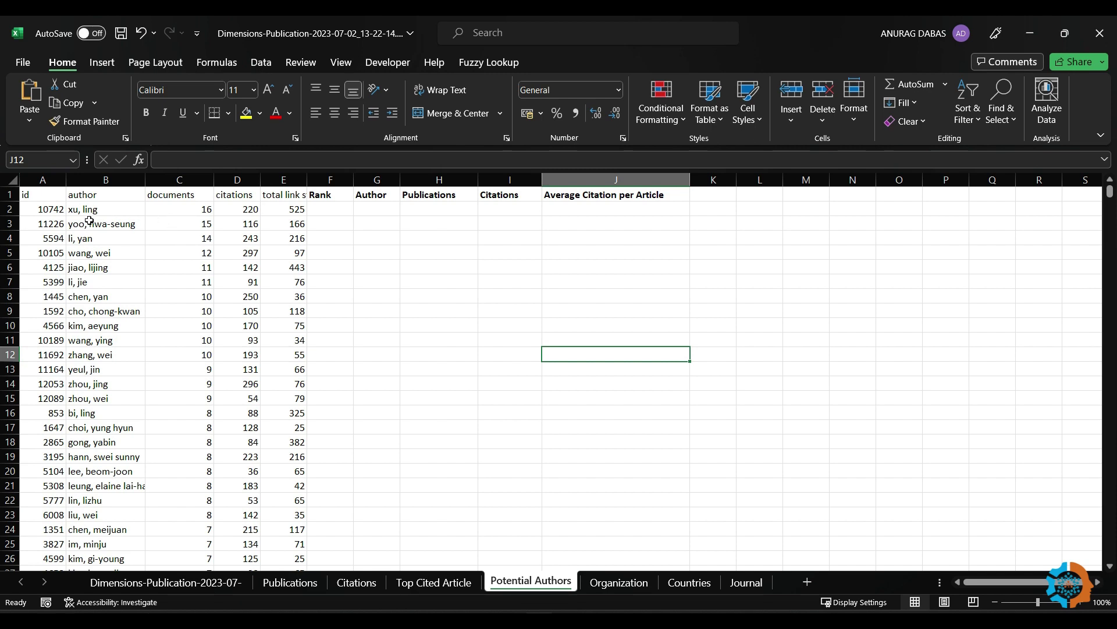
left_click(168, 223)
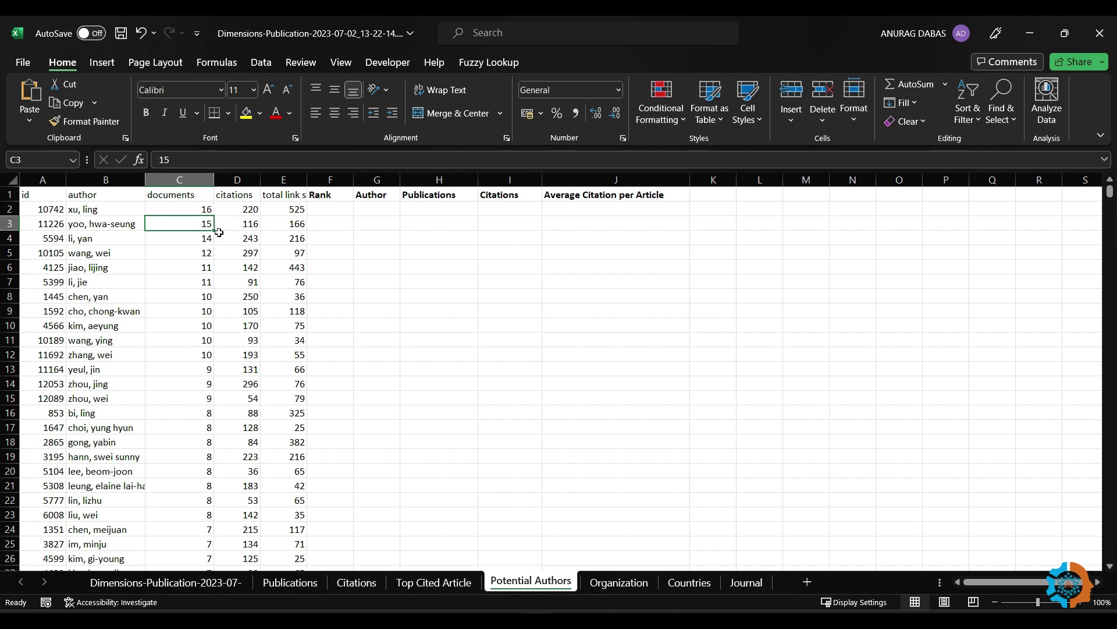
Fill the Rank column with 1 to 10 in F2:F11.
left_click(325, 210)
type("1")
key("Return")
type("2")
left_click_drag(330, 209, 352, 343)
Copy the author, documents and citations of the first ten rows (B2:D11) into the Author, Publications and Citations columns from G2.
left_click_drag(87, 209, 224, 339)
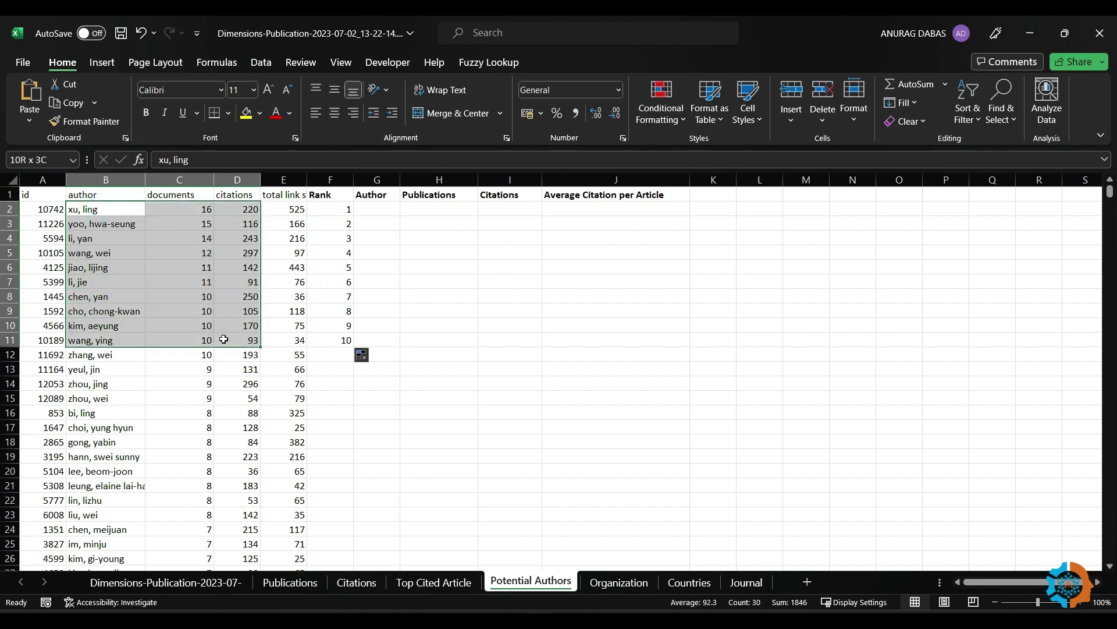
key("ctrl+c")
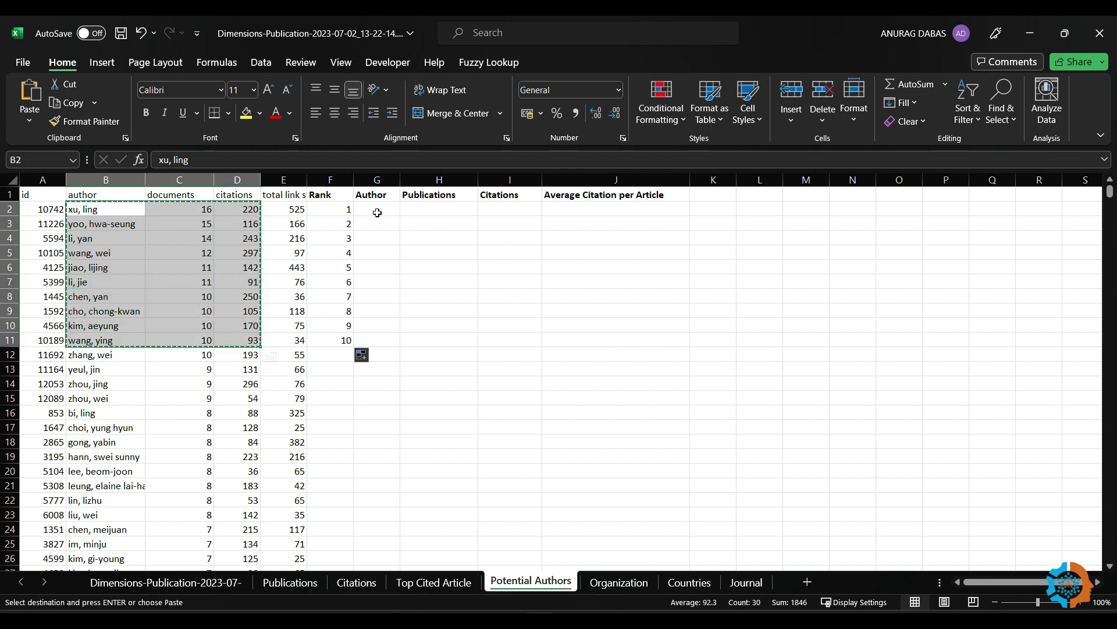
left_click(377, 210)
key("ctrl+v")
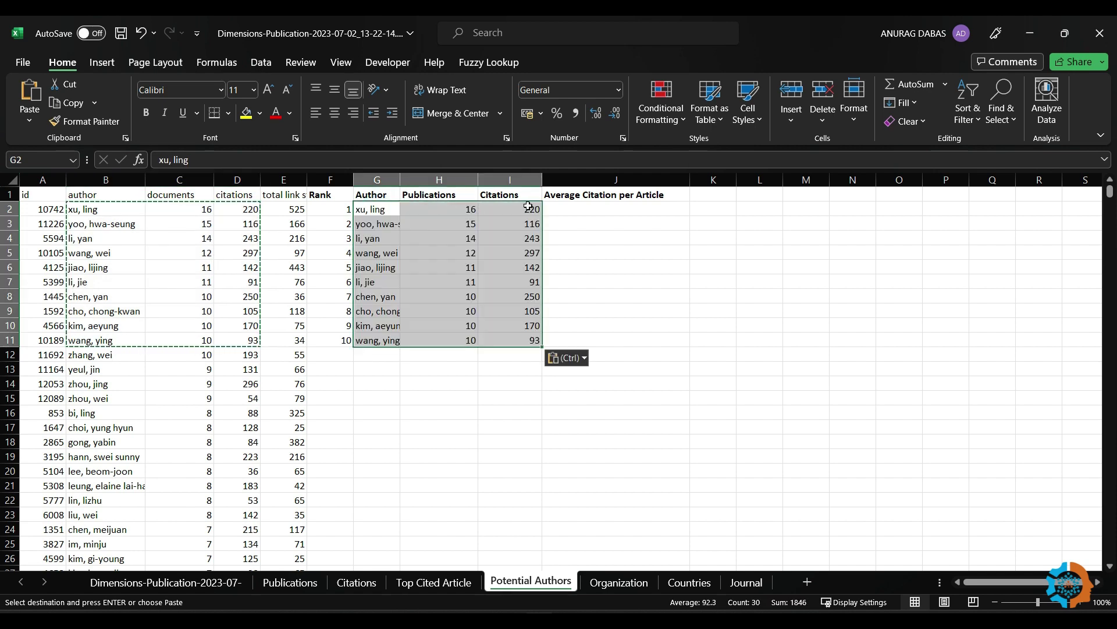
left_click(515, 413)
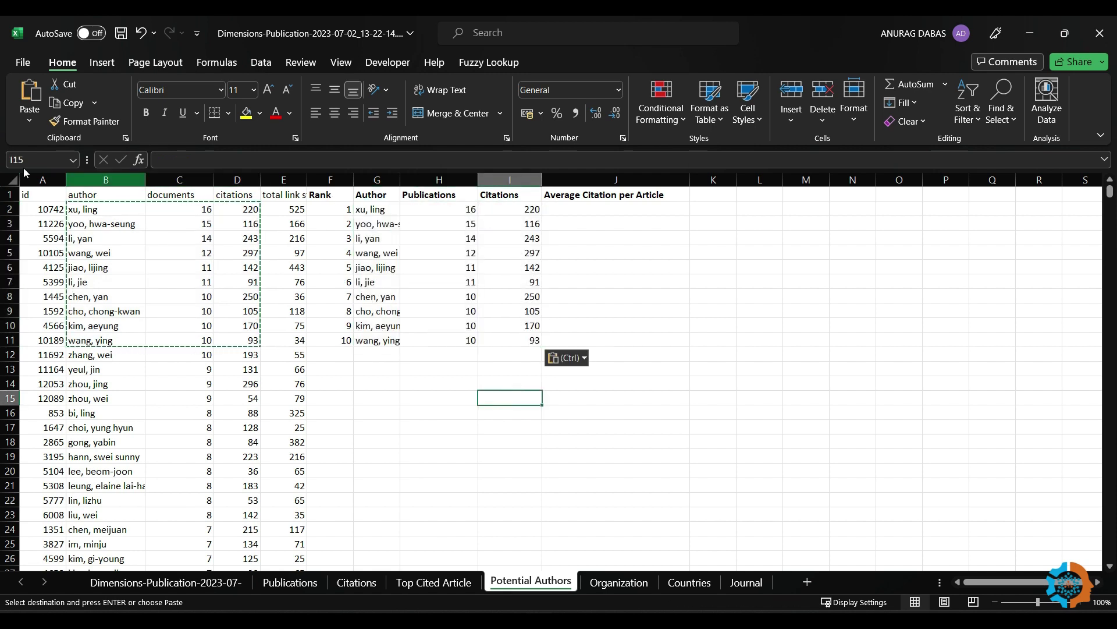
Left-align all cells of the Potential Authors sheet and widen its columns to fit the author names.
left_click(7, 178)
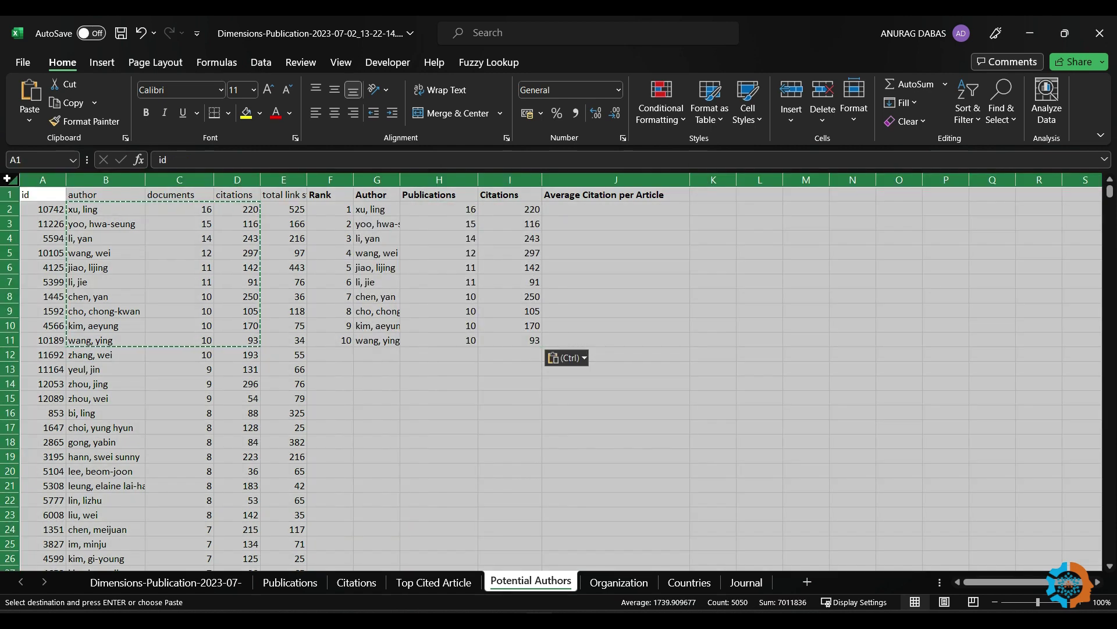
left_click(315, 112)
double_click(361, 182)
Copy the ten ranked author names in G2:G11 to the empty column L, starting at L2.
left_click_drag(518, 209, 524, 338)
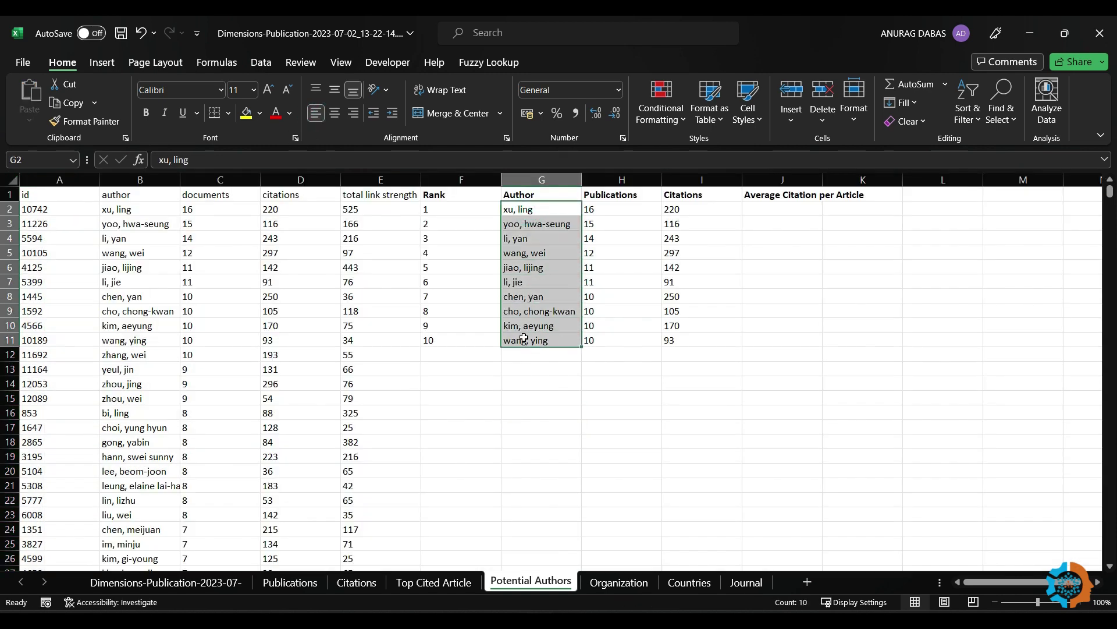
key("ctrl+c")
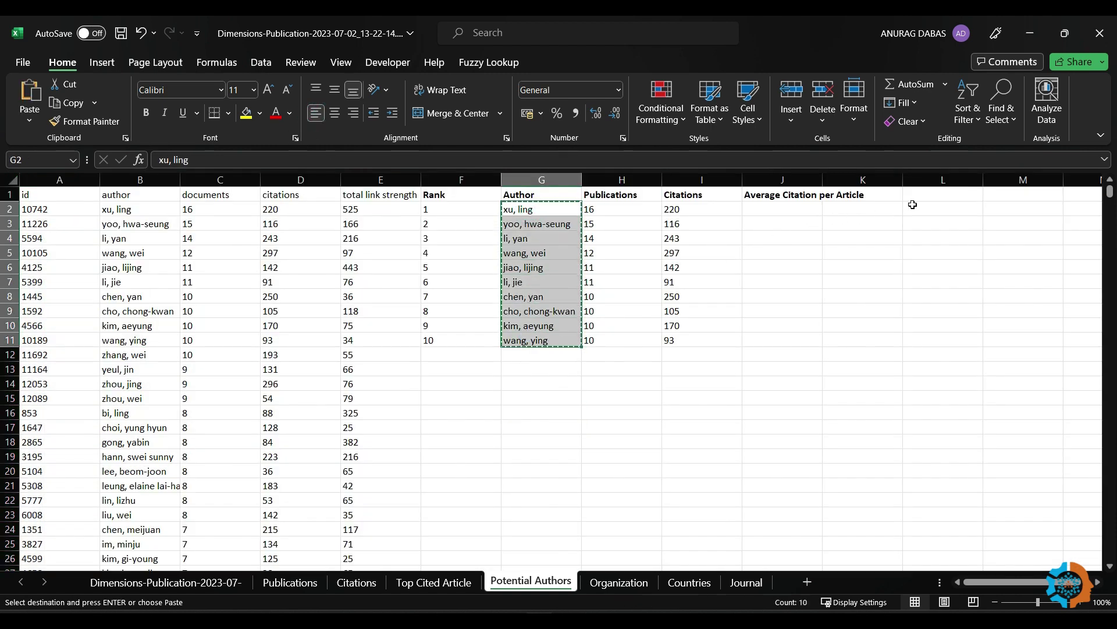
left_click(911, 208)
key("ctrl+v")
Enter the first author's name from L2 in M2 in lowercase, with the given name before the surname and no comma.
left_click(991, 211)
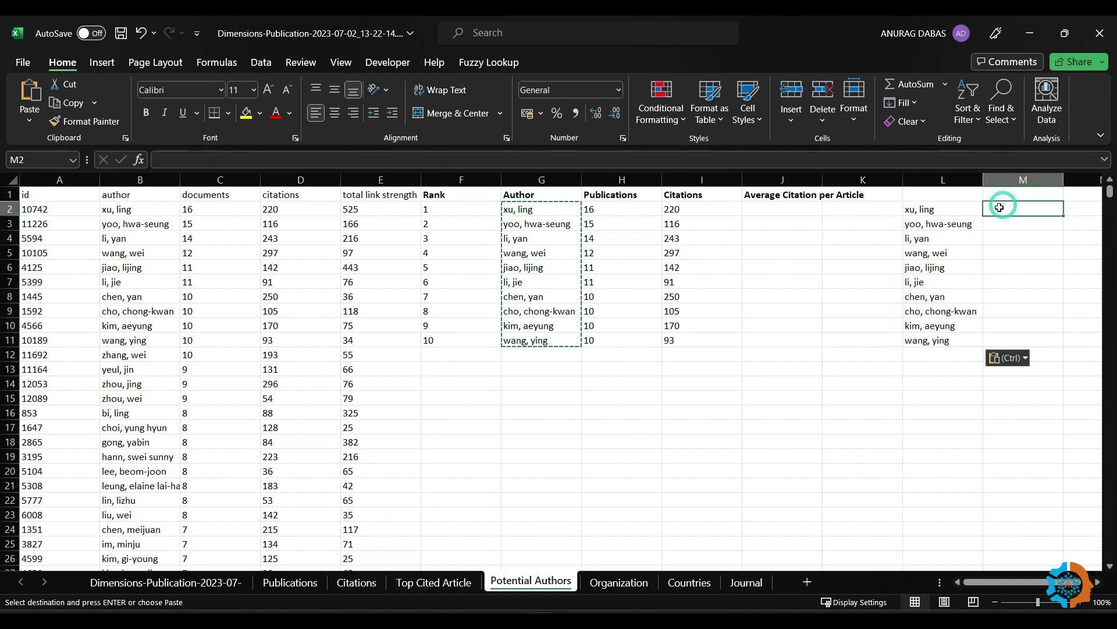
key("Escape")
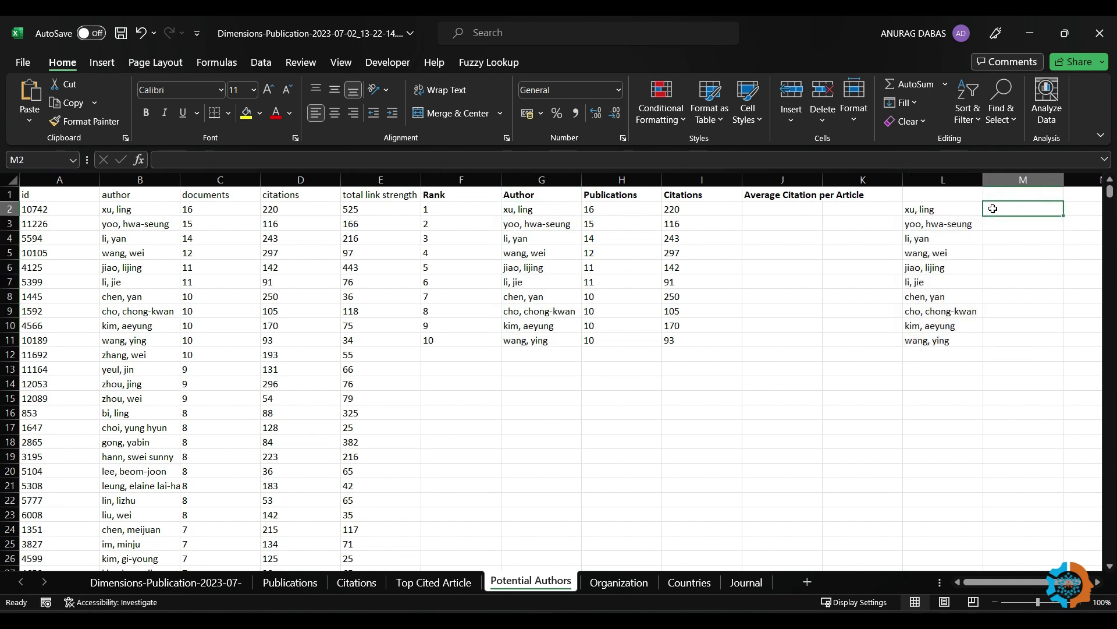
key("ctrl+v")
left_click(915, 210)
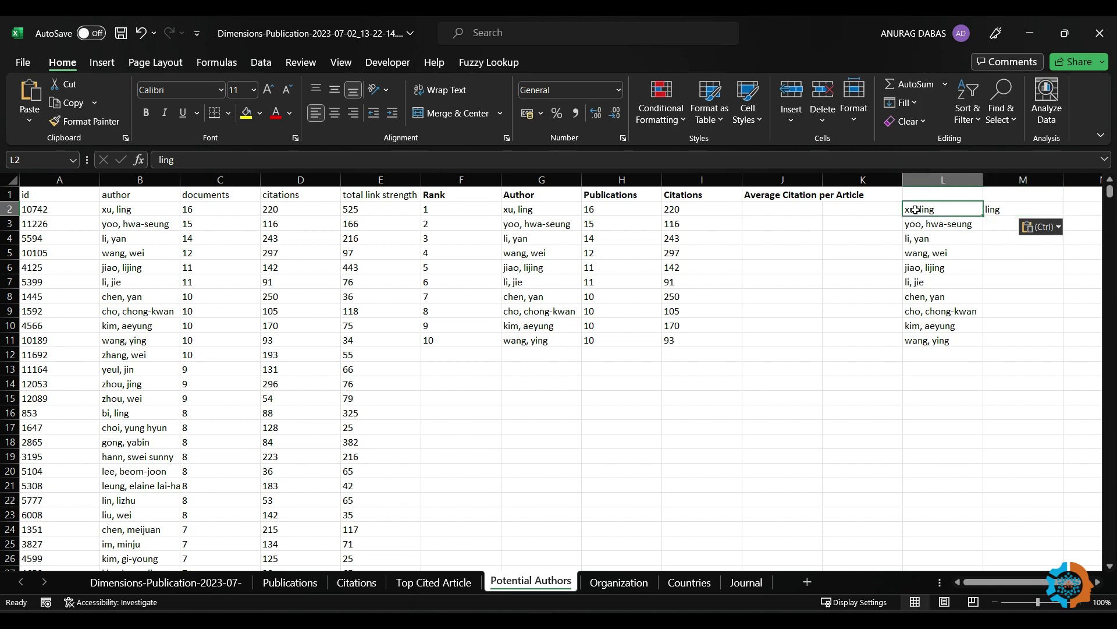
double_click(915, 209)
left_click_drag(916, 210, 898, 212)
key("ctrl+c")
double_click(1020, 211)
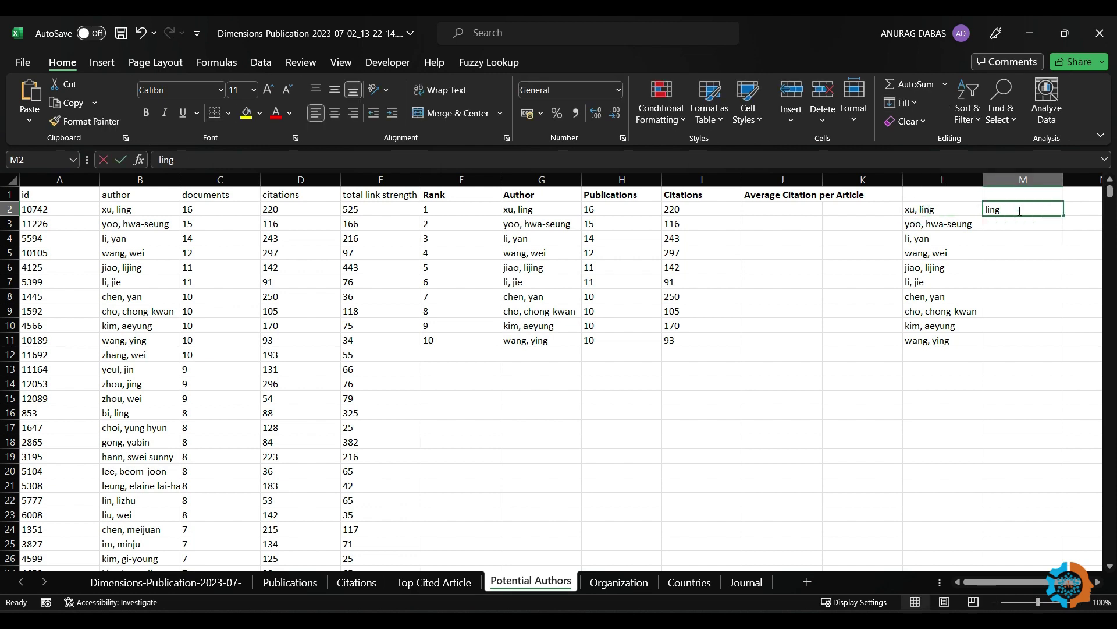
key("ctrl+v")
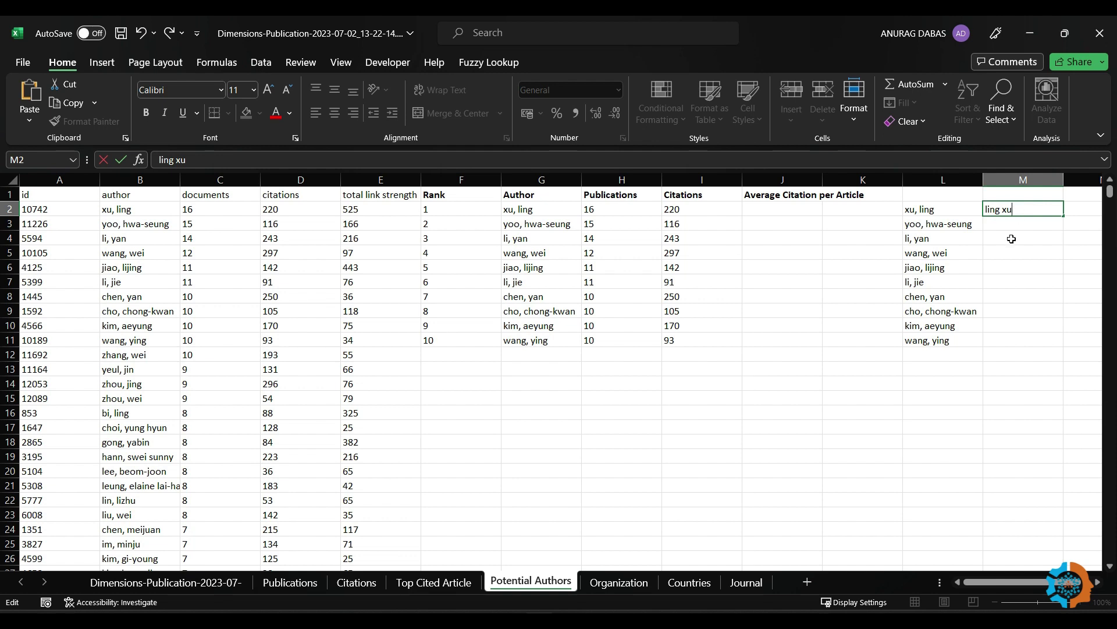
key("ctrl+Return")
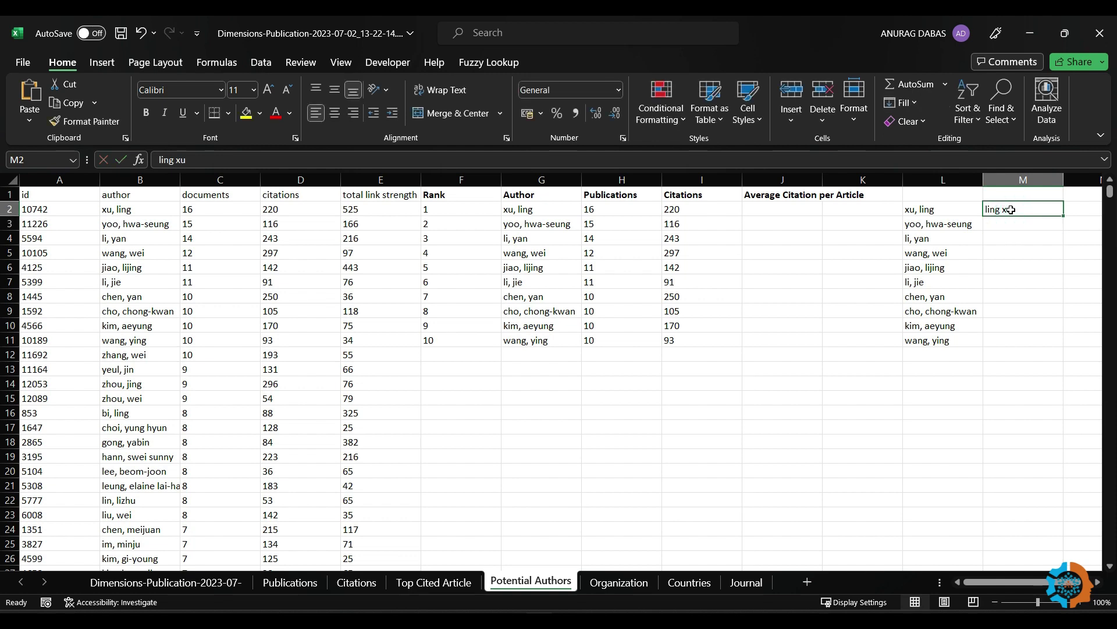
Flash Fill the reordered author names down to M11 and delete column L with the surname-first names.
key("ctrl+e")
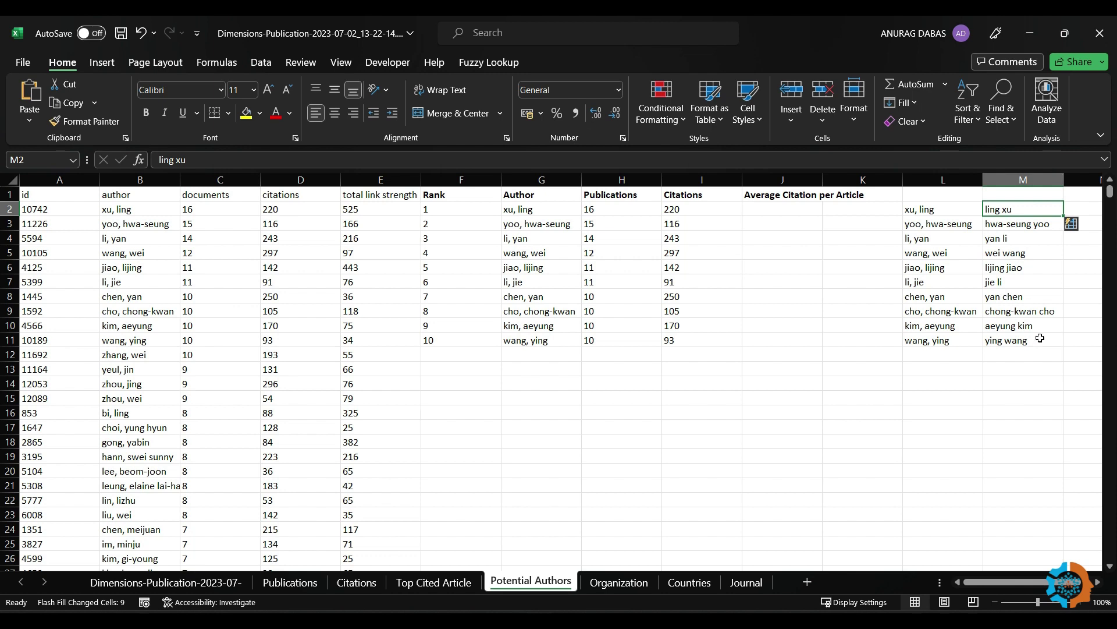
right_click(930, 180)
left_click(974, 353)
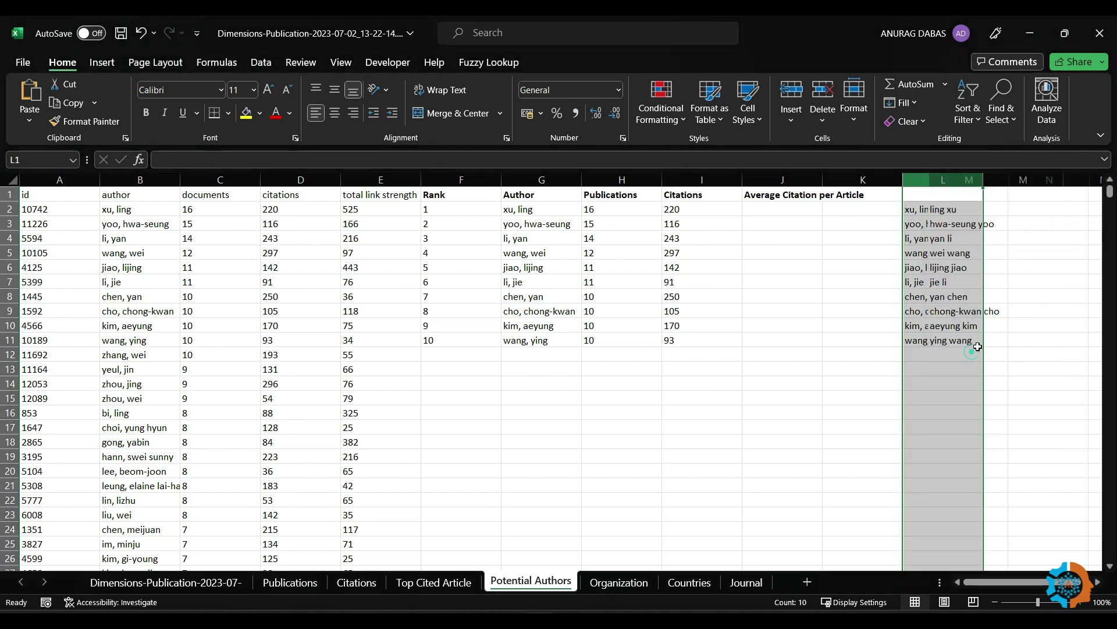
Capitalize the reordered names with =PROPER(L2) in M2 and fill the formula down to M11.
left_click(998, 207)
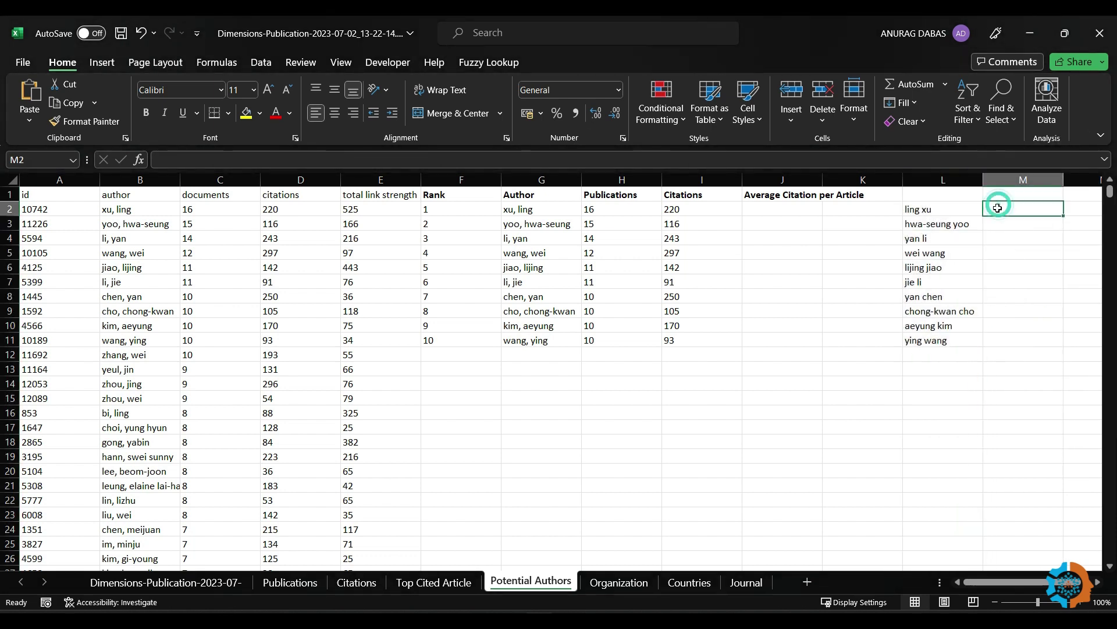
type("=proper")
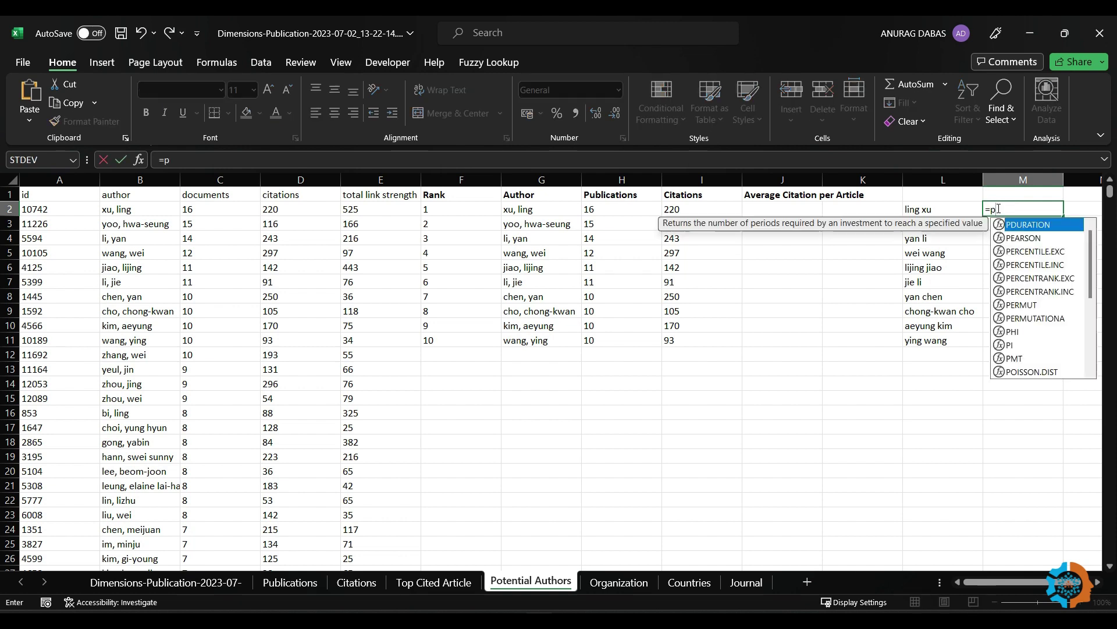
key("Tab")
left_click(921, 211)
type("(")
key("BackSpace")
type(")")
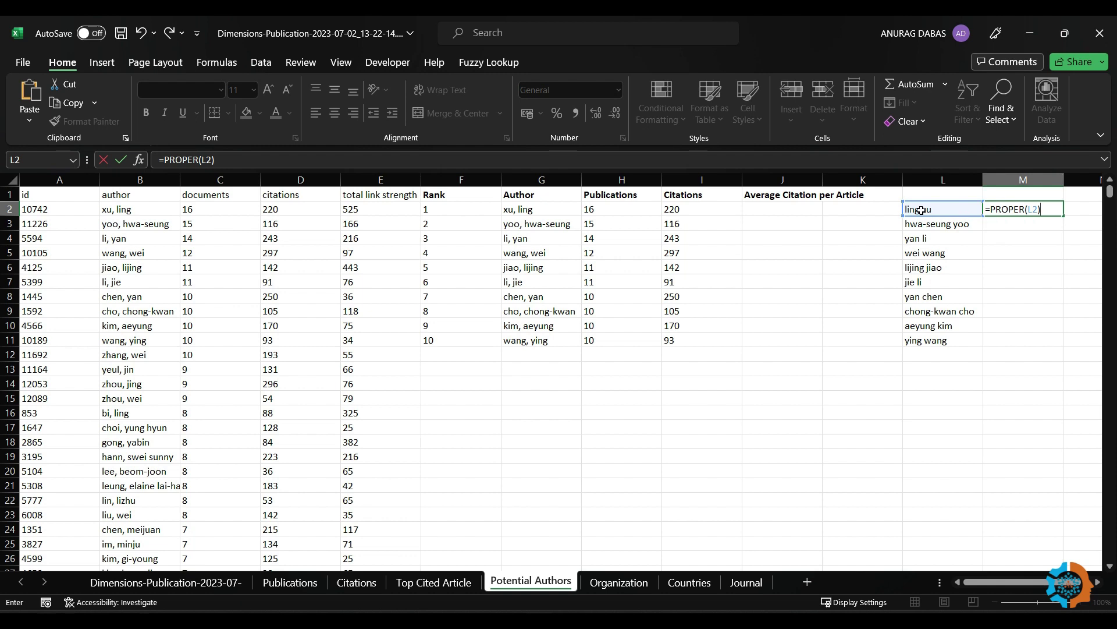
key("Return")
left_click(1030, 210)
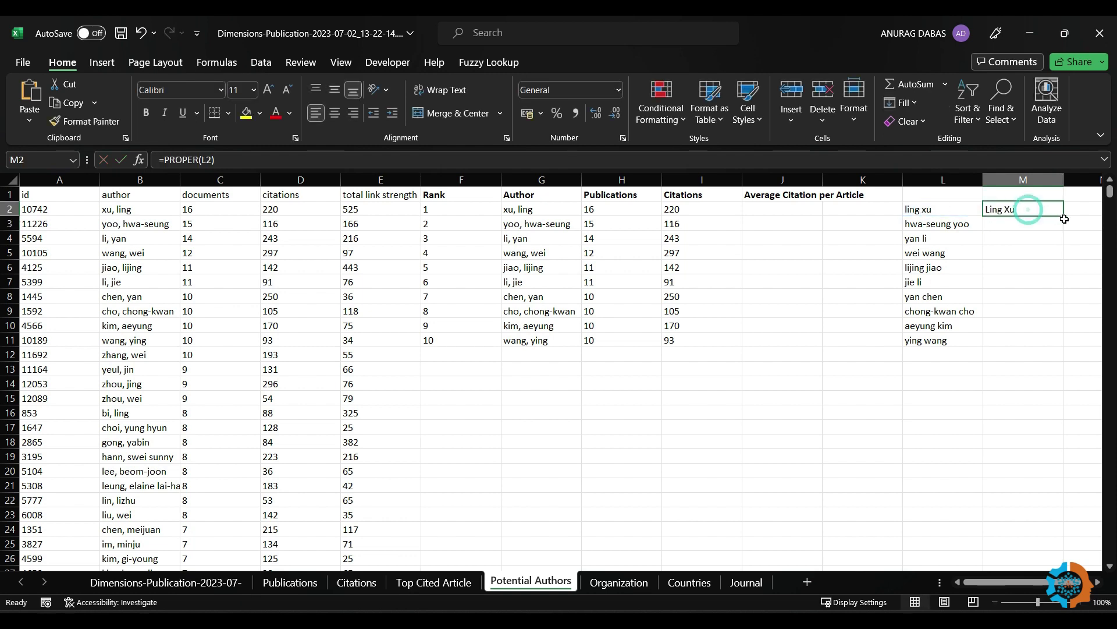
left_click_drag(1063, 217, 1002, 340)
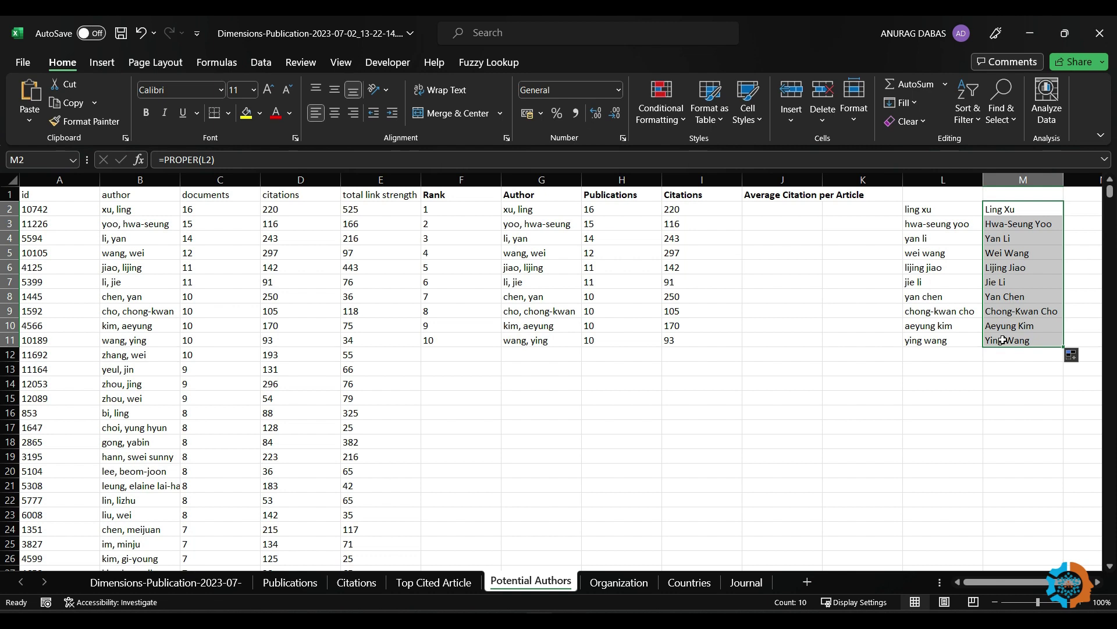
Replace the Author names in G2:G11 with the values of the capitalized names from M2:M11 and delete helper columns L and M.
left_click(1022, 391)
left_click_drag(1001, 209, 1018, 338)
key("ctrl+c")
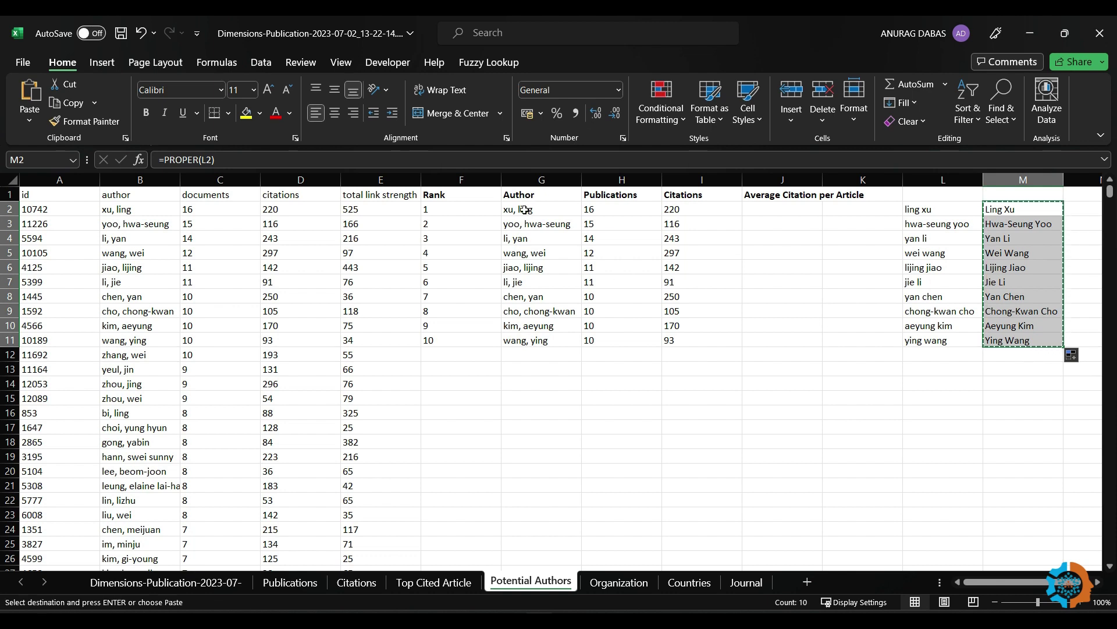
left_click(525, 210)
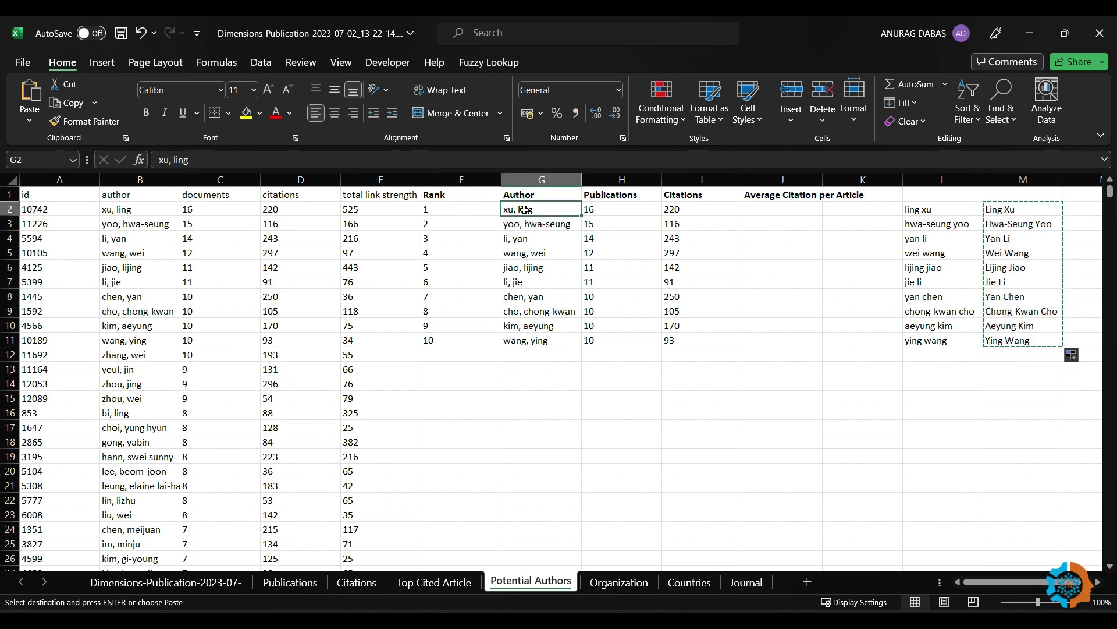
key("ctrl+v")
left_click(702, 413)
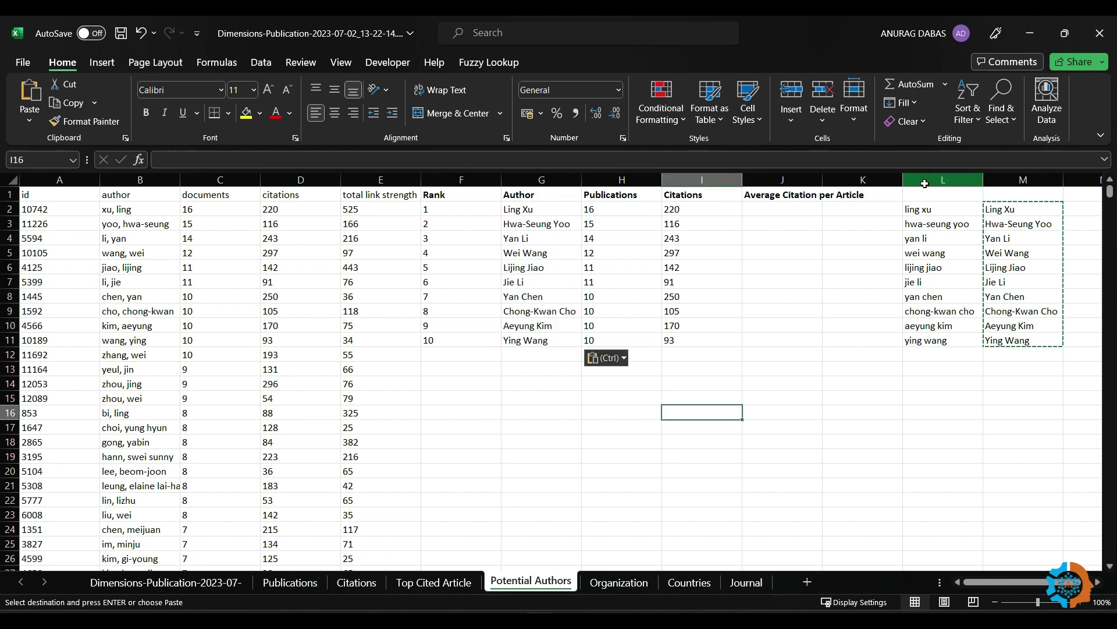
left_click_drag(925, 184, 1034, 177)
key("Delete")
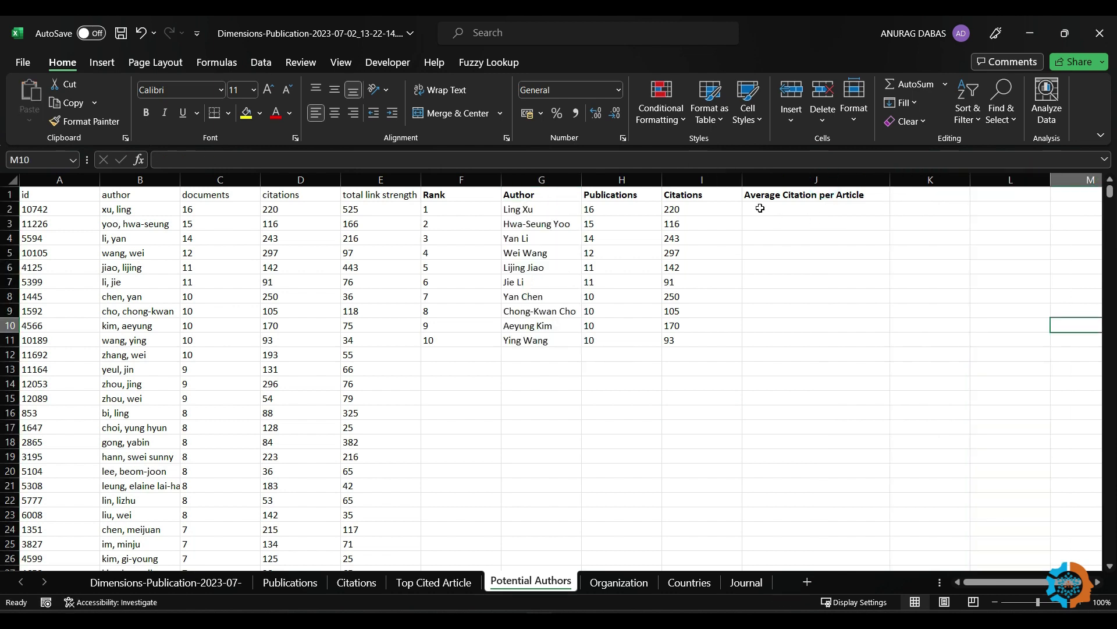
Change the heading in J1 to Average Citations per Article.
double_click(817, 200)
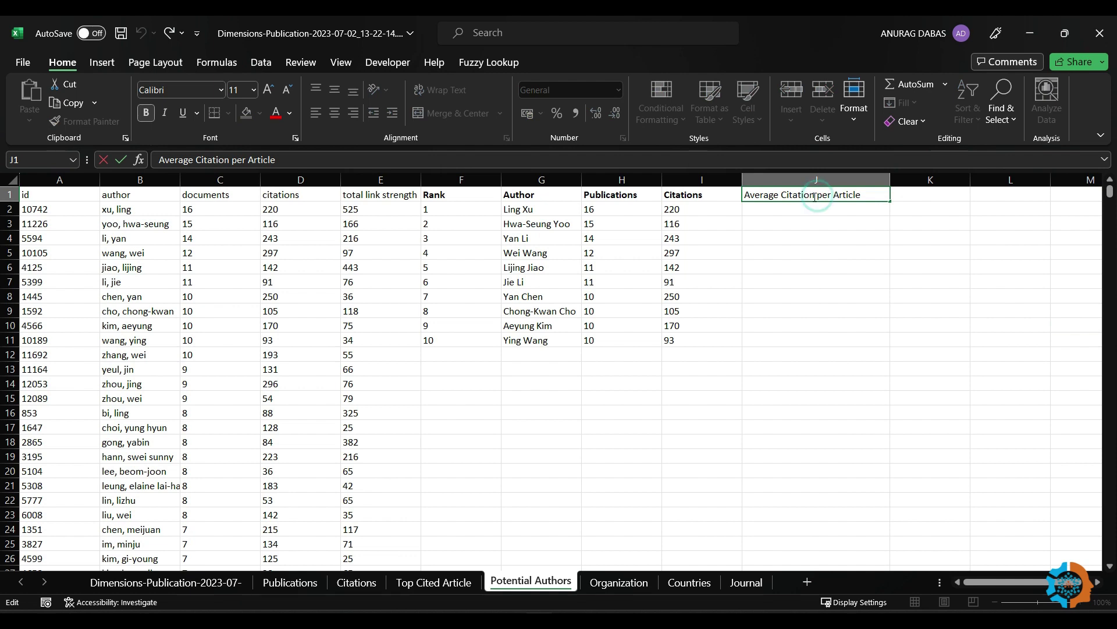
type("s")
key("Return")
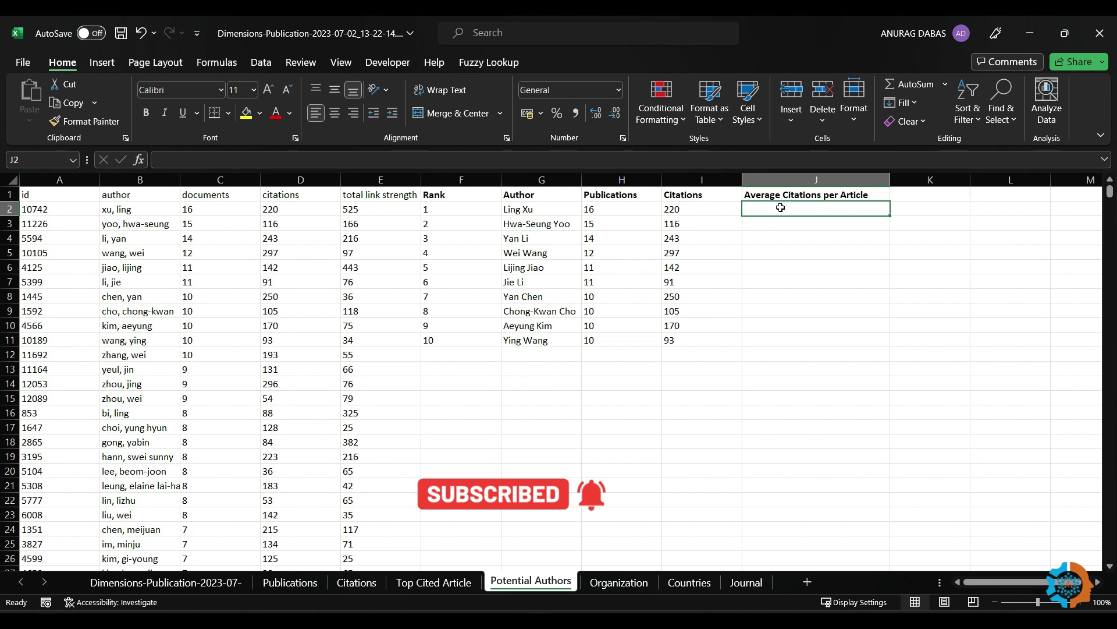
Calculate the first-ranked author's average citations per article in J2 with the formula =I2/H2.
type("=")
left_click(706, 210)
type("/")
left_click(601, 210)
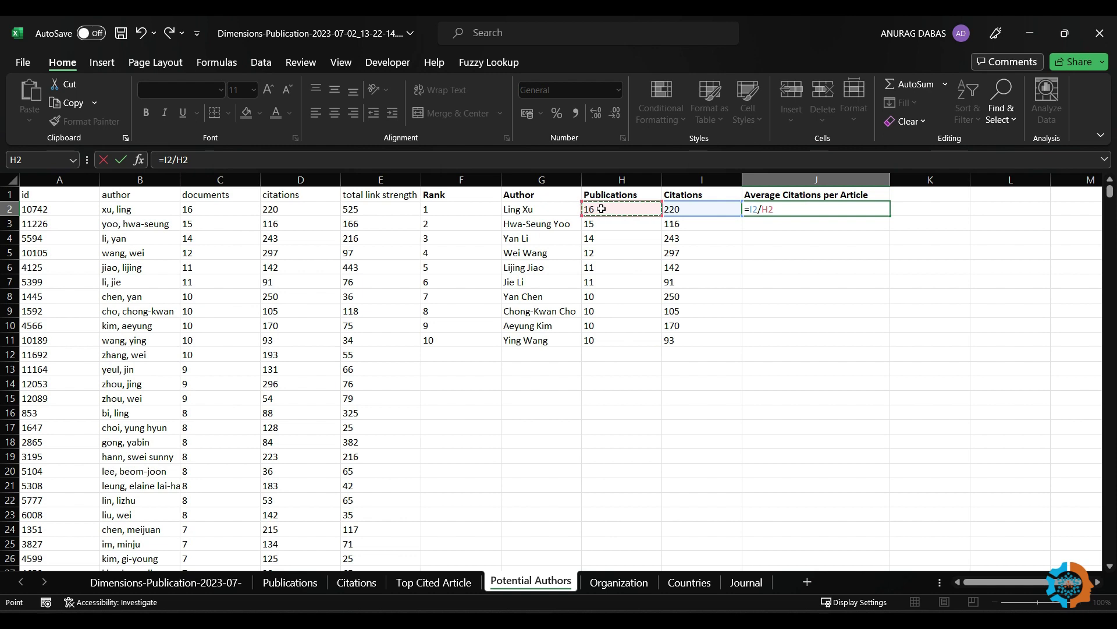
key("Return")
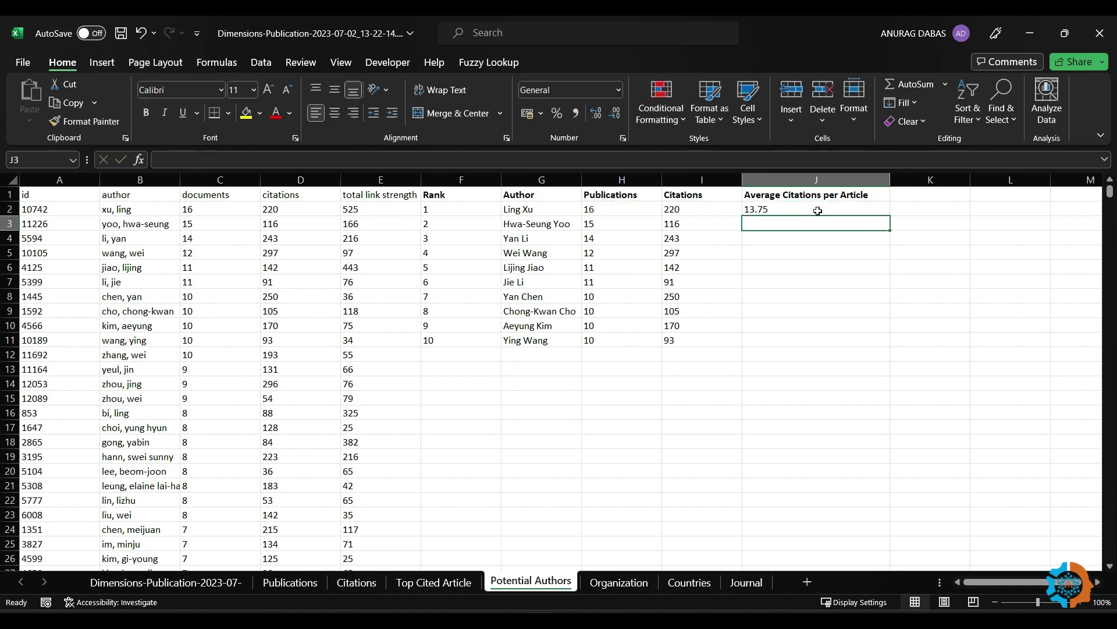
Fill the average citations formula from J2 down to J11 and format the results to two decimal places.
left_click(817, 211)
left_click_drag(889, 216, 884, 348)
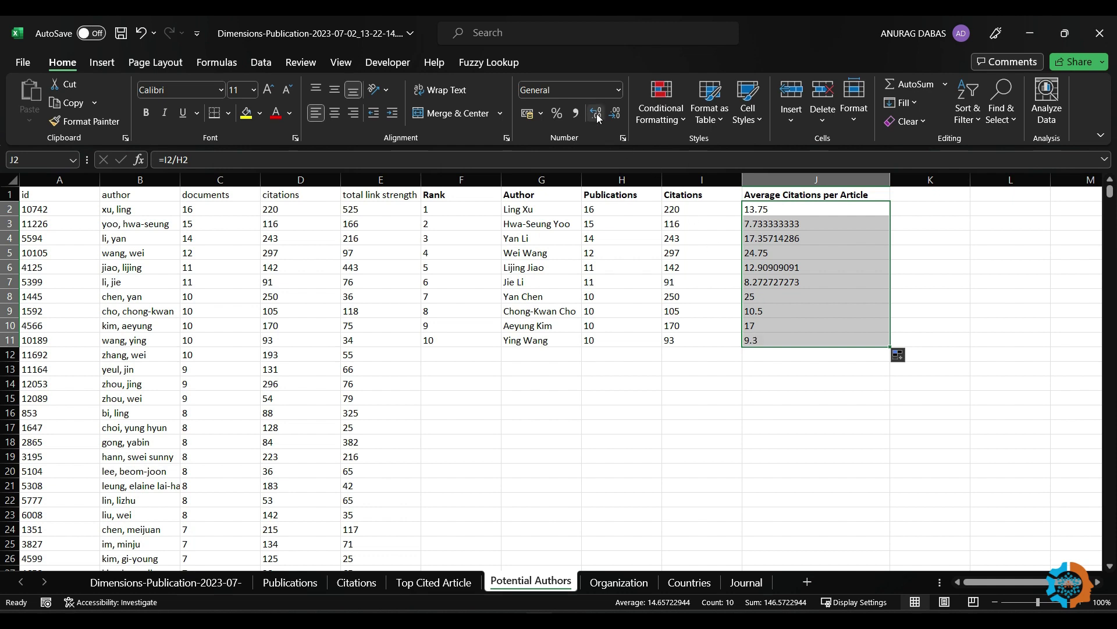
left_click(617, 117)
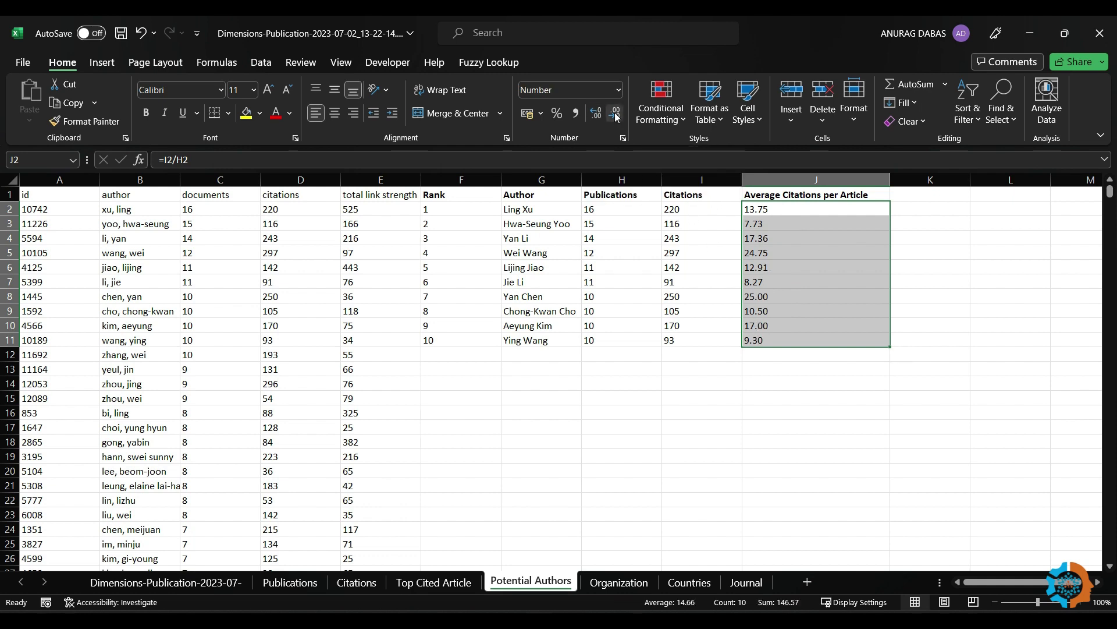
left_click(785, 394)
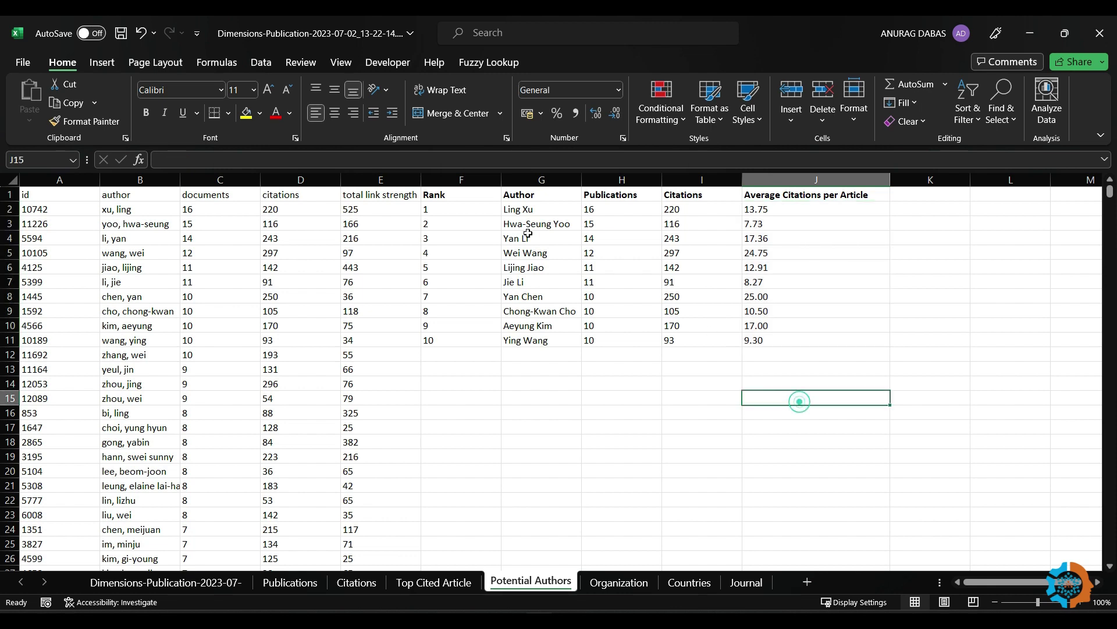
Apply all borders to the authors ranking table in F1:J11.
left_click_drag(448, 197, 768, 341)
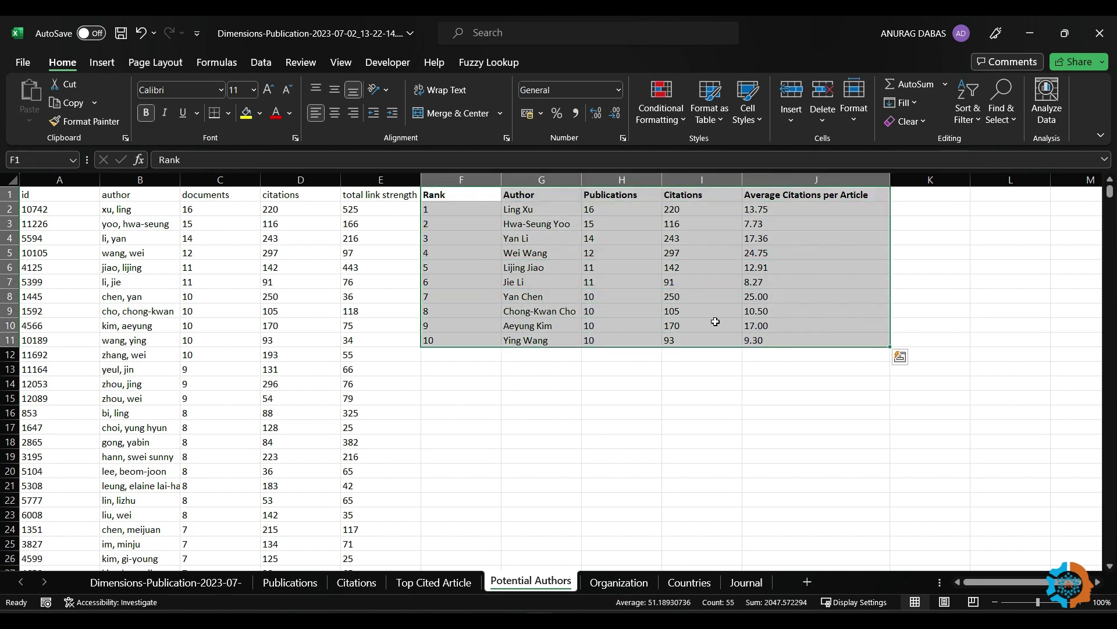
left_click(229, 113)
left_click(707, 428)
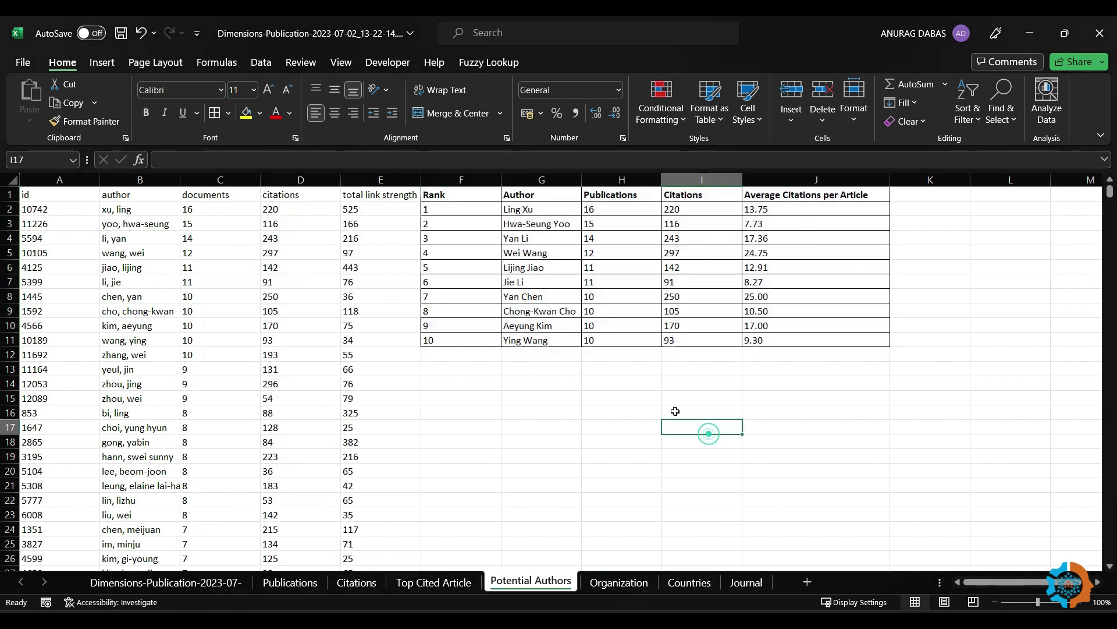
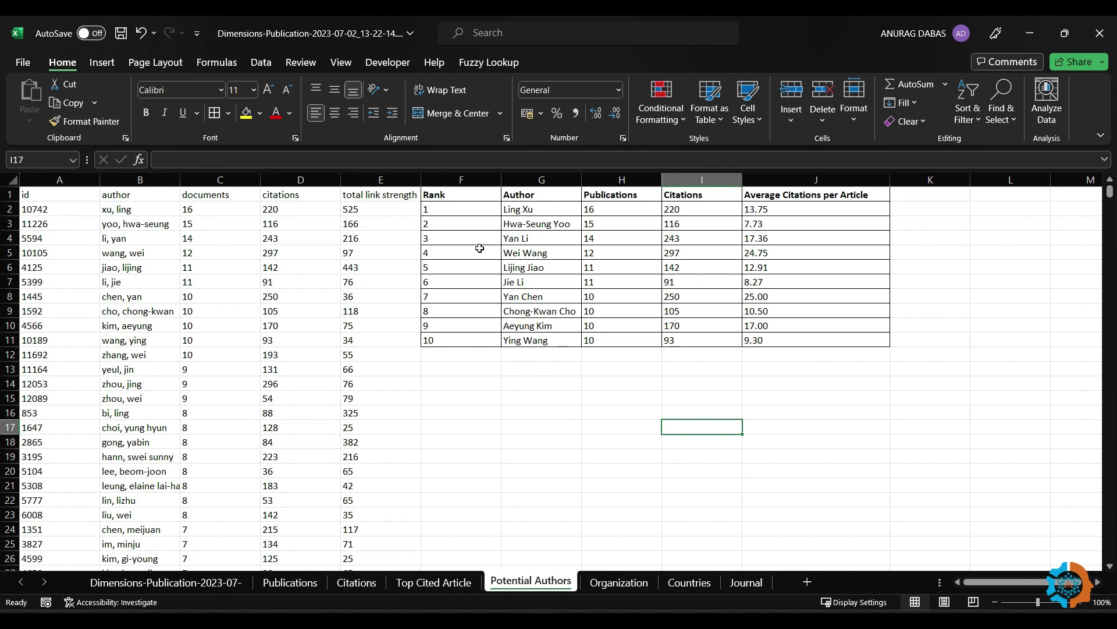
Show the Organization sheet and close the Authors.txt file in Notepad.
left_click(602, 584)
key("alt+Tab")
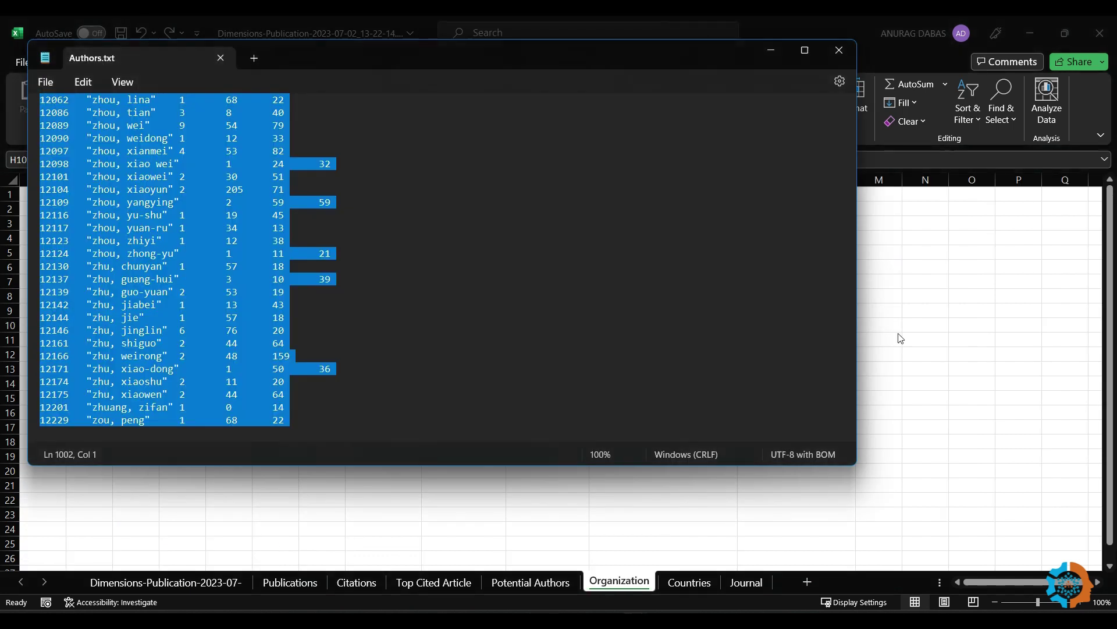
left_click(839, 50)
Copy the full contents of Organizations.txt from the Bibliometrics folder and paste them at A1 of the Organization sheet.
key("alt+Tab")
left_click(233, 200)
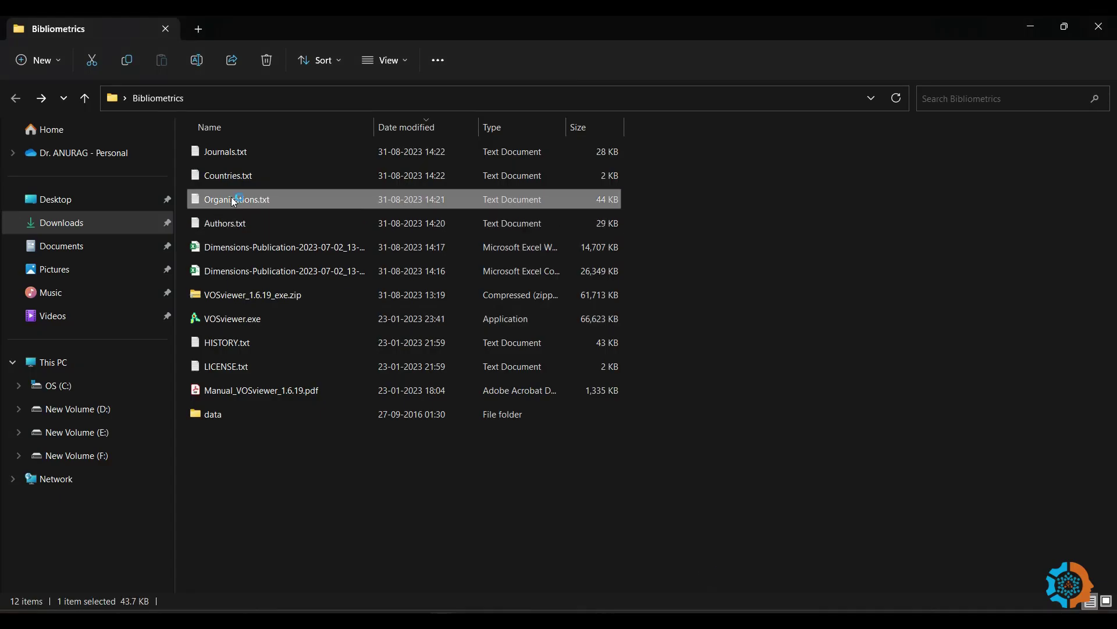
left_click(262, 243)
key("alt+Tab")
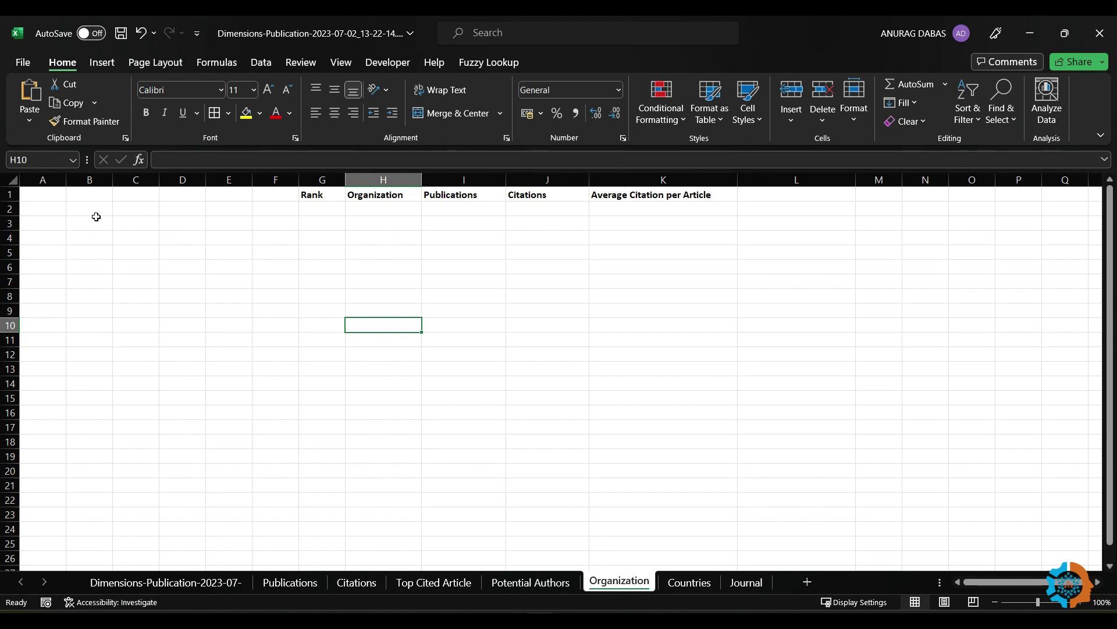
left_click(26, 195)
key("ctrl+v")
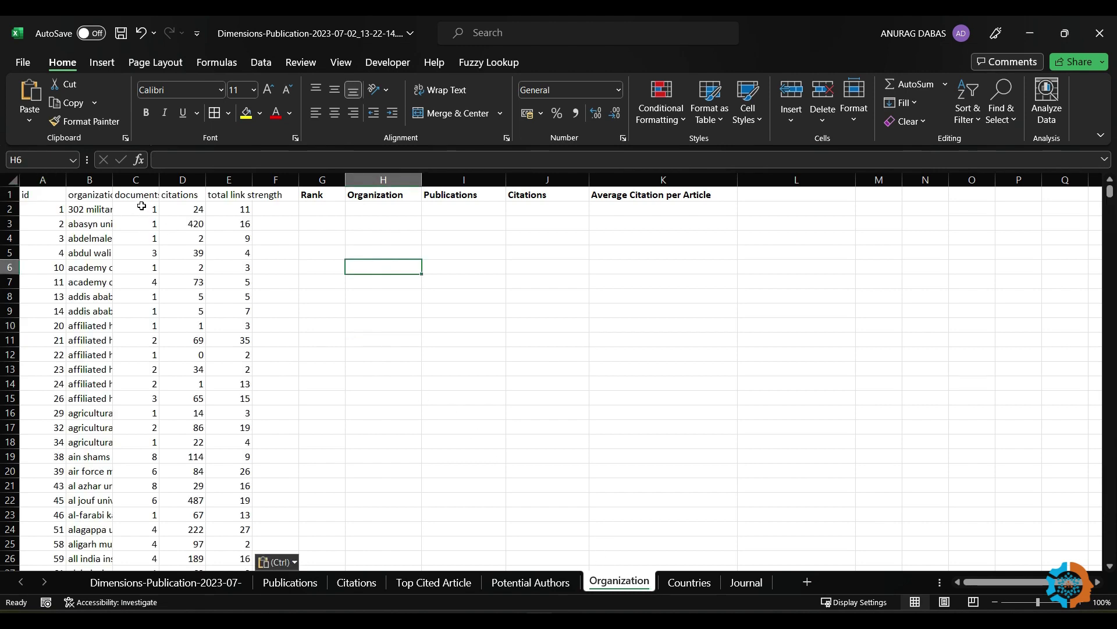
Sort the organization data by the documents column from largest to smallest, expanding the selection to the adjacent columns.
left_click(141, 205)
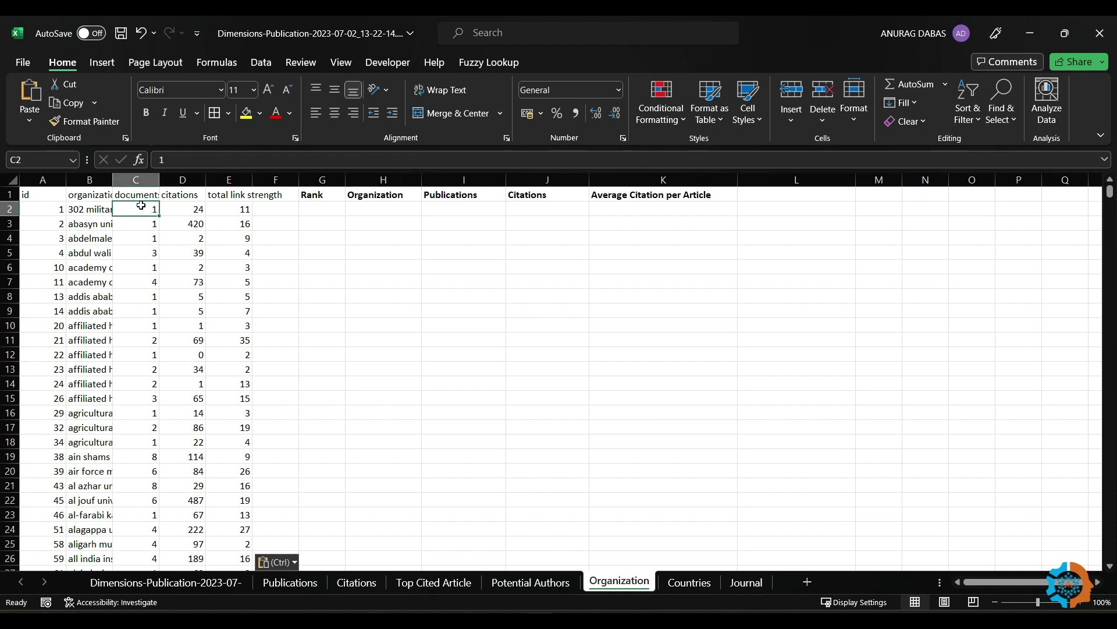
key("ctrl+shift+Down")
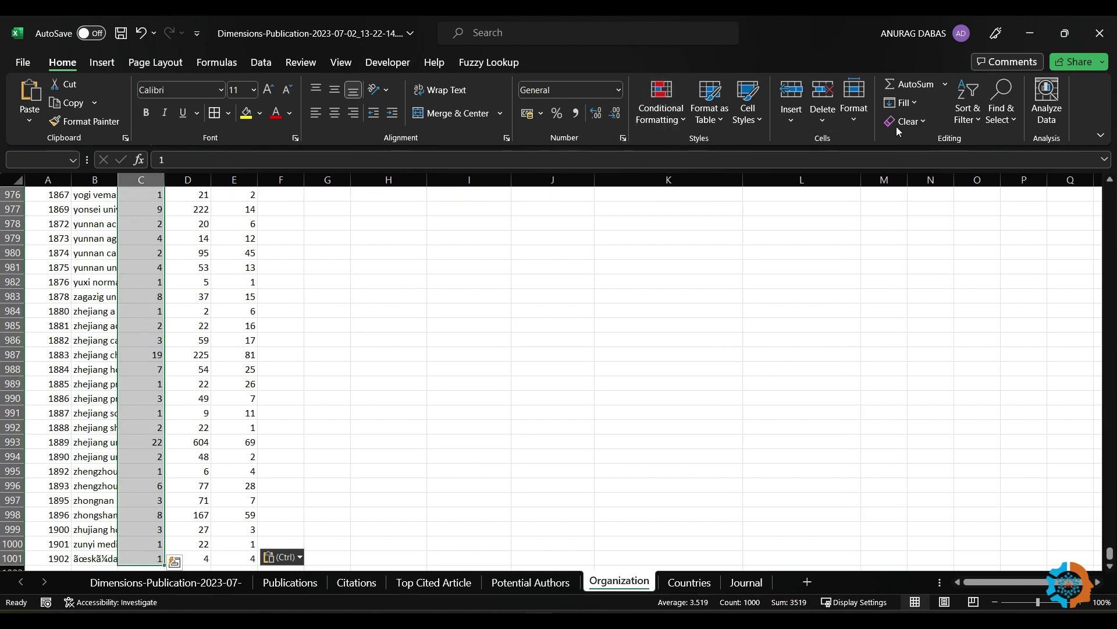
left_click(962, 125)
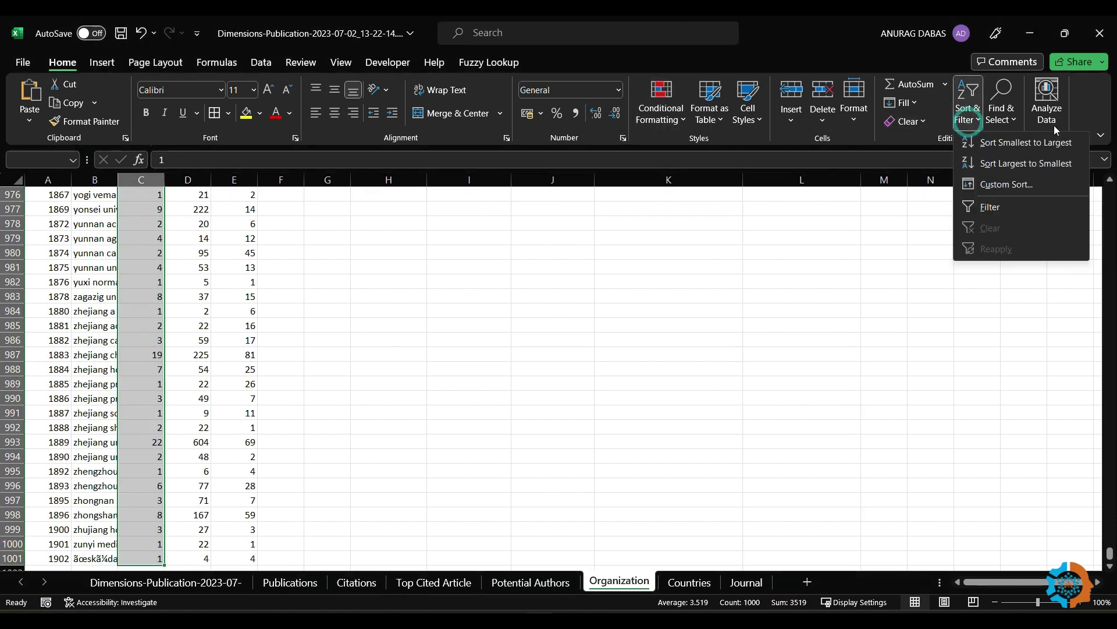
left_click(1018, 166)
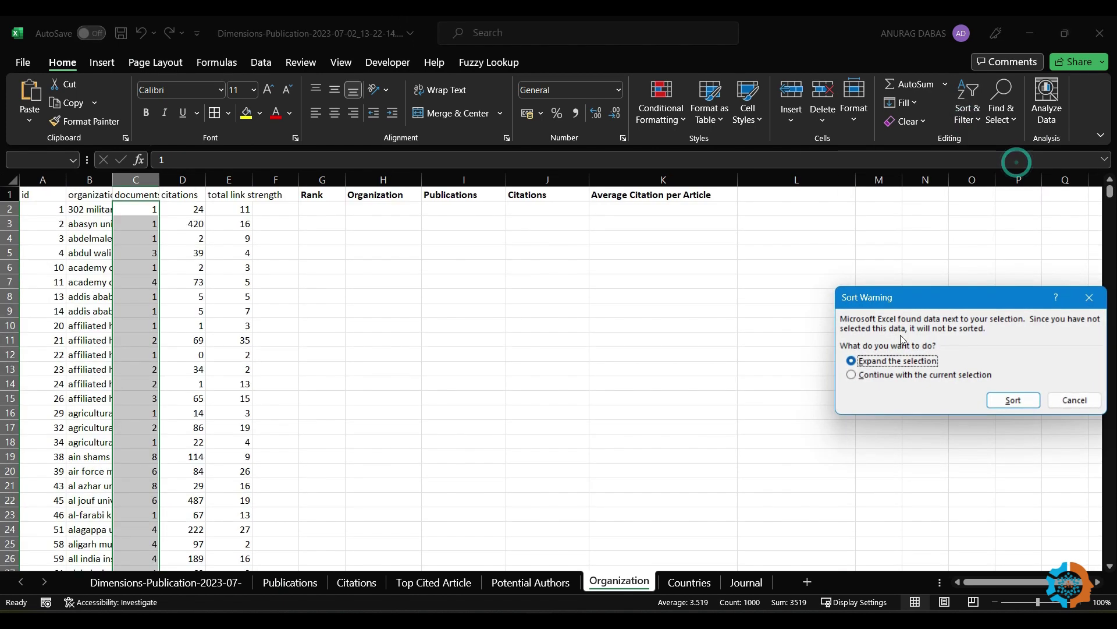
left_click(1009, 399)
Number the Rank column from 1 to 10 in G2:G11.
left_click(362, 207)
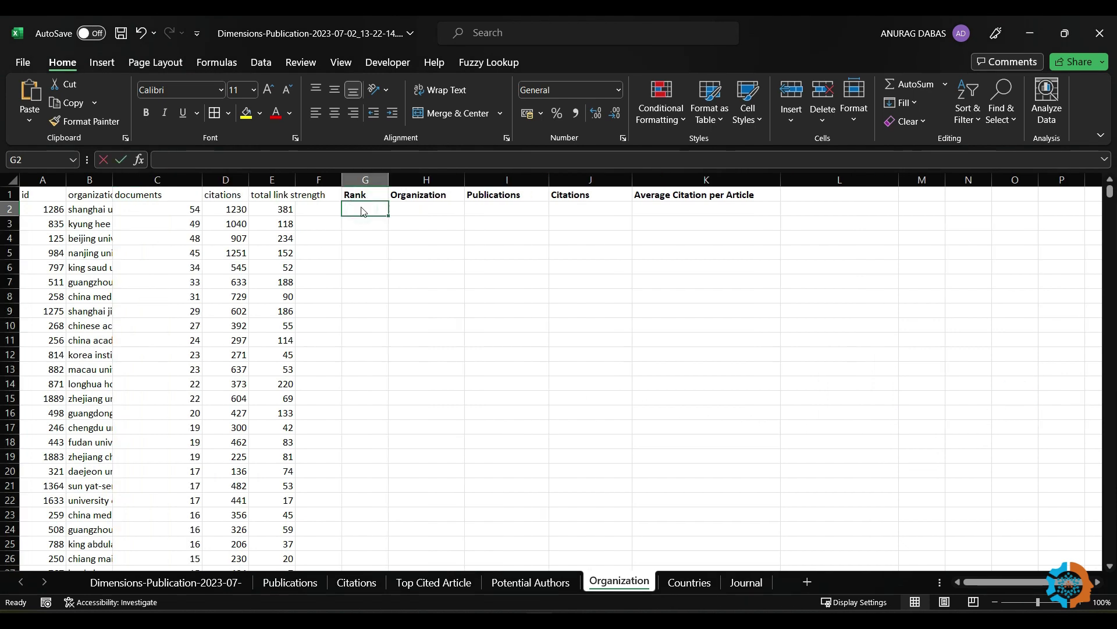
type("1")
key("Return")
type("2")
left_click(403, 260)
left_click_drag(366, 209, 388, 343)
left_click(441, 240)
Copy the top ten organizations with documents and citations from B2:D11 to H2 and widen column H.
left_click_drag(87, 210, 233, 337)
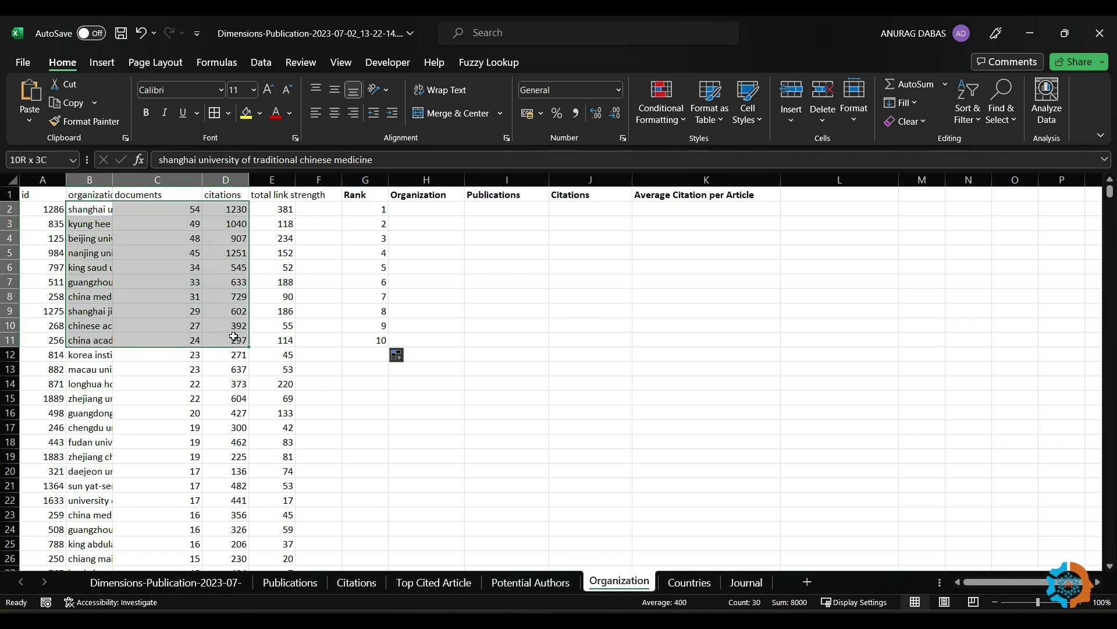
key("ctrl+c")
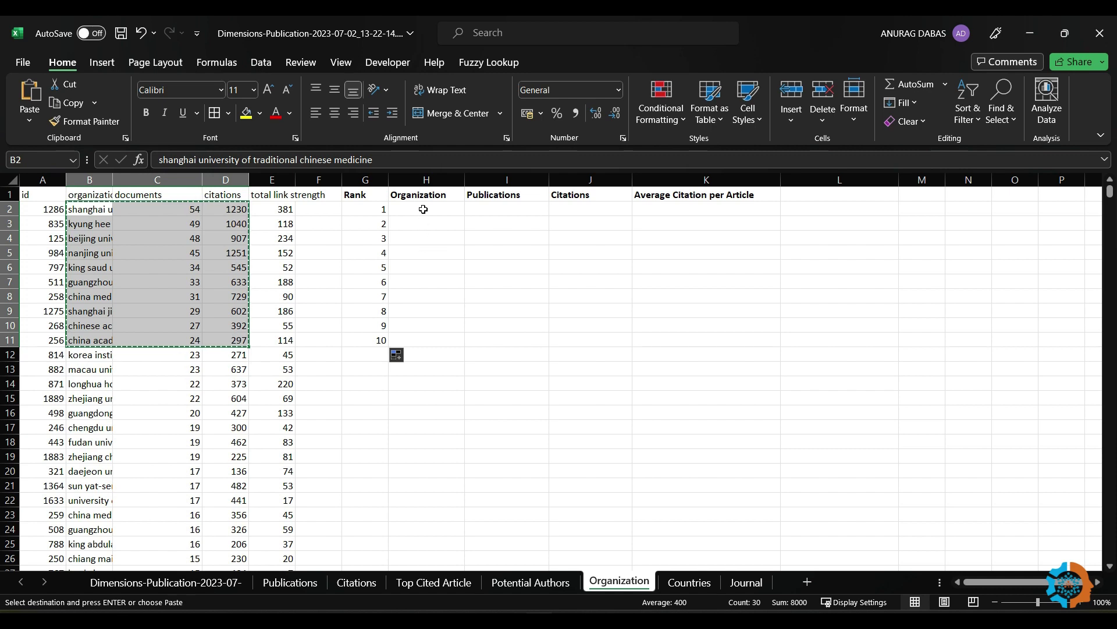
left_click(423, 209)
key("ctrl+v")
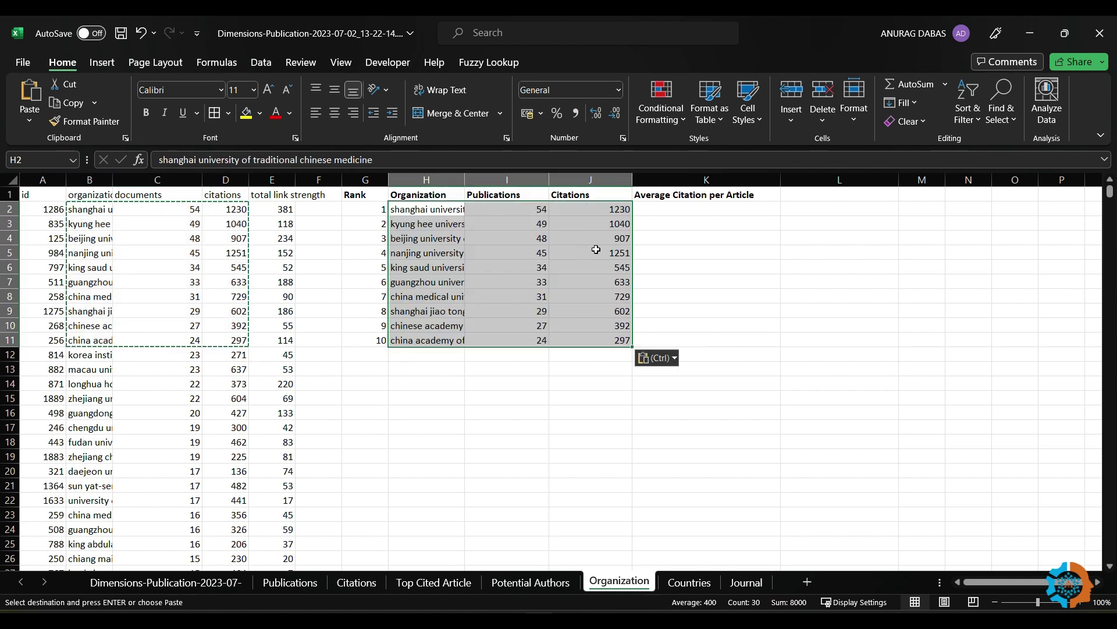
left_click_drag(464, 180, 547, 179)
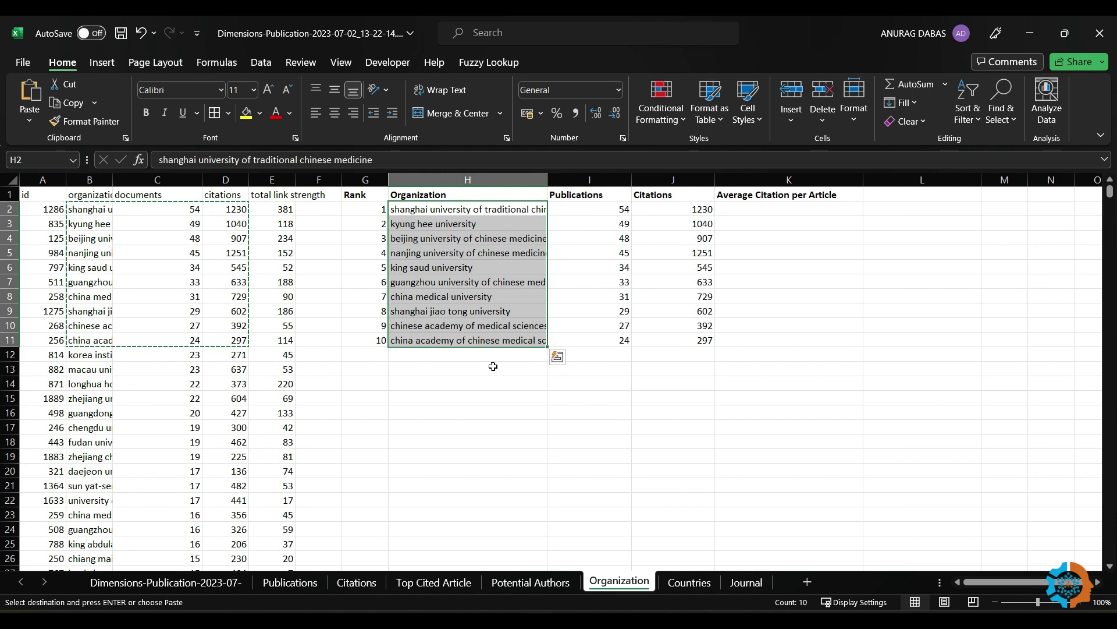
Capitalize the organization names with =PROPER(H2) in L2 and fill the formula down to L11.
left_click(878, 209)
type("=prop")
key("Tab")
left_click(471, 210)
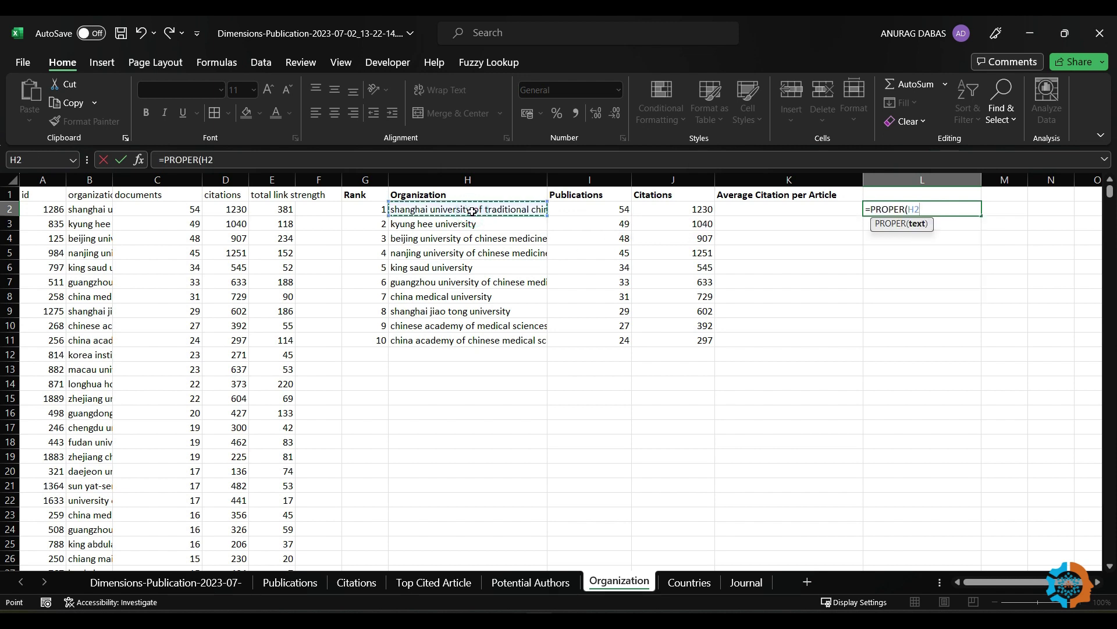
type(")")
key("ctrl+Return")
double_click(981, 216)
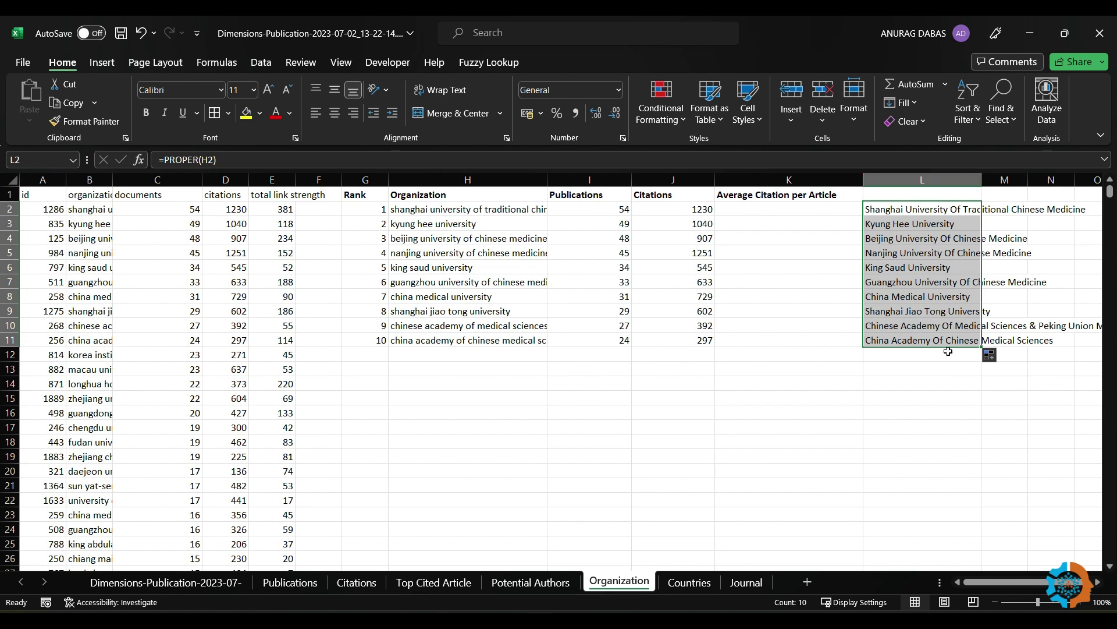
Replace the Organization names in H2:H11 with the values of the capitalized names from L2:L11 and delete helper column L.
key("ctrl+c")
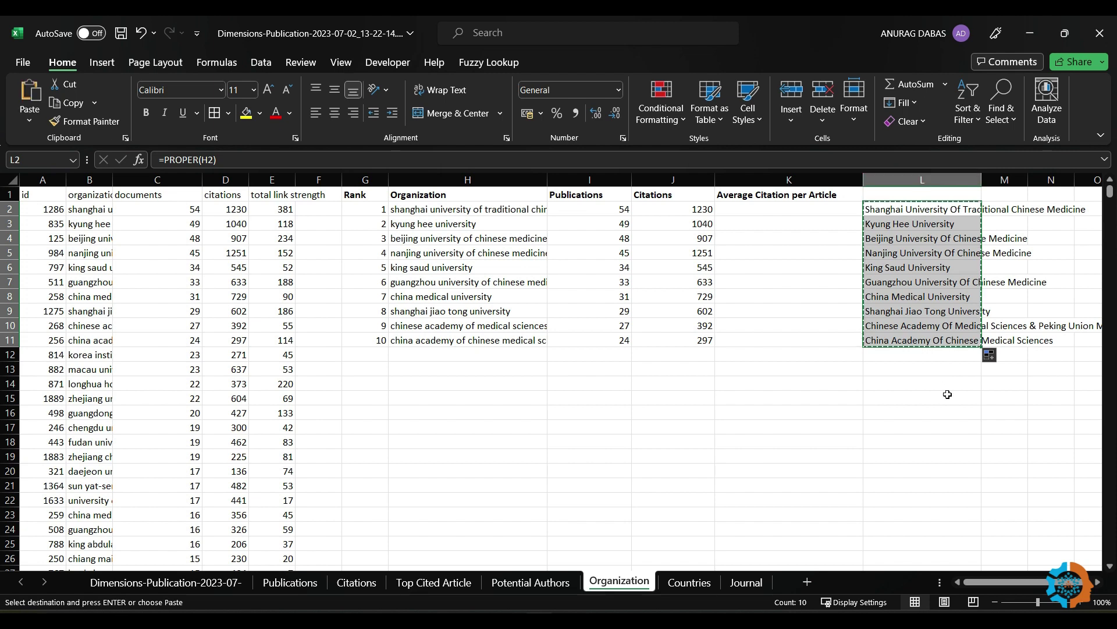
left_click(411, 210)
right_click(411, 210)
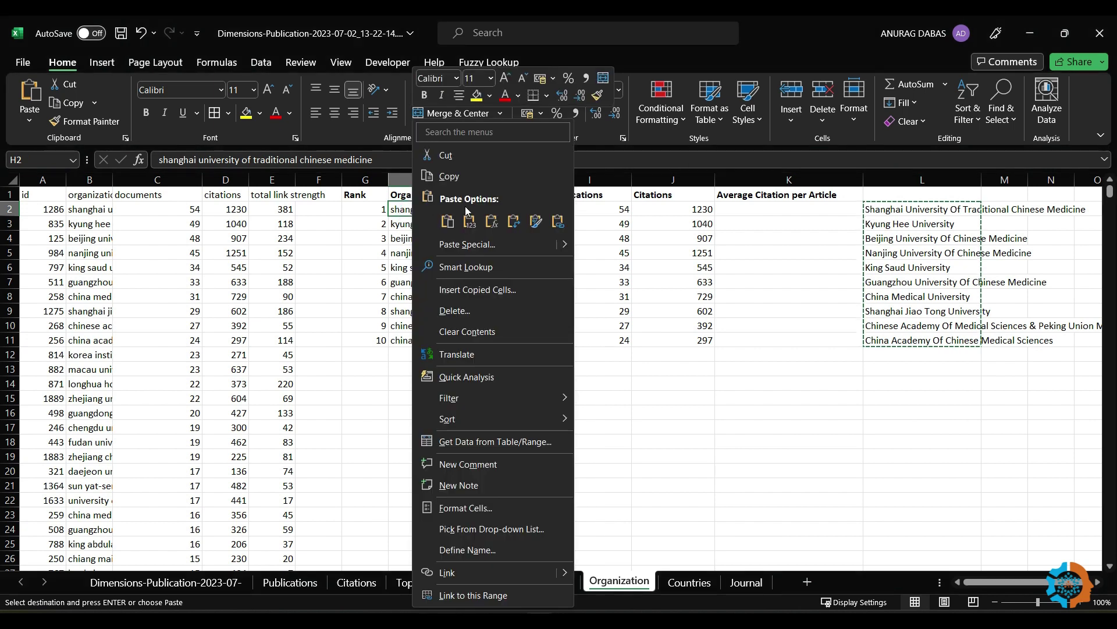
left_click(470, 222)
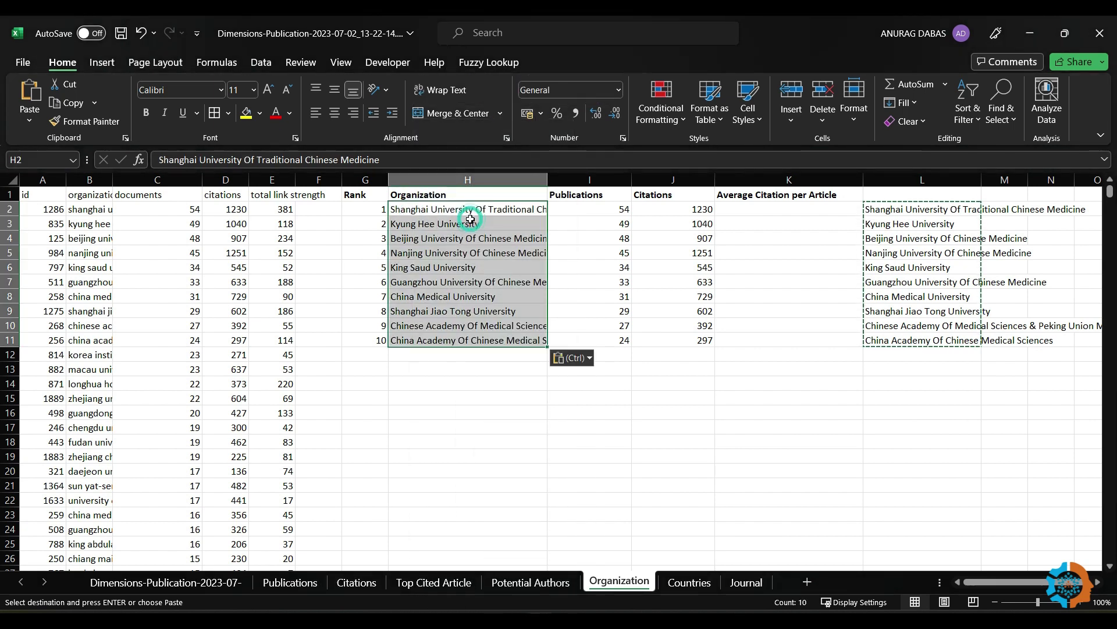
left_click(911, 180)
right_click(912, 181)
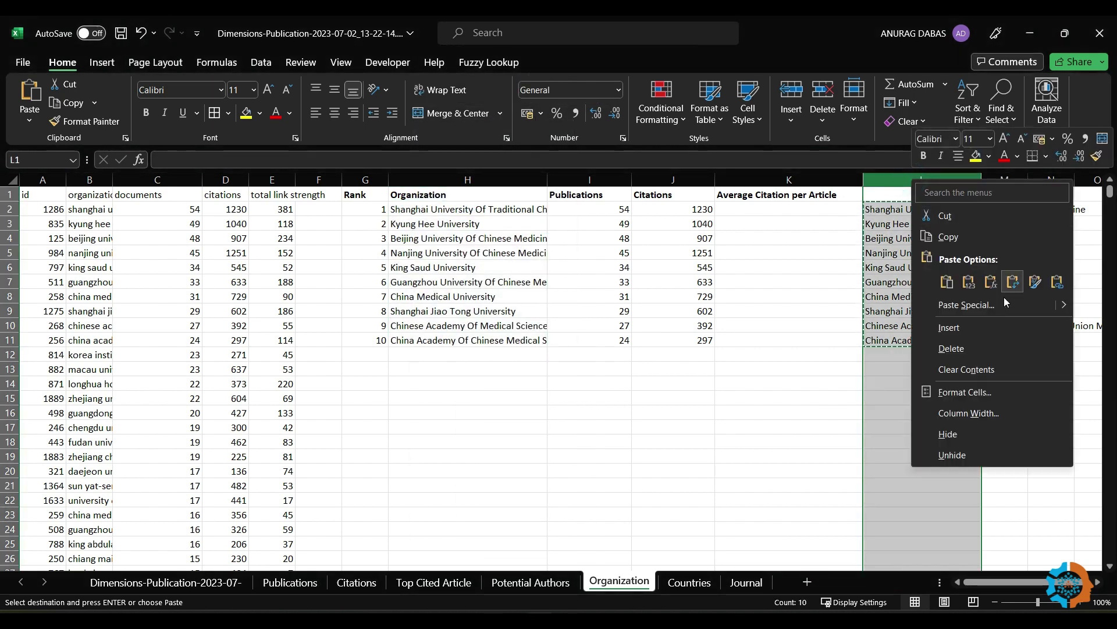
left_click(960, 348)
Left-align all cells of the Organization sheet and change the heading in K1 to Average Citations per Article.
left_click(12, 179)
left_click(316, 112)
left_click(742, 210)
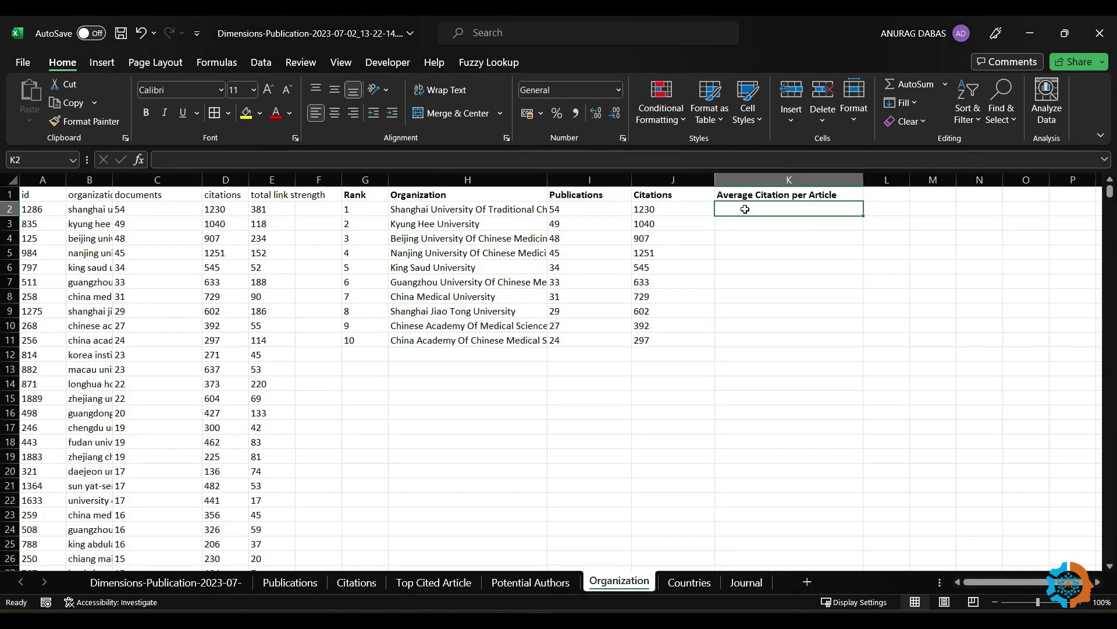
double_click(788, 196)
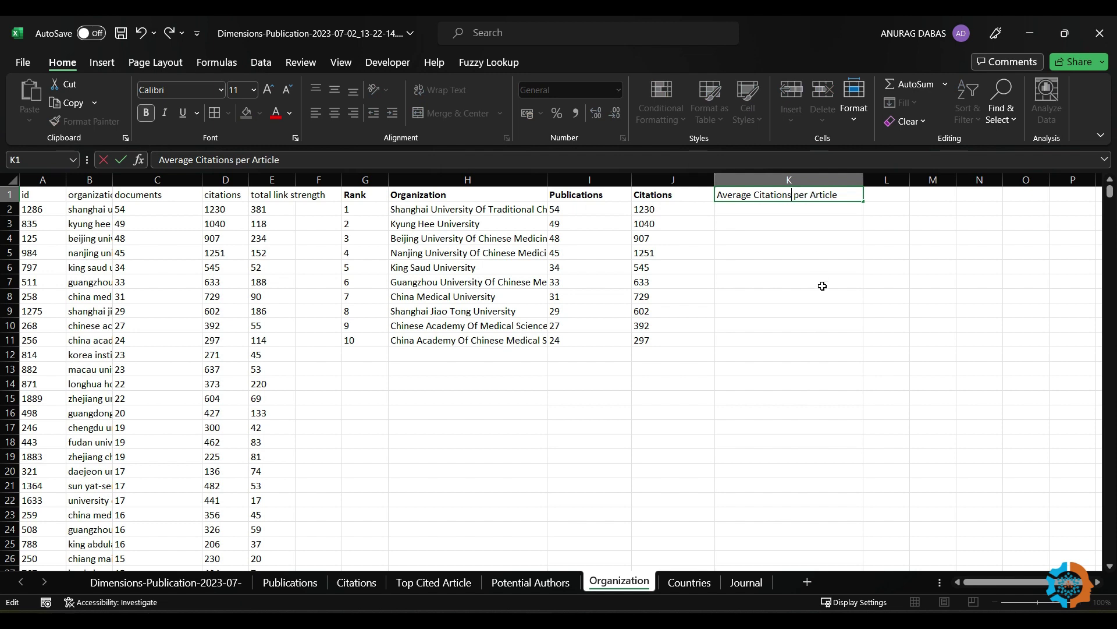
Calculate the average citations per article in K2 with =J2/I2 and fill the formula down to K11.
left_click(745, 210)
type("=")
left_click(662, 209)
type("/I2")
key("ctrl+Return")
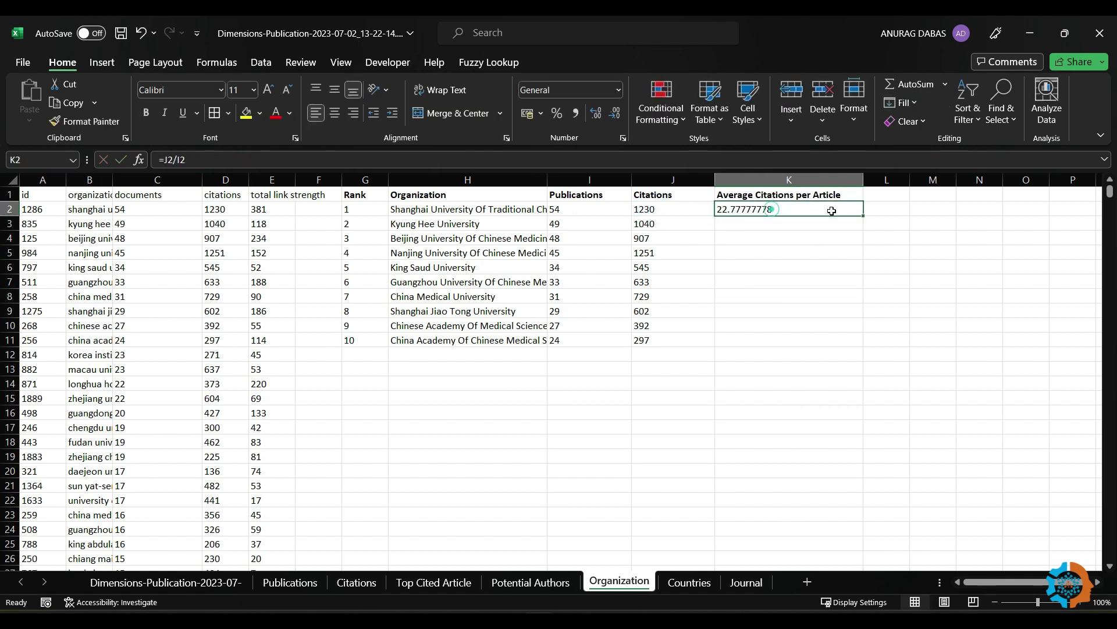
left_click_drag(863, 217, 858, 346)
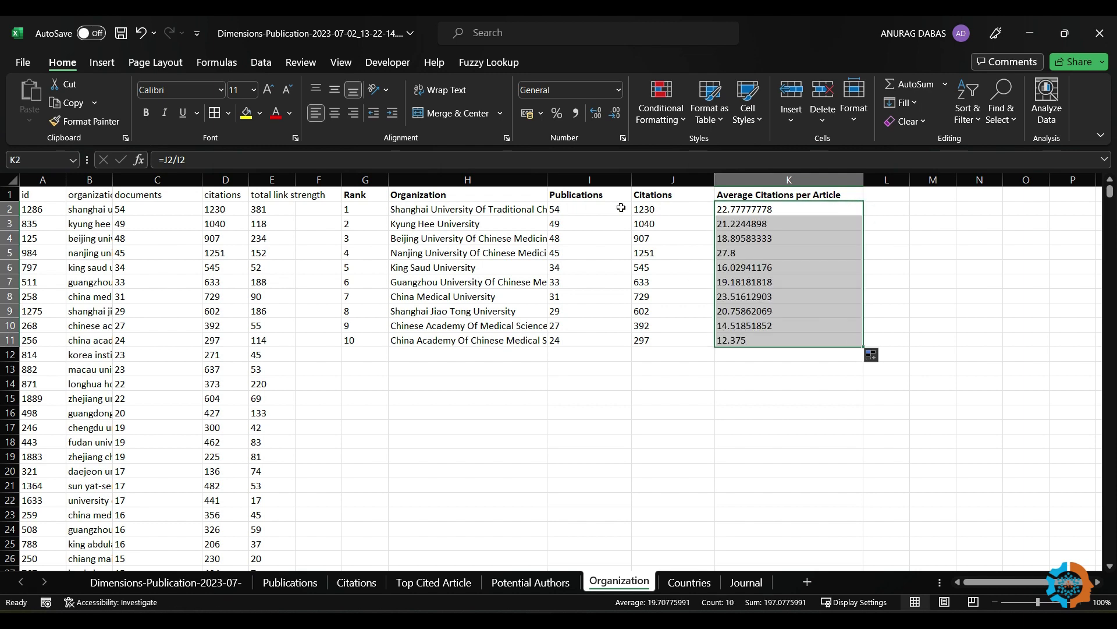
Reduce the average citation values in K2:K11 to two decimal places.
left_click(617, 114)
left_click(617, 114)
left_click(617, 115)
left_click(617, 114)
left_click(616, 114)
left_click(617, 114)
left_click(792, 441)
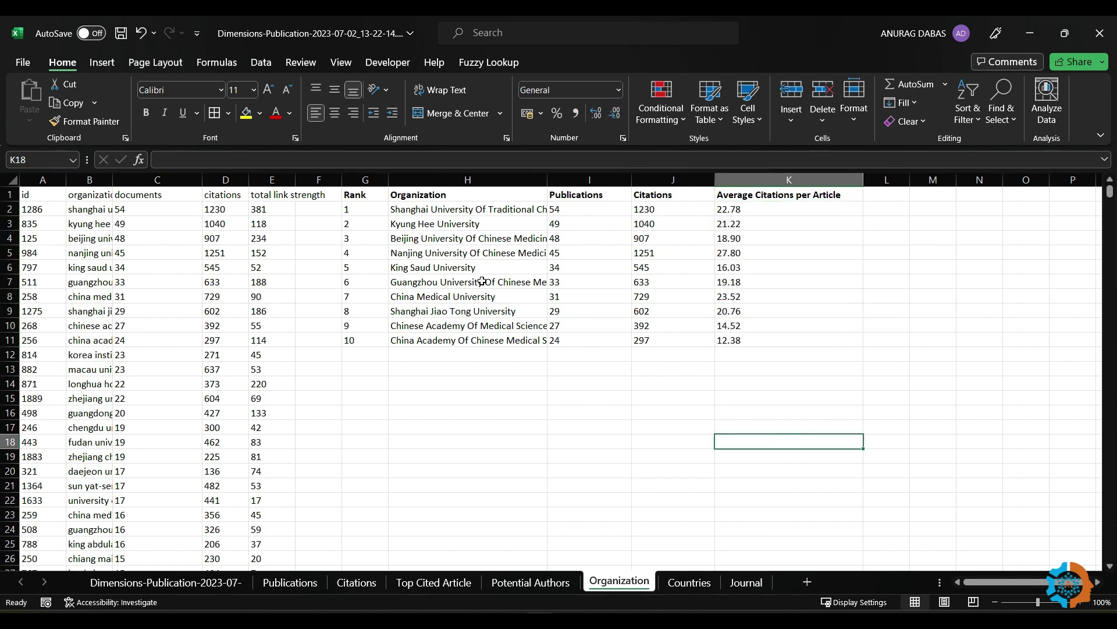
Apply all borders to the organization ranking table in G1:K11.
left_click_drag(358, 196, 730, 340)
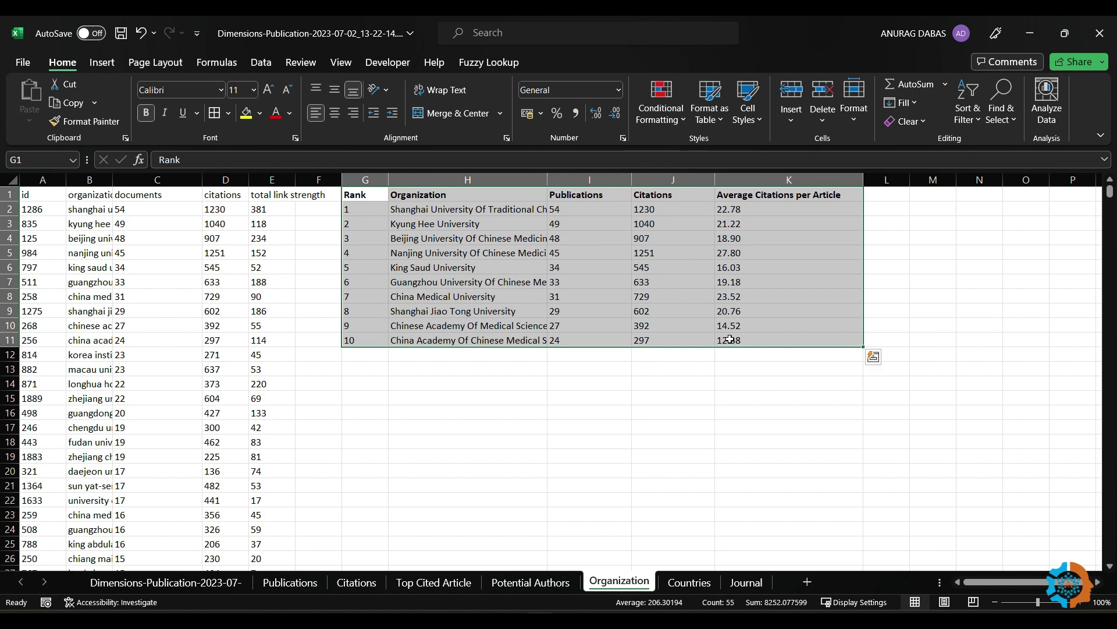
left_click(214, 113)
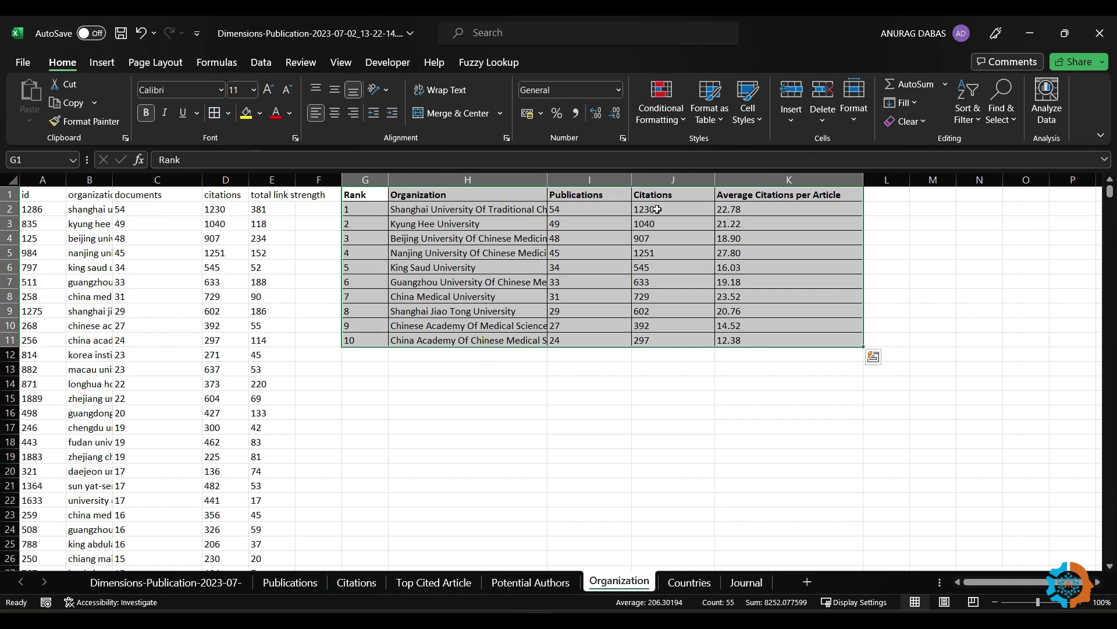
left_click(799, 251)
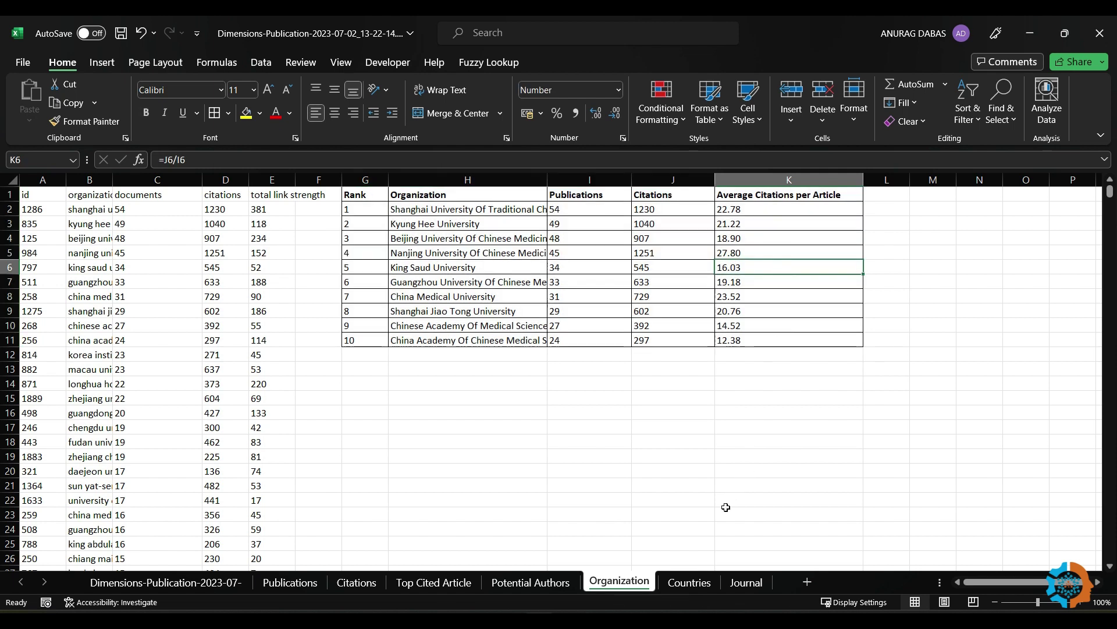
Show the Countries sheet and open Countries.txt from the Bibliometrics folder.
left_click(689, 582)
left_click(366, 467)
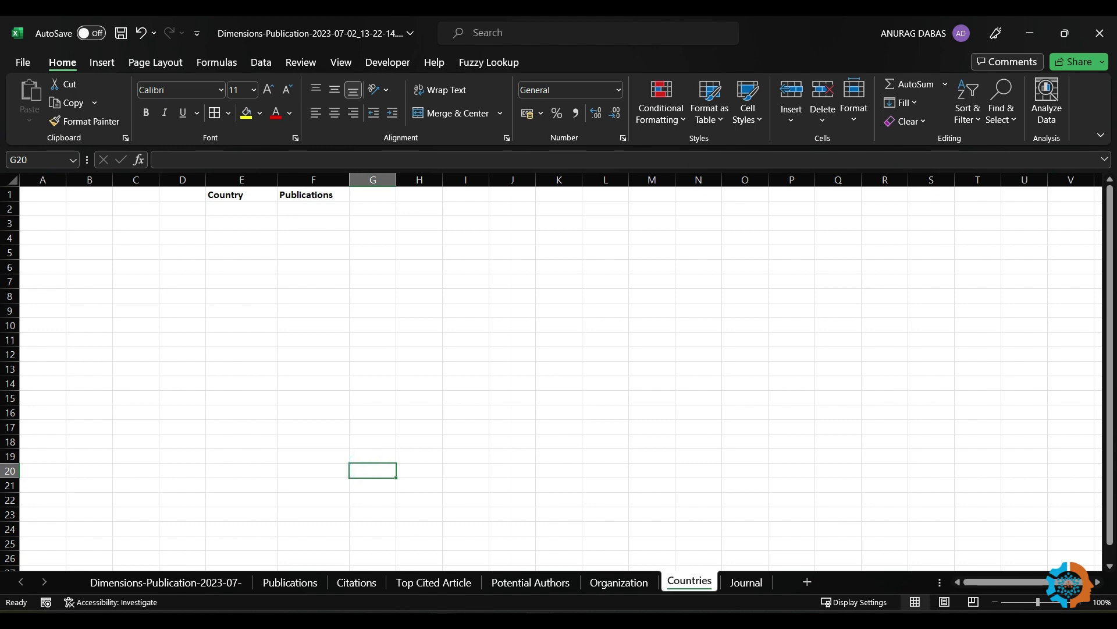
left_click(442, 620)
left_click(718, 553)
double_click(224, 180)
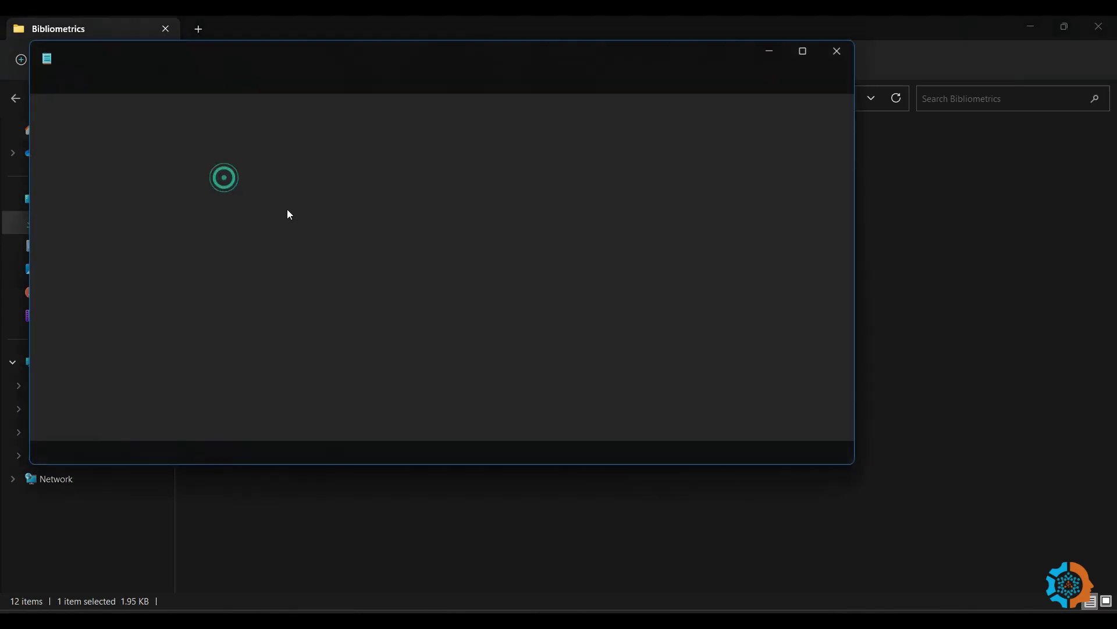
Copy the whole list from Countries.txt and paste it at A1 of the Countries sheet.
key("ctrl+a")
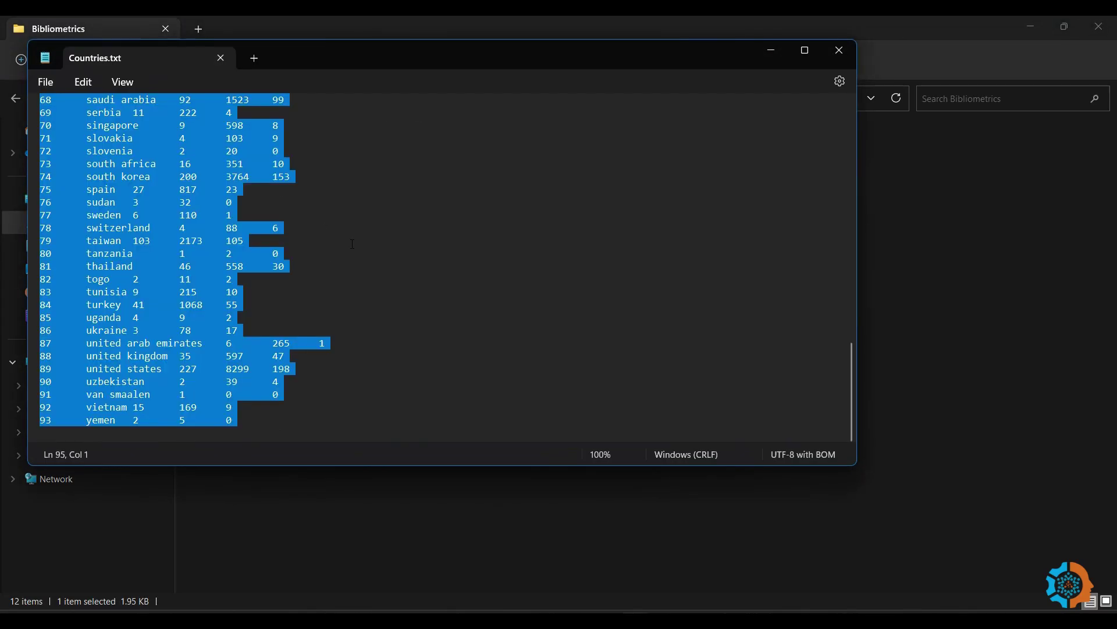
left_click(767, 49)
left_click(578, 612)
left_click(35, 195)
key("ctrl+v")
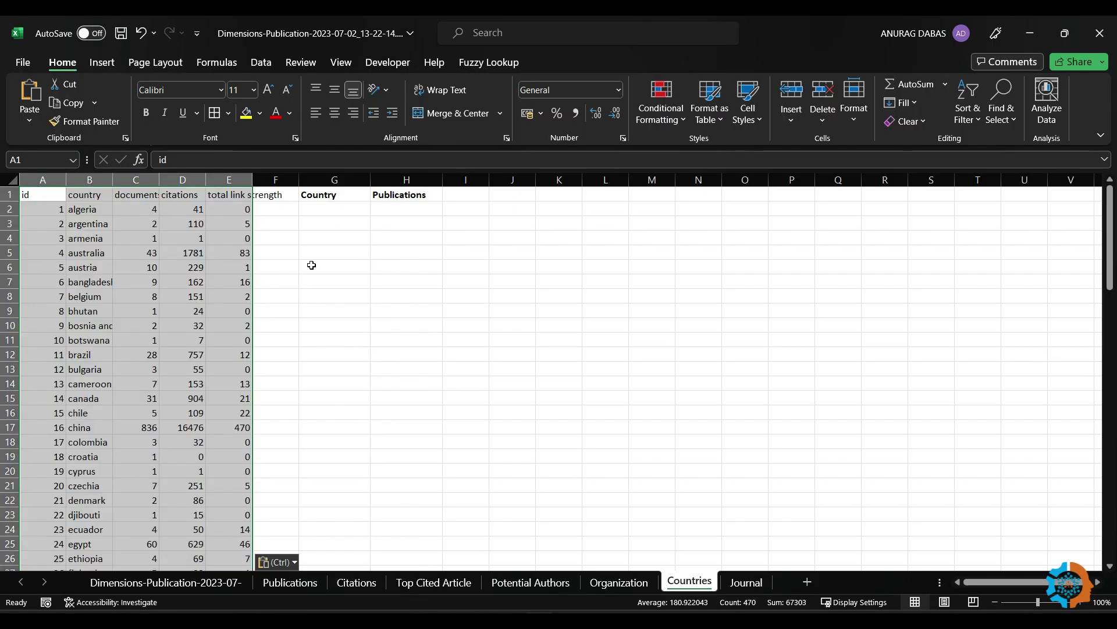
left_click(406, 311)
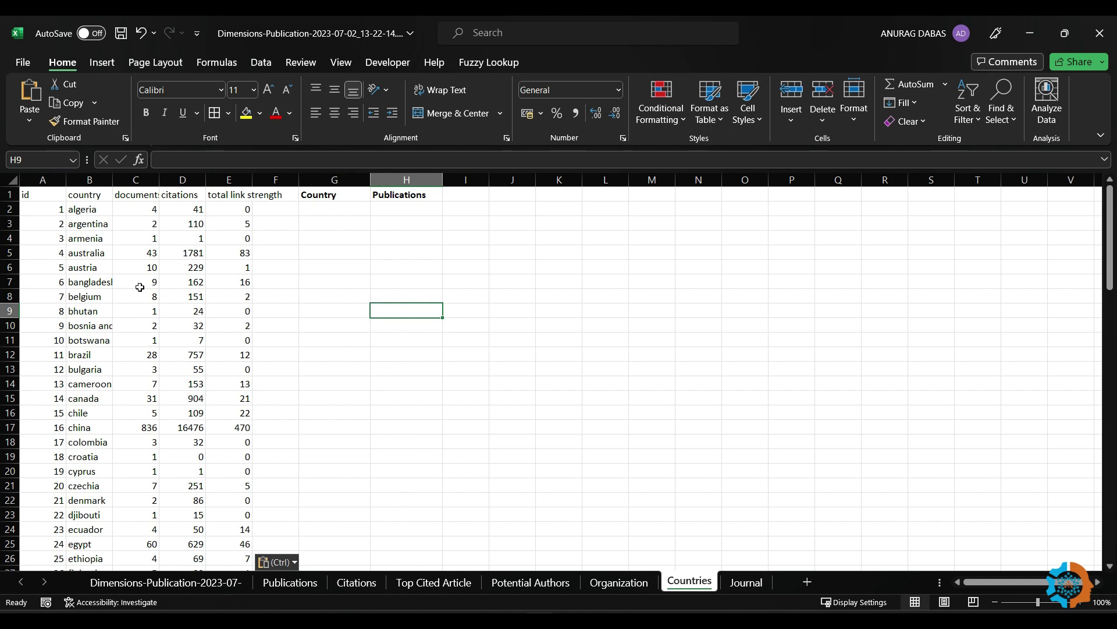
Sort the country list by documents from largest to smallest, expanding the selection to the neighbouring columns.
left_click(140, 211)
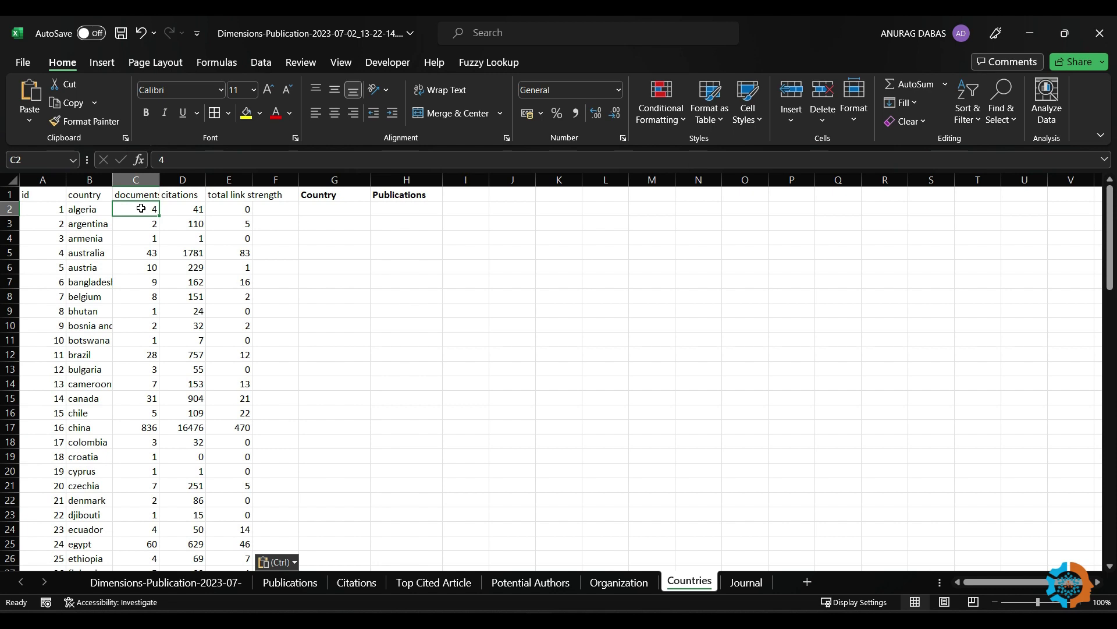
key("ctrl+shift+Down")
left_click(974, 120)
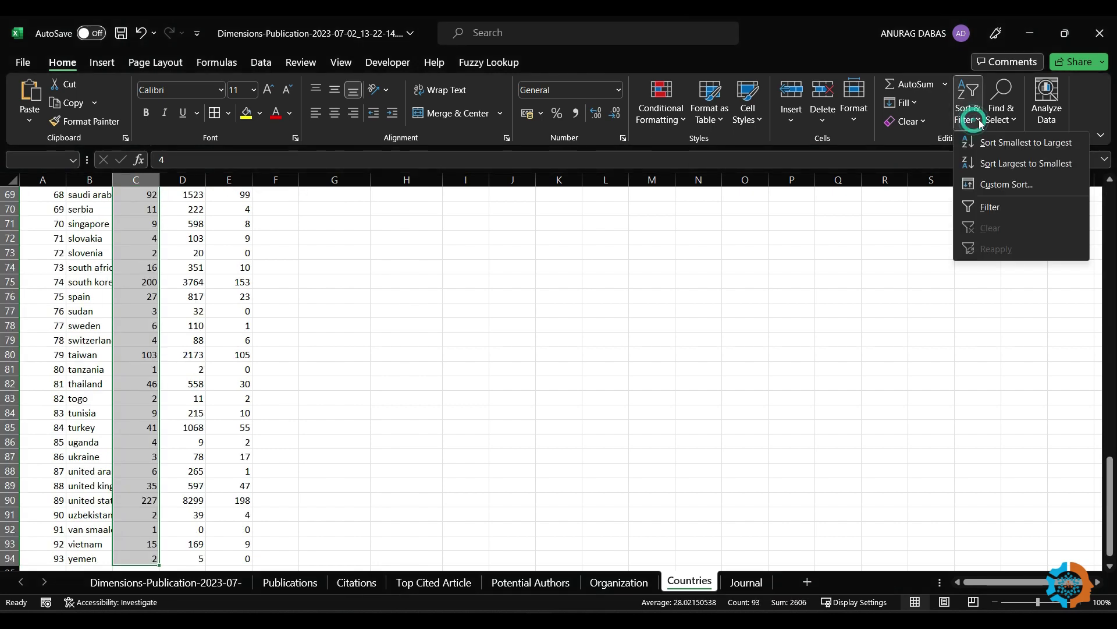
left_click(987, 164)
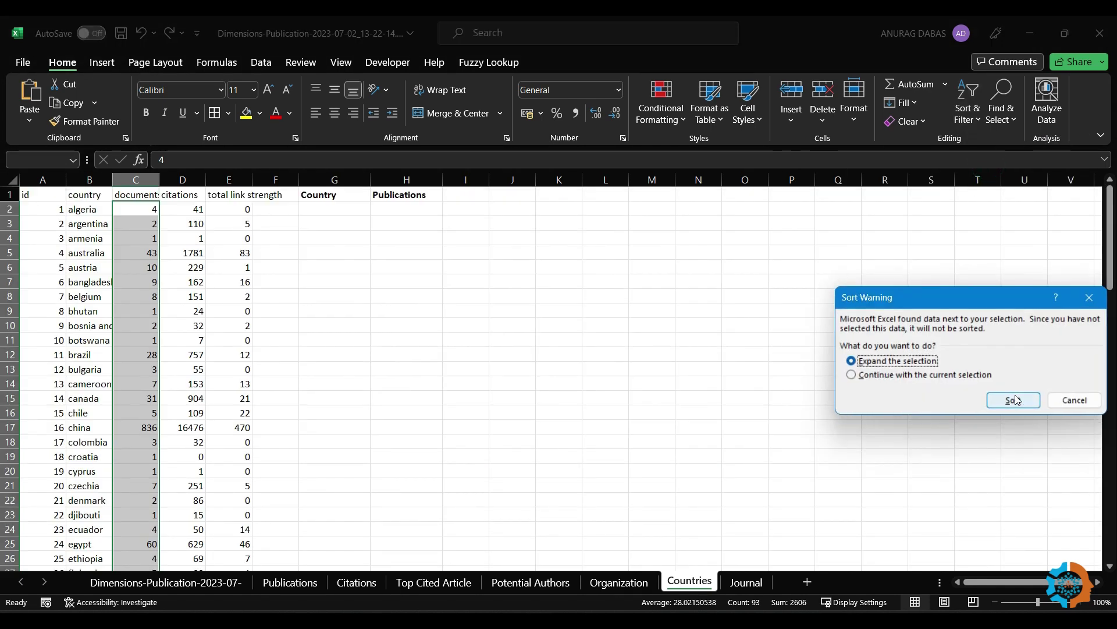
left_click(1013, 401)
left_click(377, 309)
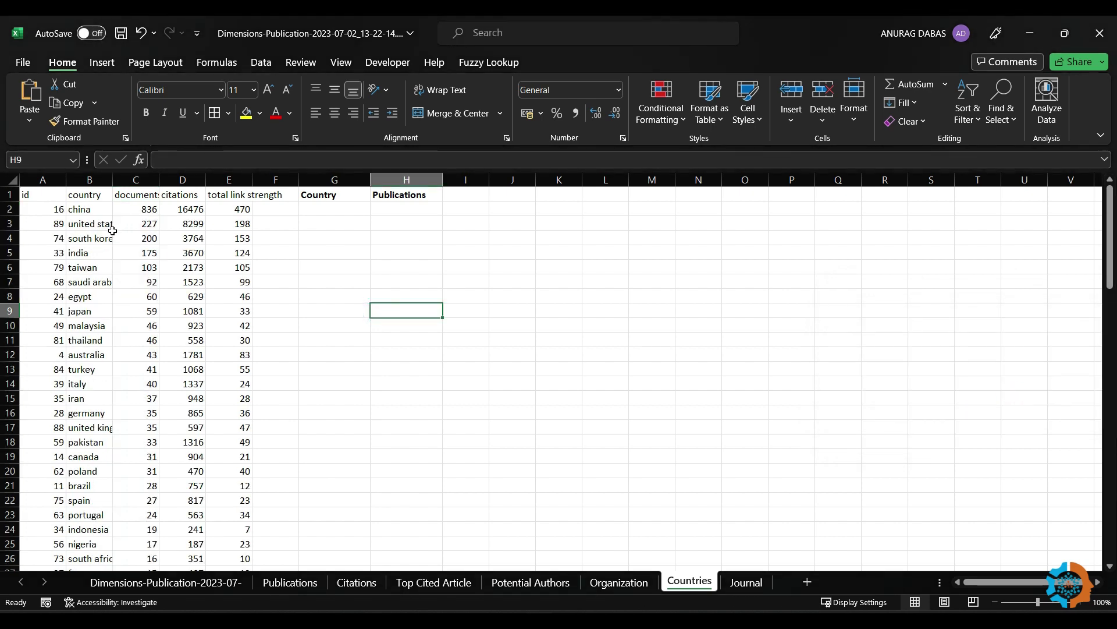
Insert a blank column between the country and documents columns.
left_click(126, 184)
right_click(136, 183)
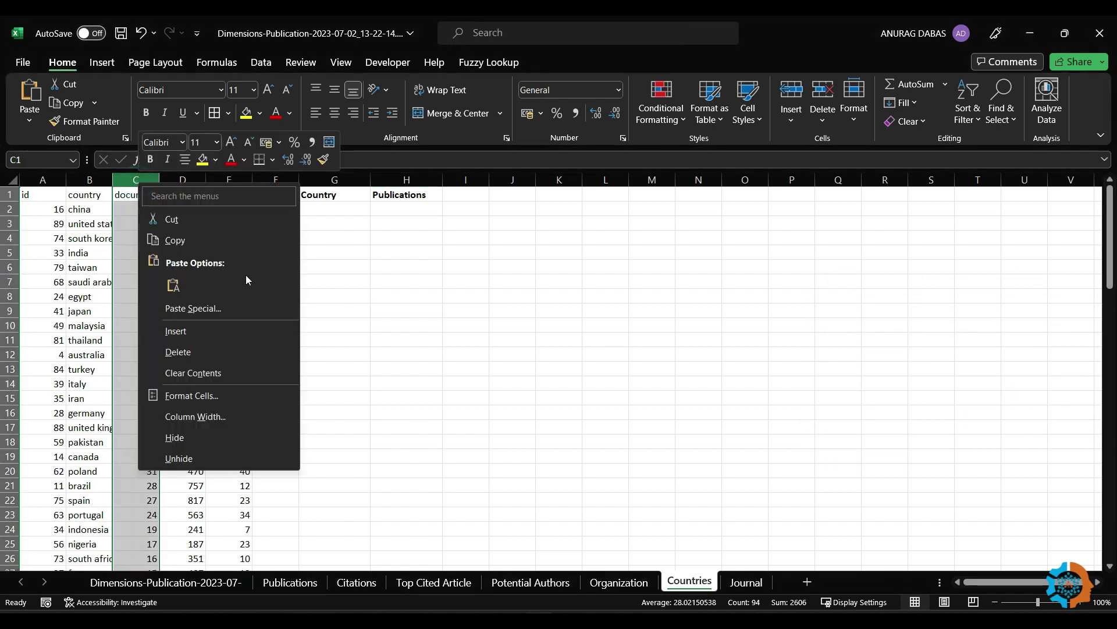
left_click(187, 329)
Capitalize the country names with =PROPER(B2) in C2 and fill the formula down the list.
left_click(136, 209)
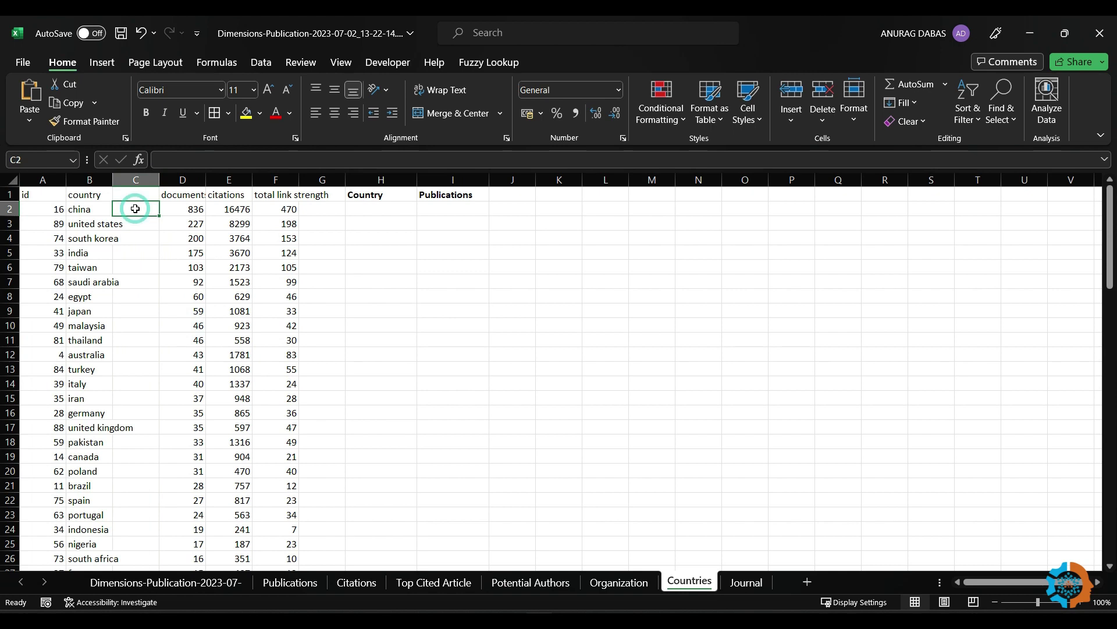
type("=")
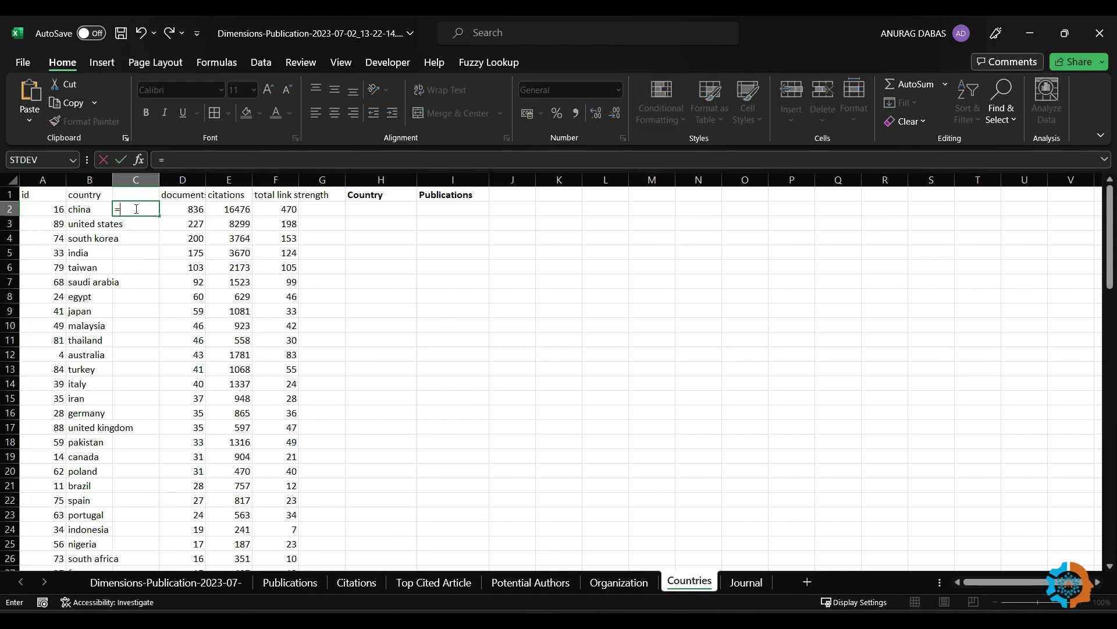
type("PROPER(")
left_click(88, 209)
type(")")
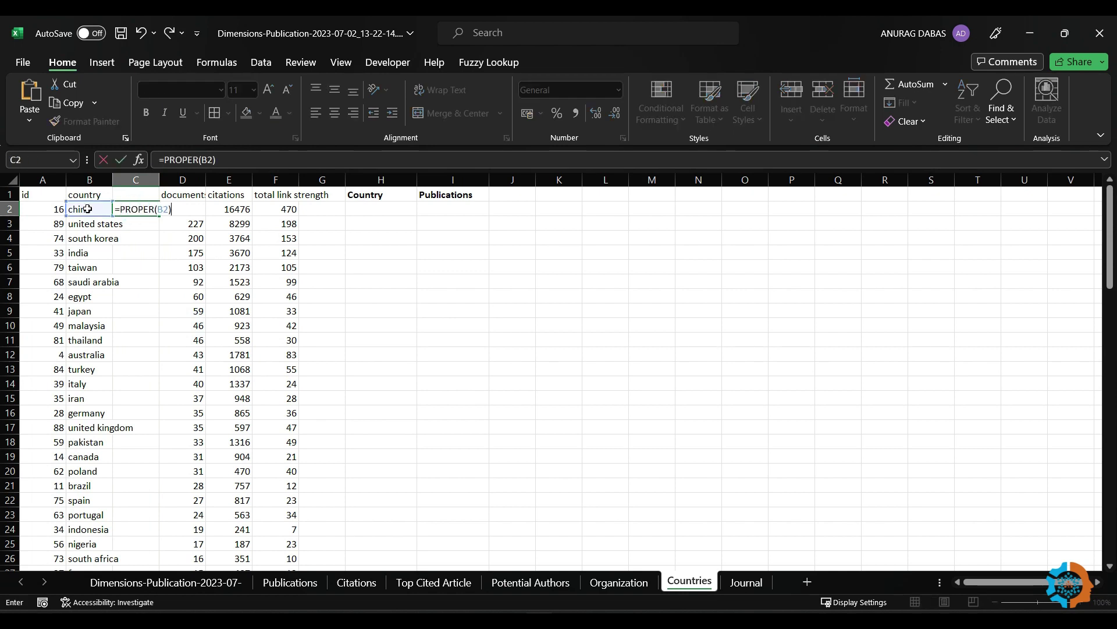
key("Return")
left_click(140, 211)
double_click(158, 216)
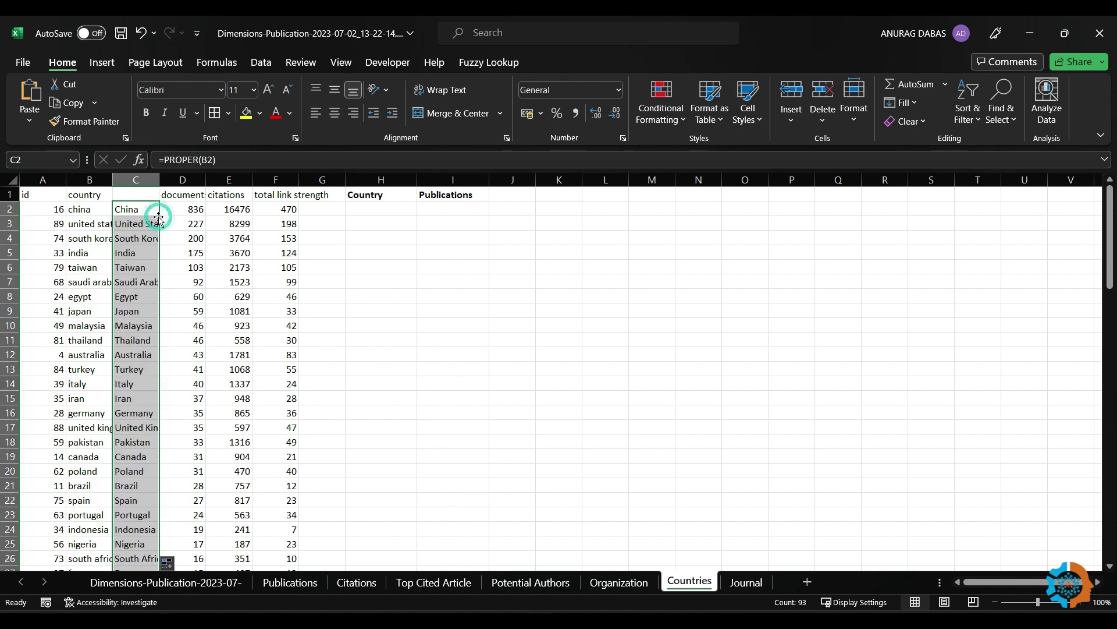
Copy the capitalized country names and document counts from columns C and D and paste them as values at H2.
left_click_drag(135, 209, 182, 209)
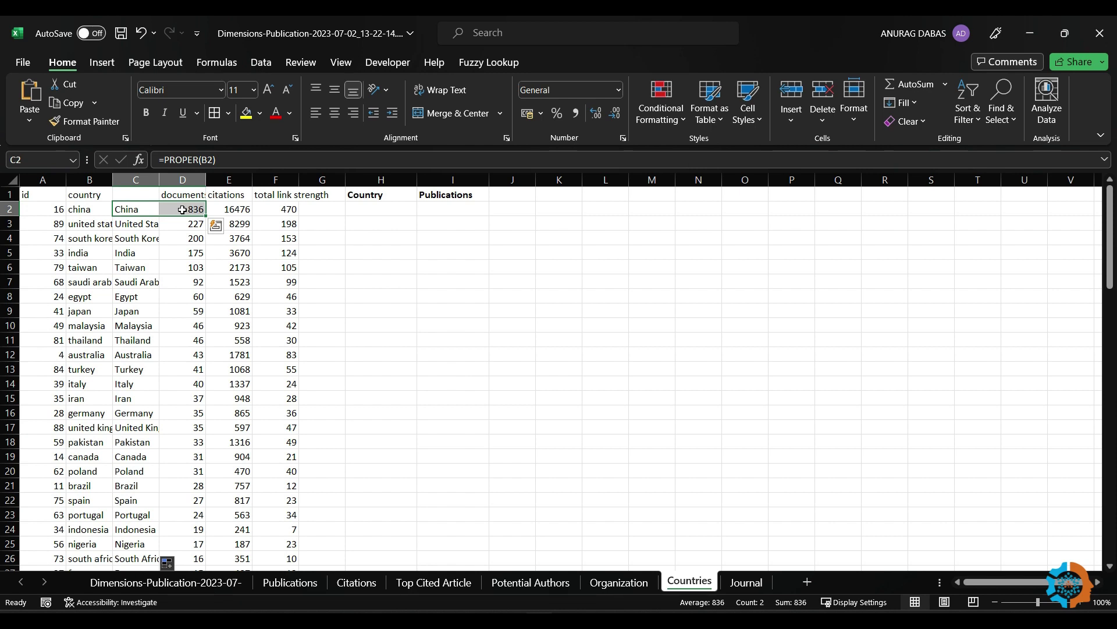
key("ctrl+shift+Down")
key("ctrl+c")
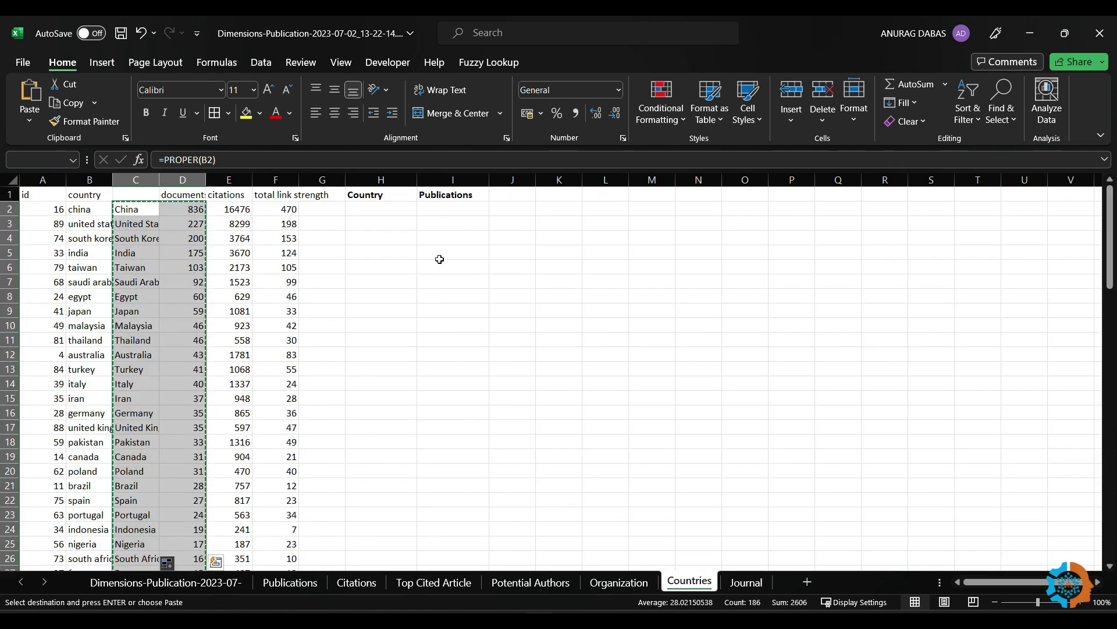
left_click(372, 208)
right_click(373, 211)
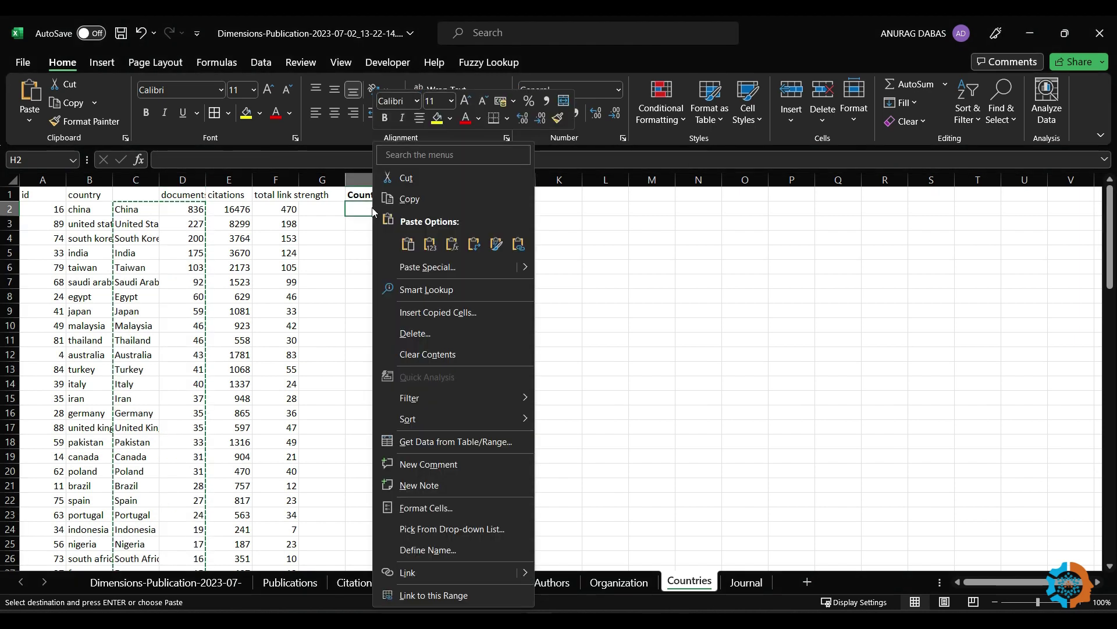
left_click(430, 243)
Insert the recommended Filled Map chart from the Country and Publications table, then enlarge it beside the table.
left_click_drag(359, 195, 447, 194)
key("ctrl+shift+Down")
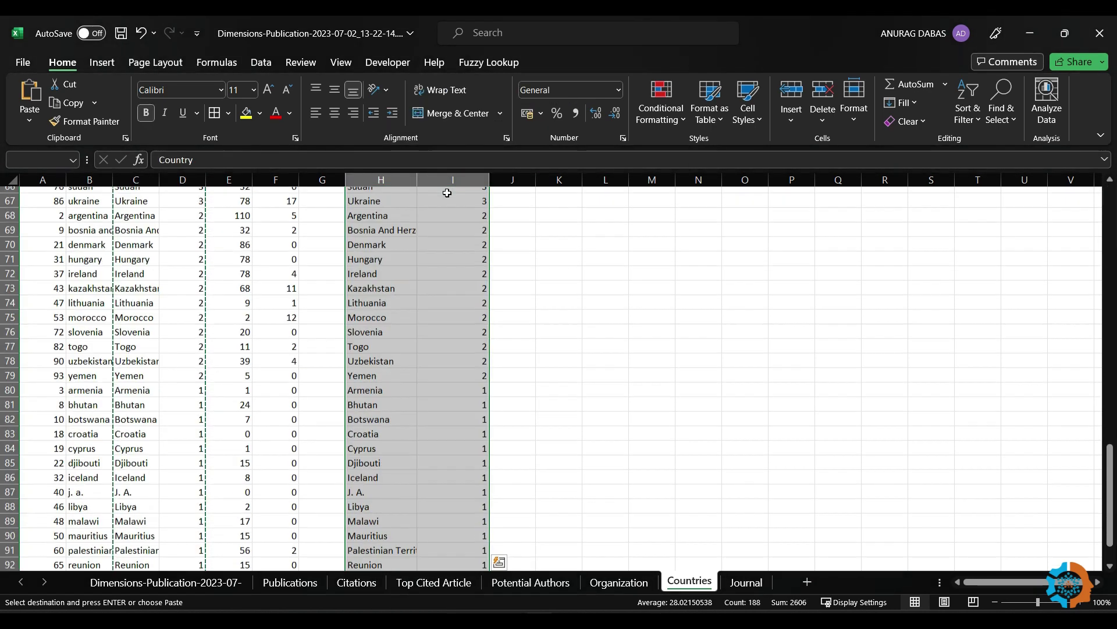
left_click(96, 62)
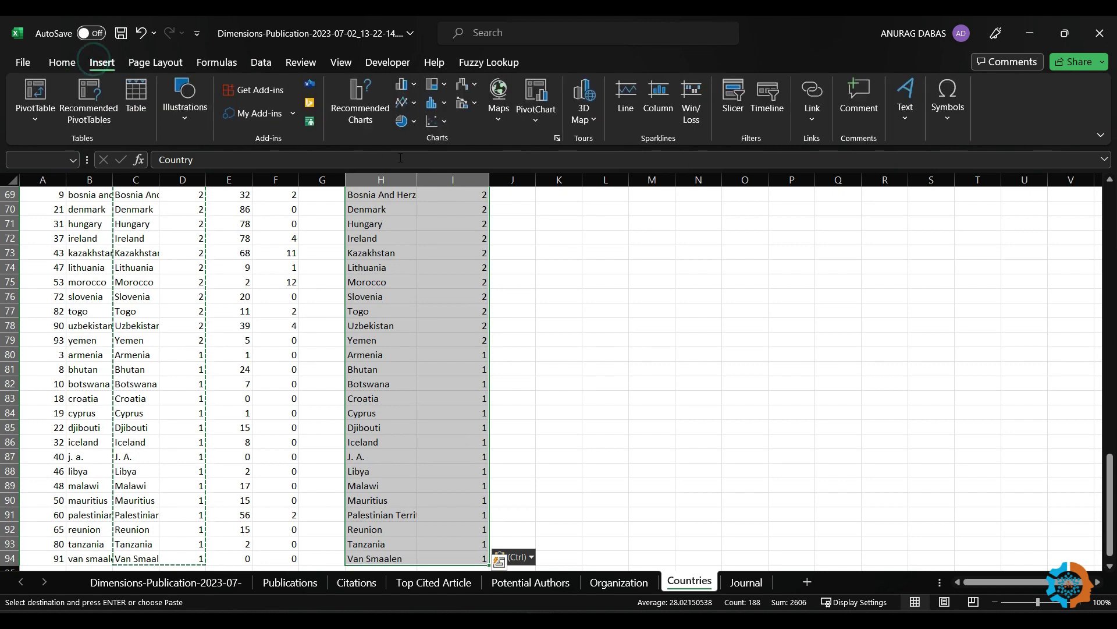
left_click(377, 105)
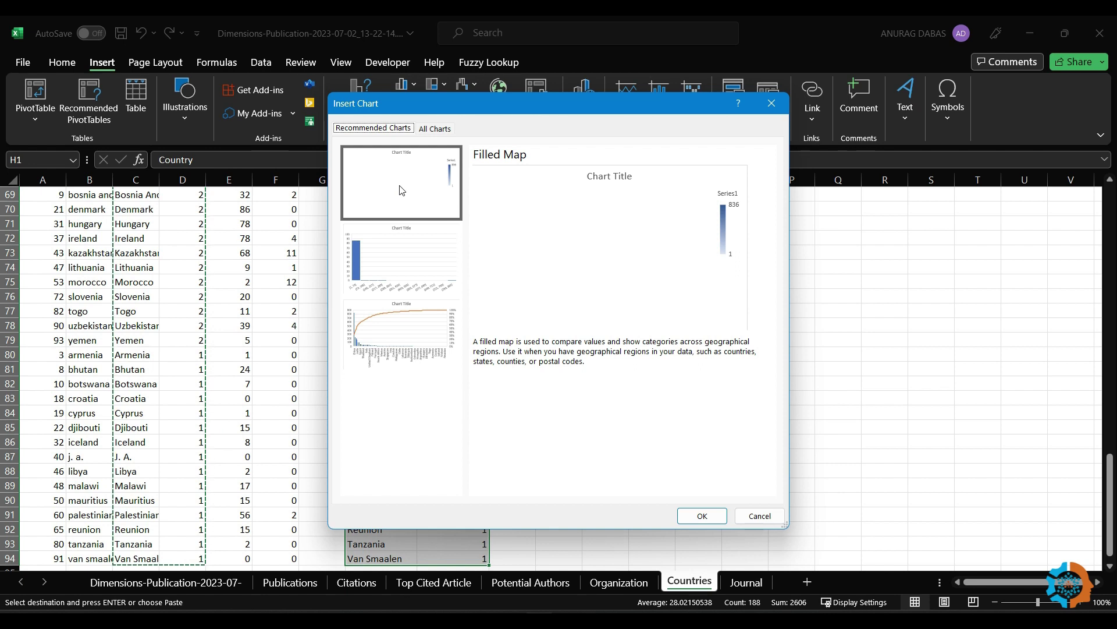
left_click(699, 512)
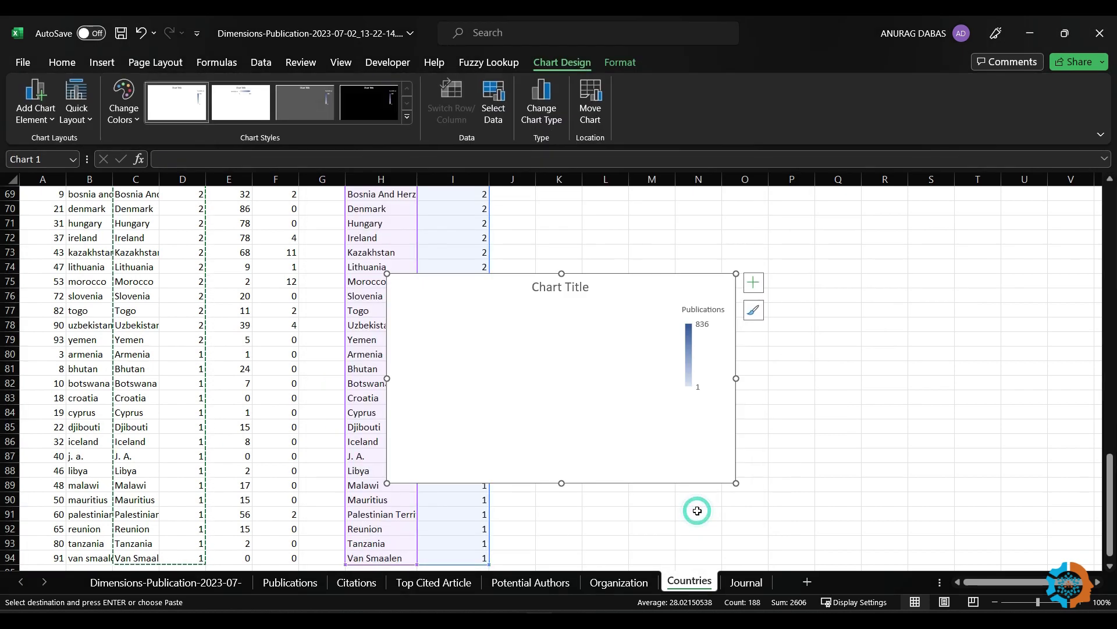
left_click_drag(873, 459, 1019, 527)
left_click_drag(524, 250, 504, 217)
Remove the map's chart title and add data labels in the current chart style.
left_click(1040, 229)
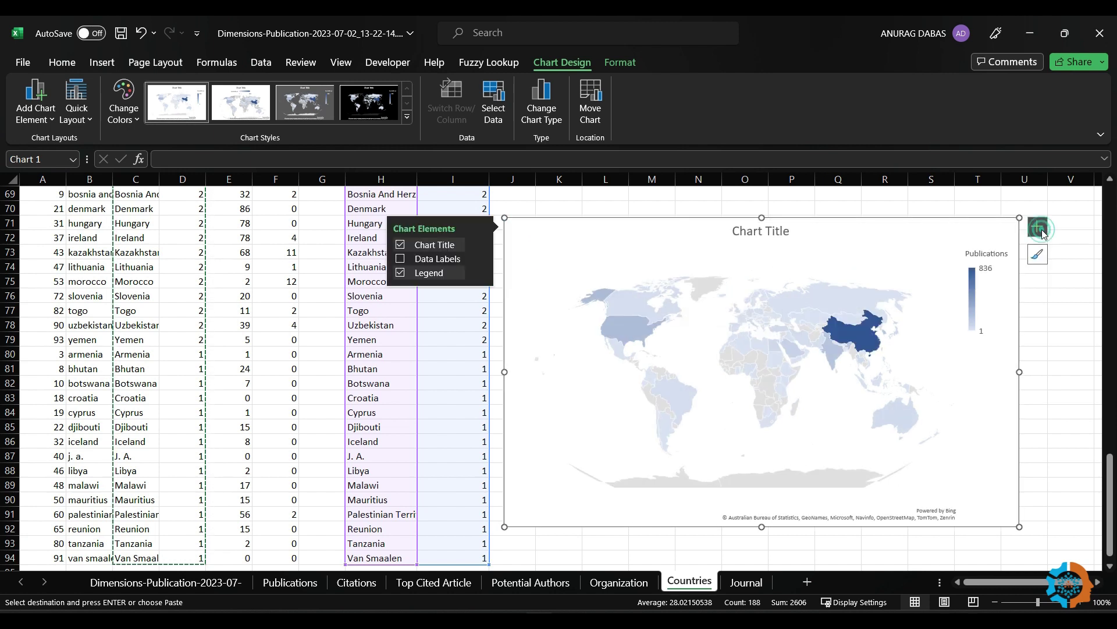
left_click(400, 245)
left_click(400, 259)
left_click(715, 407)
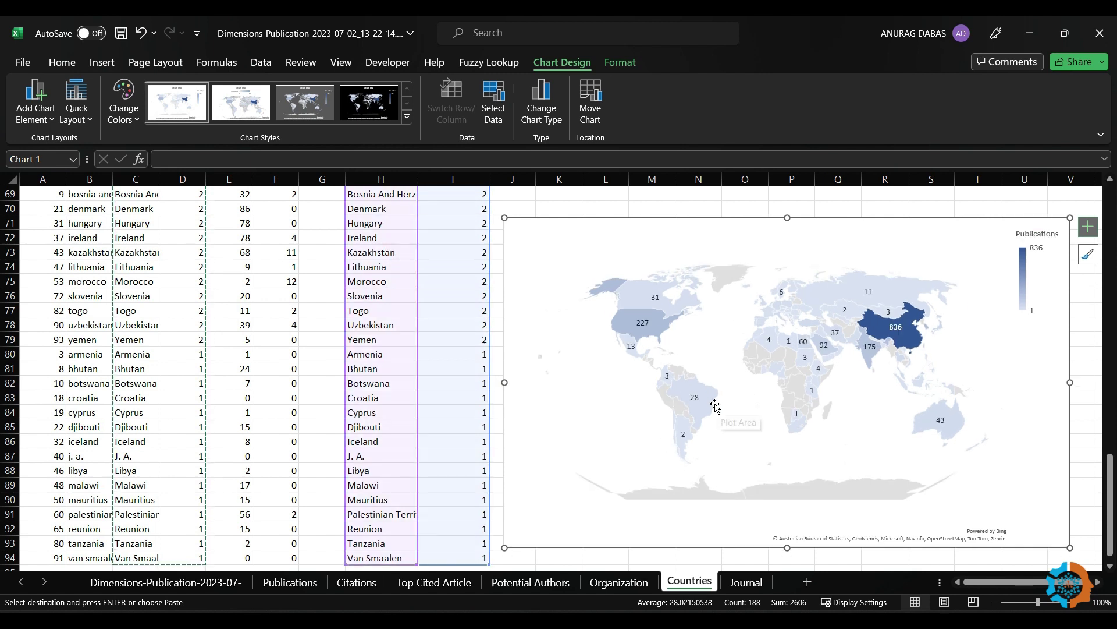
Apply the second chart style to the map, with the chart title hidden and data labels shown.
left_click(232, 106)
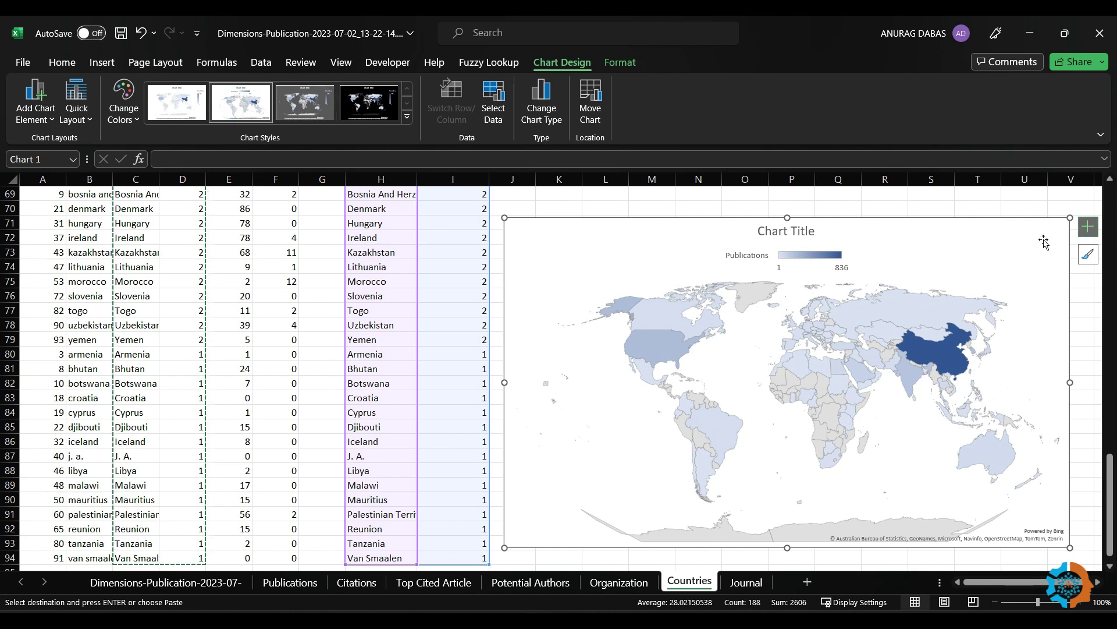
left_click(1087, 226)
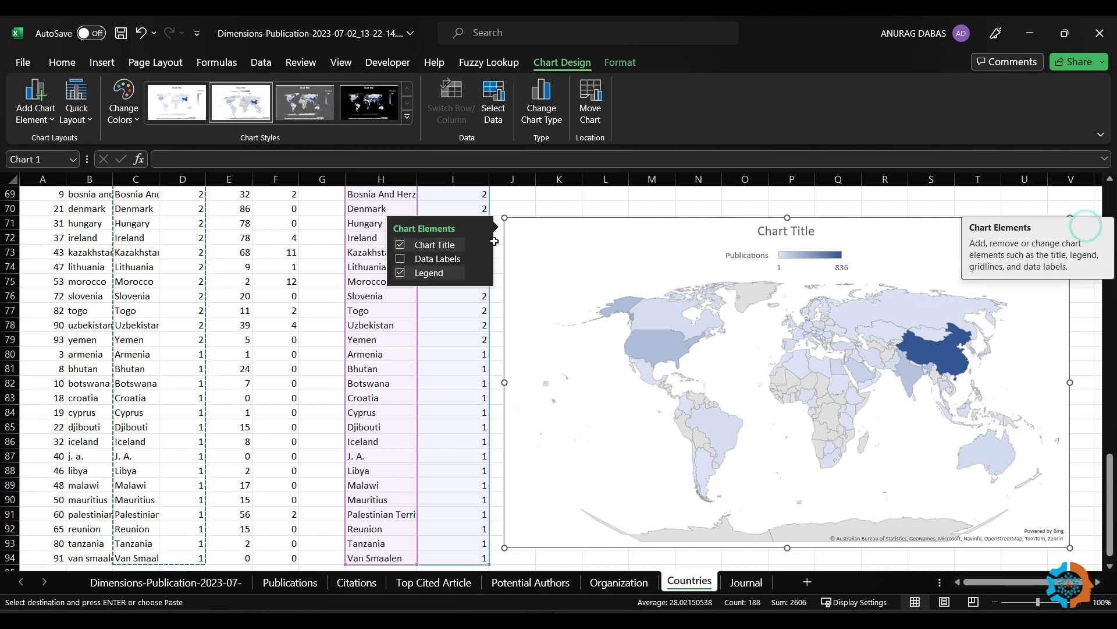
left_click(400, 245)
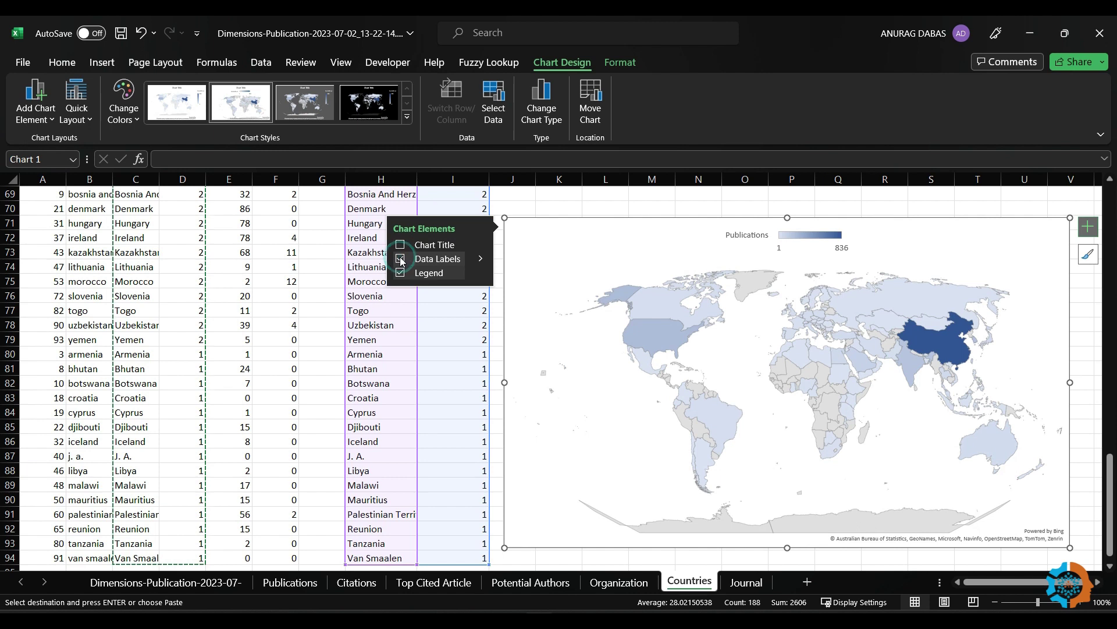
left_click(400, 258)
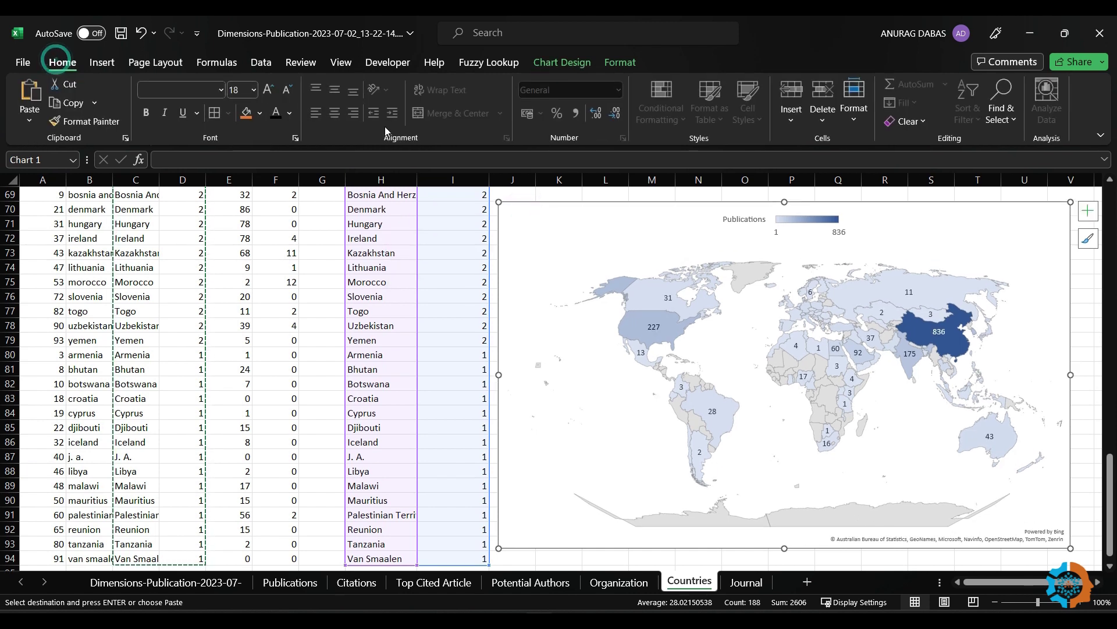
Set the map's font colour to Automatic and make the Publications legend bold.
left_click(291, 113)
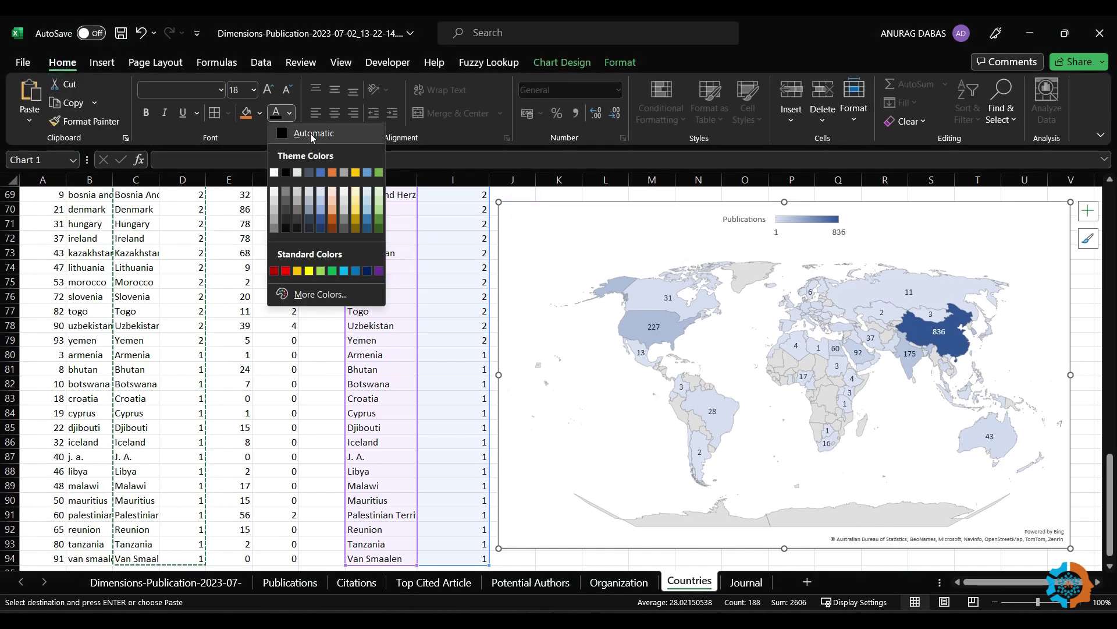
left_click(310, 133)
left_click(742, 224)
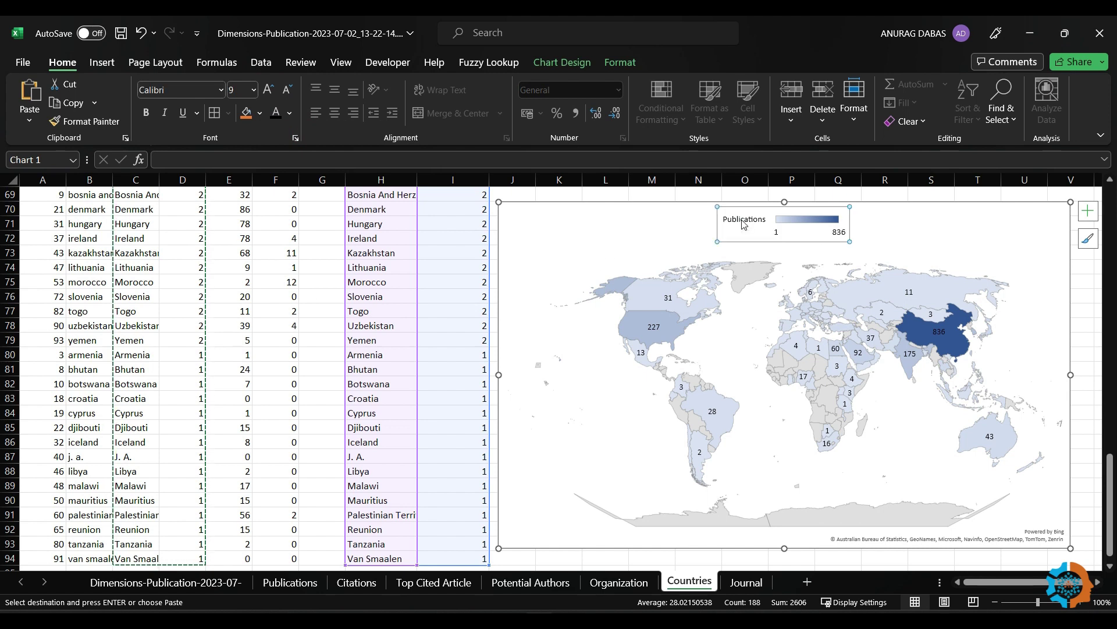
left_click(146, 113)
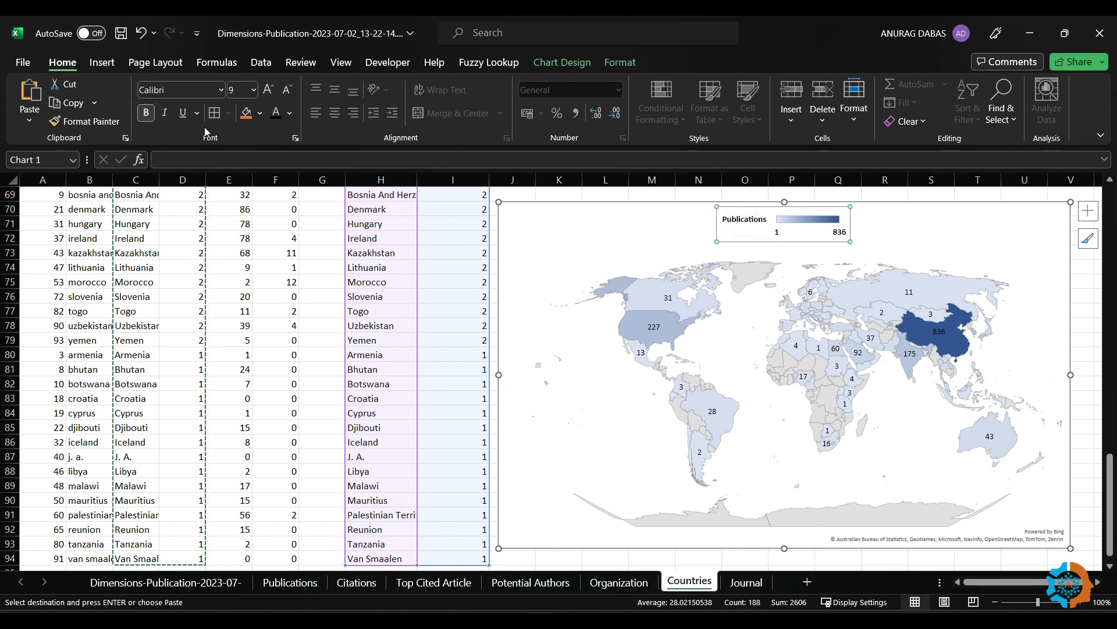
left_click(1088, 211)
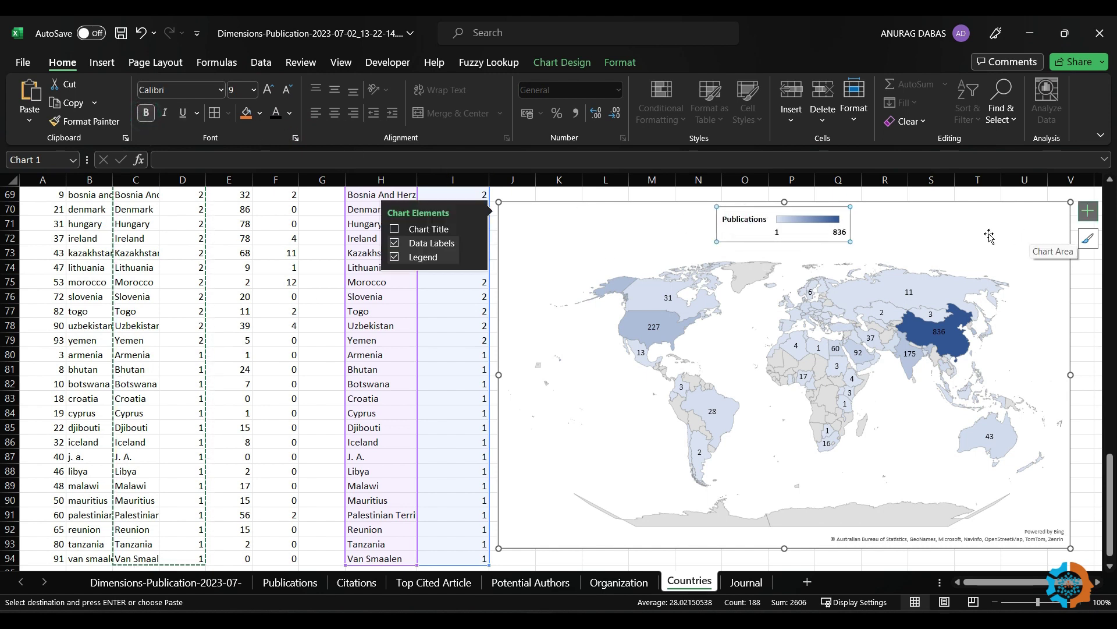
key("Escape")
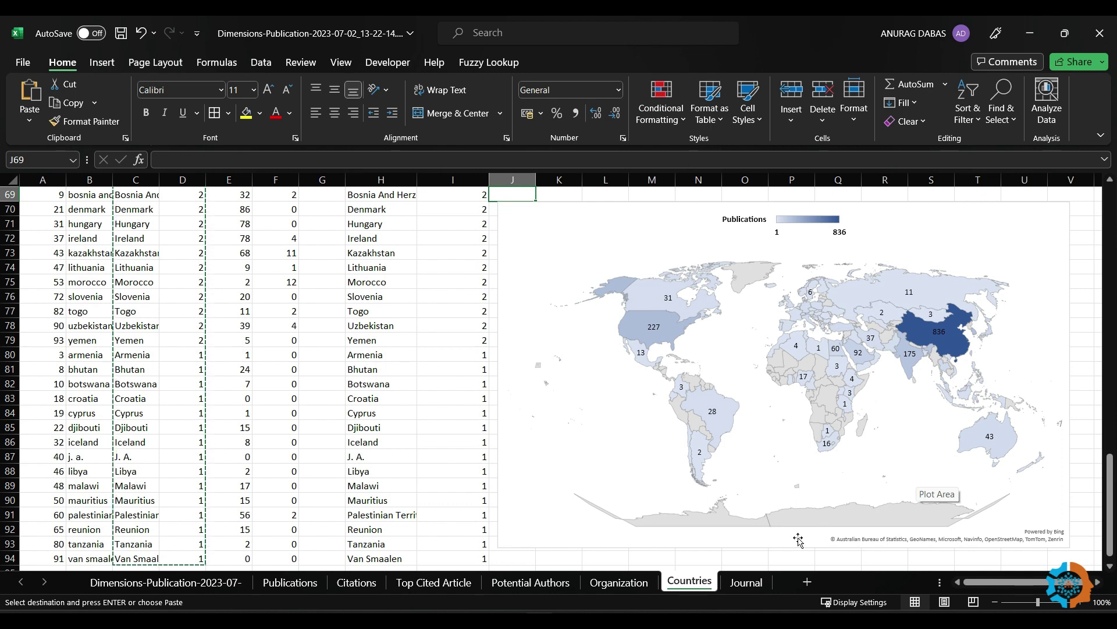
Show the Journal sheet and open Journals.txt from the Bibliometrics folder in place of Countries.txt.
left_click(745, 581)
key("alt+Tab")
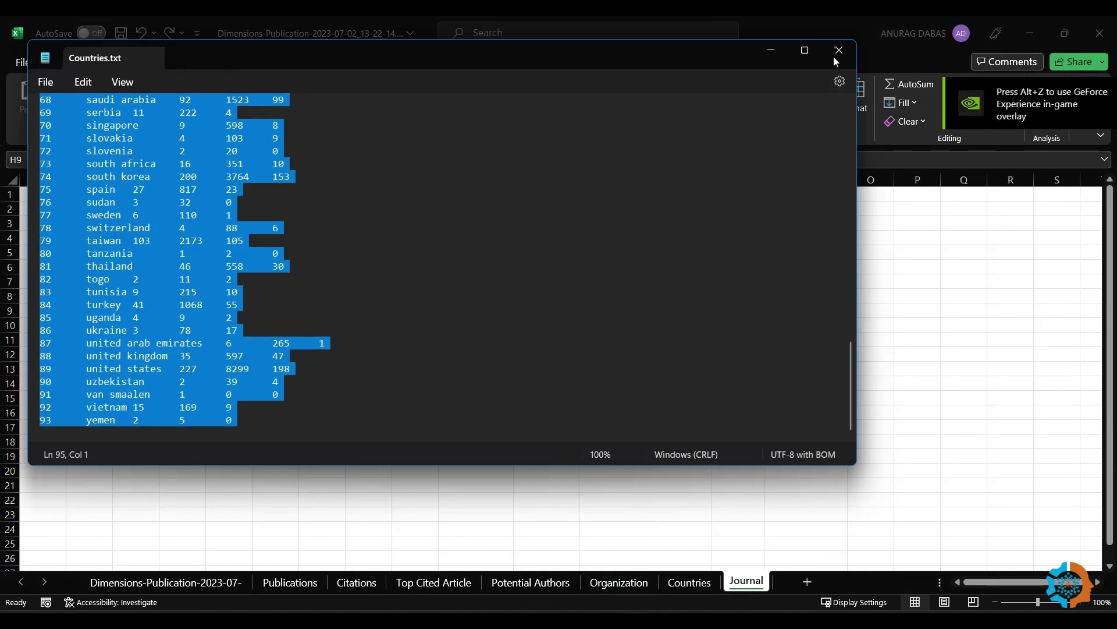
left_click(836, 49)
left_click(275, 202)
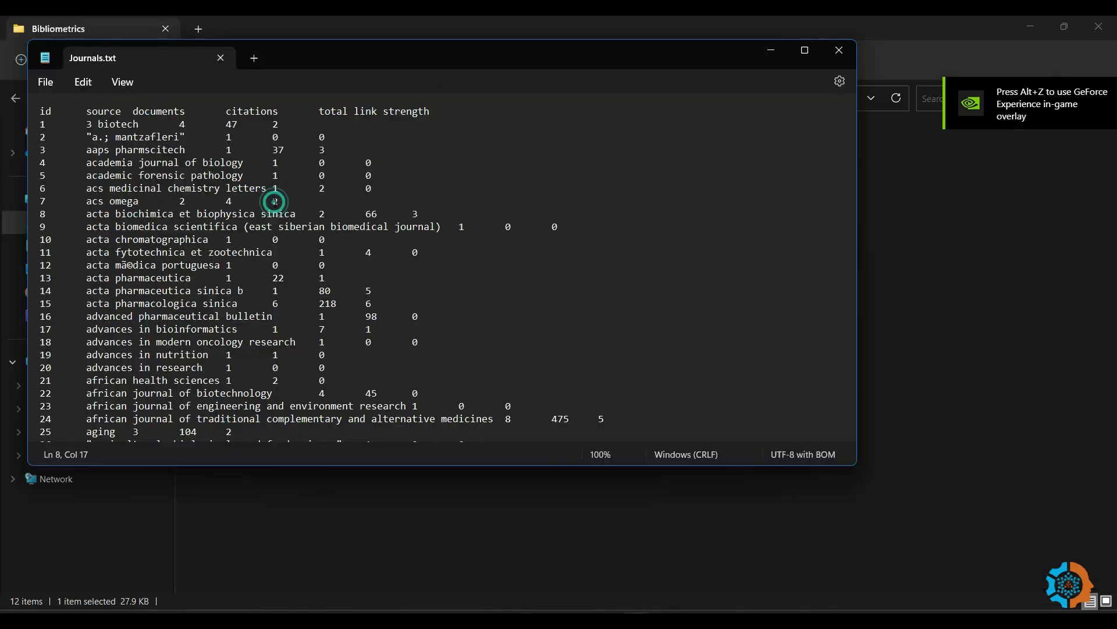
Copy the whole list from Journals.txt and paste it at A1 of the Journal sheet.
key("ctrl+a")
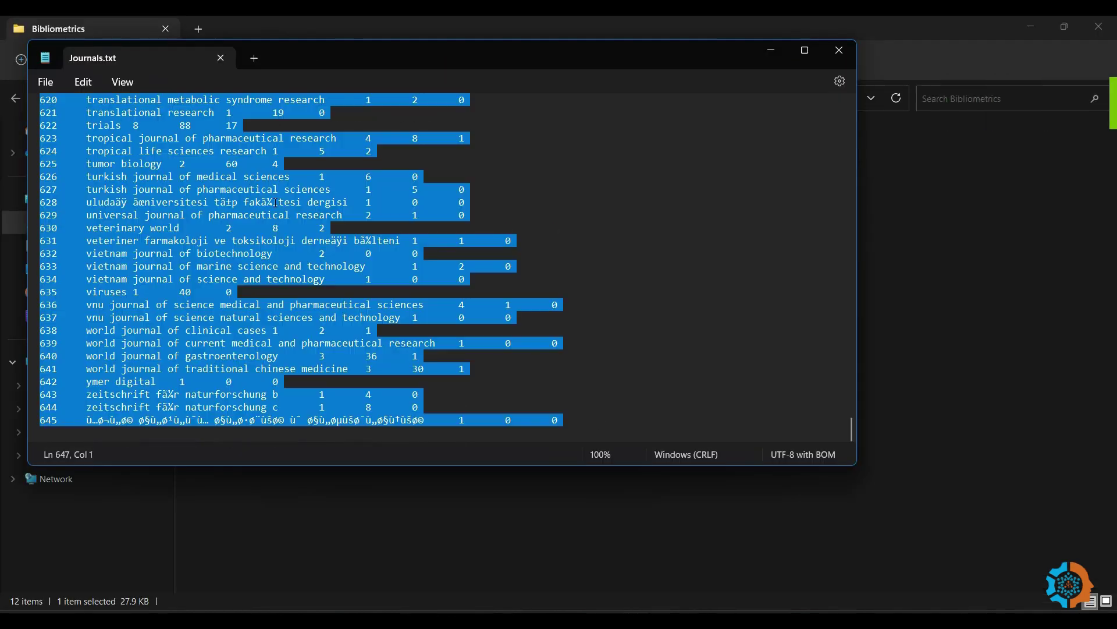
key("alt+Tab")
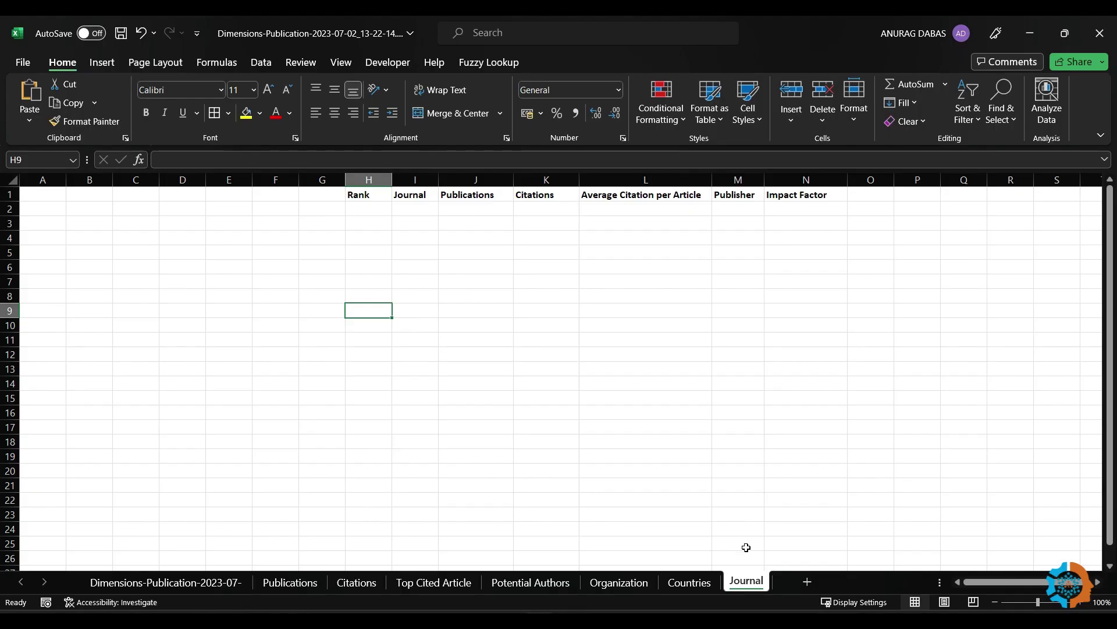
left_click(33, 194)
right_click(33, 194)
left_click(66, 249)
left_click(132, 209)
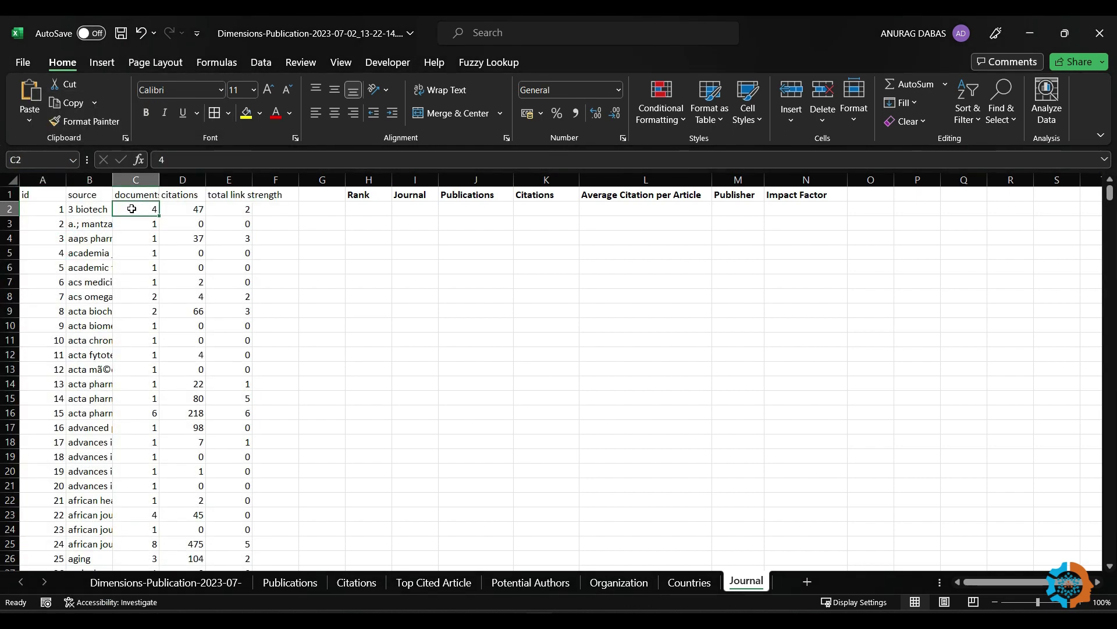
Sort the pasted journal list by documents from largest to smallest, expanding the sort to the neighbouring columns.
key("ctrl+shift+Down")
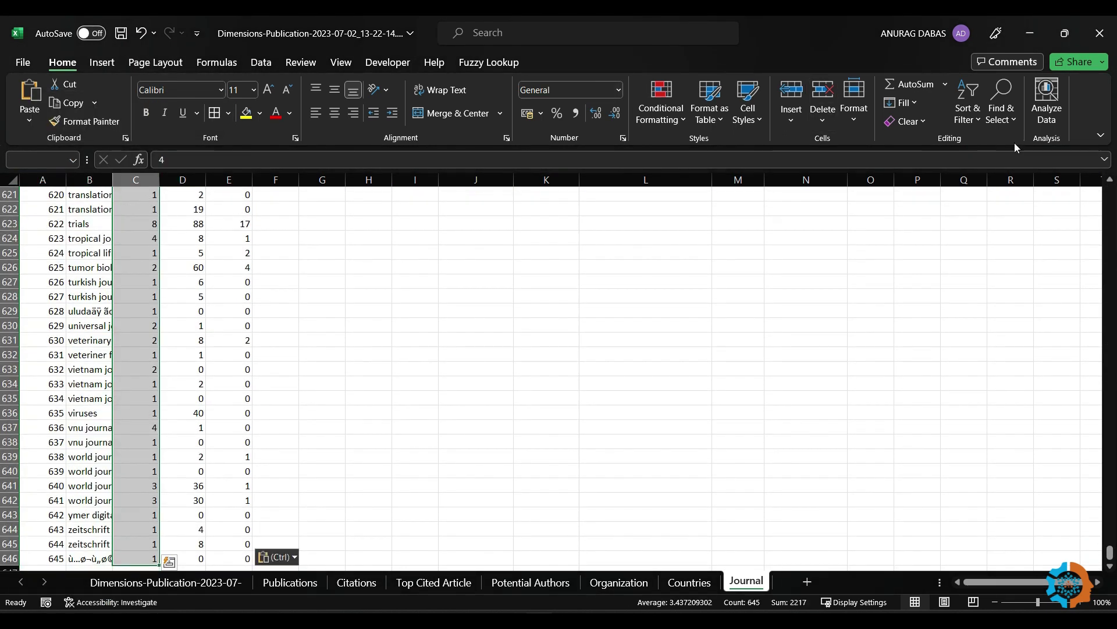
left_click(966, 111)
left_click(984, 162)
left_click(1013, 400)
left_click(581, 388)
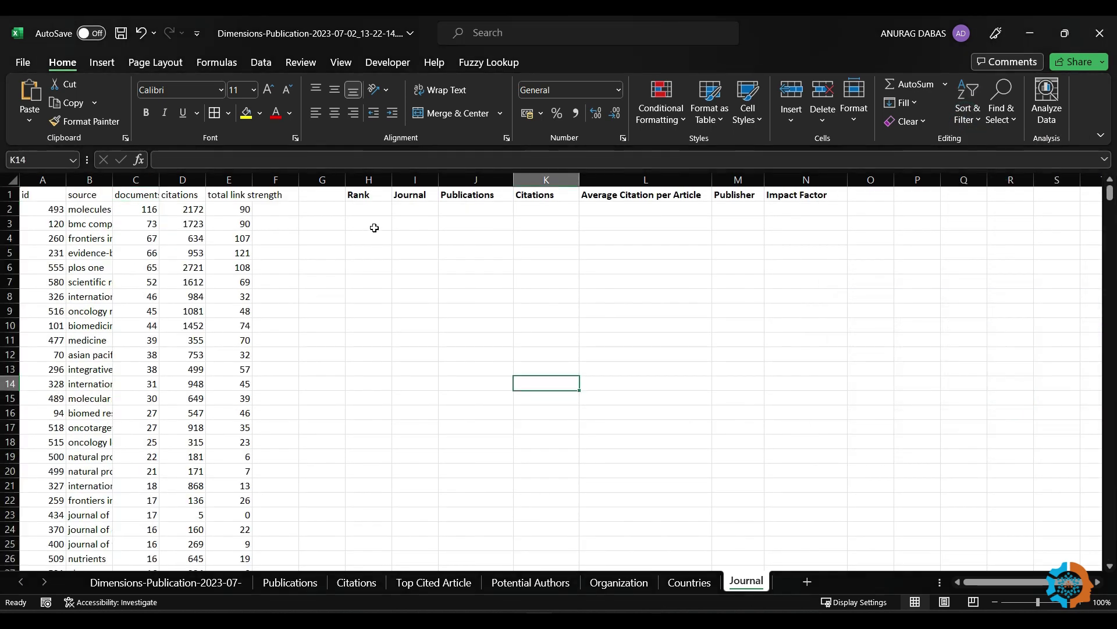
Number the Rank column from 1 to 10 in H2:H11.
left_click(369, 202)
type("1")
left_click(370, 222)
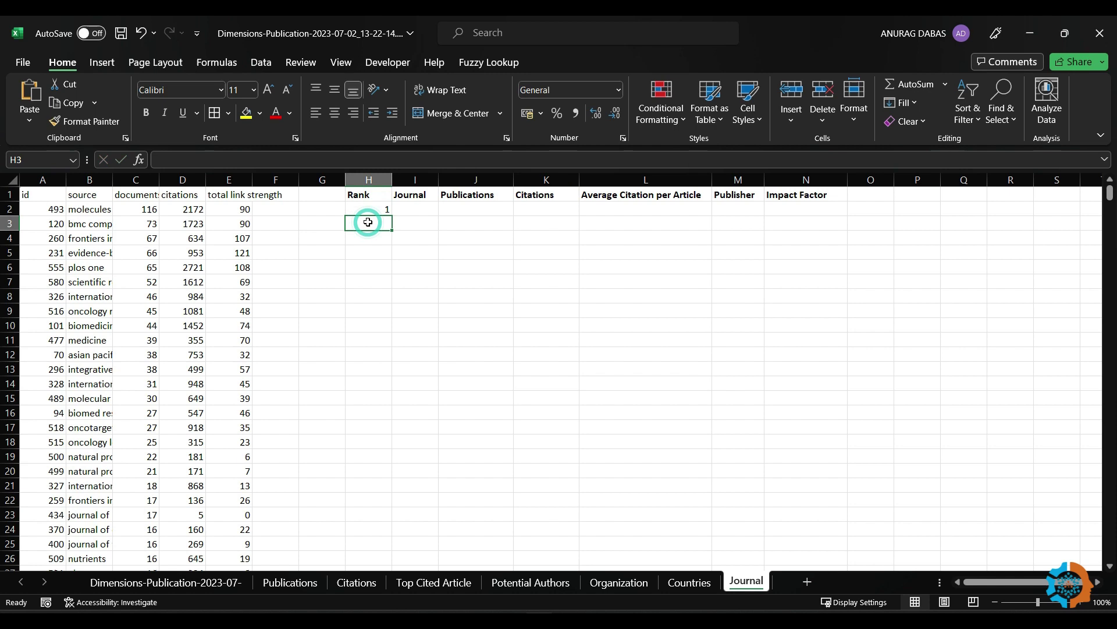
left_click(369, 208)
left_click_drag(392, 216, 392, 340)
Copy the source, documents and citations of the first ten journals into the ranking table starting at I2.
left_click_drag(85, 211, 164, 344)
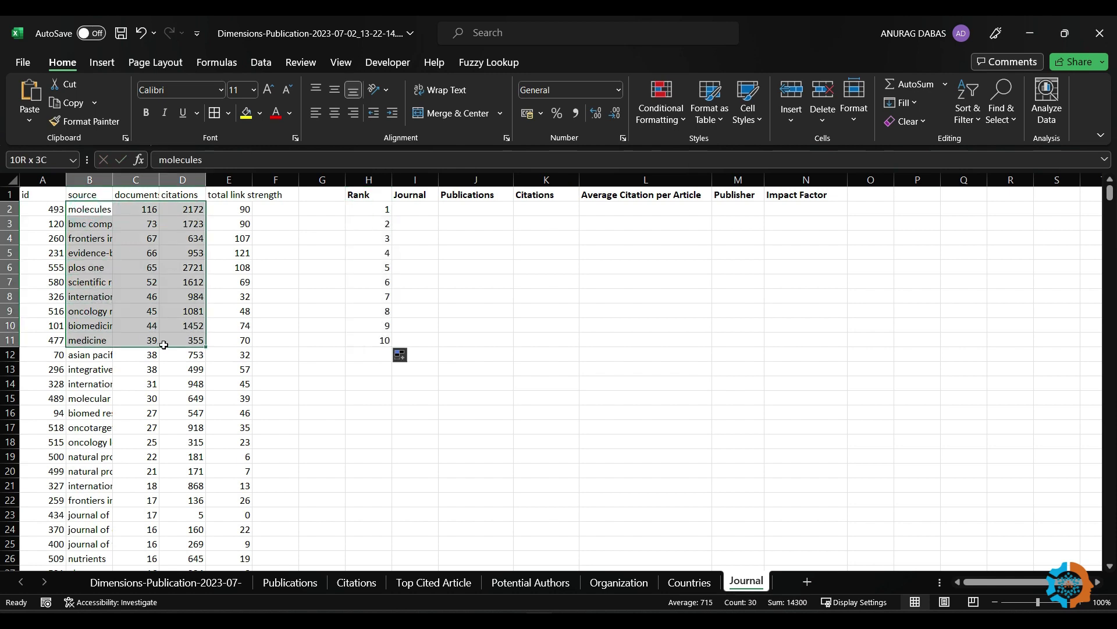
key("ctrl+c")
left_click(415, 209)
key("ctrl+v")
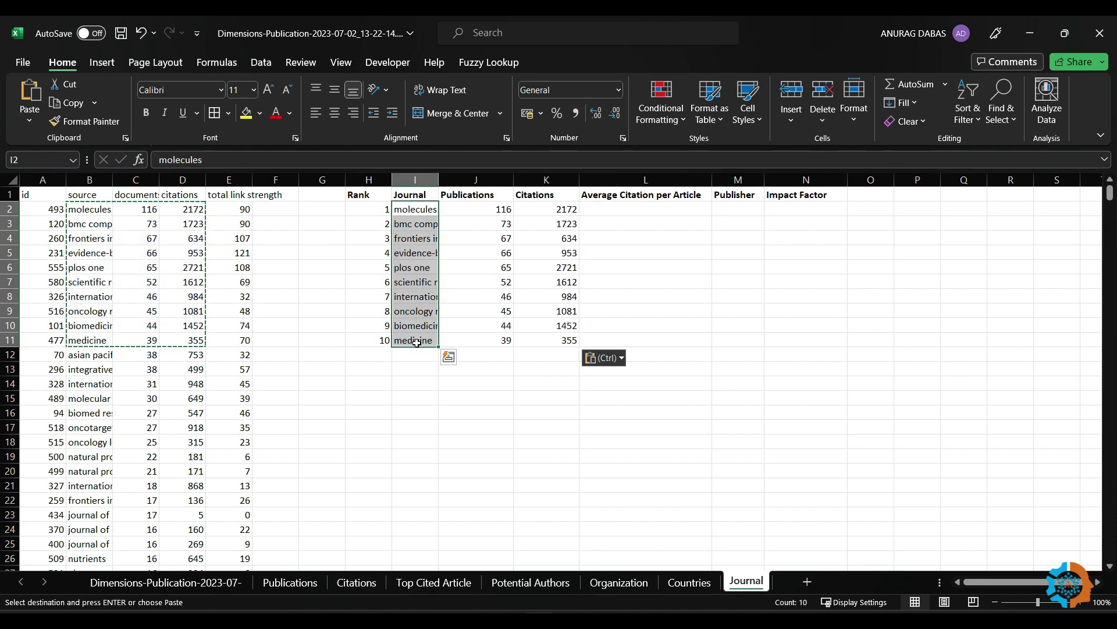
key("ctrl")
Enter =PROPER(I2) in P2 and fill it down to P11 to capitalise the ten journal names.
left_click(920, 206)
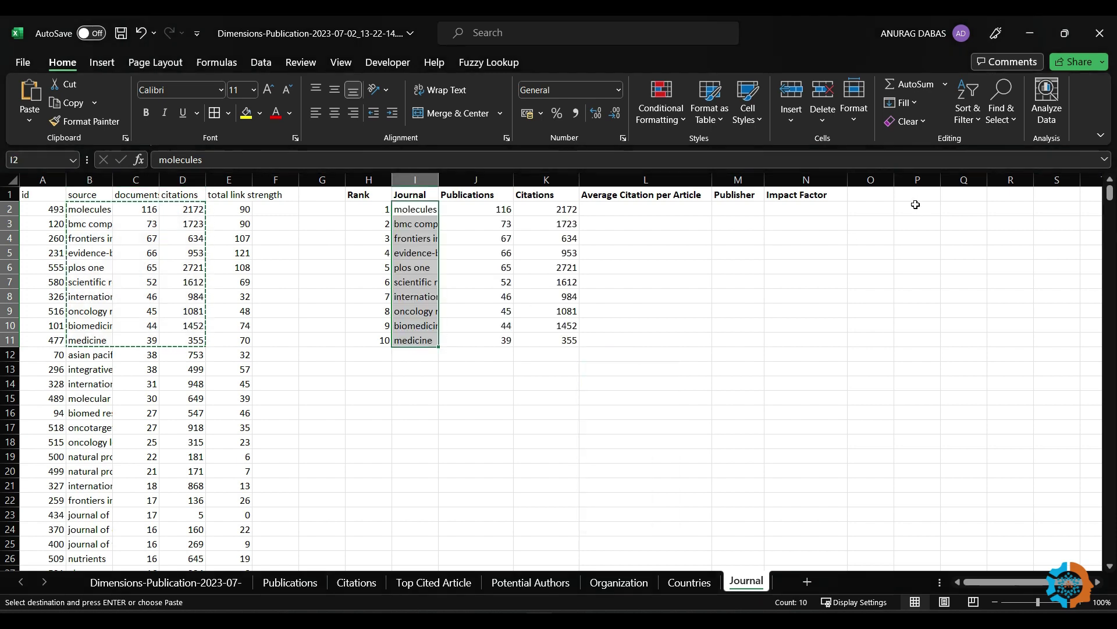
type("=proper")
key("Tab")
left_click(412, 212)
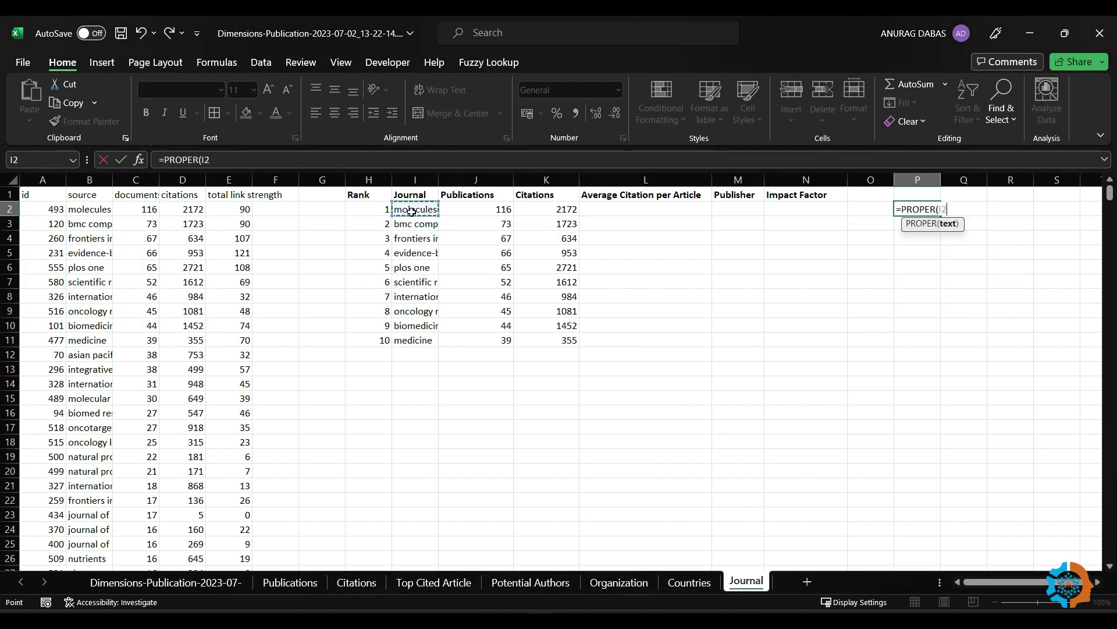
key("Return")
key("Up")
double_click(941, 216)
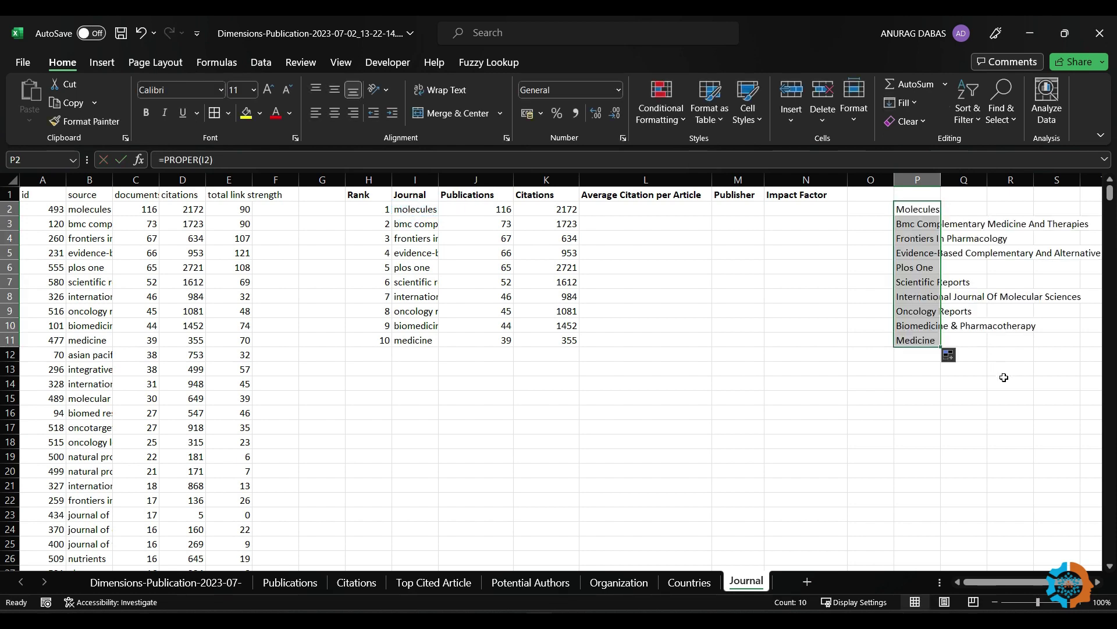
Paste the capitalised names from P2:P11 as values over the Journal column at I2, and delete helper column P.
key("ctrl+c")
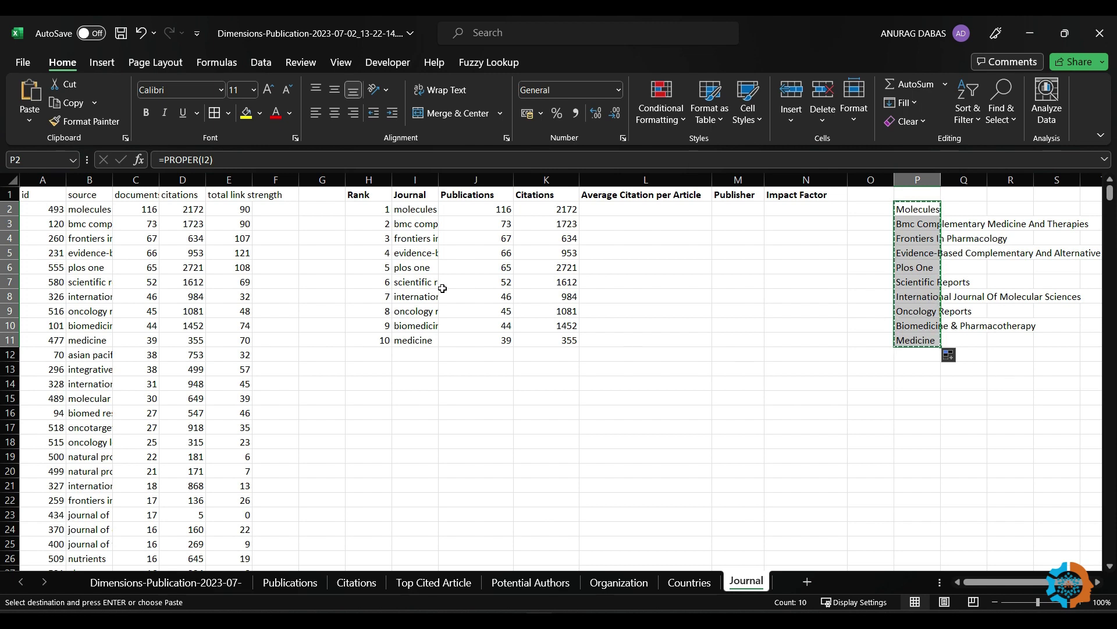
left_click(421, 211)
key("ctrl+alt+v")
key("v")
key("Return")
right_click(918, 180)
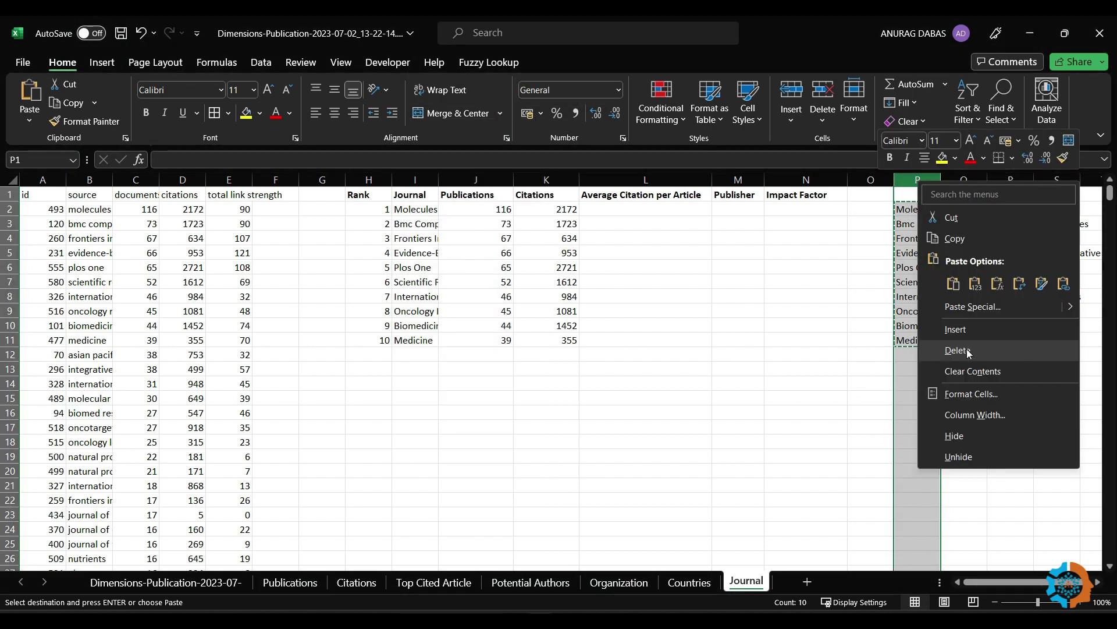
left_click(966, 350)
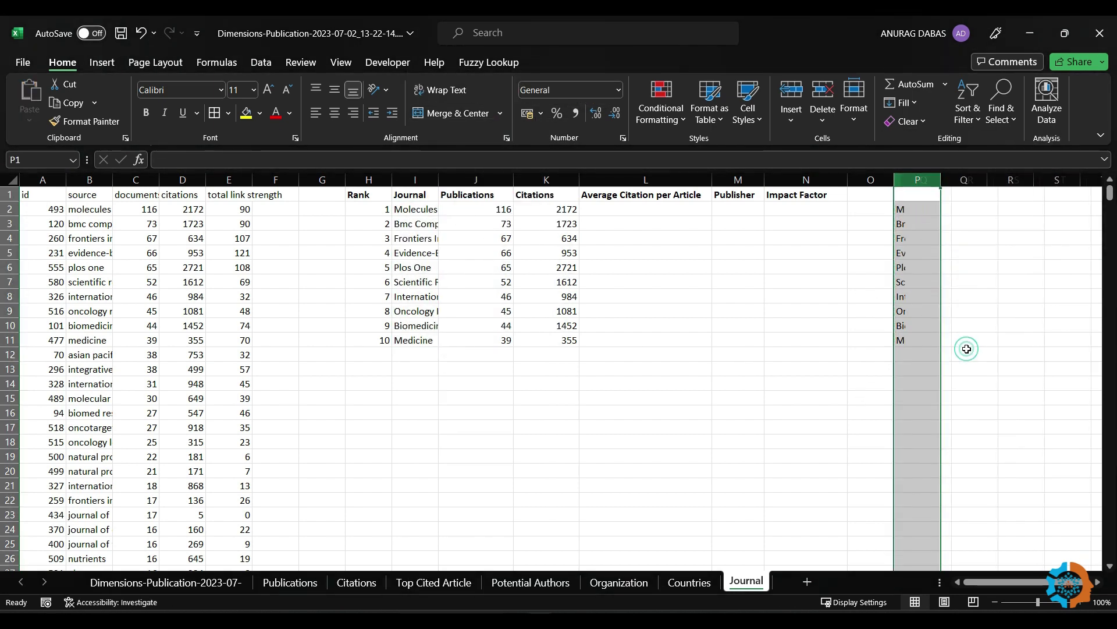
left_click(917, 398)
Widen the Journal column and lowercase "and" in Bmc Complementary Medicine and Therapies and "in" in Frontiers in Pharmacology.
left_click_drag(440, 180, 567, 180)
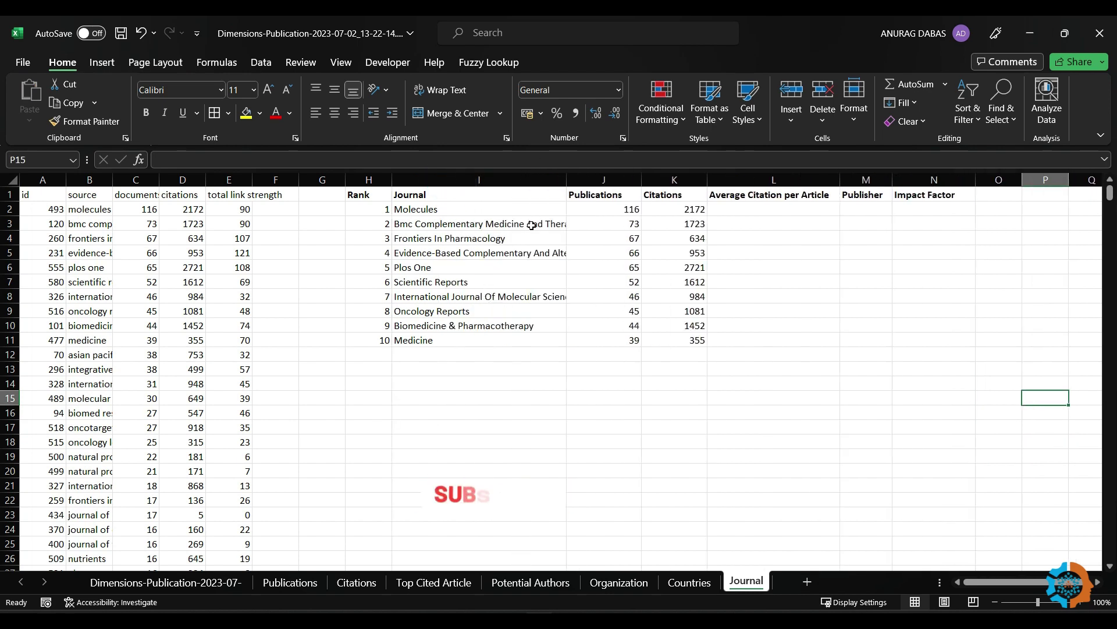
double_click(532, 224)
double_click(531, 224)
type("and")
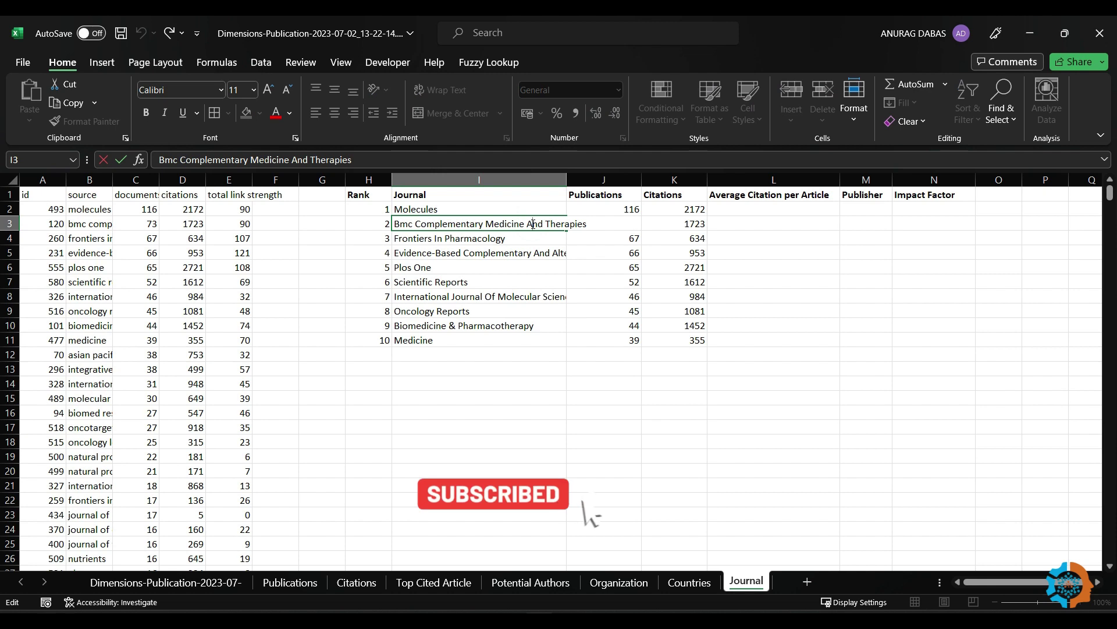
double_click(440, 239)
key("BackSpace")
type("i")
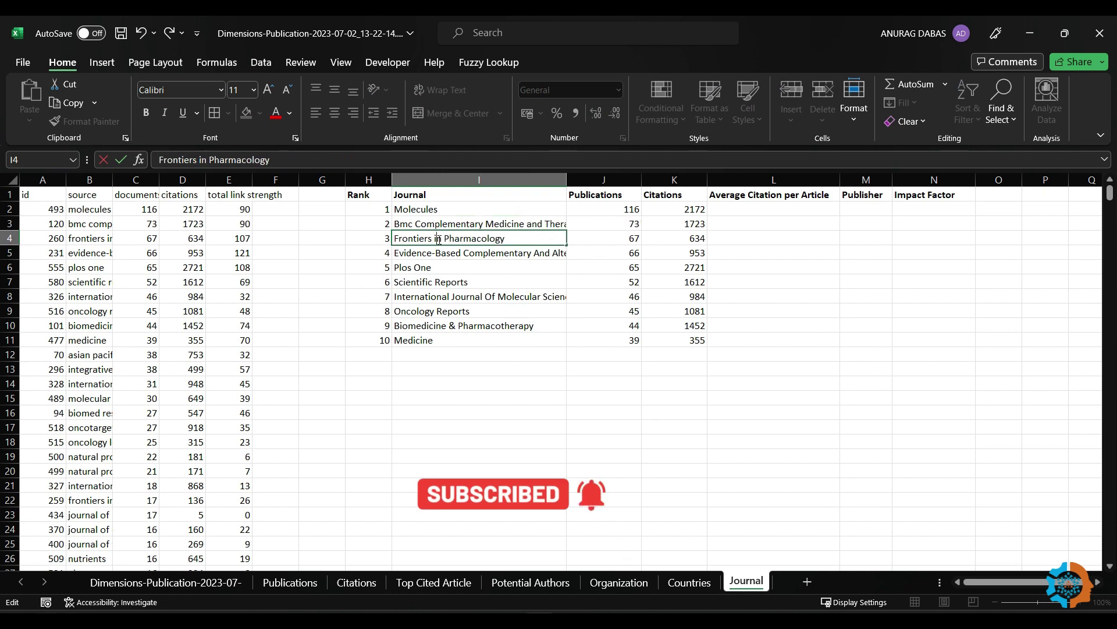
left_click(456, 365)
left_click(771, 400)
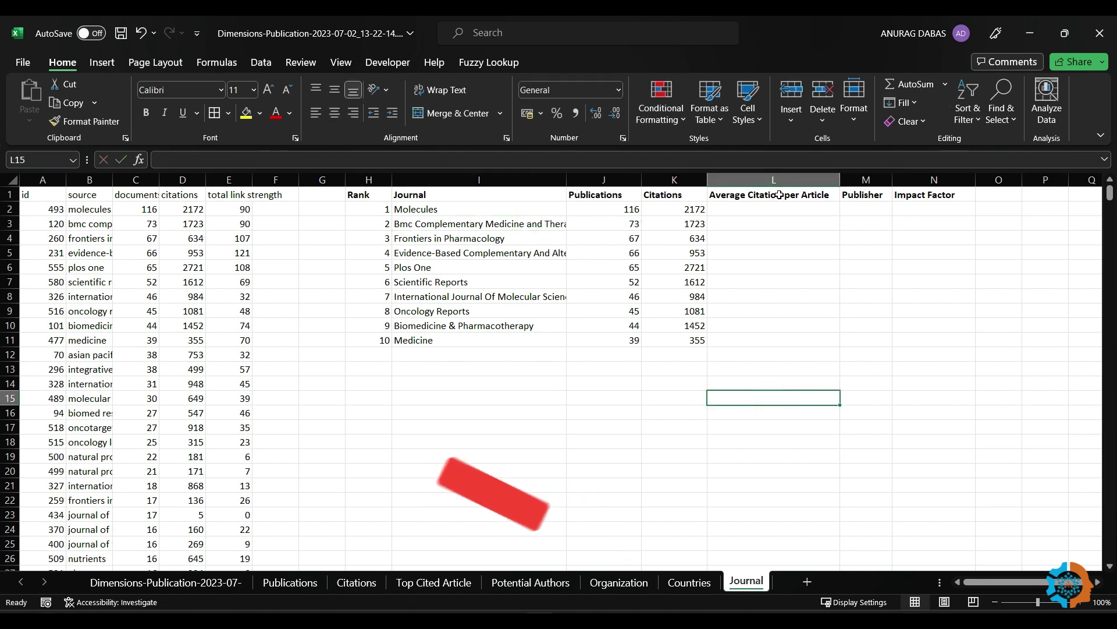
Change the header in L1 to "Average Citations per Article".
left_click(783, 198)
double_click(783, 198)
type("s")
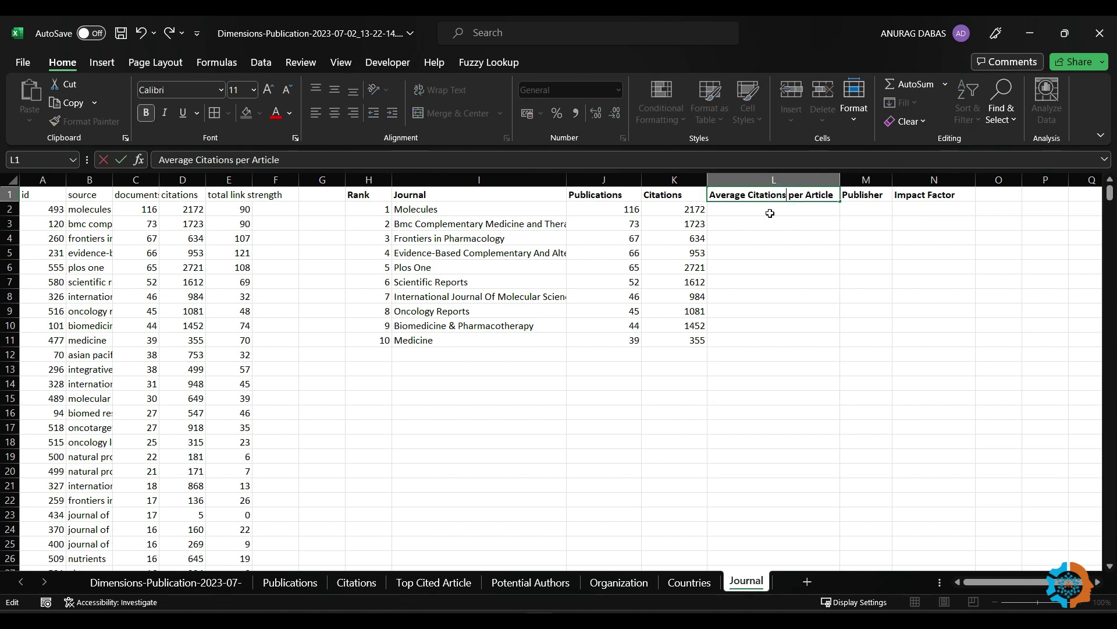
Calculate each journal's average citations with =K2/J2 in L2, filled down to L11.
double_click(751, 210)
type("=")
left_click(684, 210)
type("/")
left_click(627, 208)
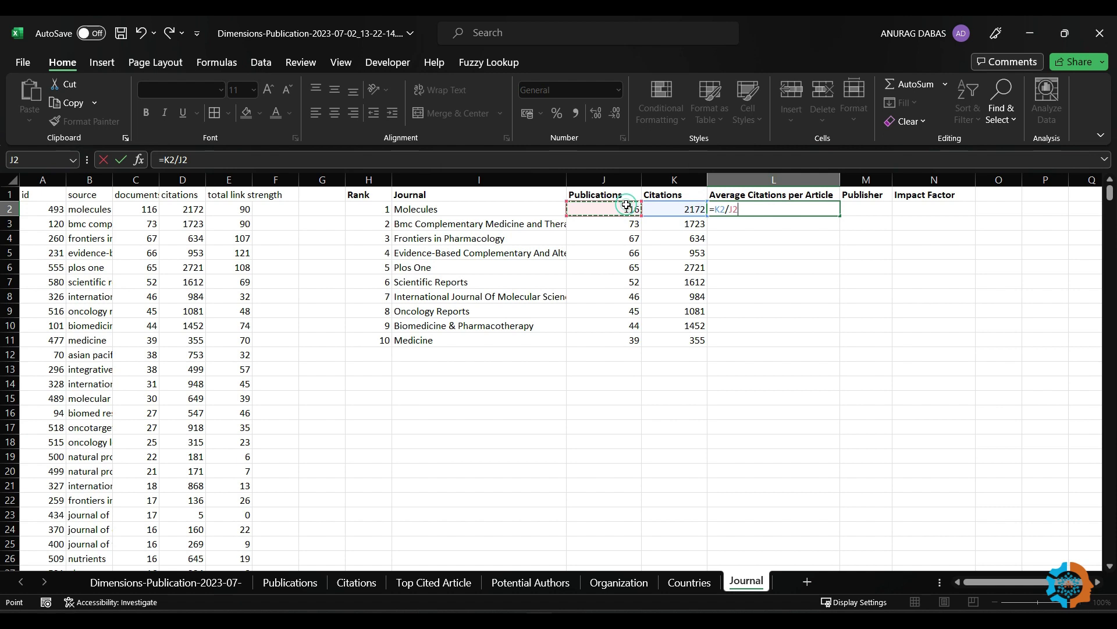
key("Return")
left_click(771, 210)
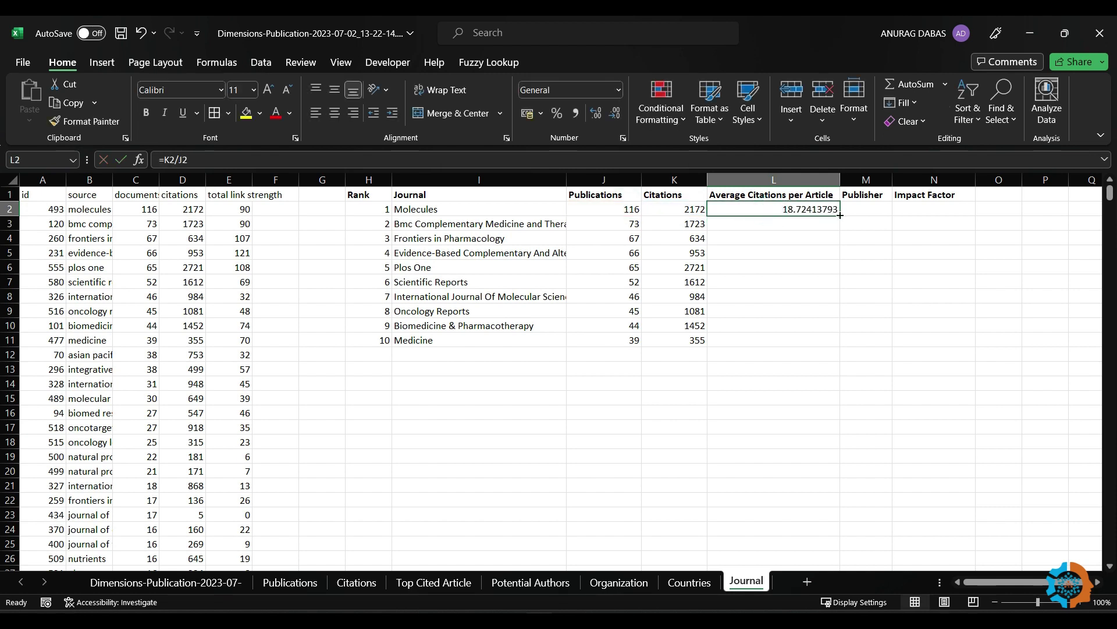
left_click_drag(840, 217, 833, 345)
Left-align all cells of the Journal sheet and show the averages in L2:L11 with two decimals.
left_click(12, 180)
left_click(316, 112)
left_click_drag(739, 209, 737, 343)
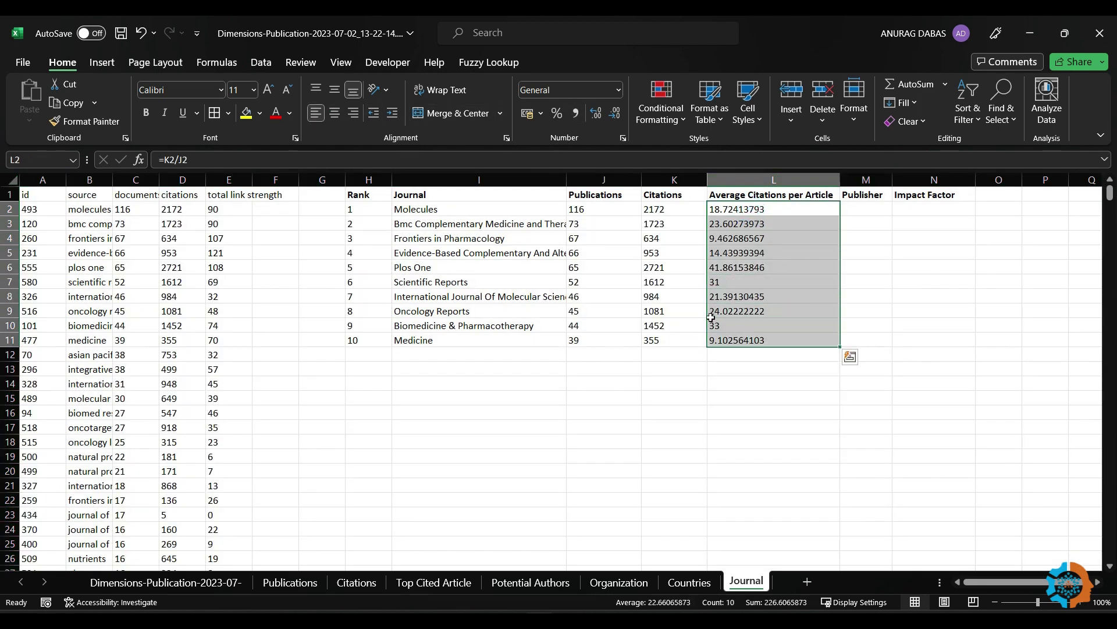
left_click(599, 113)
left_click(615, 116)
left_click(615, 117)
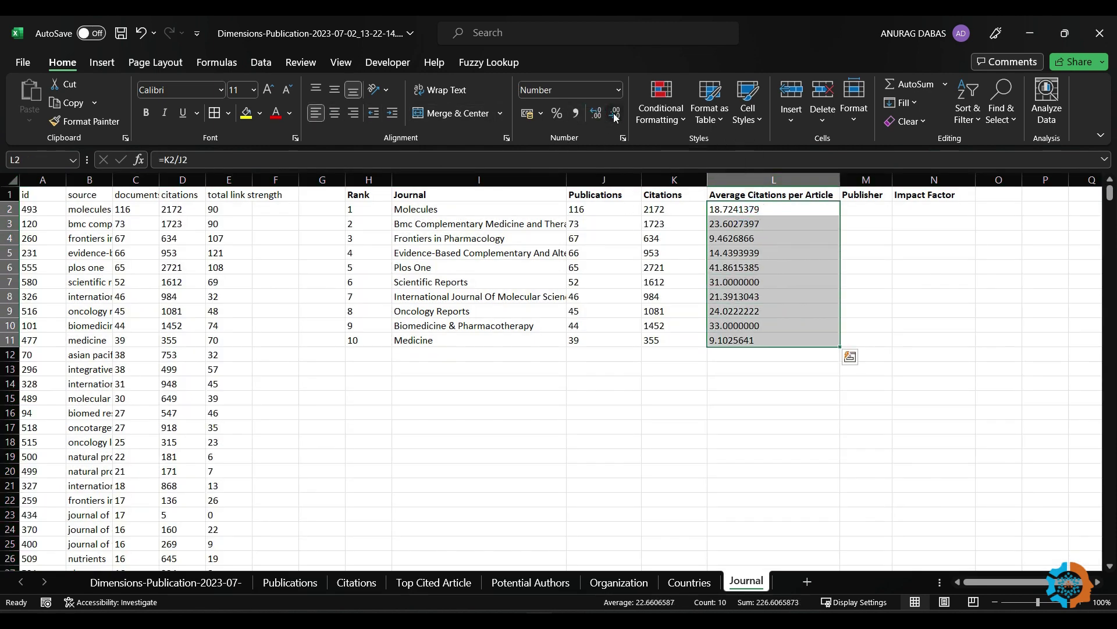
left_click(616, 116)
left_click(934, 310)
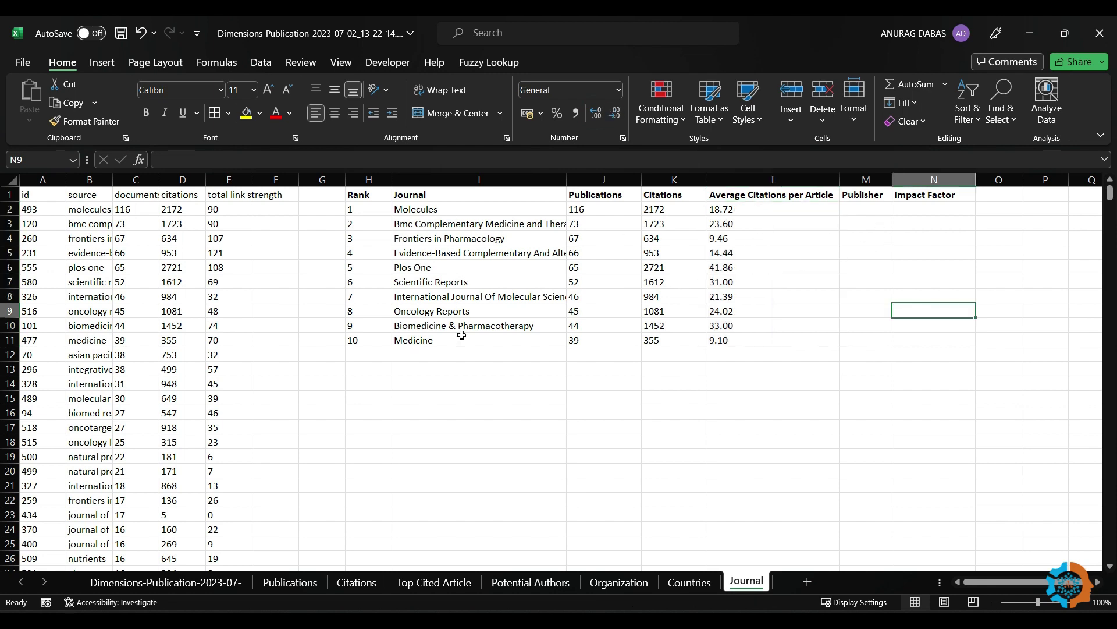
Select the journal ranking table from Rank through Impact Factor, H1:N11.
left_click_drag(866, 207, 875, 340)
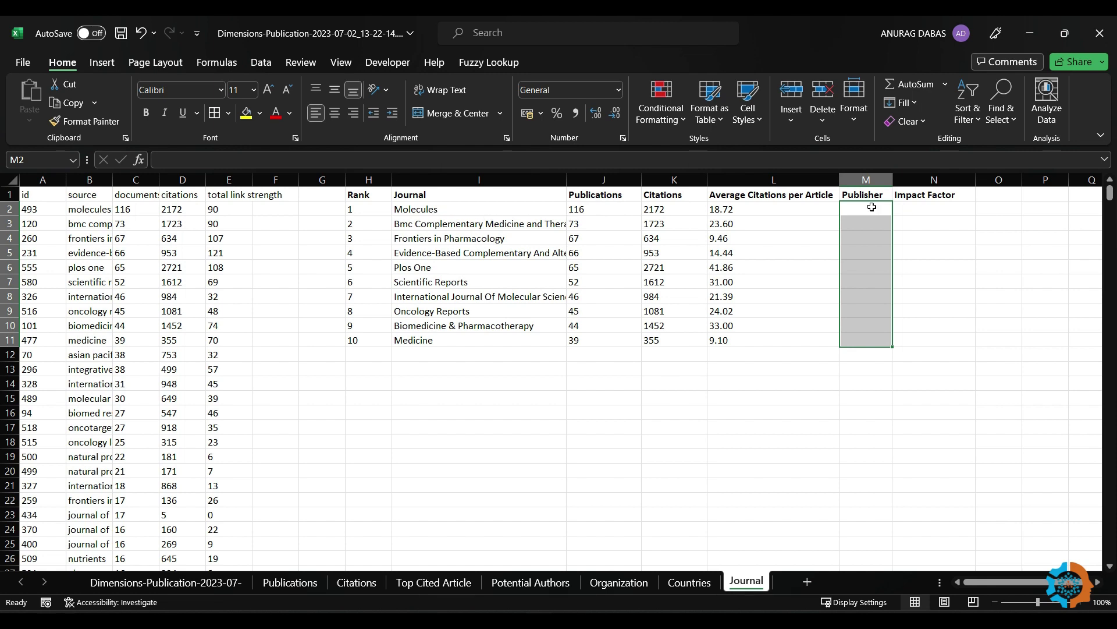
left_click(939, 210)
left_click(938, 281)
left_click_drag(357, 195, 959, 336)
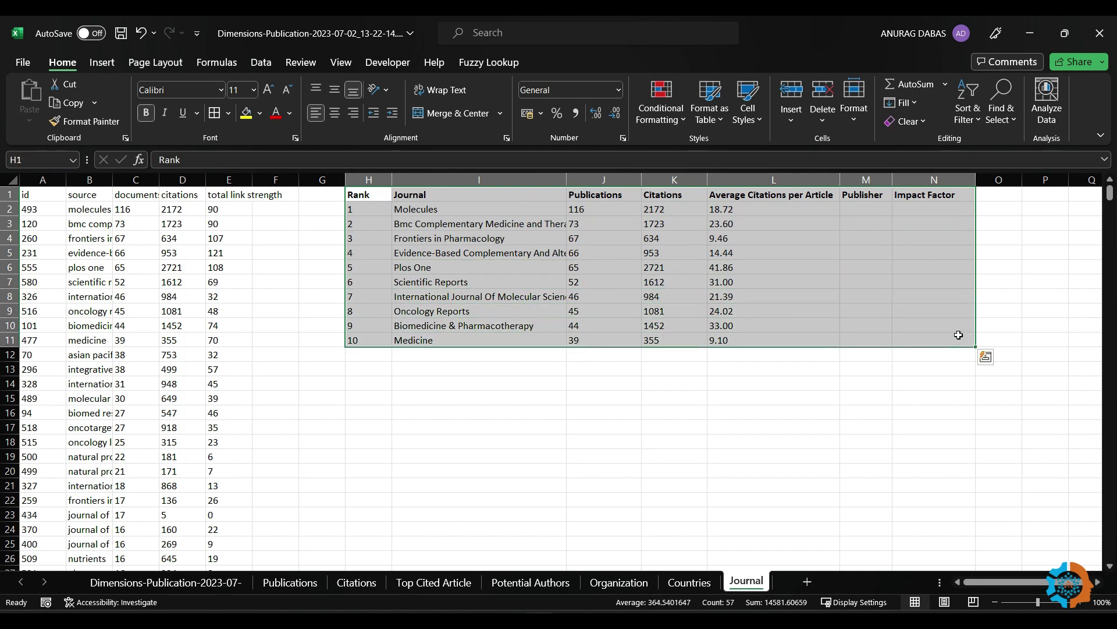